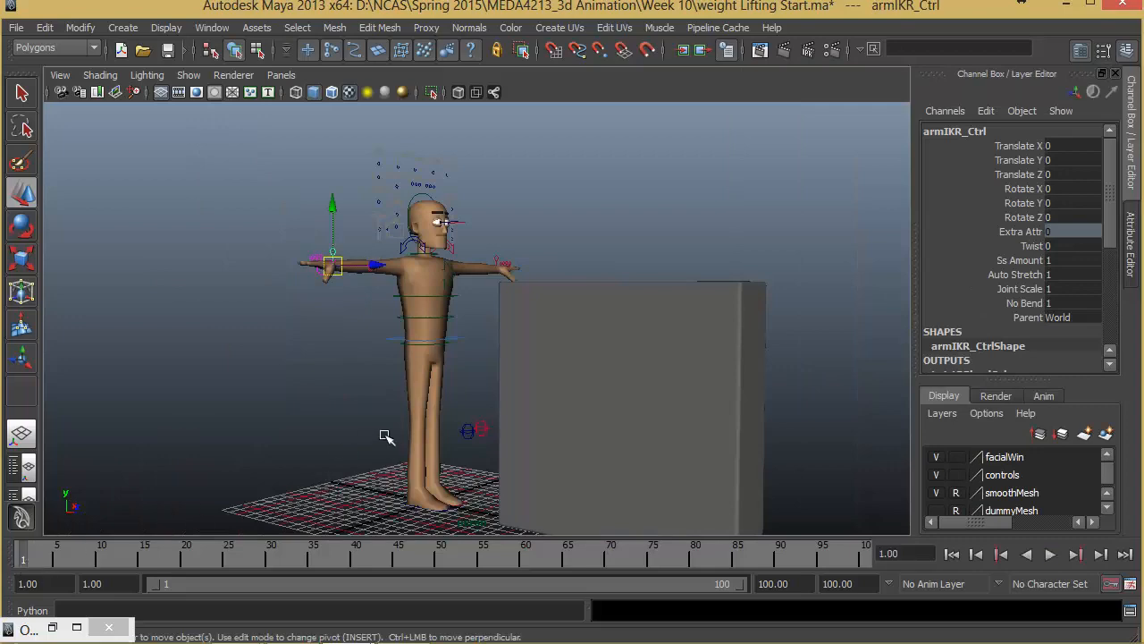
- Lower the right arm IK control to the character's side and rotate the hand to point down, about 84 degrees in Z
alt+middle_drag(431, 429, 411, 383)
alt+drag(411, 384, 425, 411)
drag(313, 189, 313, 264)
alt+drag(357, 300, 402, 313)
alt+right_drag(402, 313, 442, 324)
drag(286, 323, 369, 313)
alt+drag(301, 352, 324, 359)
drag(321, 315, 299, 413)
key(e)
- Lower the left arm IK control to the character's side and rotate the hand down about 94 degrees in Z
alt+drag(438, 362, 268, 375)
click(651, 184)
key(w)
drag(651, 184, 529, 212)
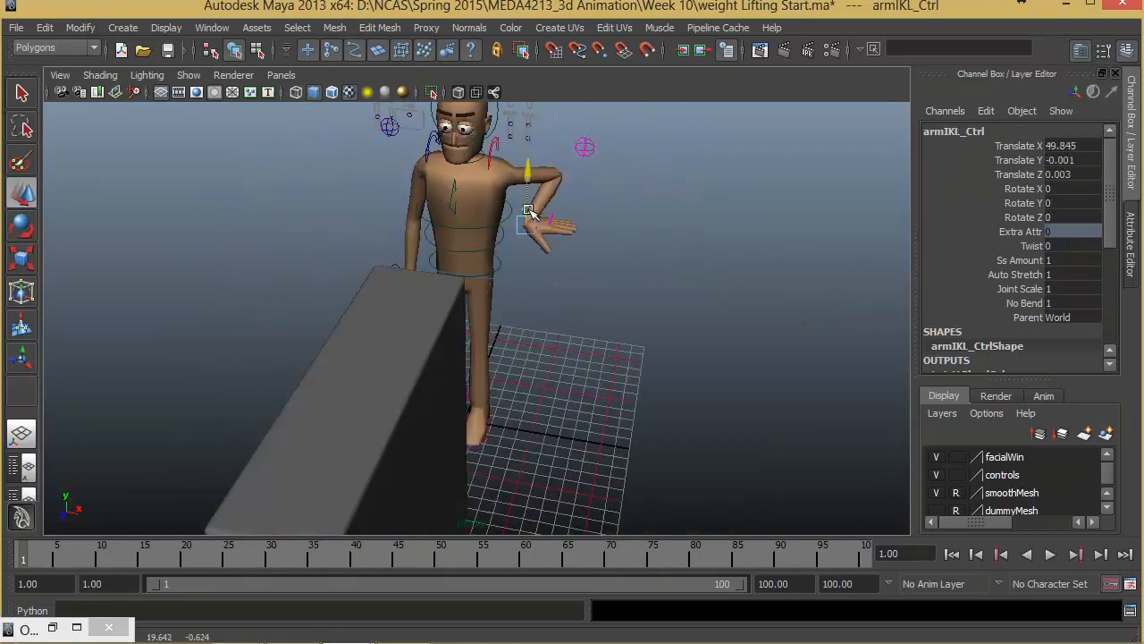
drag(585, 266, 597, 347)
alt+drag(590, 347, 319, 309)
alt+right_drag(319, 310, 452, 243)
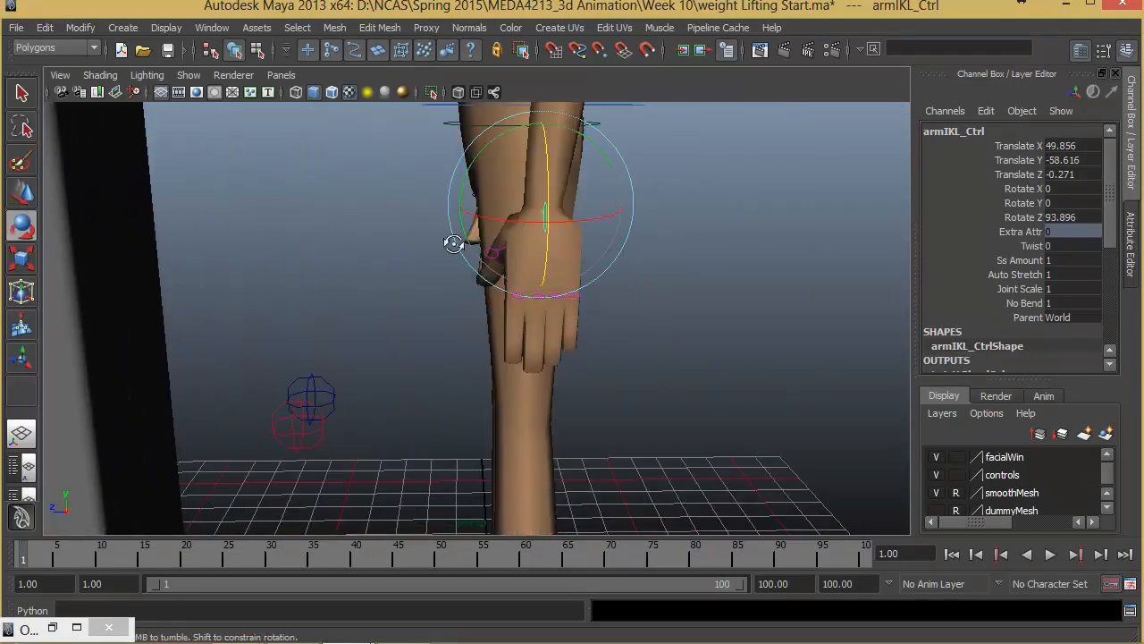
- Curl the left hand's fingers slightly with staggered Z rotations, about 1.5 for the index, 5.7 for the ring and 3.4 for the pinky
alt+drag(452, 243, 438, 291)
click(408, 259)
alt+right_drag(438, 291, 442, 265)
alt+drag(443, 264, 465, 269)
click(445, 268)
drag(425, 269, 459, 164)
click(439, 265)
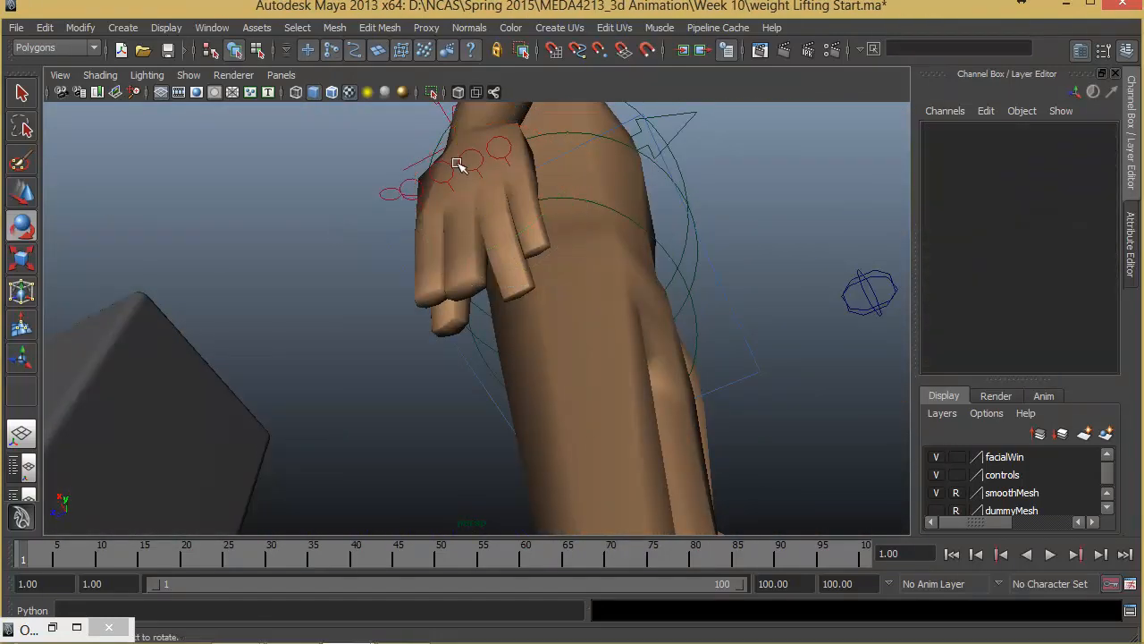
click(416, 204)
click(406, 191)
alt+drag(403, 191, 549, 401)
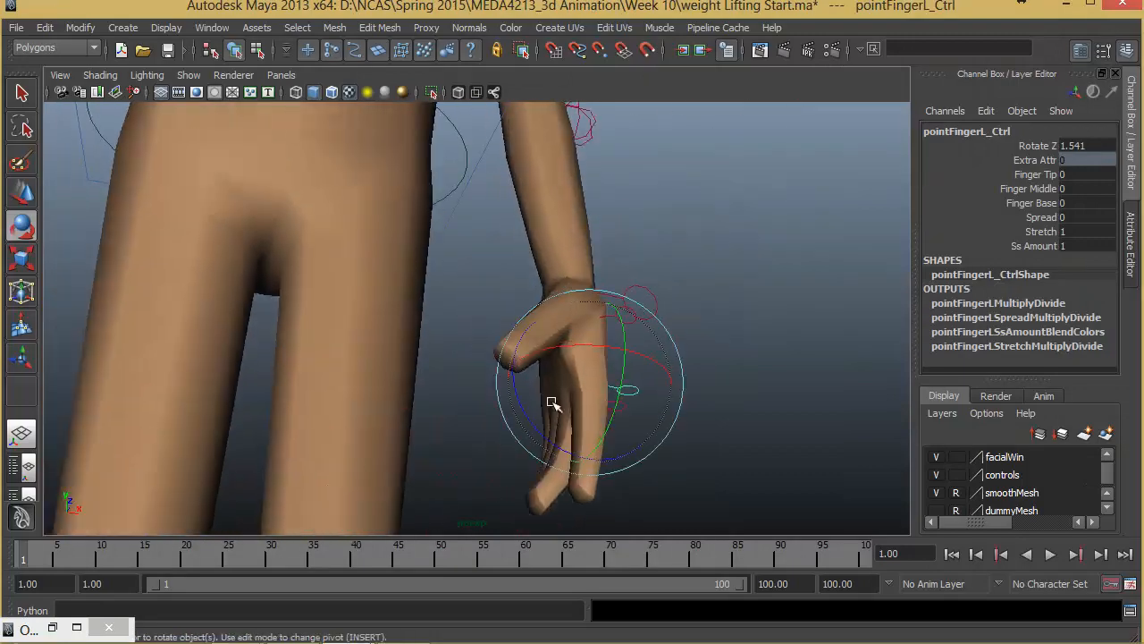
alt+right_drag(549, 402, 472, 319)
alt+drag(472, 319, 401, 253)
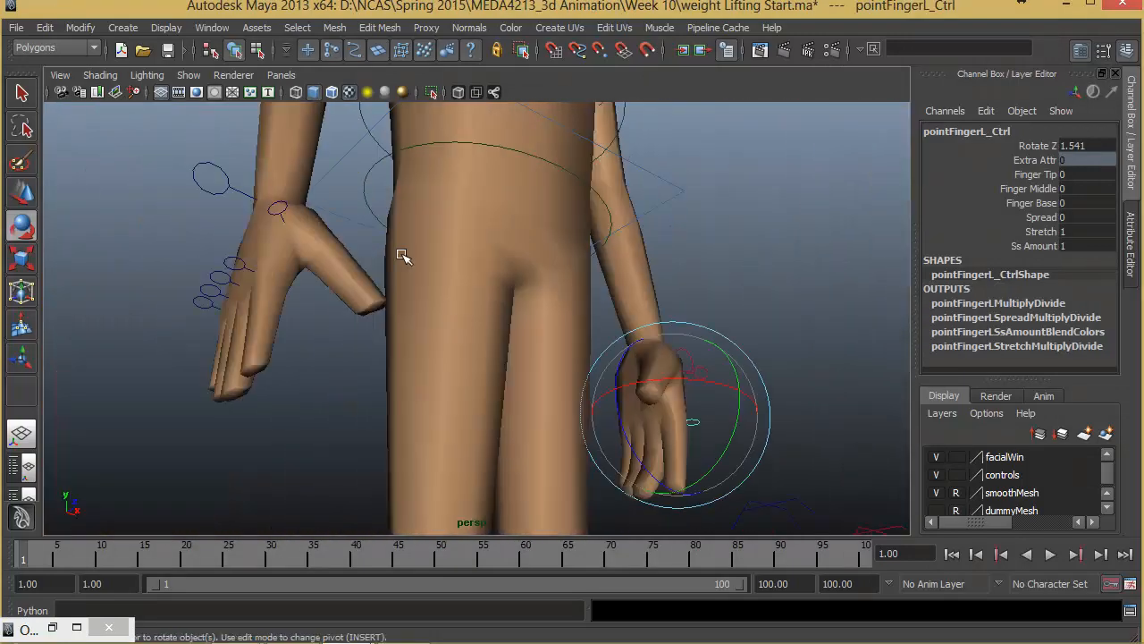
- Curl the right hand's fingers slightly with staggered Z rotations, about 5.8 for the middle and 4.9 for the pinky
click(240, 268)
drag(240, 268, 172, 333)
click(228, 273)
click(217, 278)
click(234, 282)
click(211, 292)
click(211, 305)
click(202, 302)
- Lower the root control about 2.2 units in Y and spread the feet to about 9.6 (left) and -8.3 (right) in X
alt+drag(206, 349, 572, 385)
alt+right_drag(573, 384, 495, 292)
alt+drag(495, 291, 467, 289)
alt+right_drag(468, 289, 537, 268)
click(578, 259)
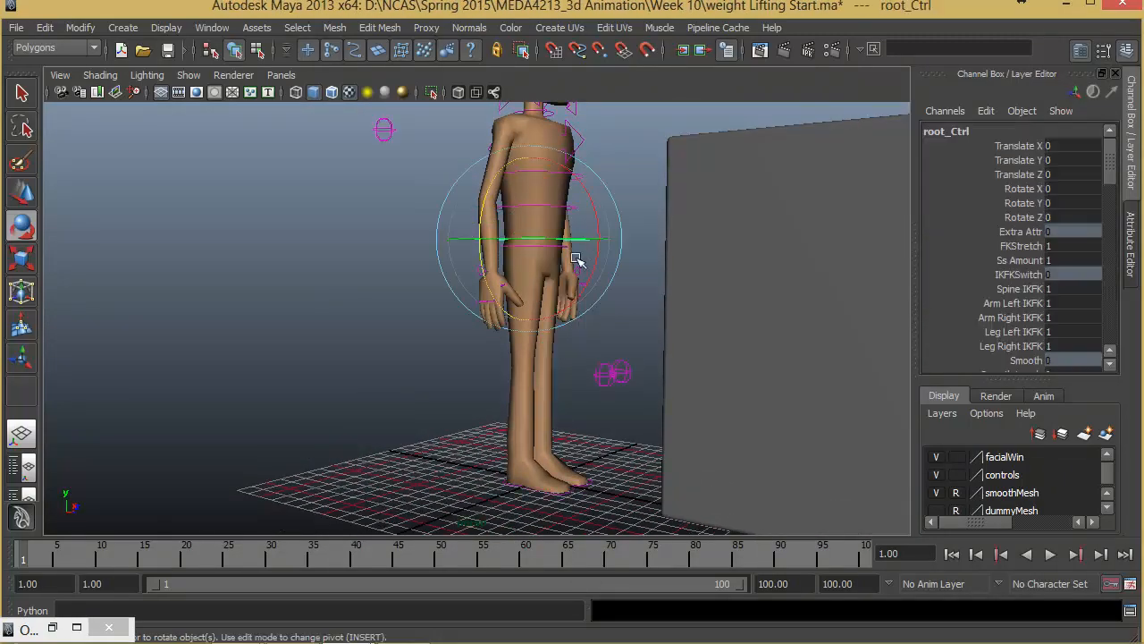
key(w)
alt+right_drag(536, 192, 472, 256)
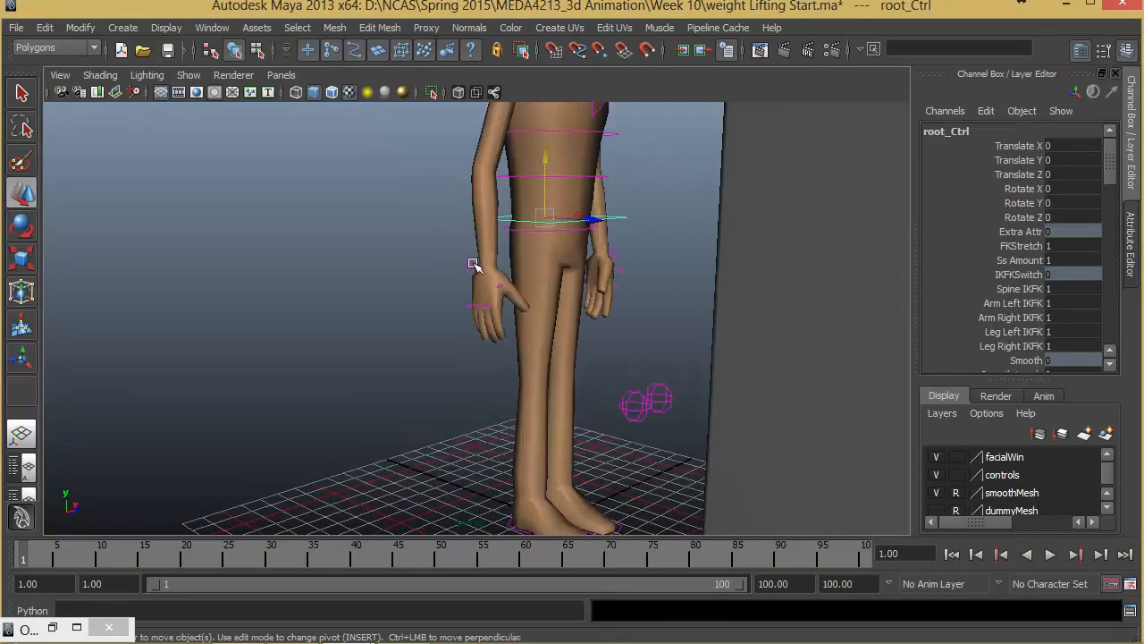
click(473, 261)
alt+drag(674, 382, 634, 452)
click(496, 383)
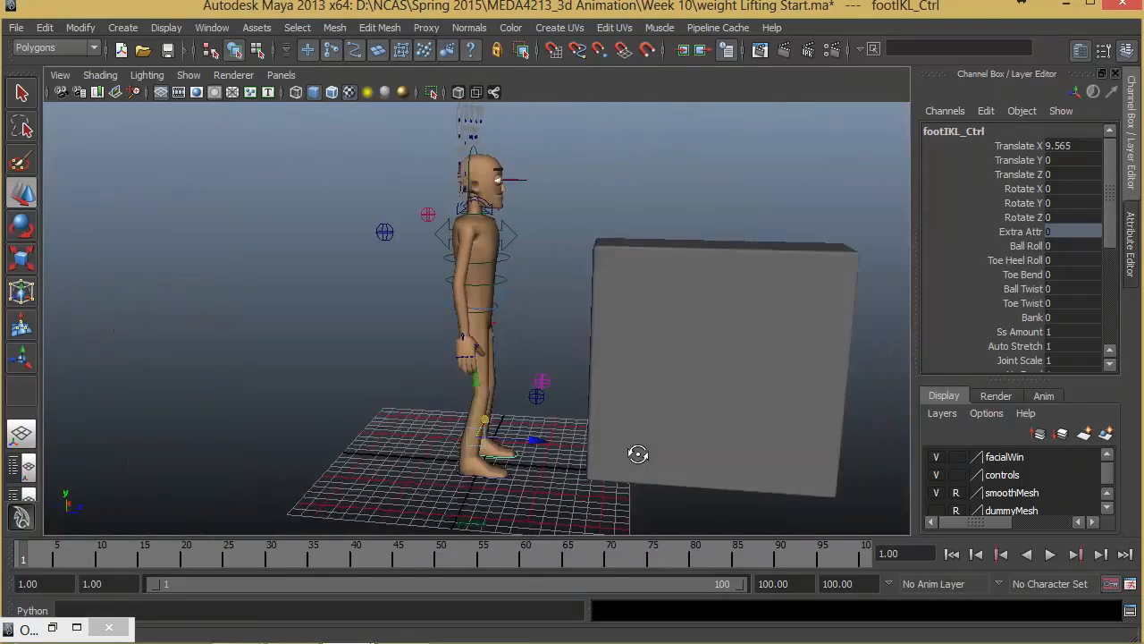
- Try to tilt the head forward by rotating the head control about 12.7 degrees in X
alt+right_drag(634, 452, 536, 250)
click(547, 165)
key(r)
key(e)
drag(547, 165, 560, 159)
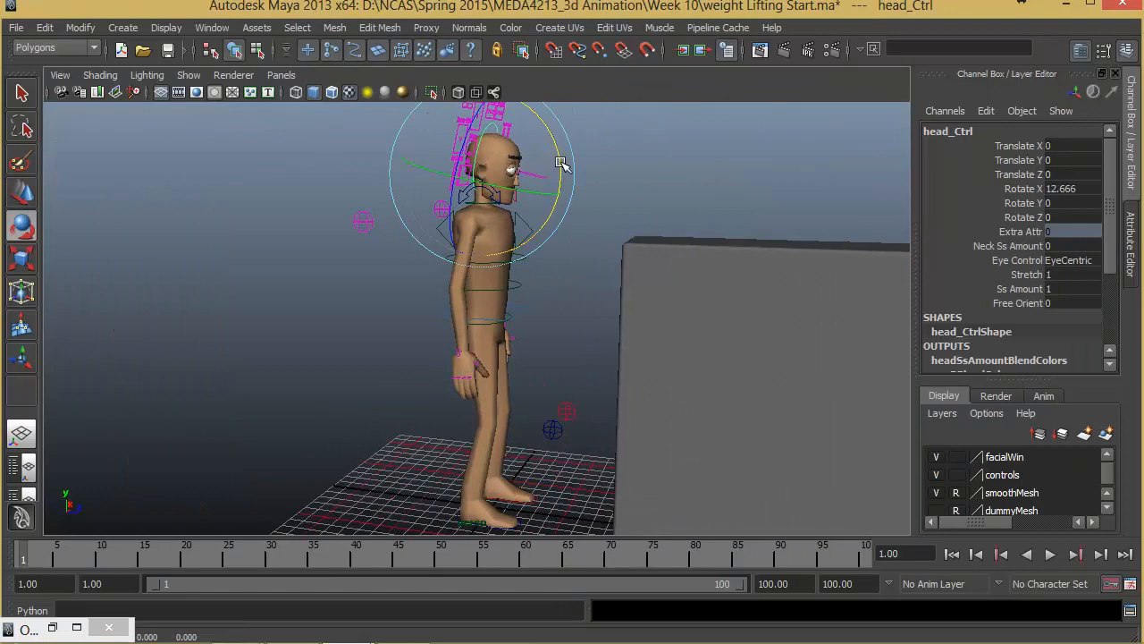
alt+right_drag(560, 162, 536, 250)
- Tilt the neck control forward about 13 degrees in X and deselect it
click(439, 293)
click(437, 279)
drag(498, 238, 508, 261)
alt+middle_drag(528, 394, 519, 345)
alt+right_drag(519, 345, 500, 295)
alt+drag(500, 295, 540, 379)
click(582, 224)
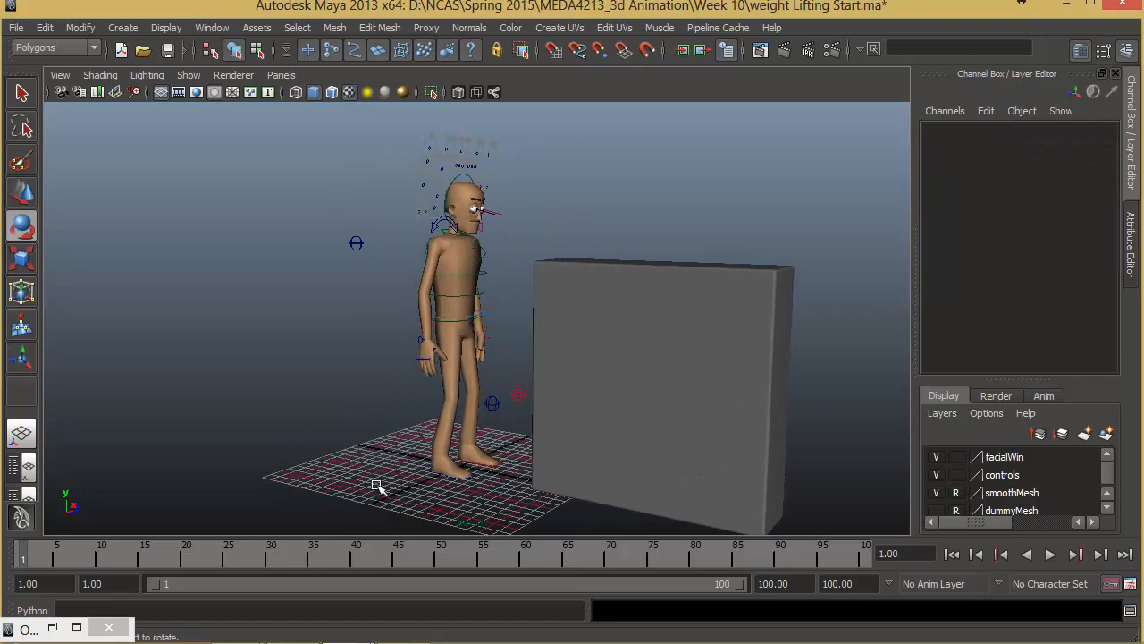
- Select the left and right foot IK controls together
alt+right_drag(441, 370, 480, 360)
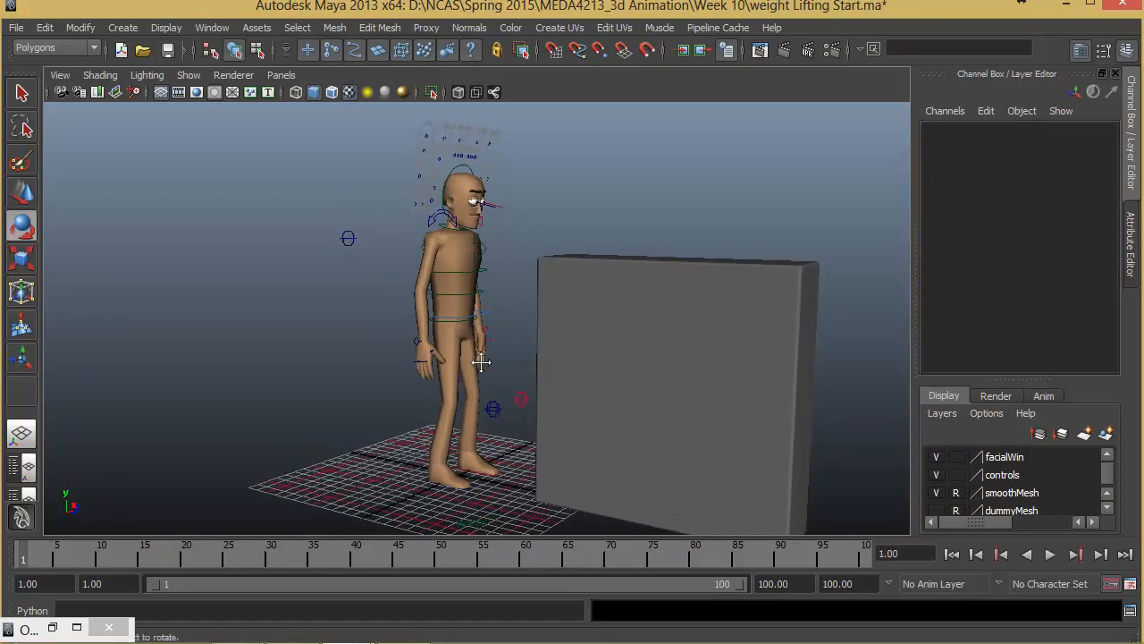
alt+middle_drag(480, 361, 490, 310)
alt+right_drag(616, 353, 796, 389)
alt+middle_drag(590, 342, 604, 236)
click(537, 421)
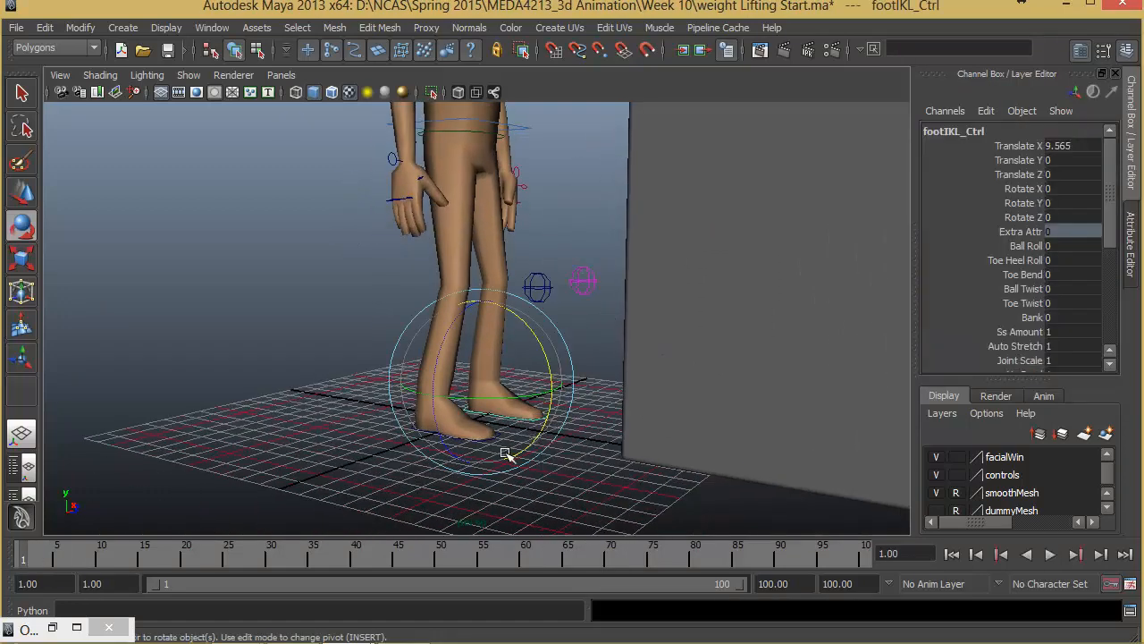
key(w)
shift+click(502, 437)
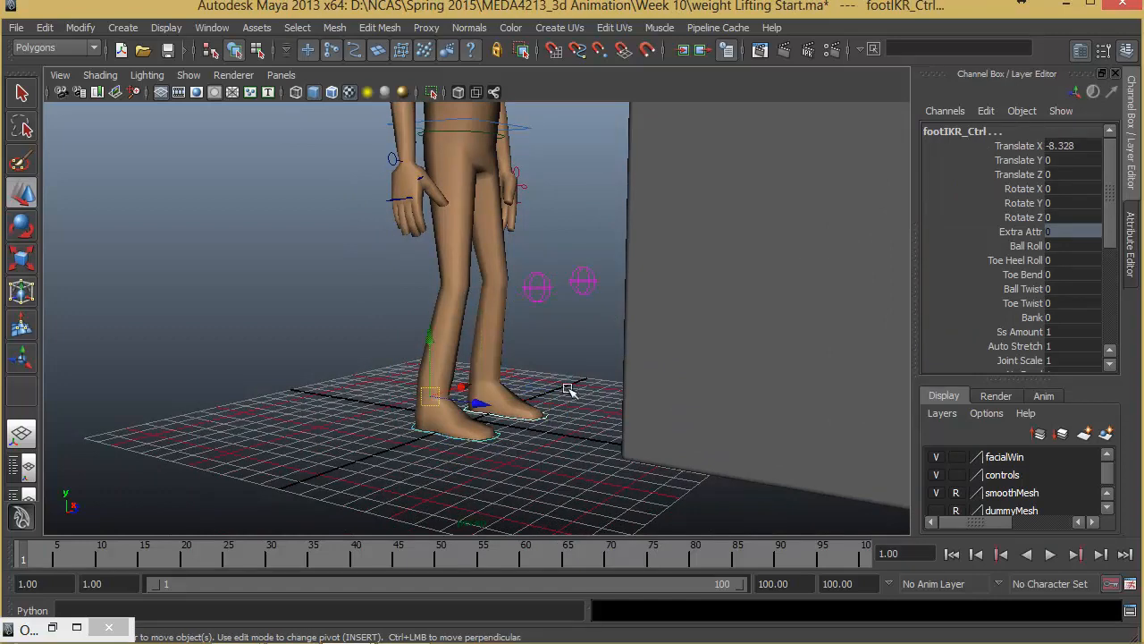
alt+right_drag(567, 388, 443, 384)
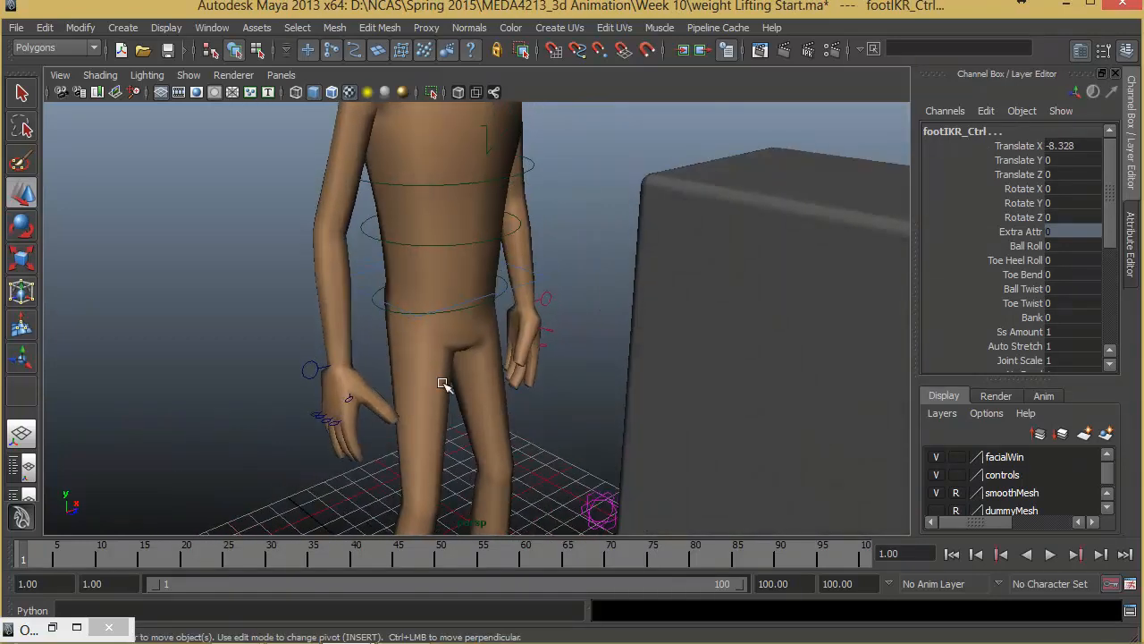
- Add the root, both IK spine, neck and head controls to the selection
click(358, 287)
click(366, 201)
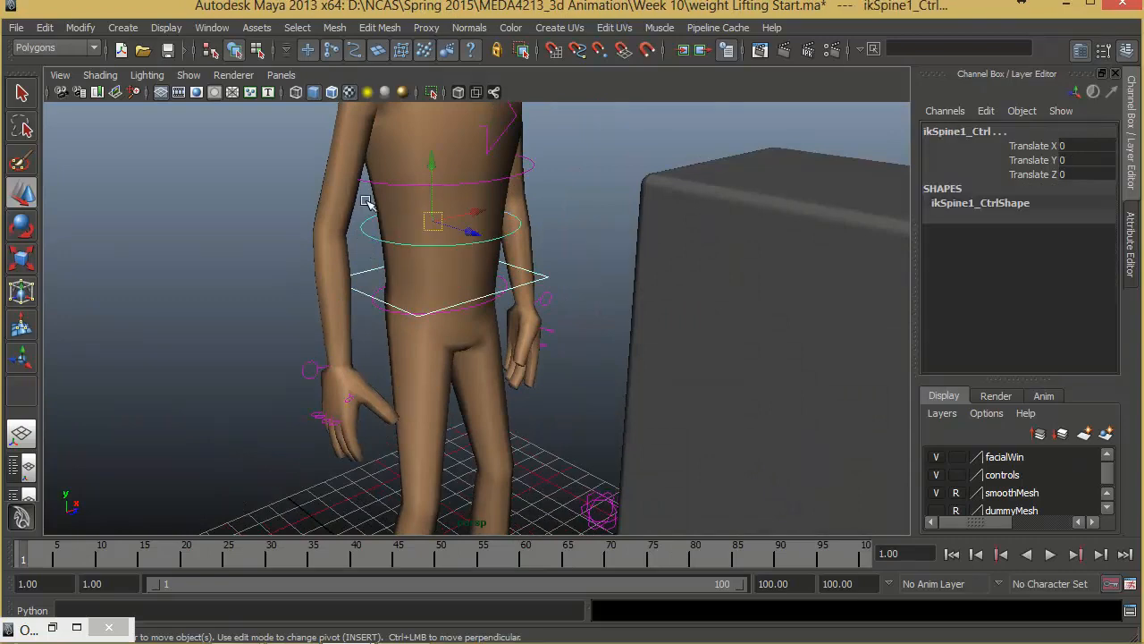
shift+click(367, 181)
alt+middle_drag(525, 201, 507, 410)
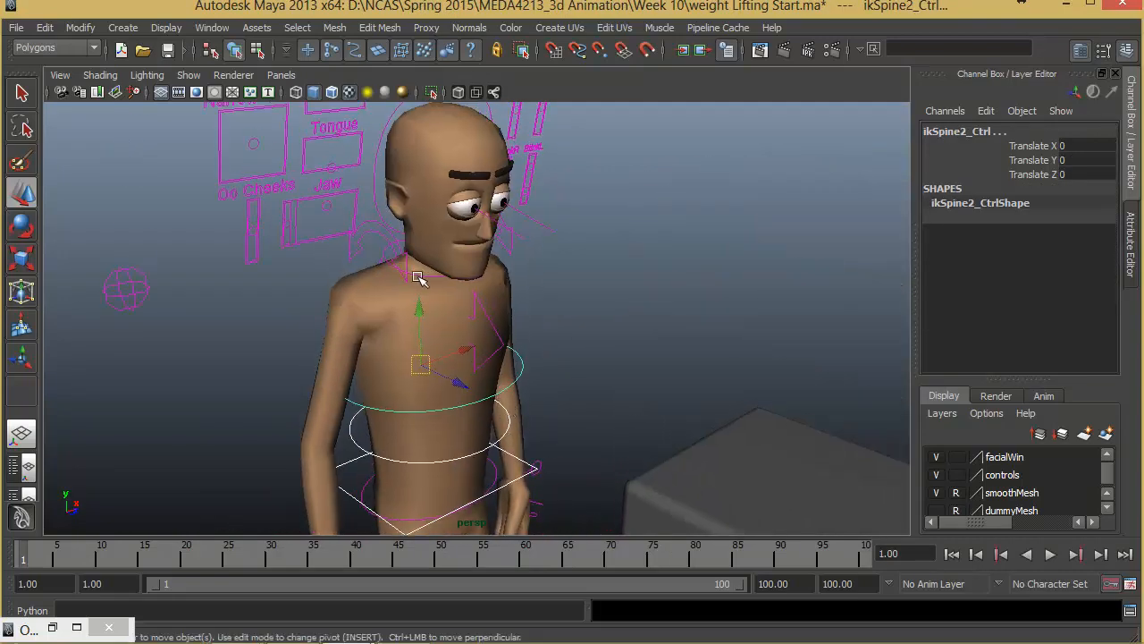
alt+drag(417, 278, 478, 265)
click(374, 270)
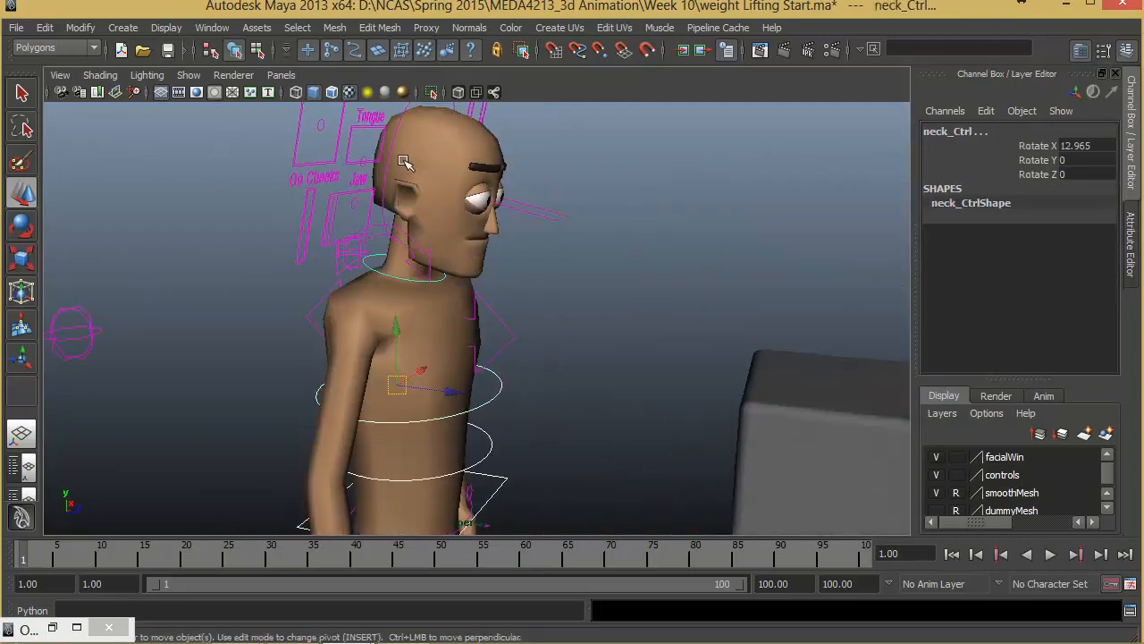
shift+click(385, 192)
- Add the right and left arm IK controls to the selection
alt+middle_drag(455, 298, 456, 207)
alt+drag(455, 207, 407, 211)
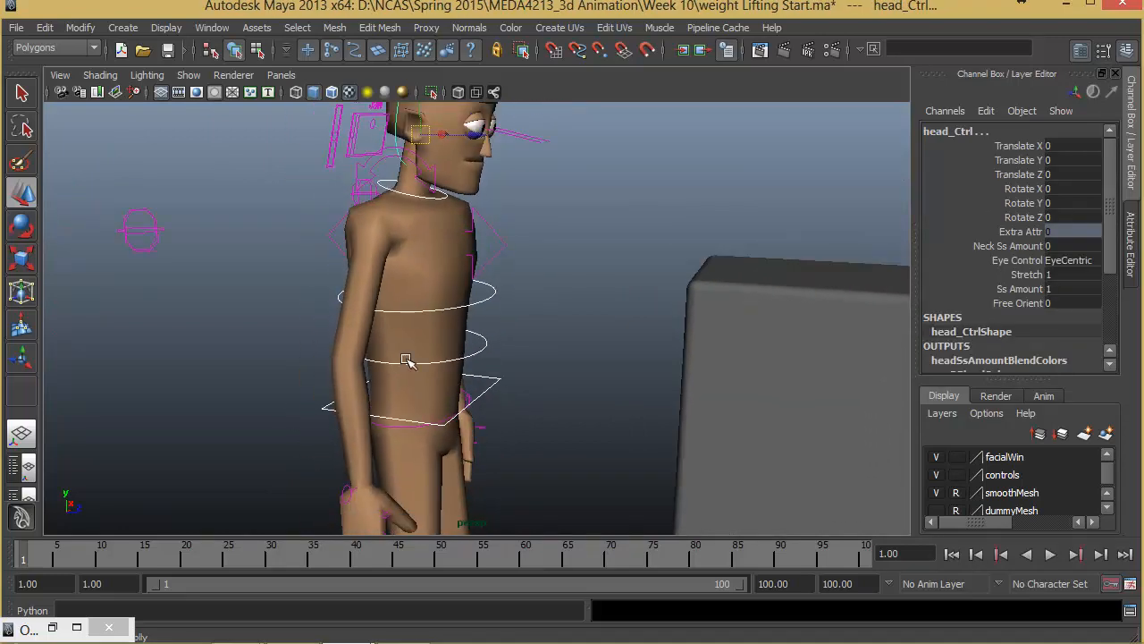
alt+middle_drag(360, 440, 352, 281)
alt+right_drag(353, 283, 396, 342)
alt+drag(396, 342, 343, 333)
shift+click(238, 316)
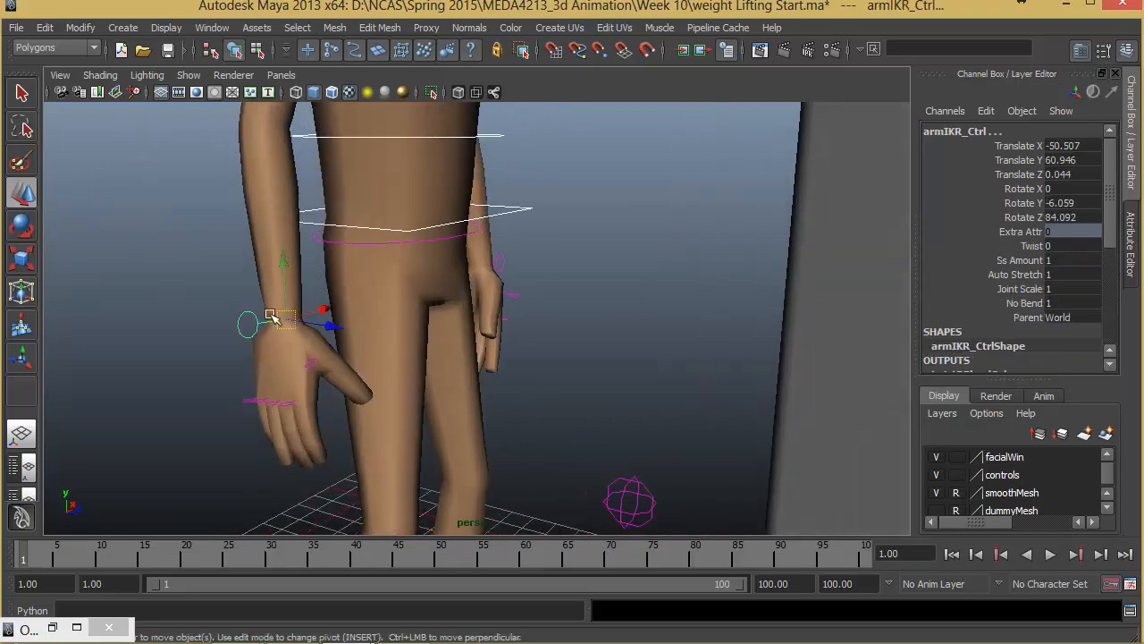
click(502, 257)
alt+middle_drag(370, 384, 455, 289)
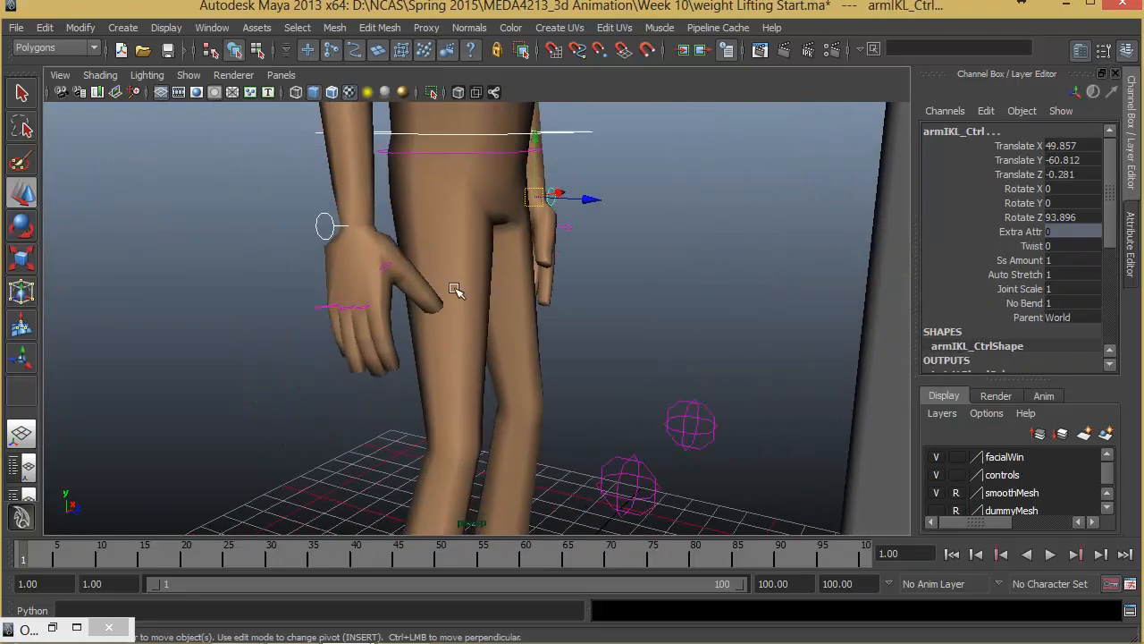
- Add the right hand's thumb and all four finger controls to the selection
alt+drag(455, 289, 265, 319)
alt+right_drag(266, 319, 352, 286)
click(284, 208)
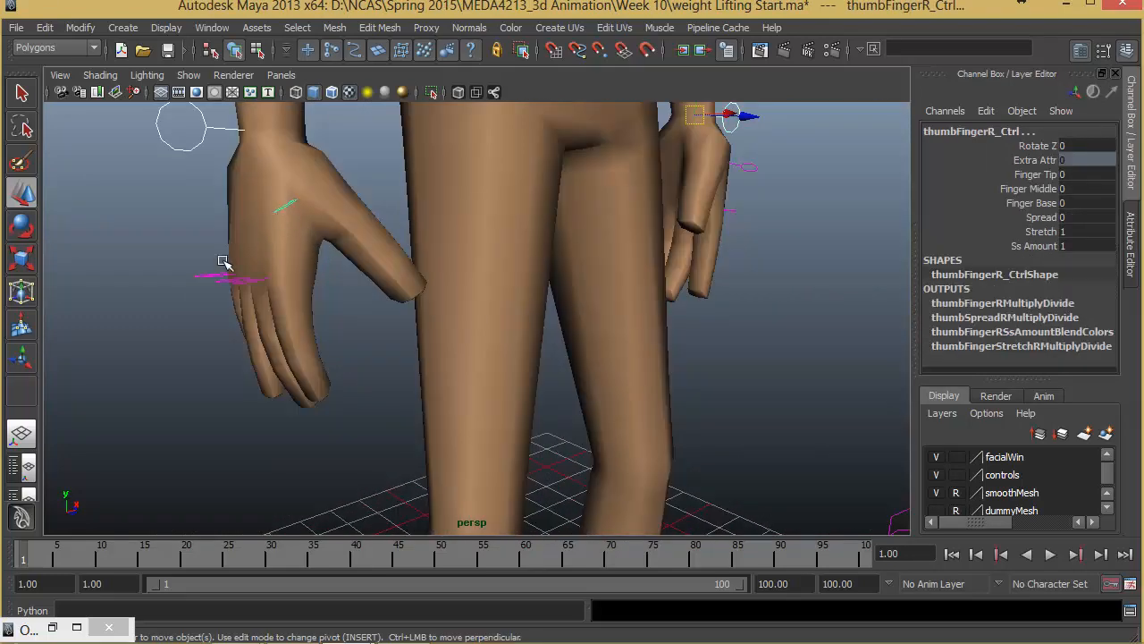
alt+drag(262, 337, 280, 374)
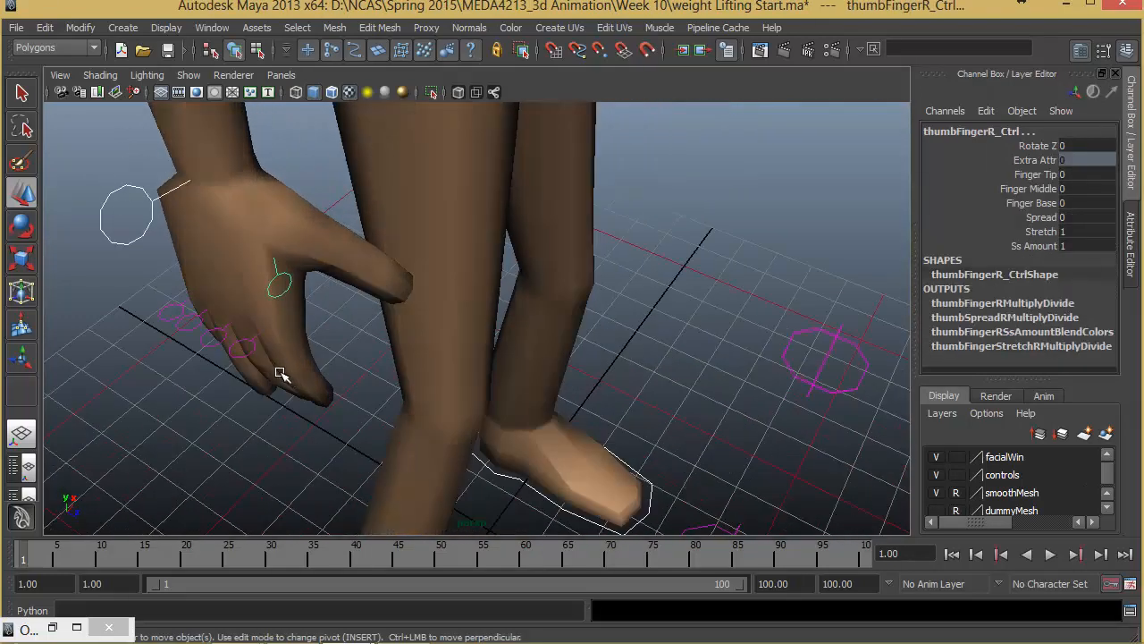
click(227, 345)
click(202, 337)
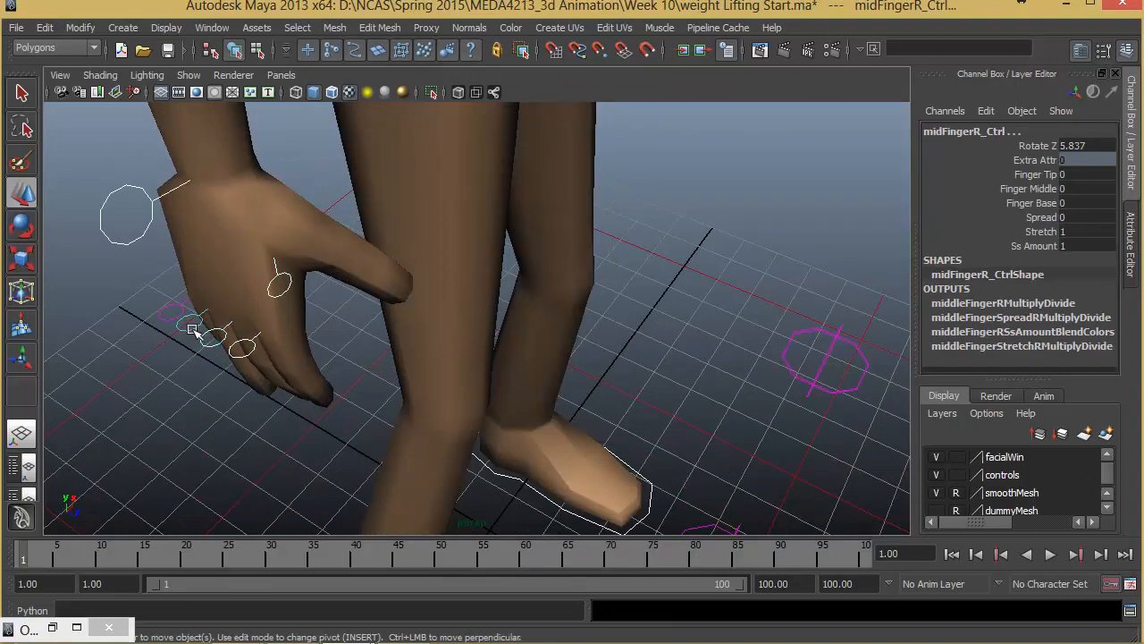
click(192, 327)
click(170, 319)
- Add the left hand's thumb and all four finger controls to the selection
alt+drag(685, 140, 378, 481)
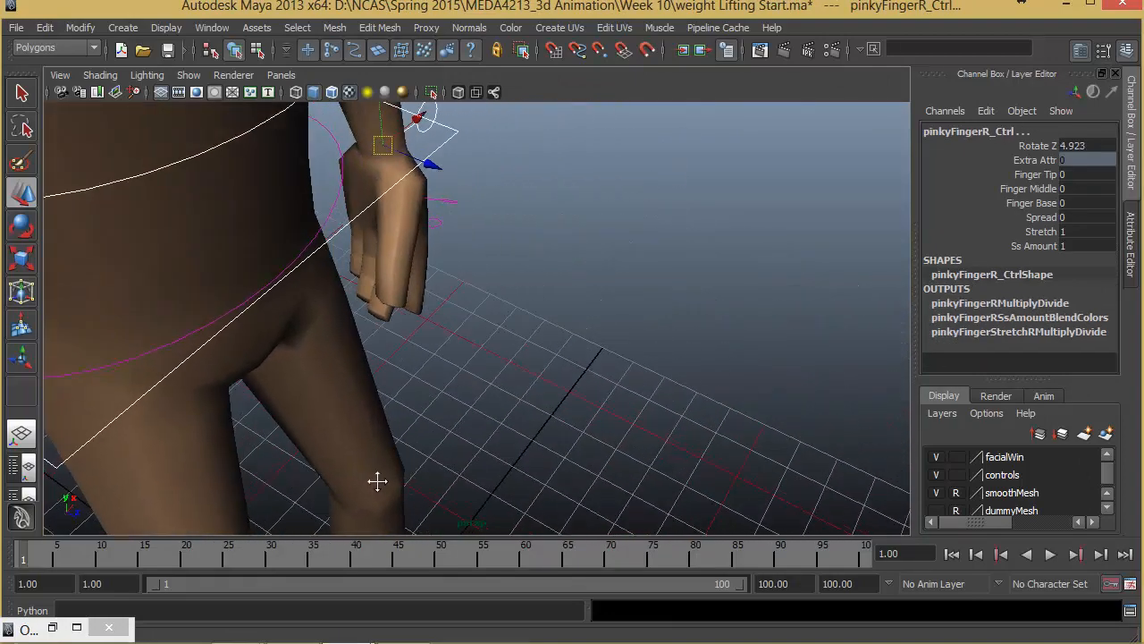
alt+middle_drag(378, 481, 384, 501)
alt+drag(509, 350, 357, 338)
alt+middle_drag(560, 327, 473, 358)
alt+right_drag(375, 321, 840, 340)
alt+drag(733, 345, 358, 356)
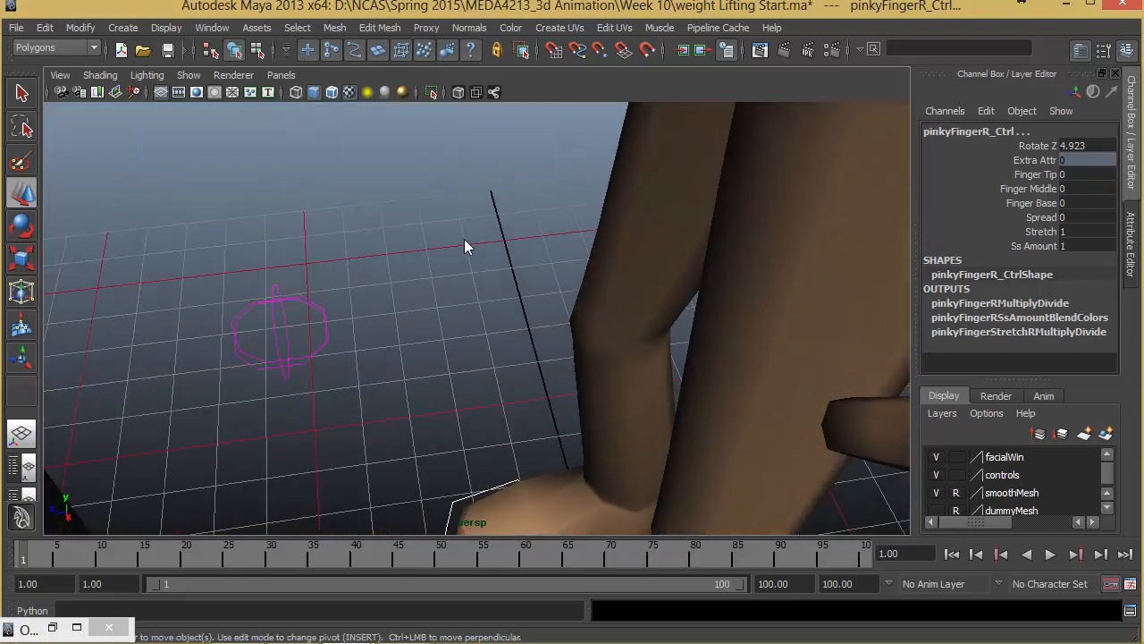
alt+right_drag(755, 274, 406, 312)
alt+middle_drag(525, 313, 363, 242)
alt+right_drag(483, 299, 635, 310)
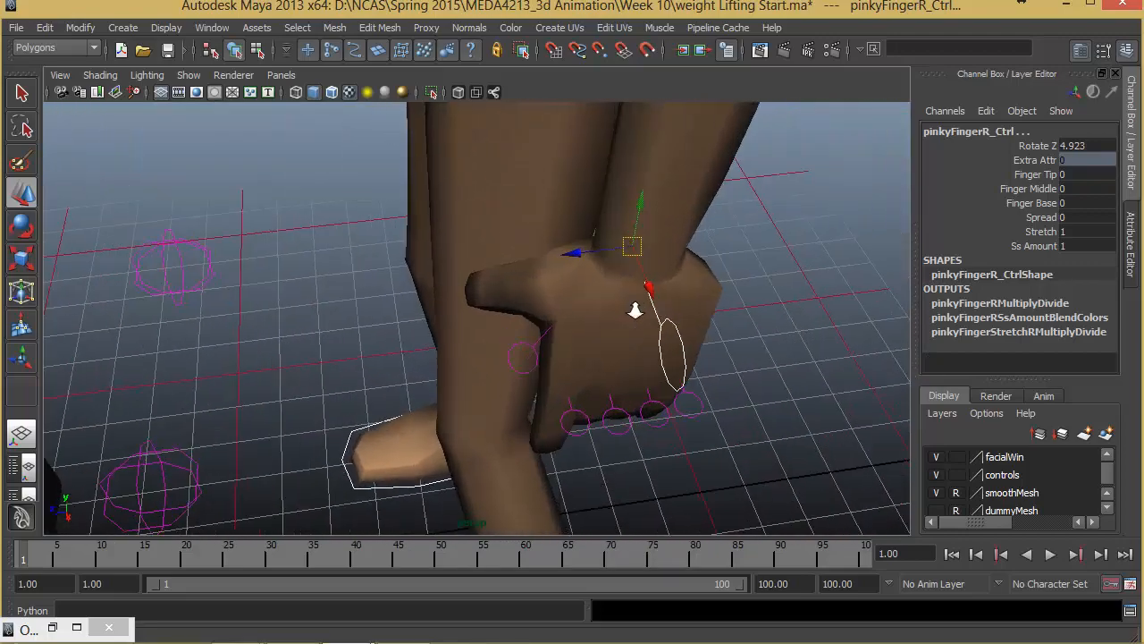
click(535, 349)
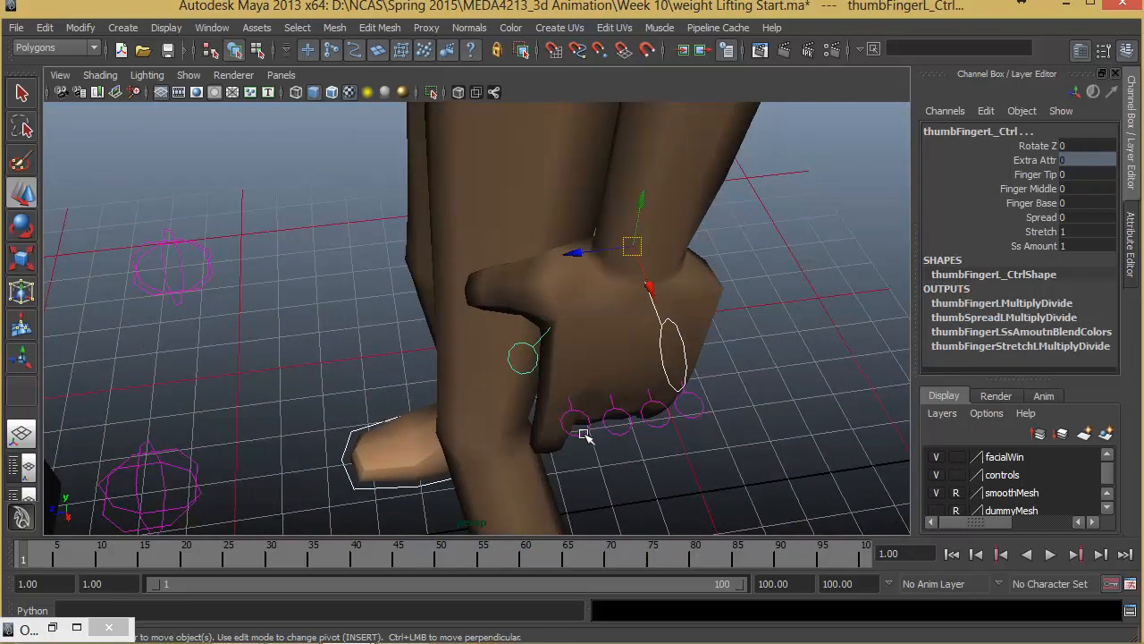
shift+click(581, 432)
shift+click(620, 431)
shift+click(659, 427)
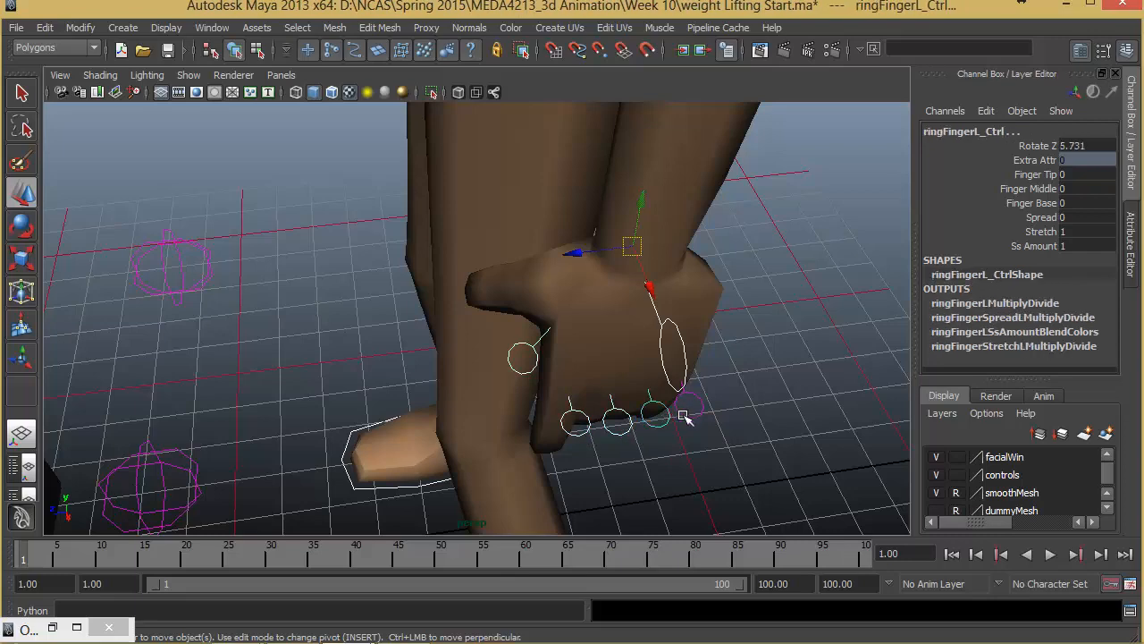
shift+click(692, 417)
- Set a key on all selected body controls at frame 1 to store the standing pose
alt+right_drag(799, 345, 340, 290)
alt+drag(327, 288, 674, 234)
alt+right_drag(661, 246, 413, 319)
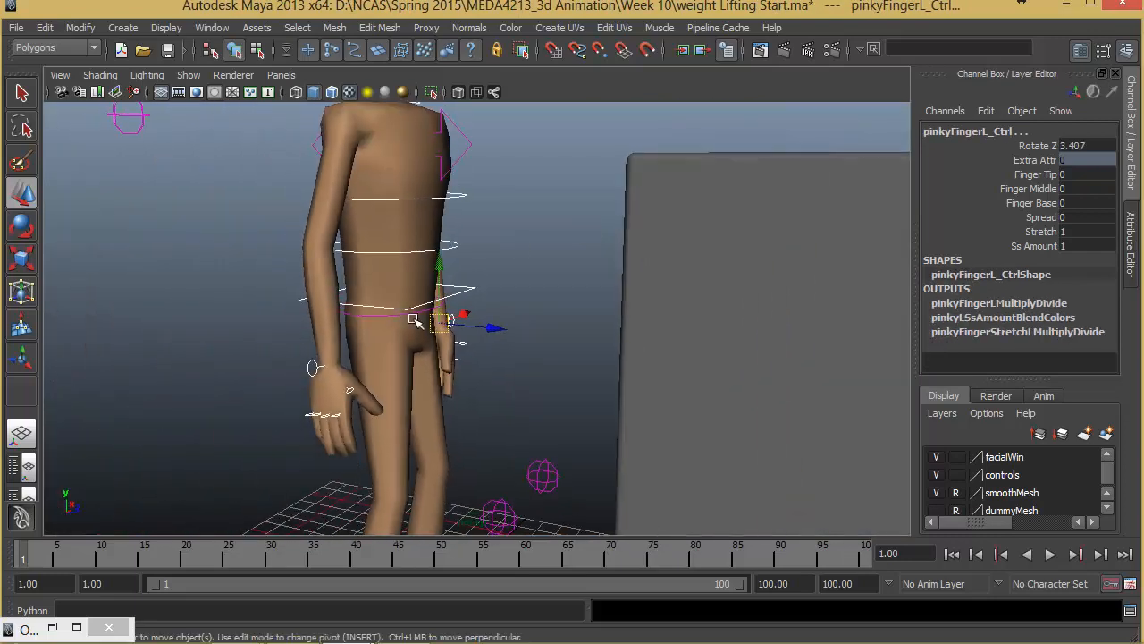
alt+middle_drag(503, 352, 528, 286)
alt+right_drag(528, 286, 429, 308)
alt+drag(429, 309, 522, 276)
alt+middle_drag(522, 276, 502, 298)
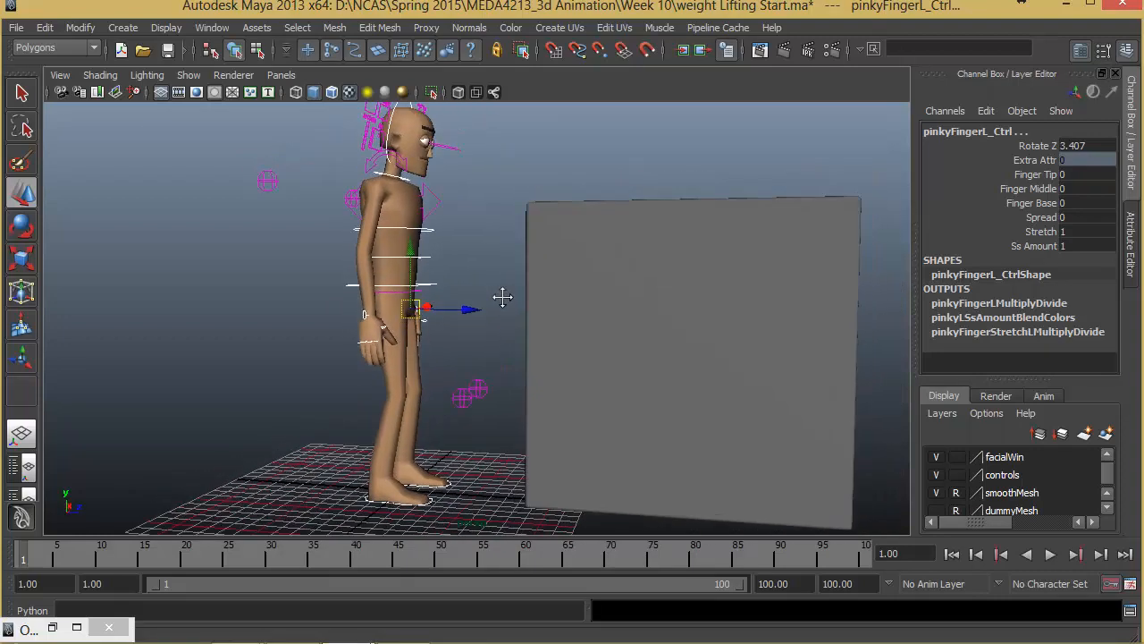
key(s)
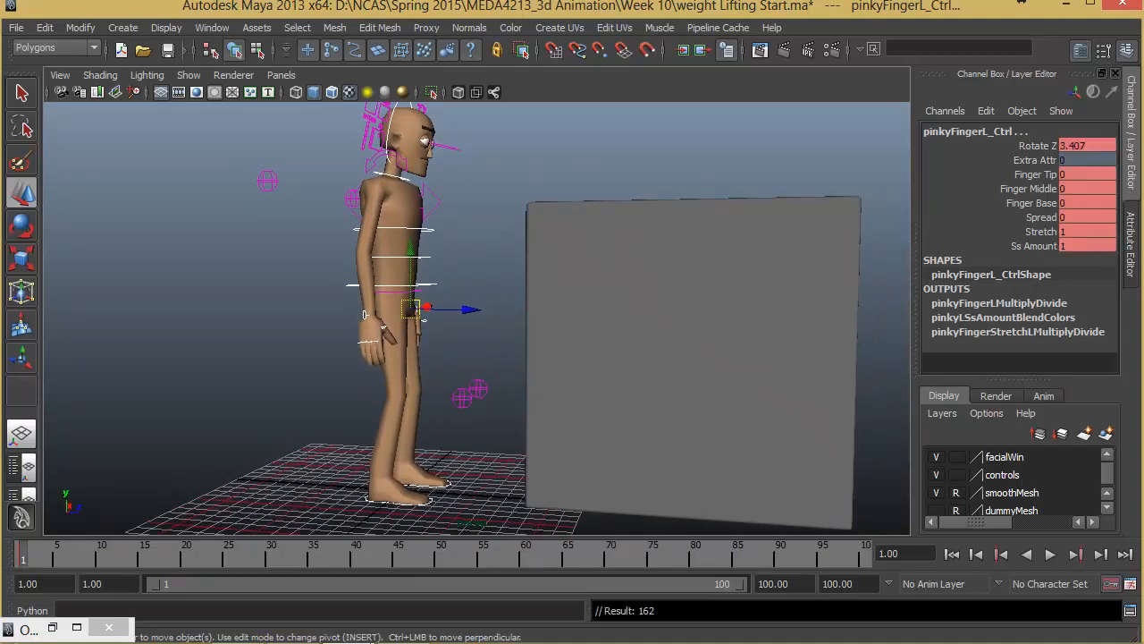
- Go to frame 10 and move the root control forward toward the box, to about 22.76 on Translate Z
mouse_move(481, 398)
alt+mouse_down()
mouse_move(384, 394)
mouse_move(468, 394)
alt+mouse_up()
alt+drag(358, 340, 397, 404)
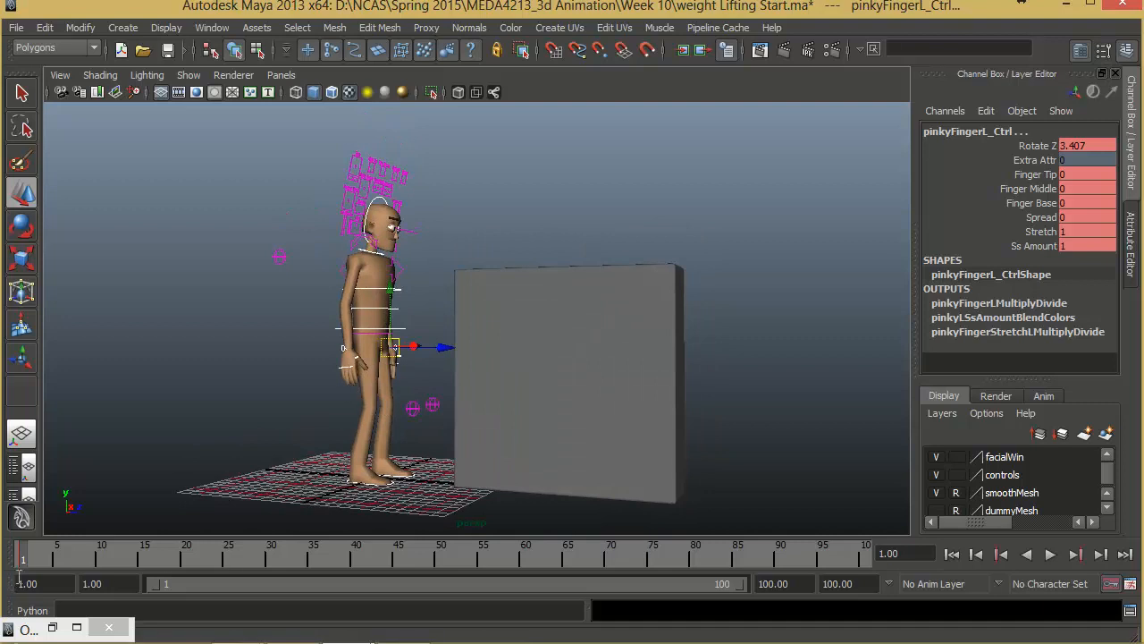
click(101, 562)
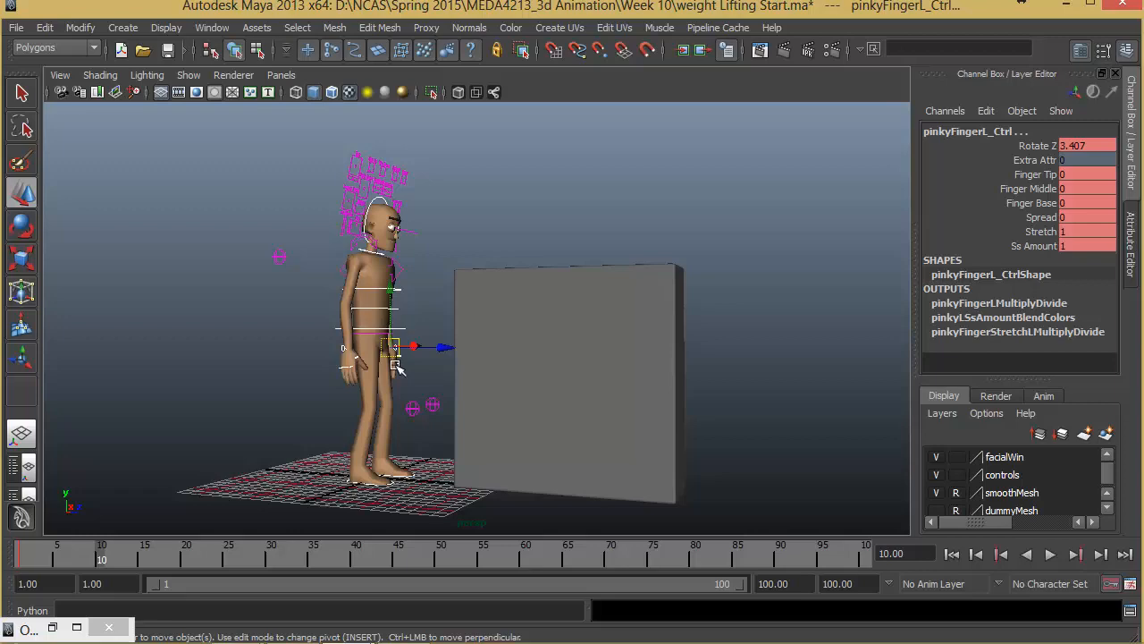
alt+drag(449, 306, 503, 298)
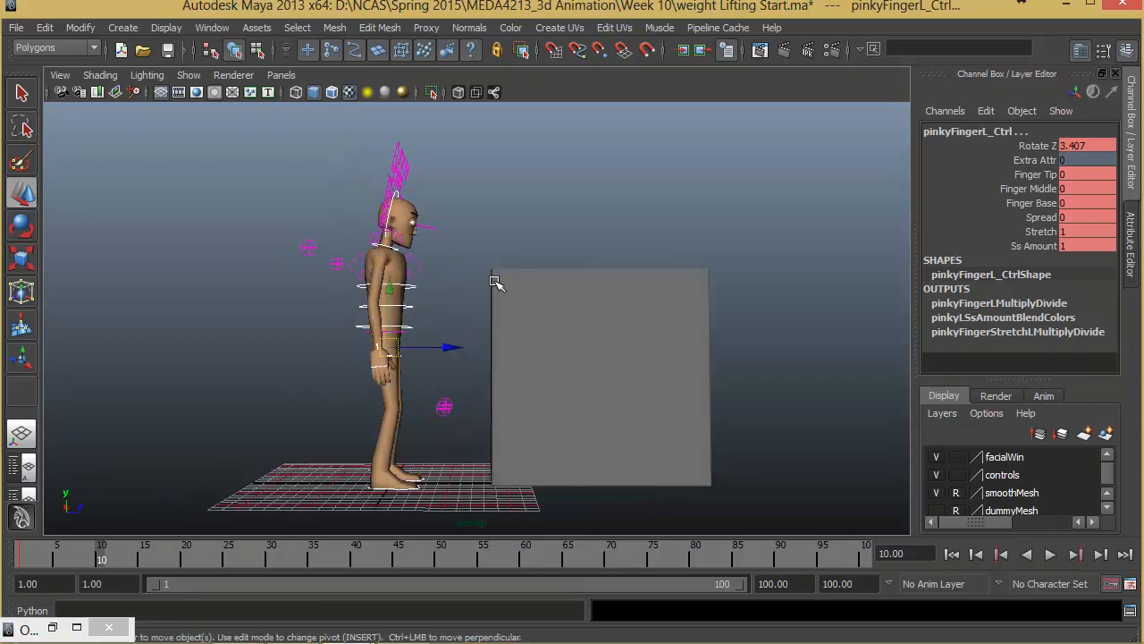
alt+drag(517, 351, 467, 324)
click(455, 276)
click(398, 272)
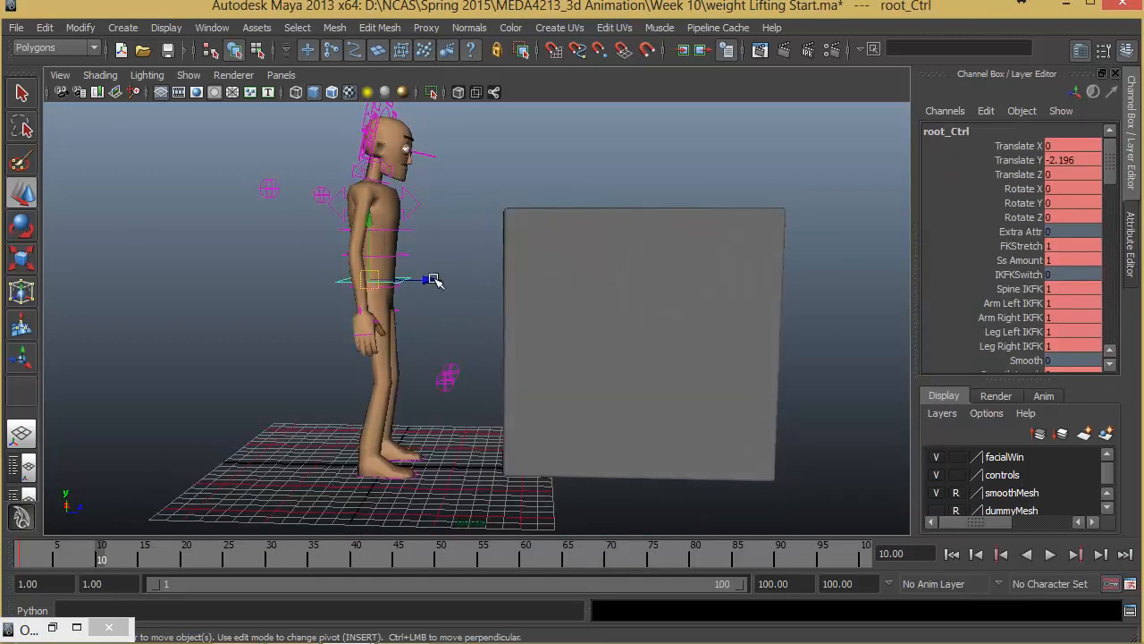
drag(432, 280, 476, 296)
- Step the right foot IK control forward toward the box, to about 39.97 on Translate Z
alt+middle_drag(436, 468, 427, 389)
alt+drag(427, 388, 440, 338)
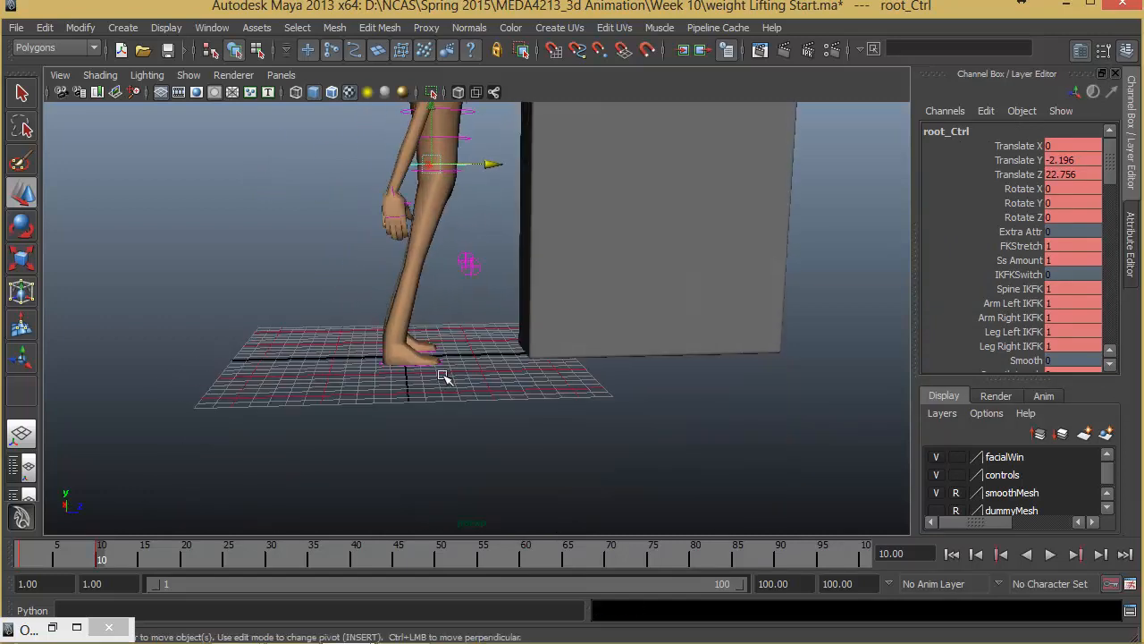
click(443, 364)
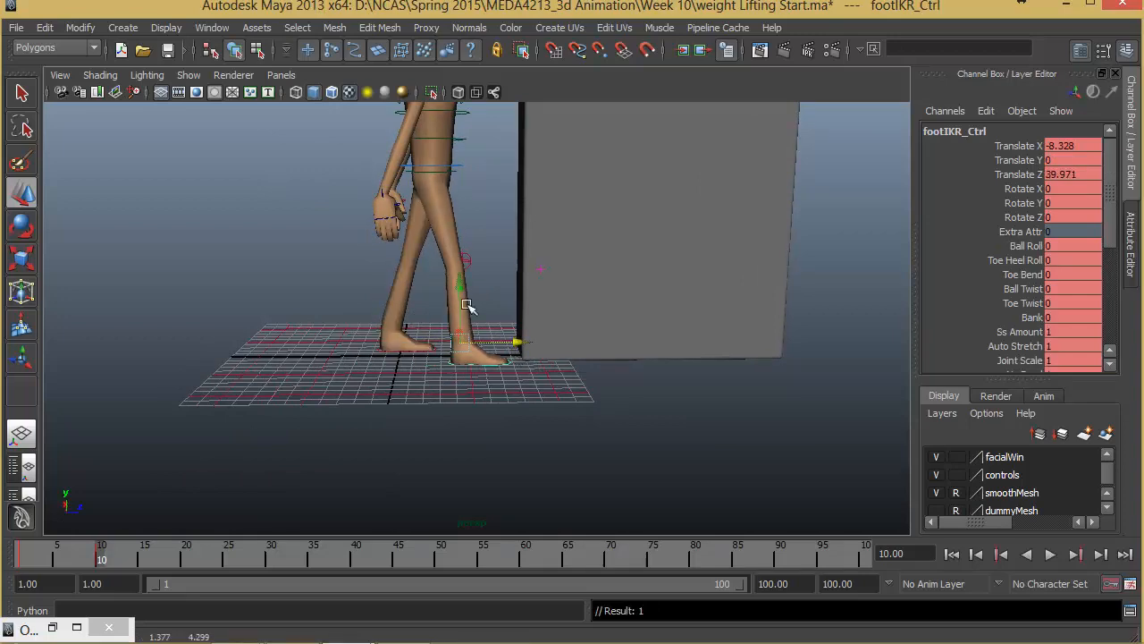
- Raise the right arm IK control to the box's top near edge, at about -60, 9.3, 70.1 in Translate X, Y, Z
alt+middle_drag(466, 246, 461, 378)
alt+drag(460, 378, 496, 360)
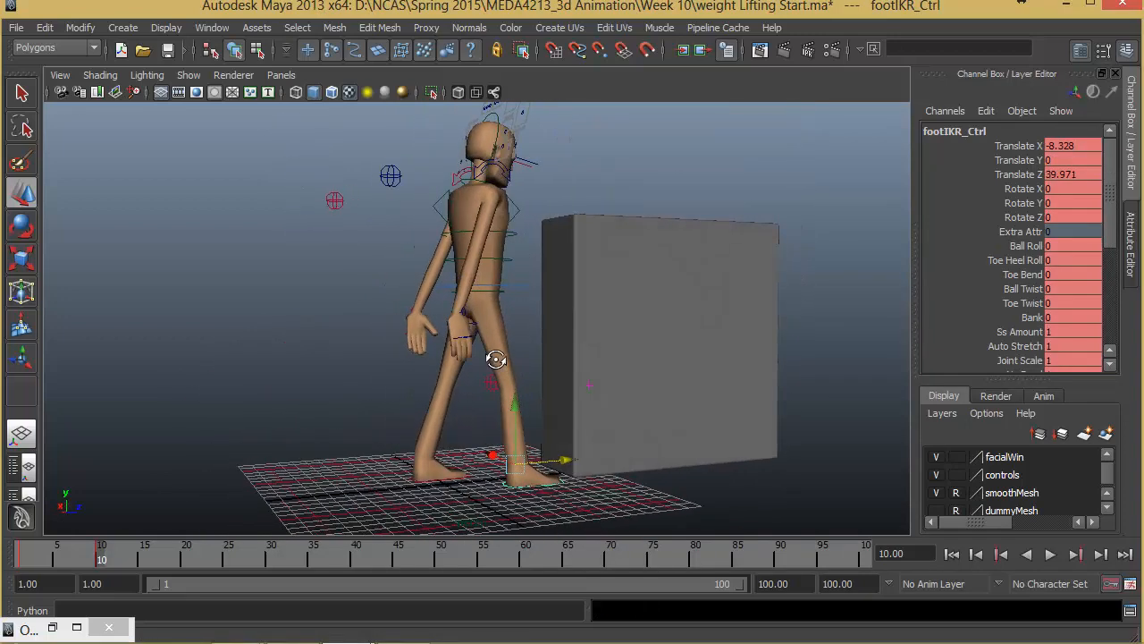
alt+right_drag(496, 360, 506, 345)
click(439, 342)
alt+drag(438, 342, 442, 353)
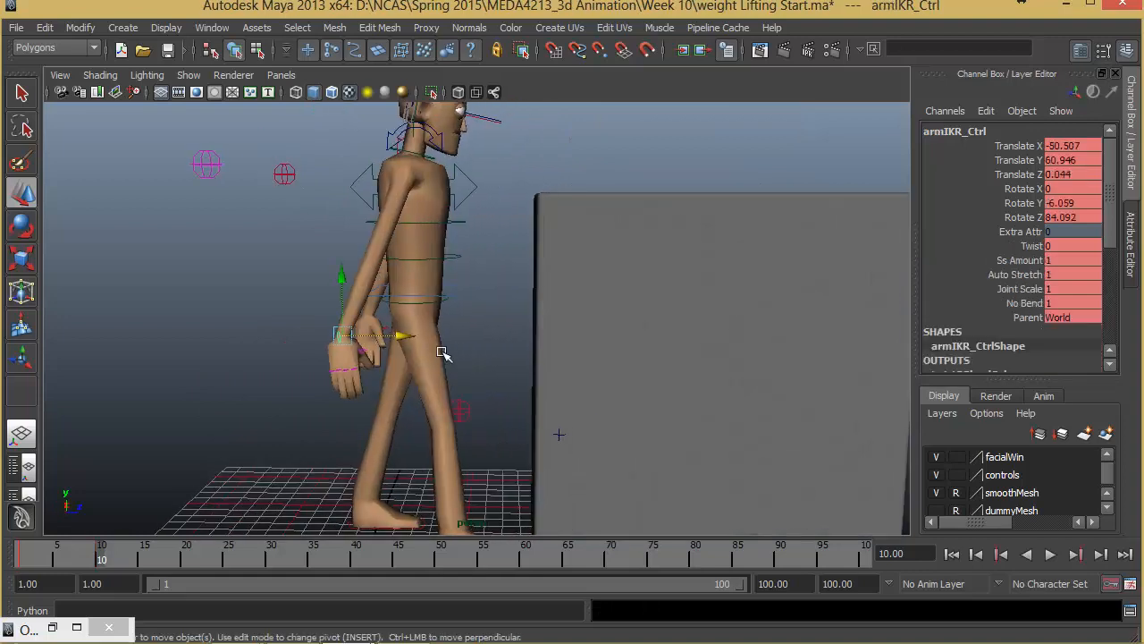
drag(338, 336, 496, 277)
- Rotate the right arm IK control to about -40.3 in X and -114.3 in Y so the palm faces the box
alt+right_drag(496, 277, 621, 334)
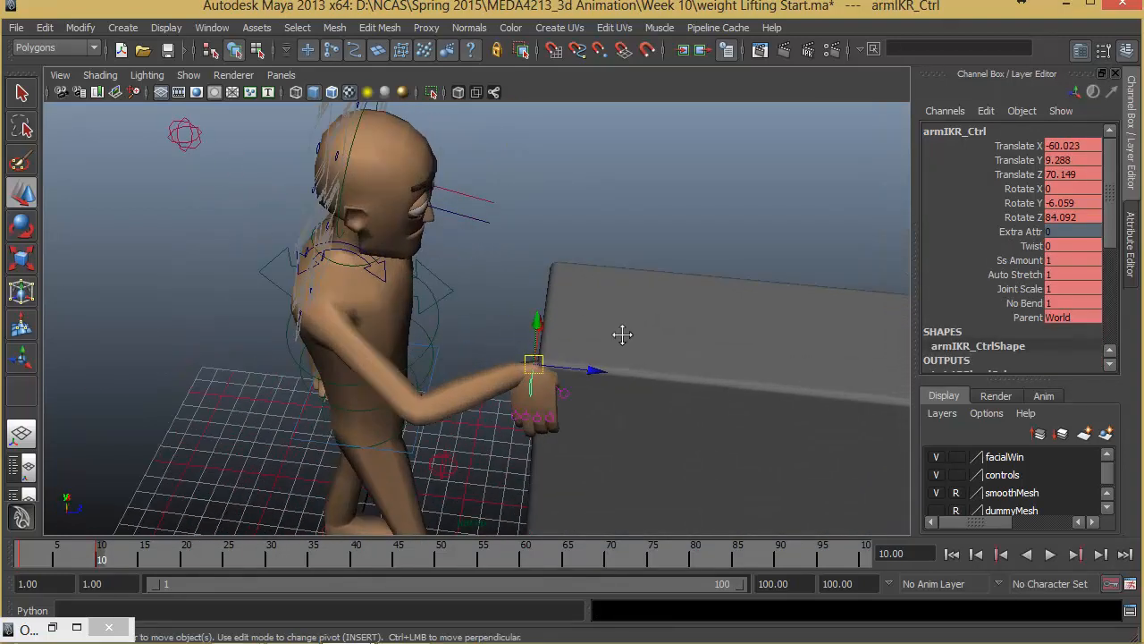
alt+middle_drag(620, 334, 541, 281)
key(e)
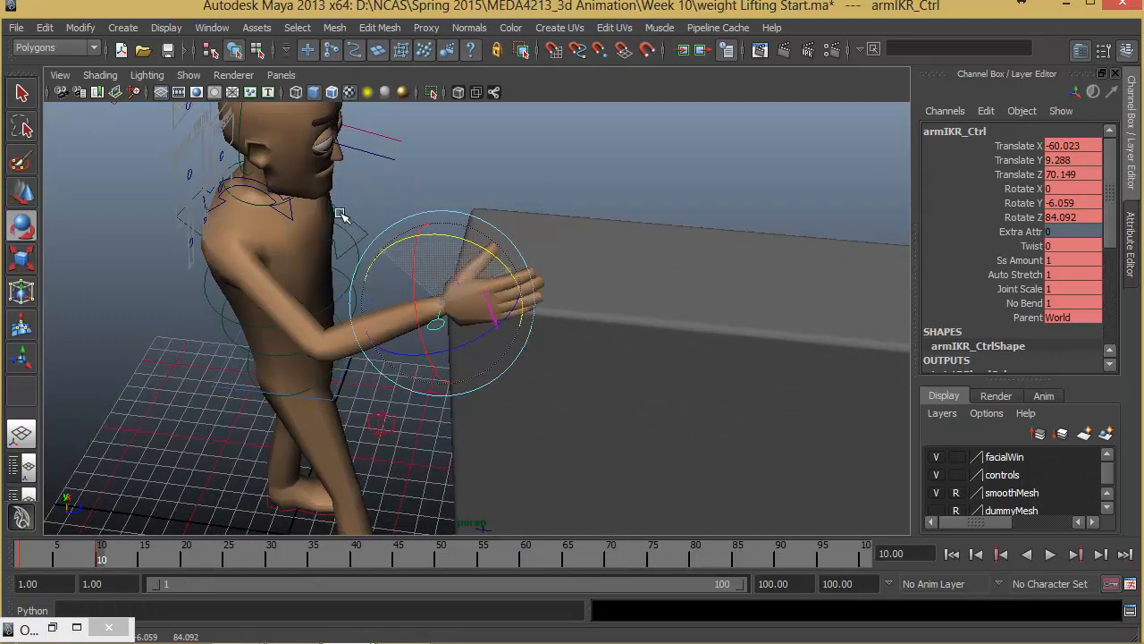
alt+drag(401, 265, 524, 260)
alt+middle_drag(524, 261, 485, 356)
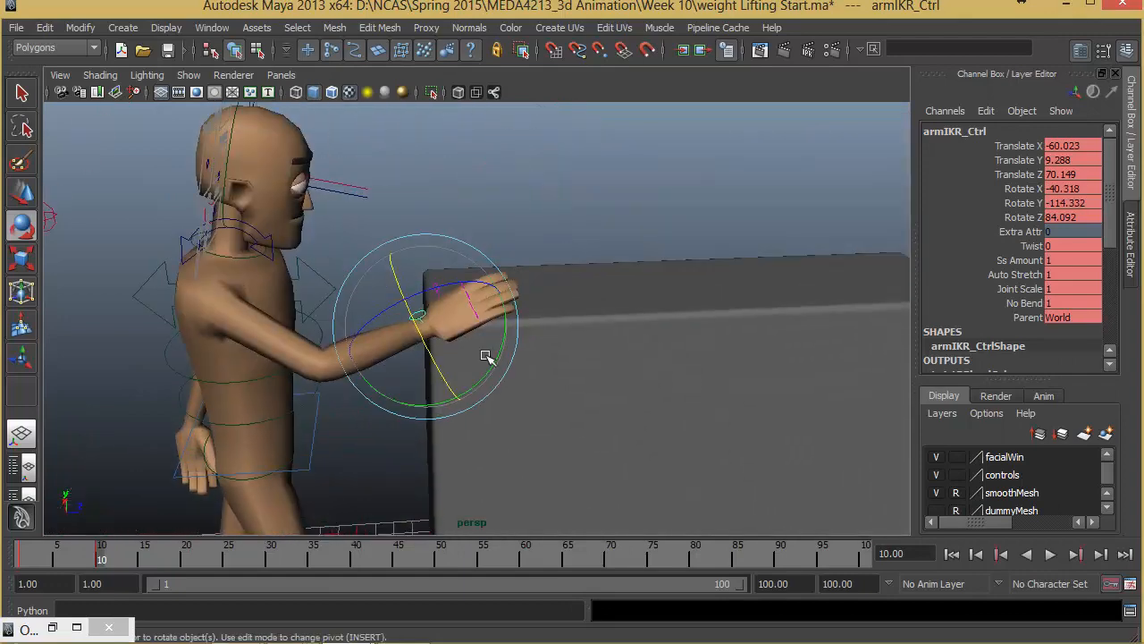
- Pull the right hand back from the box and lower it, to about Translate Y 15.15 and Translate Z 62.7
alt+drag(464, 313, 477, 304)
alt+right_drag(477, 304, 502, 307)
alt+middle_drag(502, 307, 504, 353)
key(w)
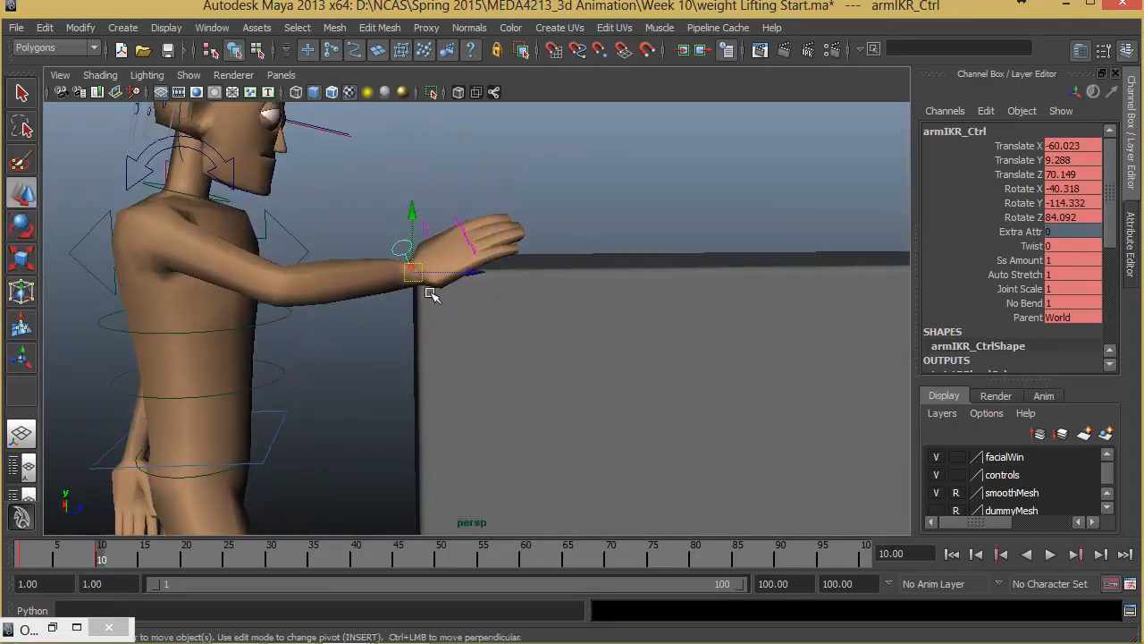
drag(456, 271, 417, 273)
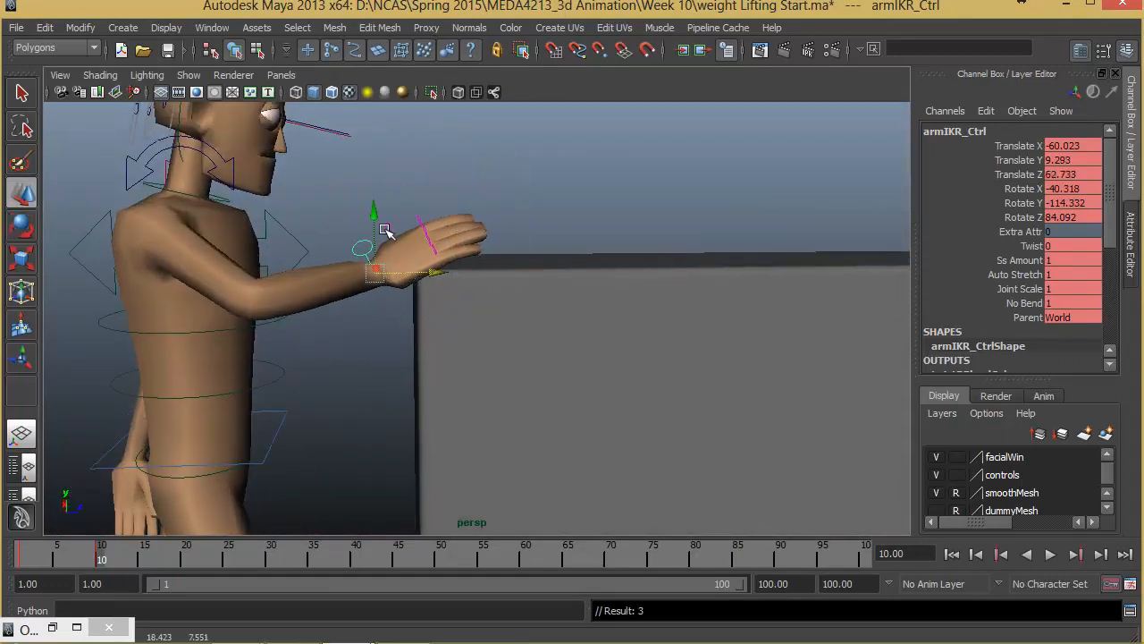
drag(373, 215, 371, 243)
- Rotate the right hand upright to about -84.5, -150, 92 and place it against the box edge at about -70.4, 18.6, 64.7
alt+drag(430, 365, 558, 376)
key(f)
key(e)
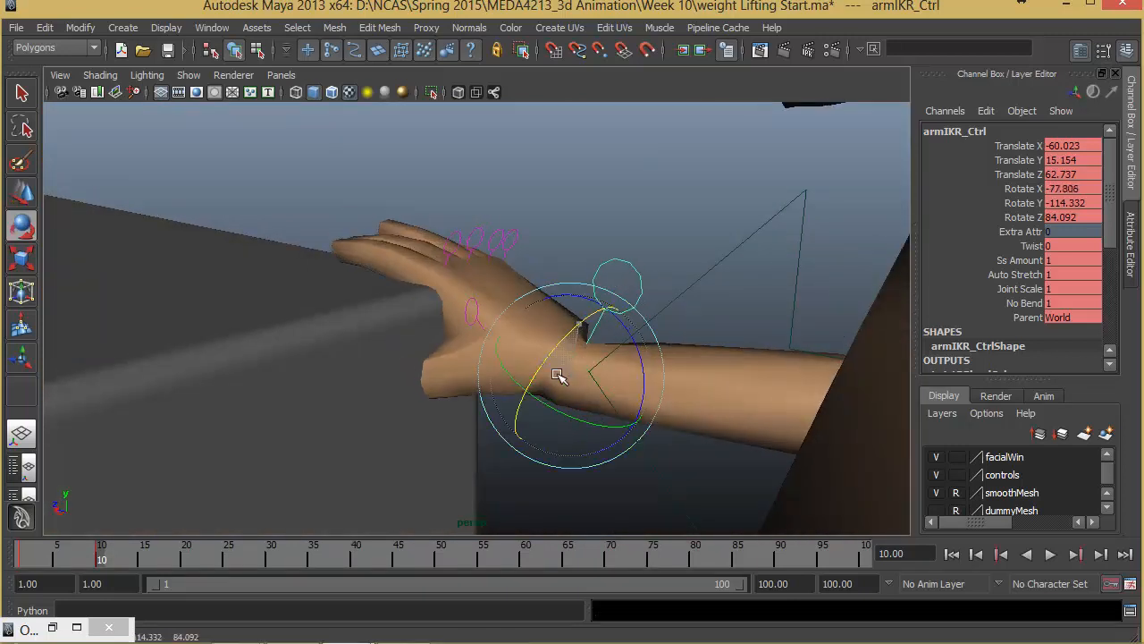
drag(631, 342, 529, 372)
key(w)
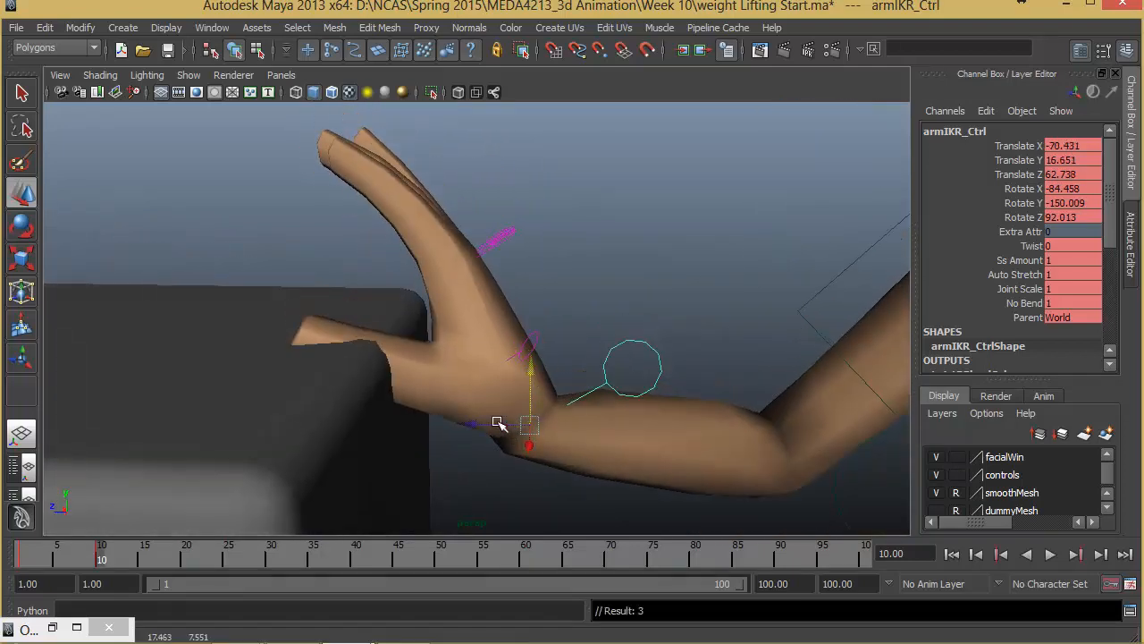
drag(498, 424, 468, 429)
drag(502, 369, 500, 402)
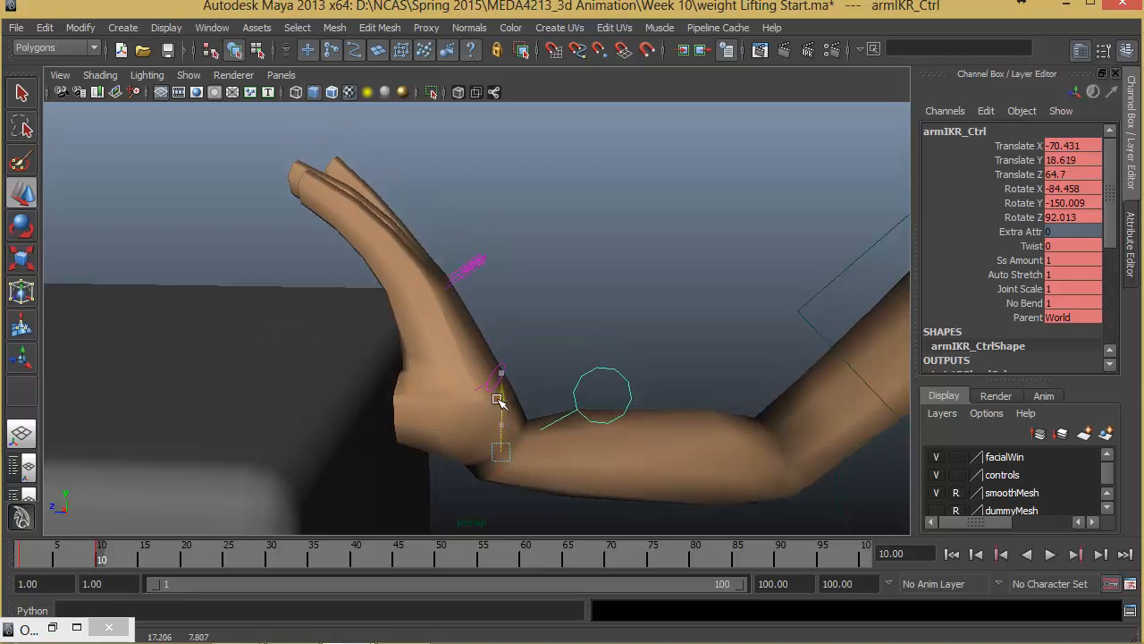
- Select the right hand's thumb control
alt+drag(501, 446, 450, 437)
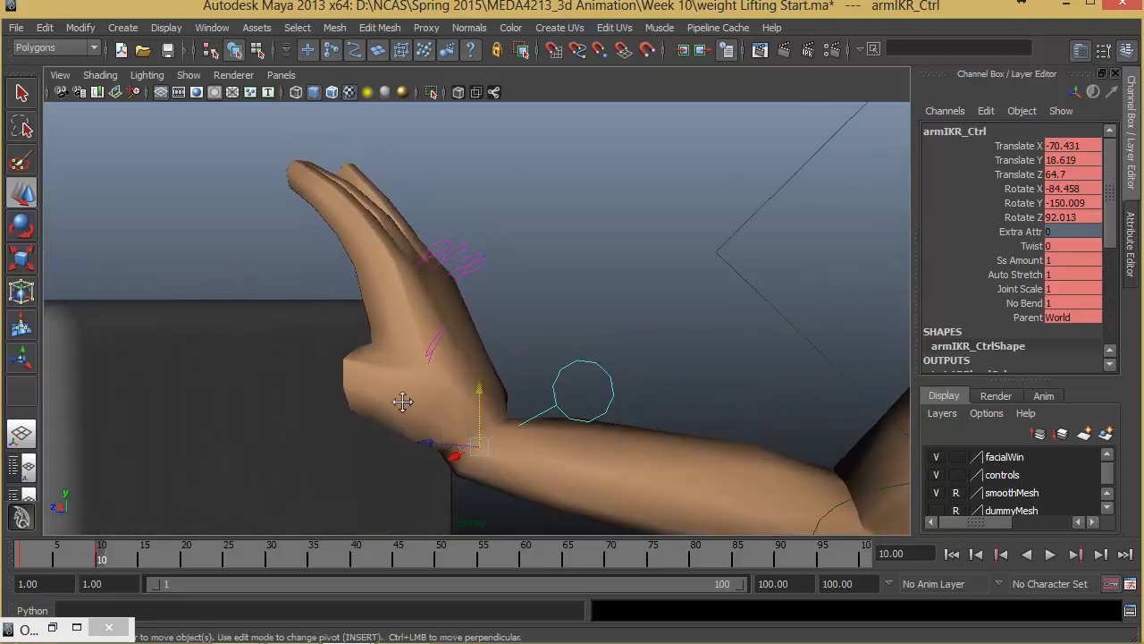
alt+middle_drag(402, 401, 443, 415)
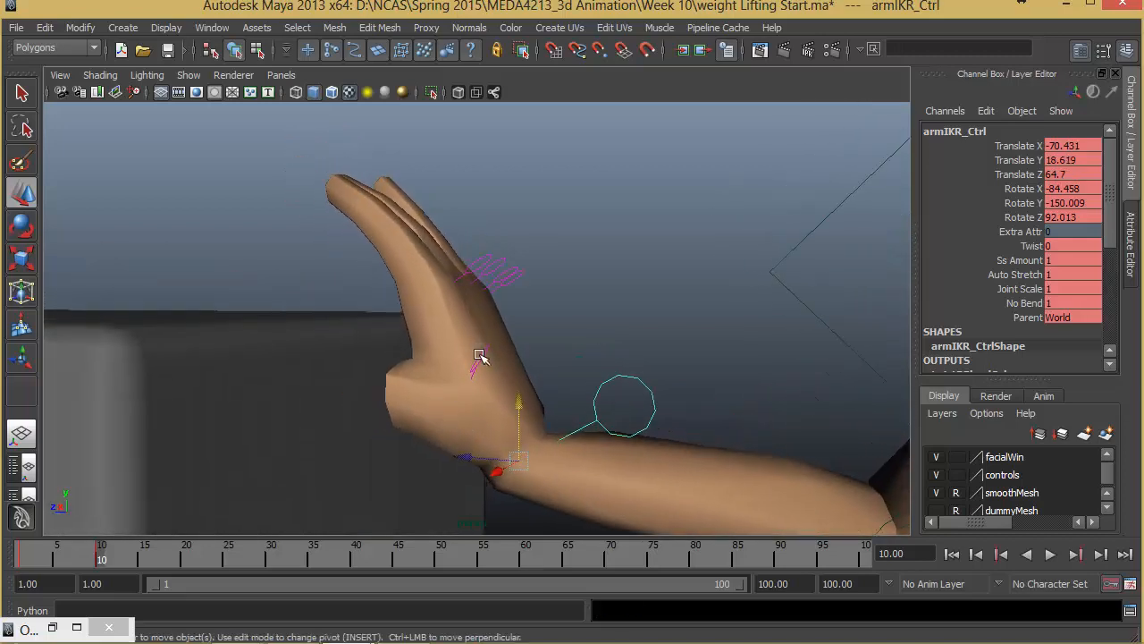
click(478, 357)
alt+drag(514, 396, 311, 432)
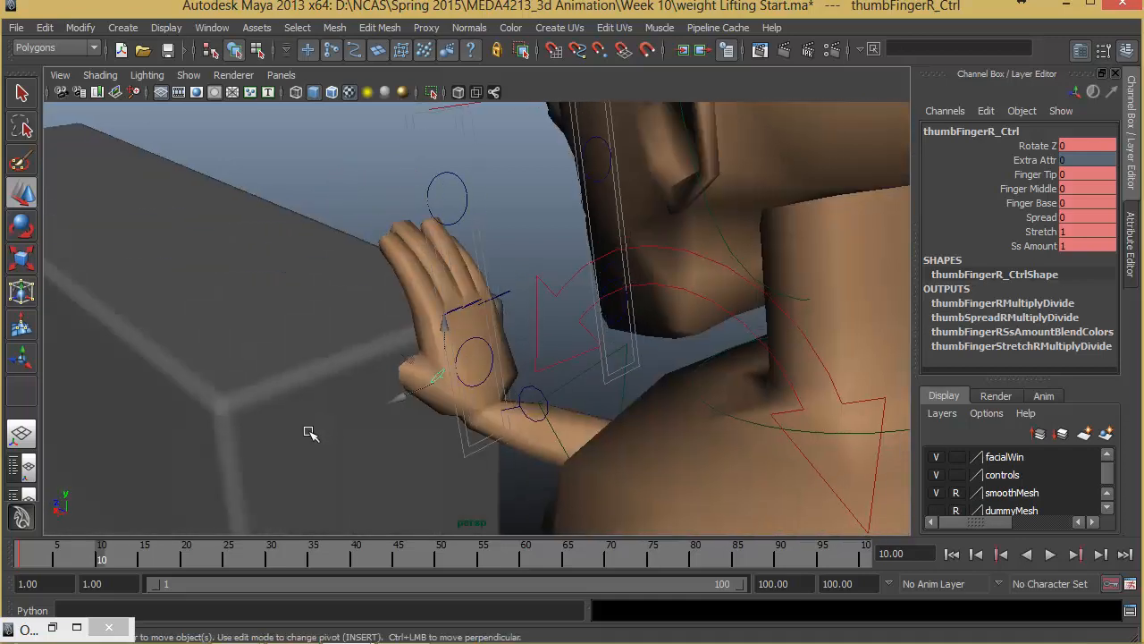
- Try to bend the right thumb by rotating its control to about -118.4 on Rotate Z
click(1042, 146)
key(e)
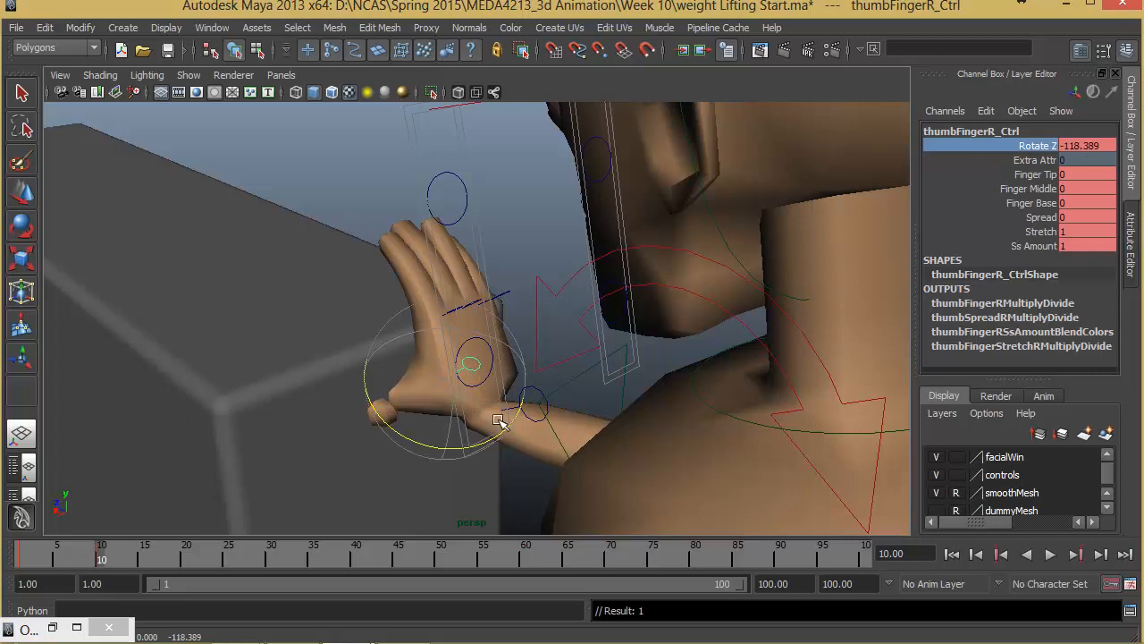
alt+drag(501, 422, 575, 408)
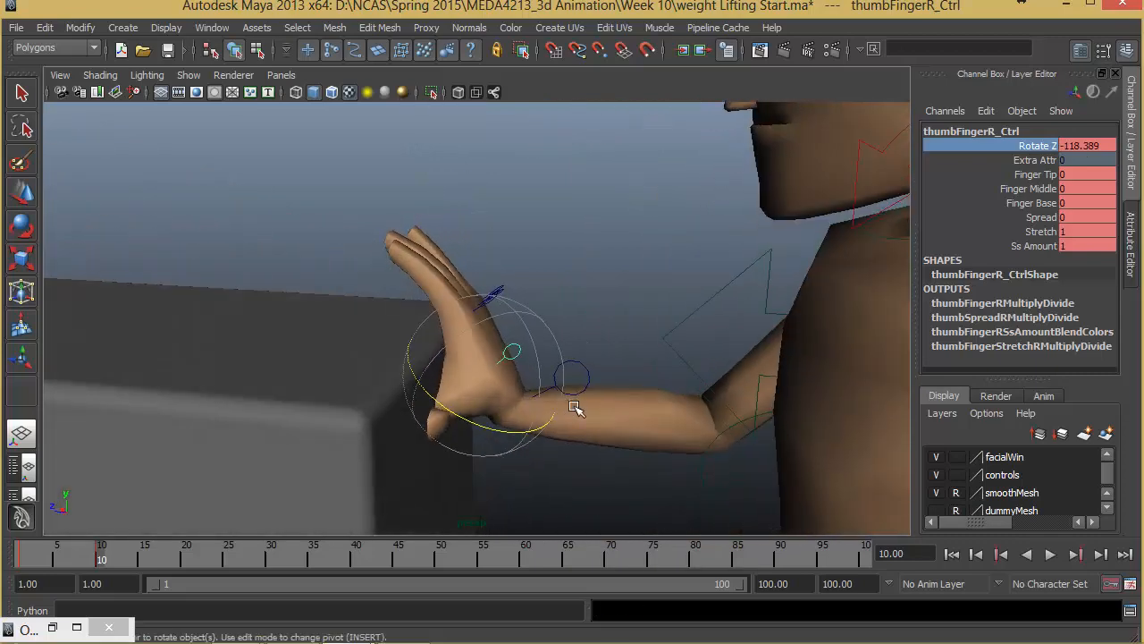
- Spread the right thumb away from the palm by adjusting its Finger Base to about -34.6
key(4)
mouse_move(513, 439)
alt+mouse_down()
mouse_move(557, 361)
mouse_move(531, 420)
mouse_move(820, 269)
alt+mouse_up()
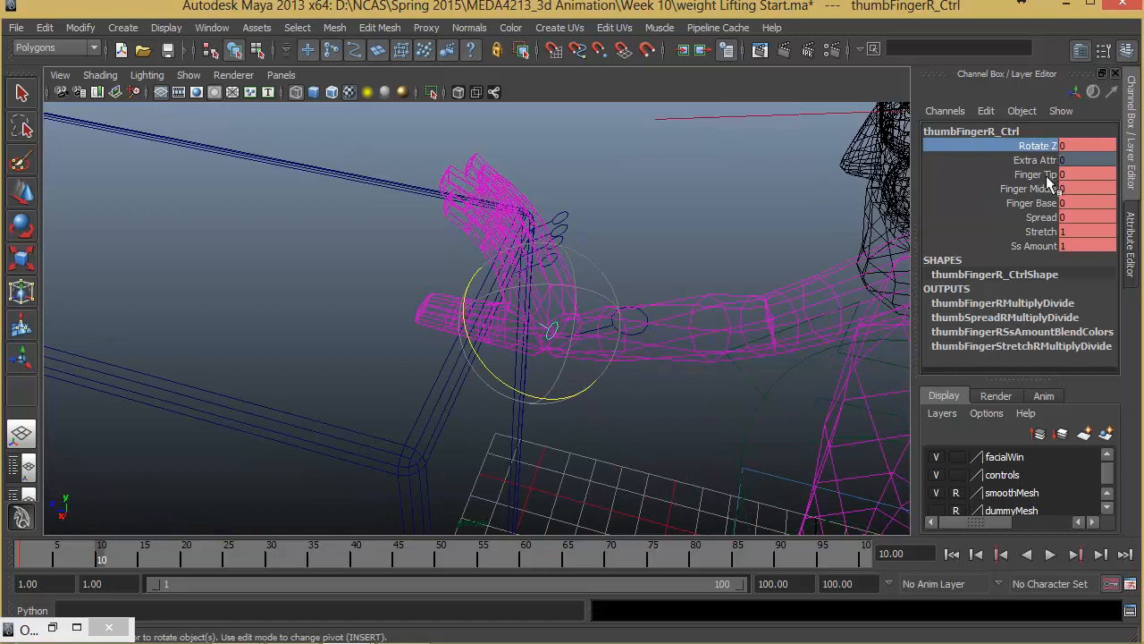
click(1046, 204)
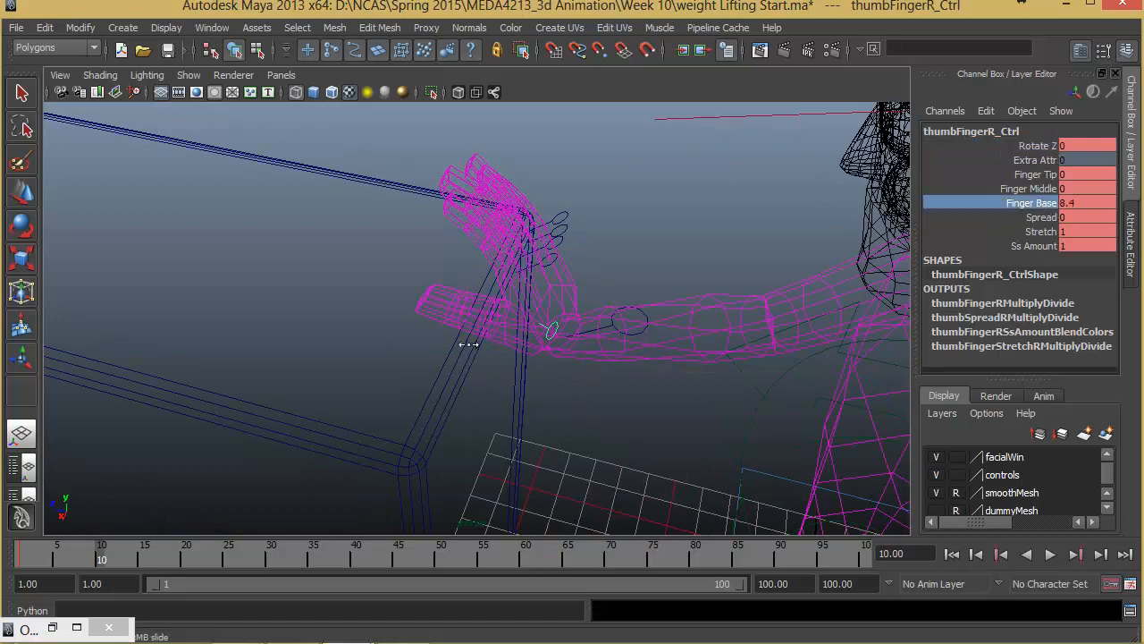
key(5)
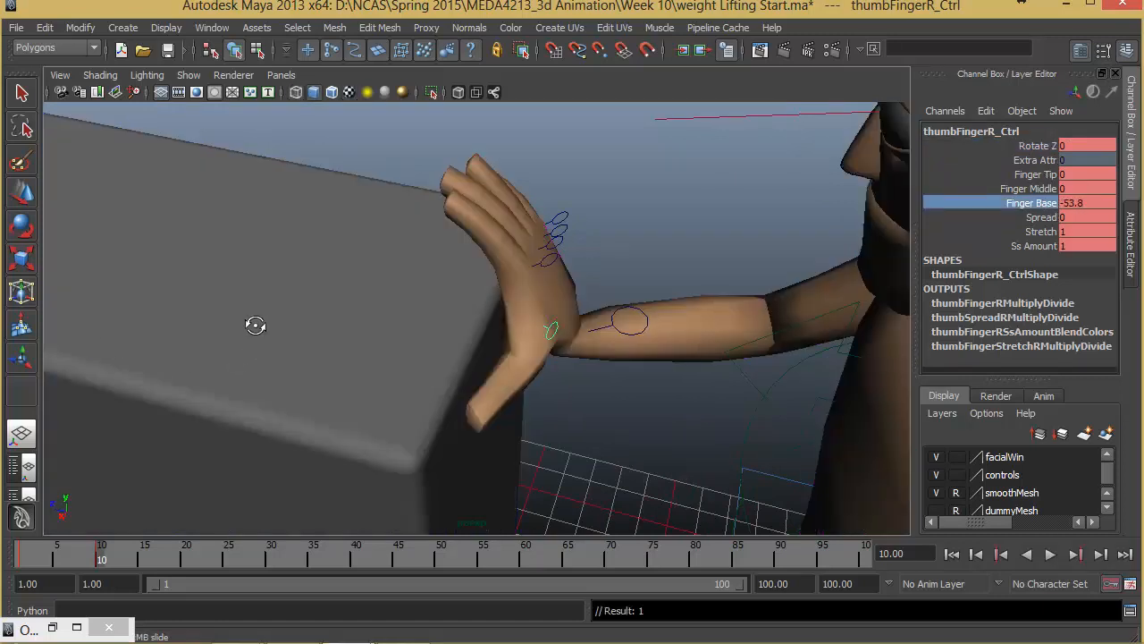
mouse_move(256, 325)
alt+mouse_down()
mouse_move(178, 258)
mouse_move(159, 276)
mouse_move(277, 305)
alt+mouse_up()
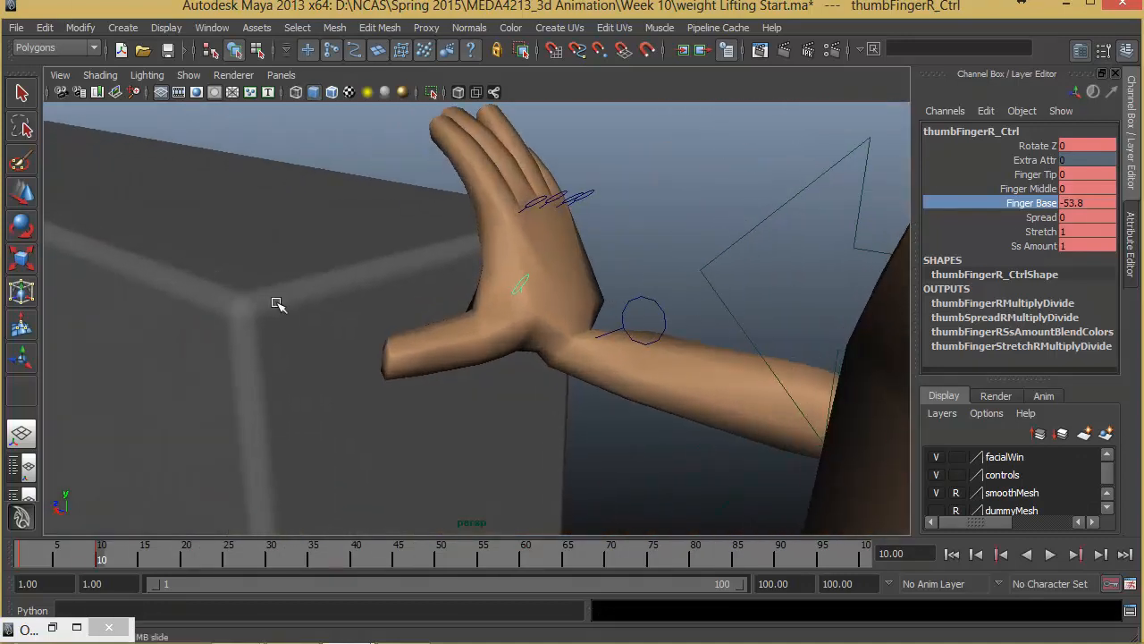
middle_drag(372, 307, 586, 317)
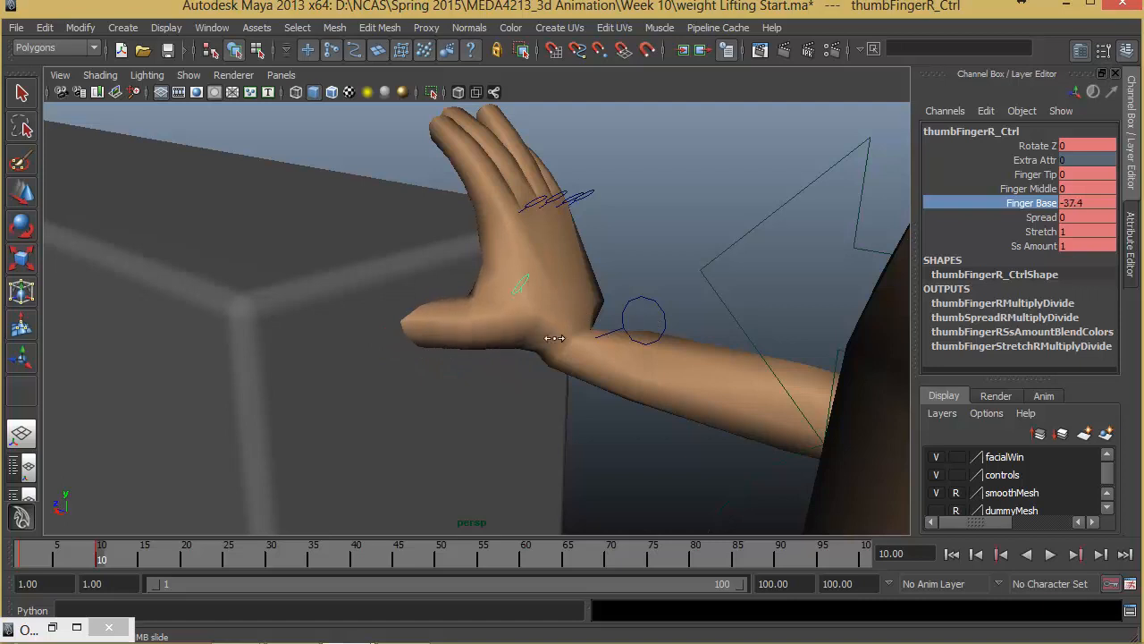
- Set the right thumb's Finger Middle to -12.9 and Finger Tip to -13.6, and readjust its Finger Base to about -41.8
click(1037, 190)
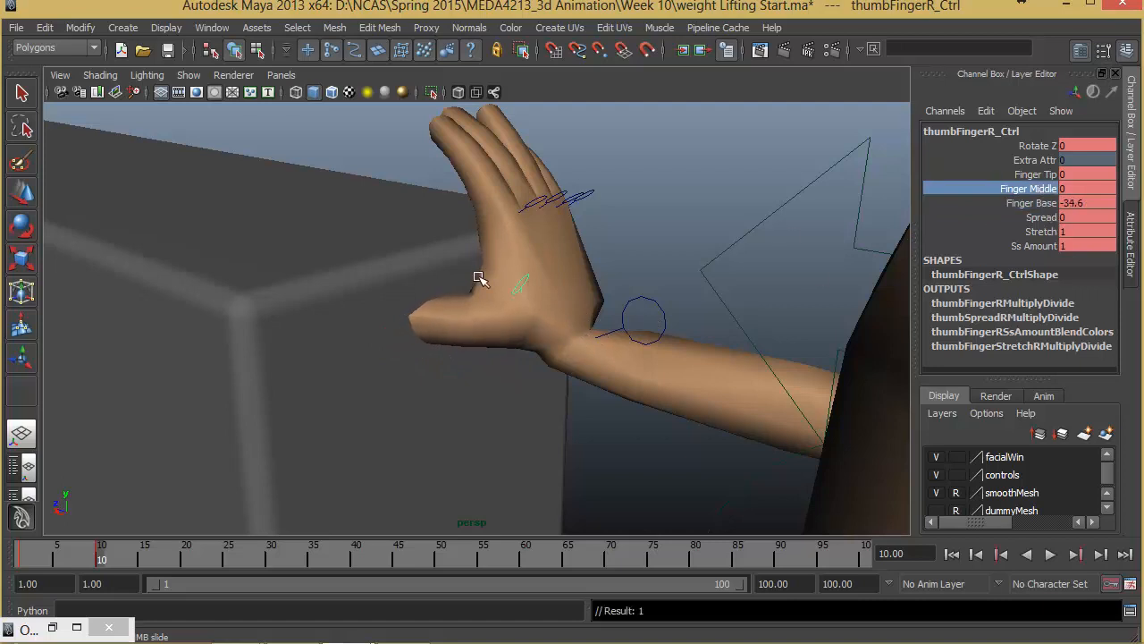
click(1041, 175)
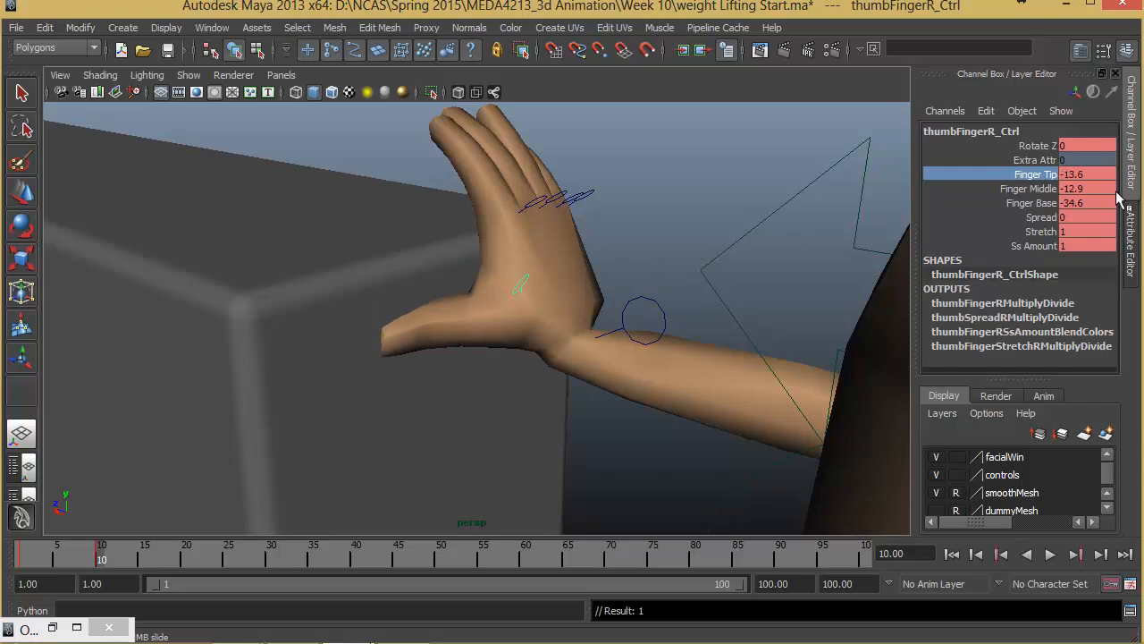
click(1041, 202)
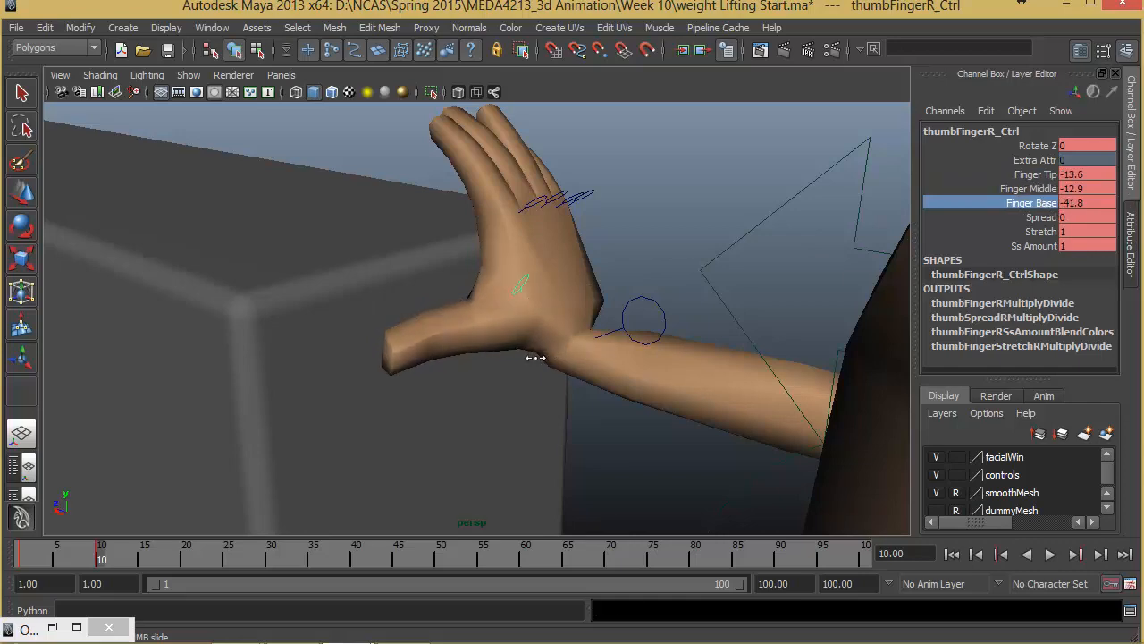
- Rotate the right pinky control so the little finger curls over the box's top edge, and leave the control deselected
alt+drag(532, 358, 398, 293)
click(394, 264)
key(r)
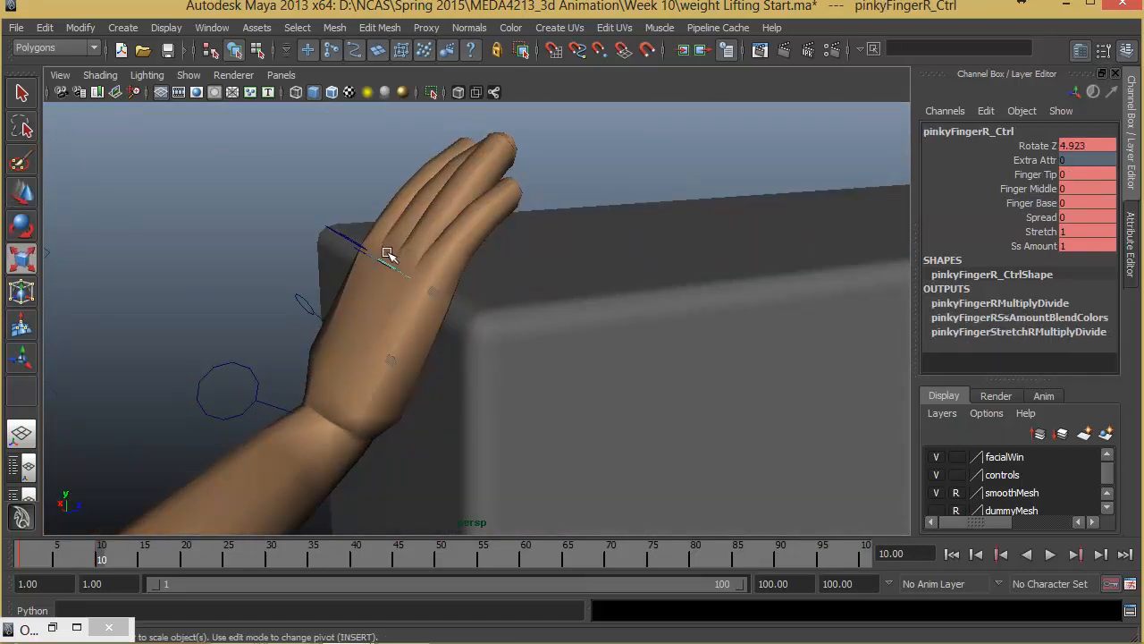
key(e)
mouse_move(394, 229)
mouse_down()
mouse_move(445, 223)
mouse_move(403, 231)
mouse_up()
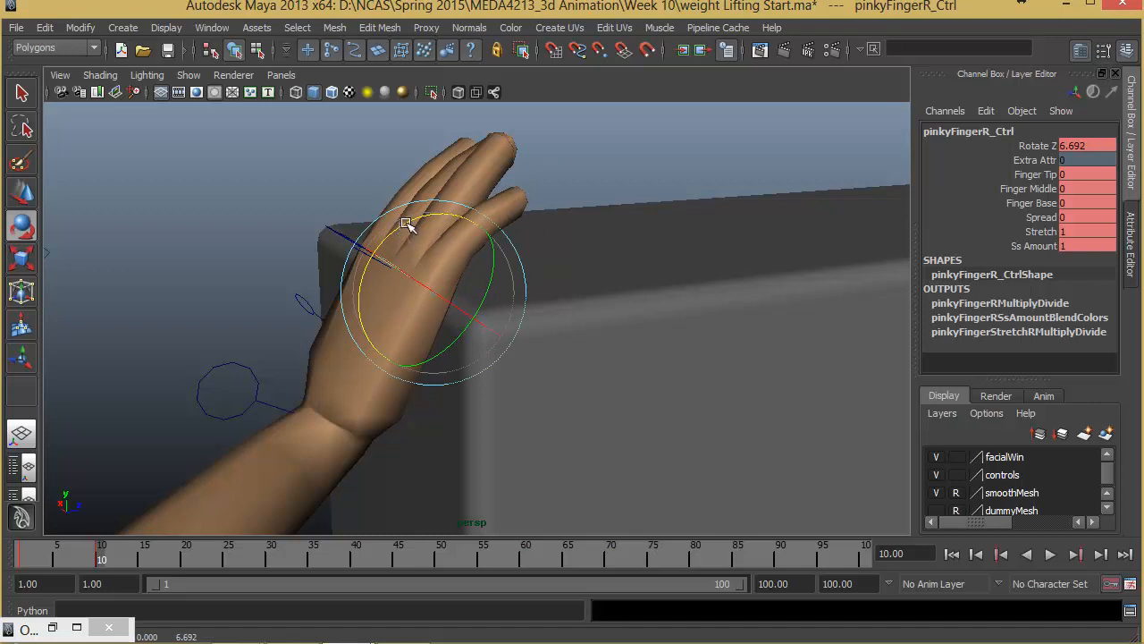
click(329, 170)
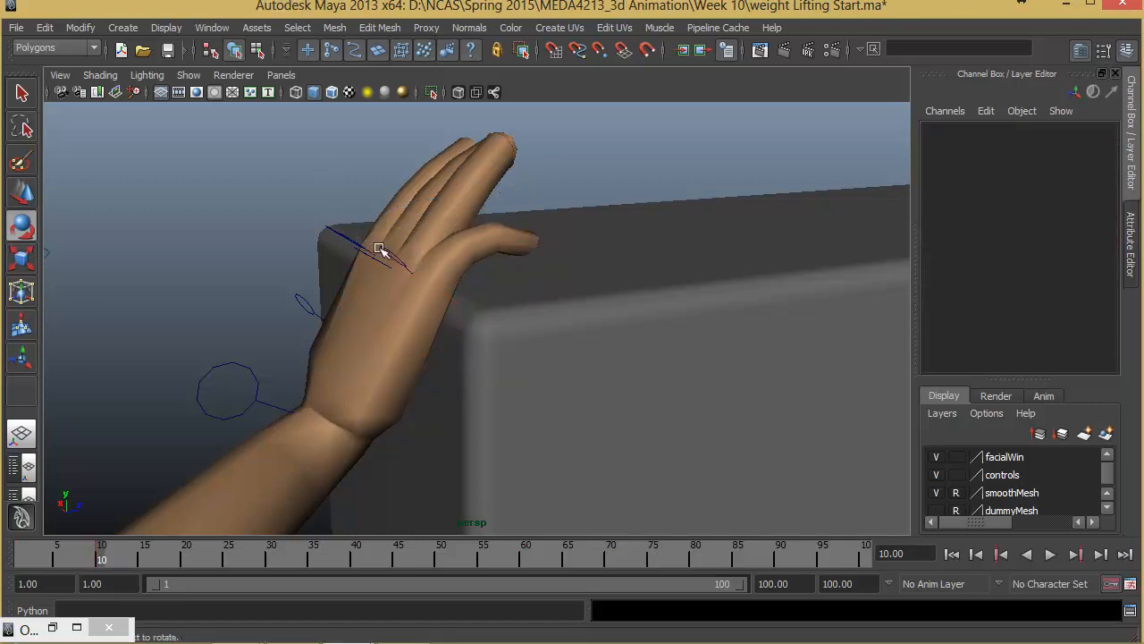
click(430, 298)
key(ctrl+z)
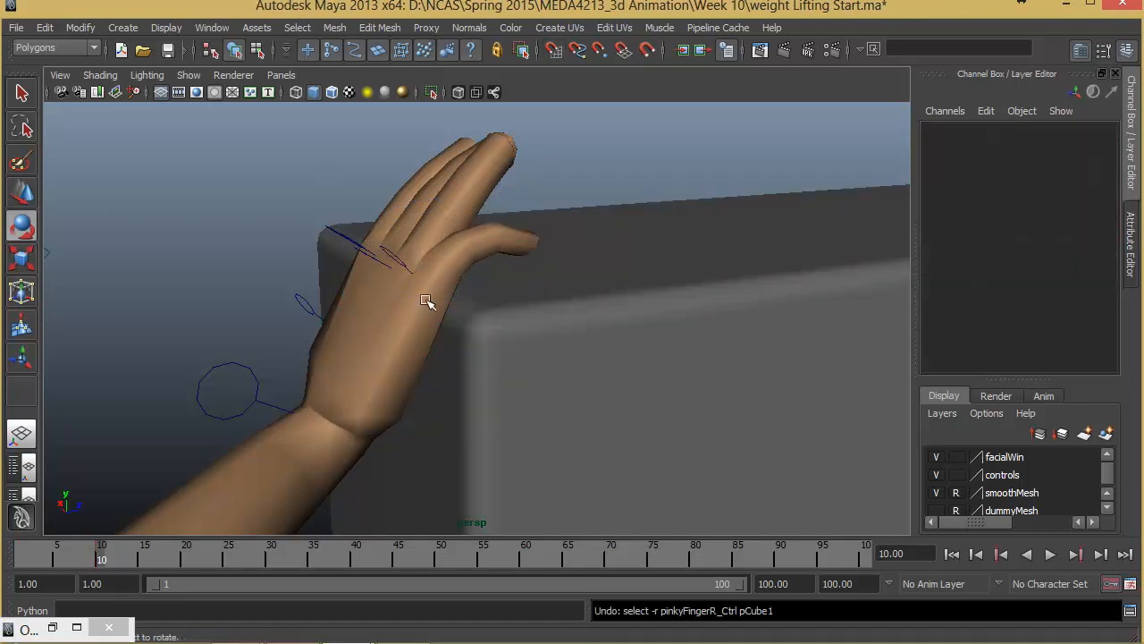
- Curl the right ring finger over the box by rotating its control to about 17.2 on Rotate Z, and deselect it
alt+drag(421, 301, 360, 243)
click(379, 239)
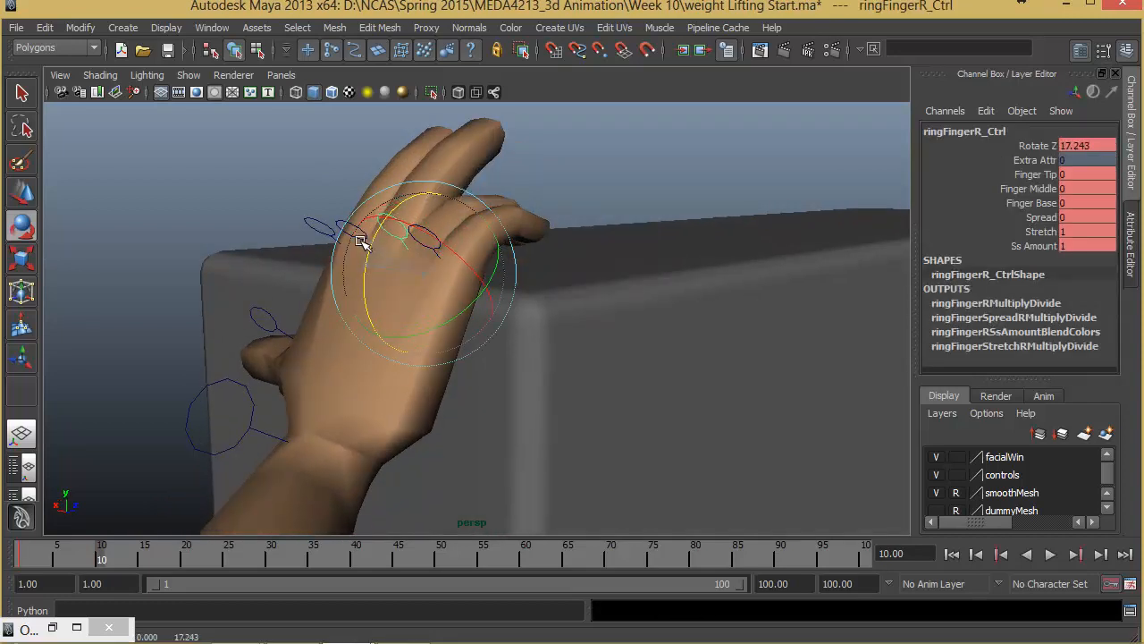
click(297, 196)
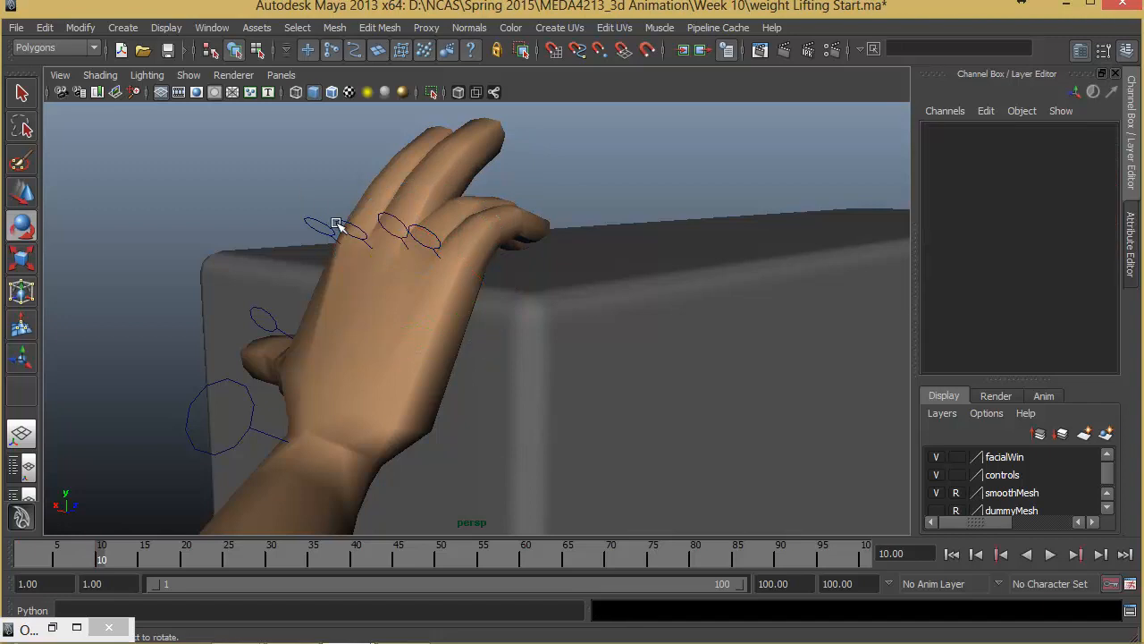
- Curl the right middle finger to about 18.8 and the right index finger to about 17.2 on Rotate Z
click(329, 228)
drag(327, 247, 333, 235)
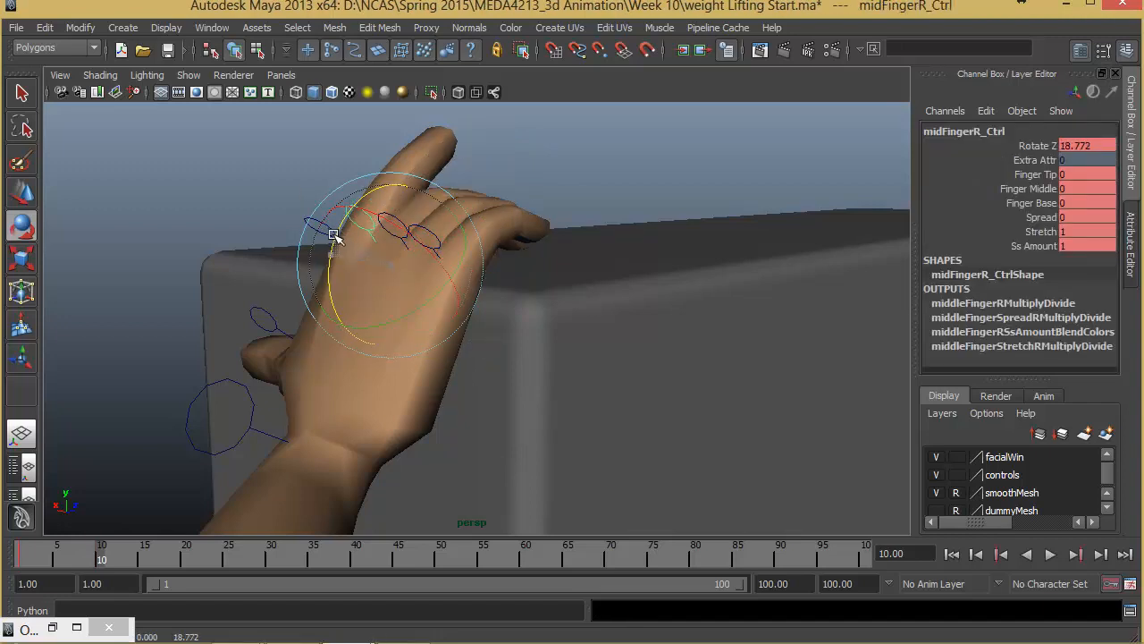
click(300, 202)
click(331, 237)
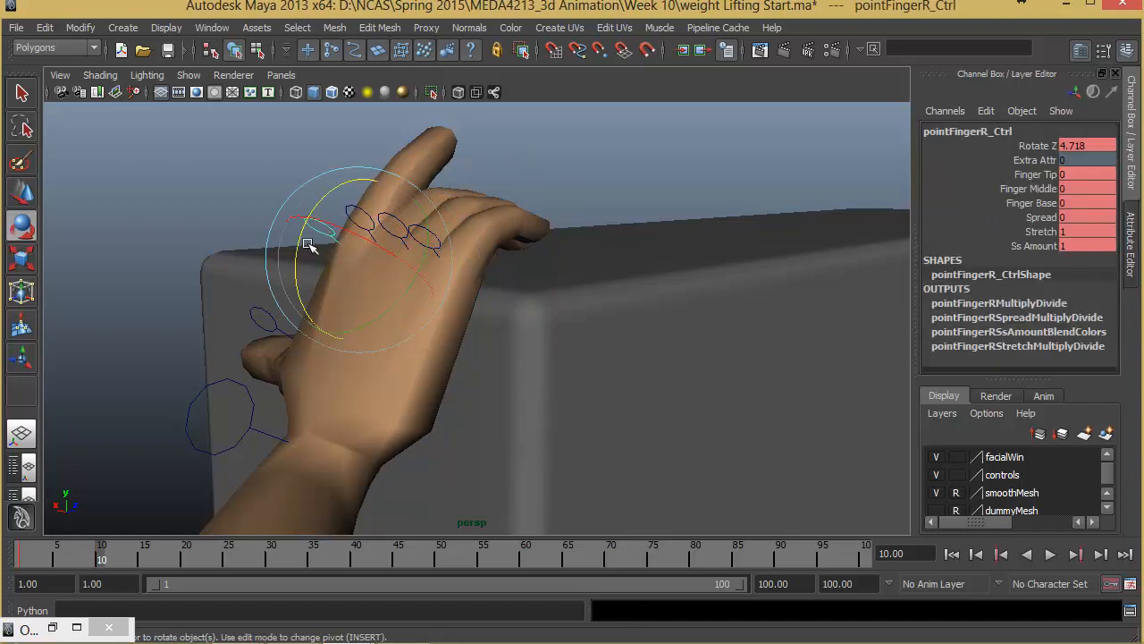
drag(302, 242, 301, 224)
- Relax the right index, middle and ring fingers to about 12.2, 12.0 and 11.8 on Rotate Z, and leave them deselected
alt+drag(357, 286, 549, 227)
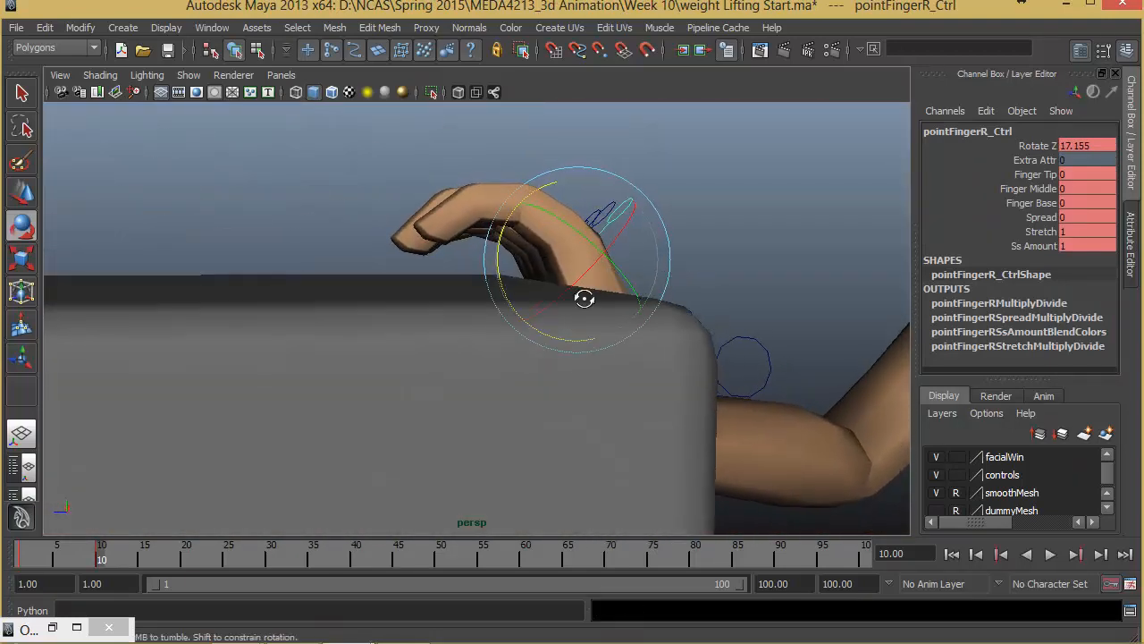
mouse_move(584, 299)
alt+mouse_down()
mouse_move(542, 294)
mouse_move(567, 301)
alt+mouse_up()
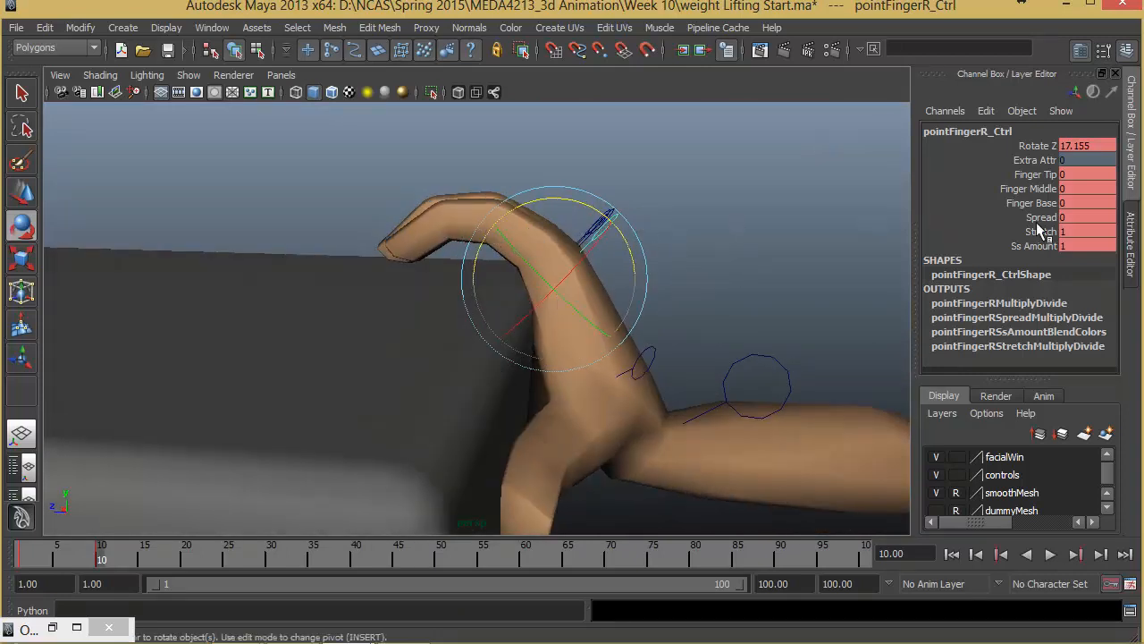
drag(567, 202, 593, 235)
click(597, 223)
click(604, 237)
drag(535, 209, 720, 153)
click(626, 175)
click(594, 217)
click(275, 217)
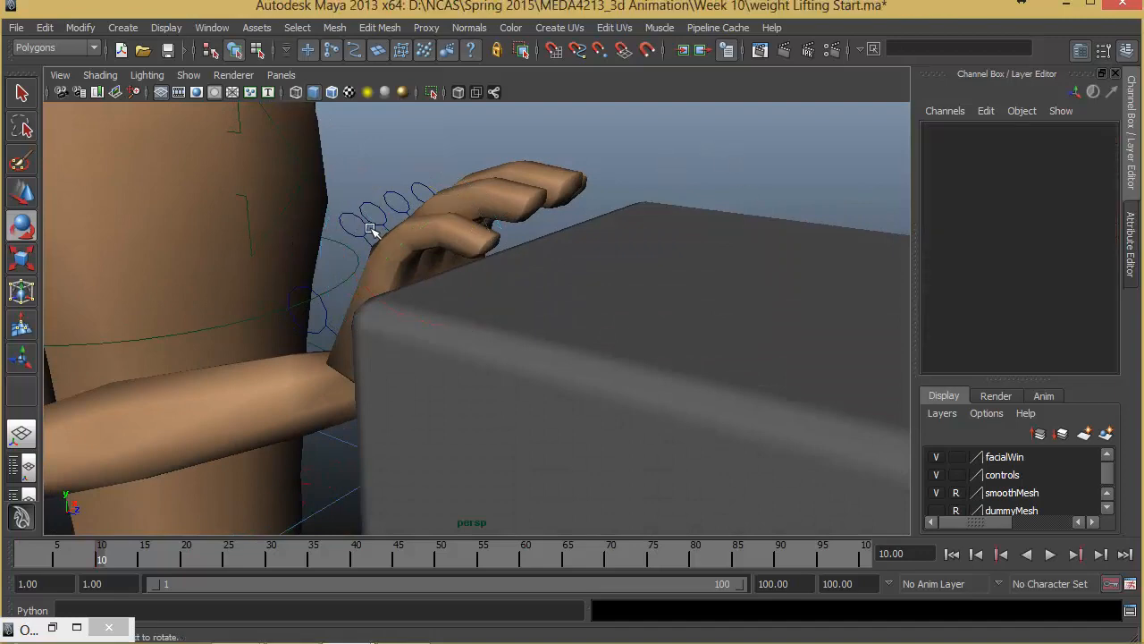
- Rotate the right pinky control to about 10.4 on Rotate Z to match the other fingers, and deselect it
click(371, 230)
drag(410, 210, 411, 208)
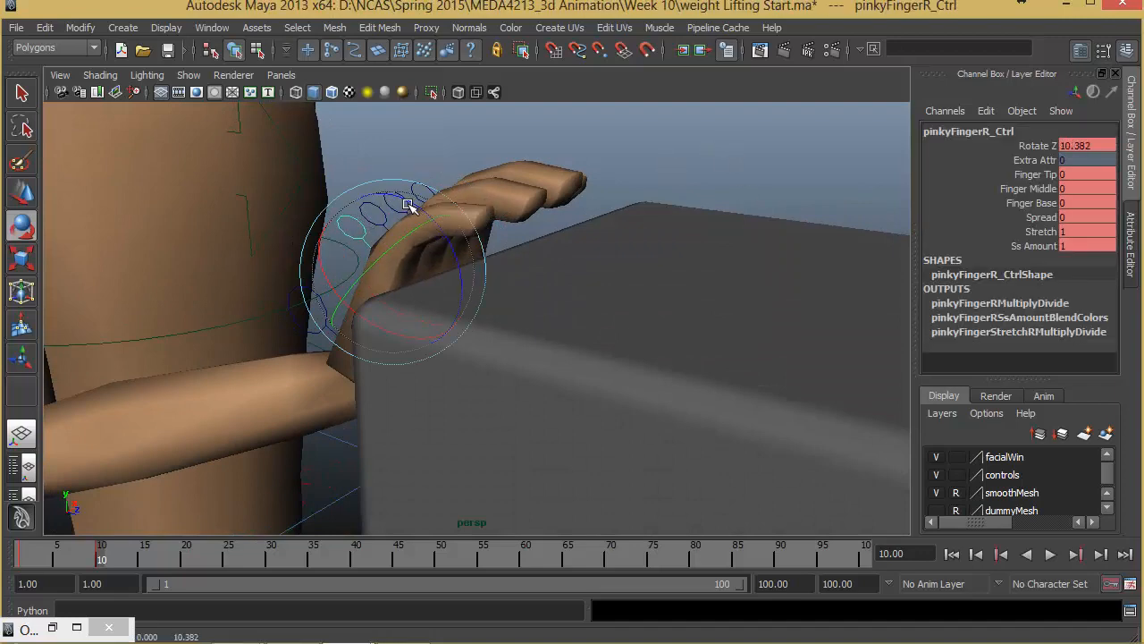
alt+drag(443, 262, 468, 301)
click(679, 332)
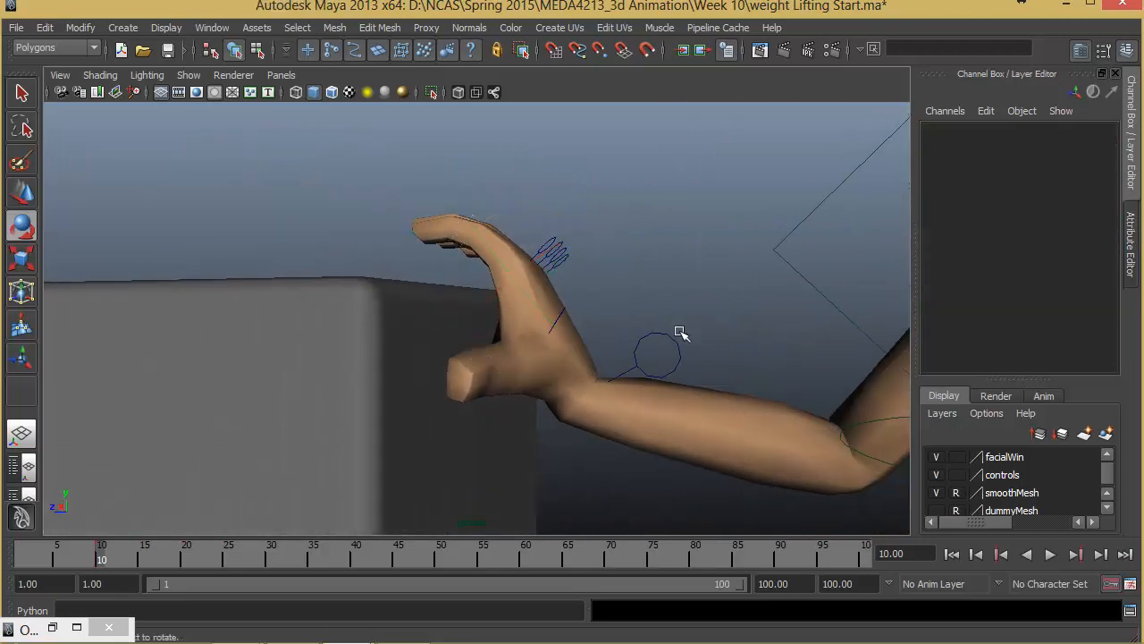
- Reposition the right arm's IK control against the box's top edge, at about 21.6 on Translate Y and 65.2 on Translate Z
click(671, 335)
key(w)
drag(575, 334, 493, 240)
key(e)
key(w)
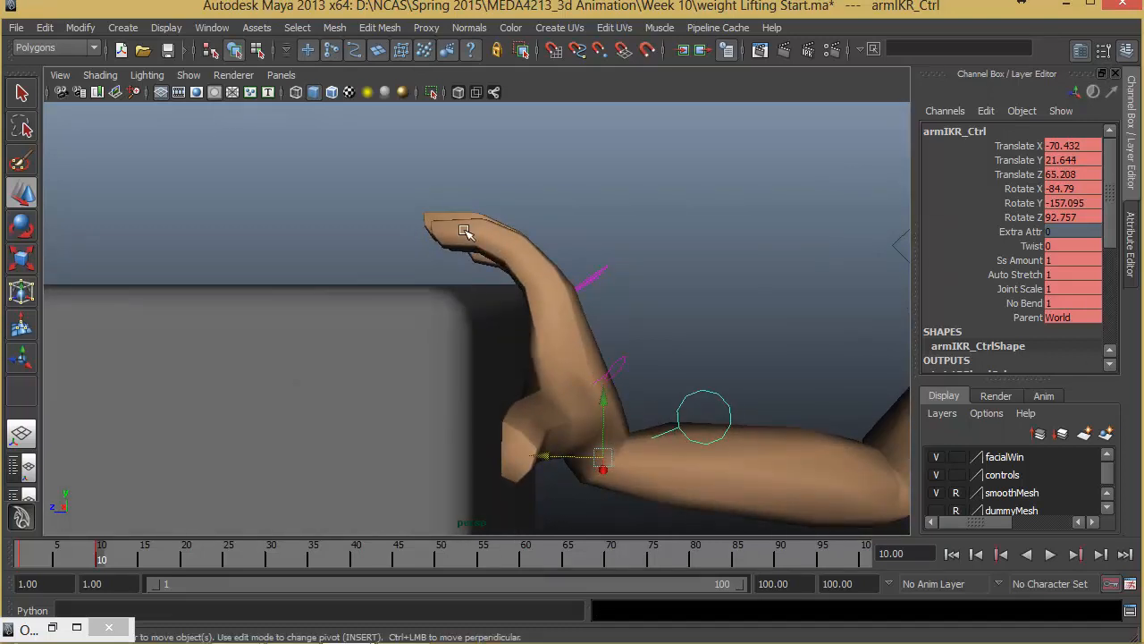
- Bend the right index finger onto the box with Finger Middle 22.7, Finger Base 9.1 and Finger Tip -19.7
alt+drag(616, 281, 593, 273)
click(610, 282)
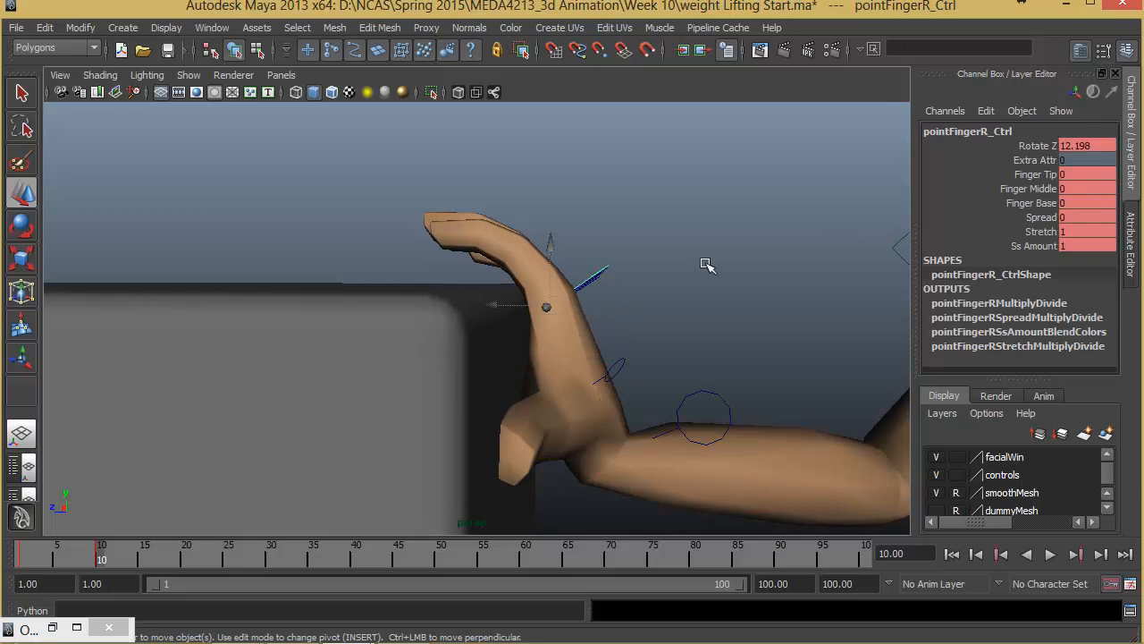
click(1028, 189)
middle_drag(687, 259, 885, 286)
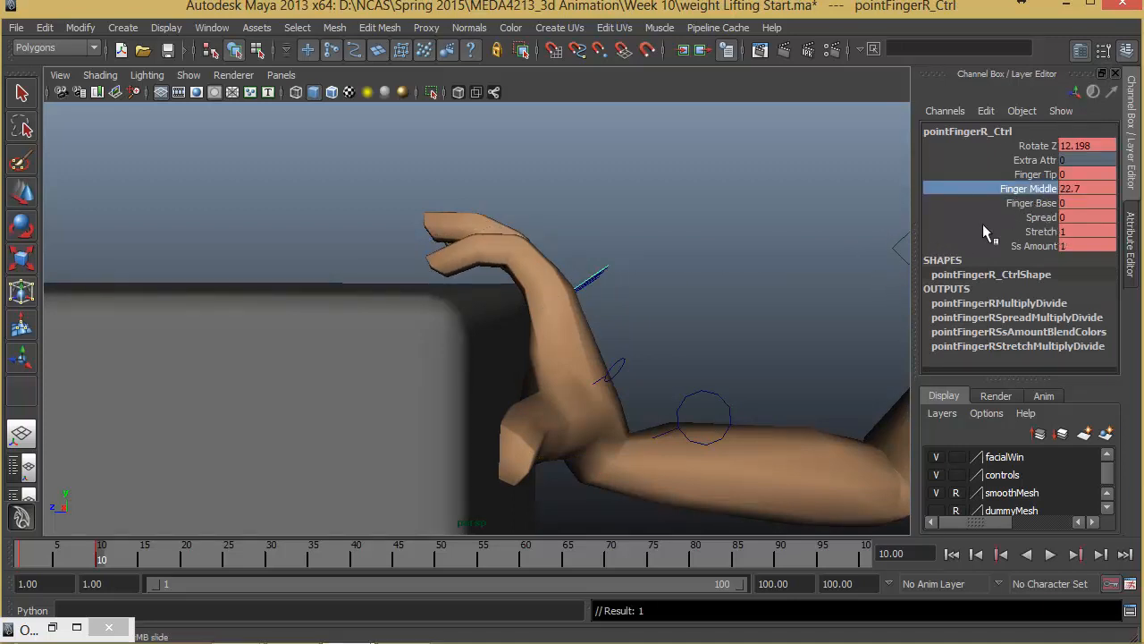
click(1024, 204)
middle_drag(606, 284, 682, 315)
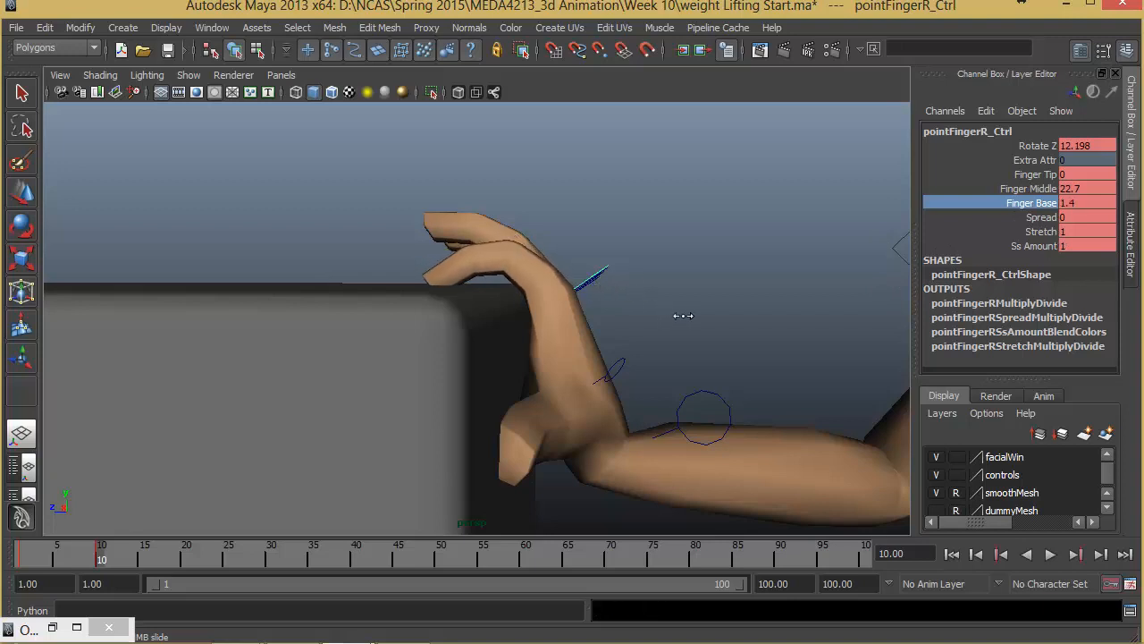
click(1046, 174)
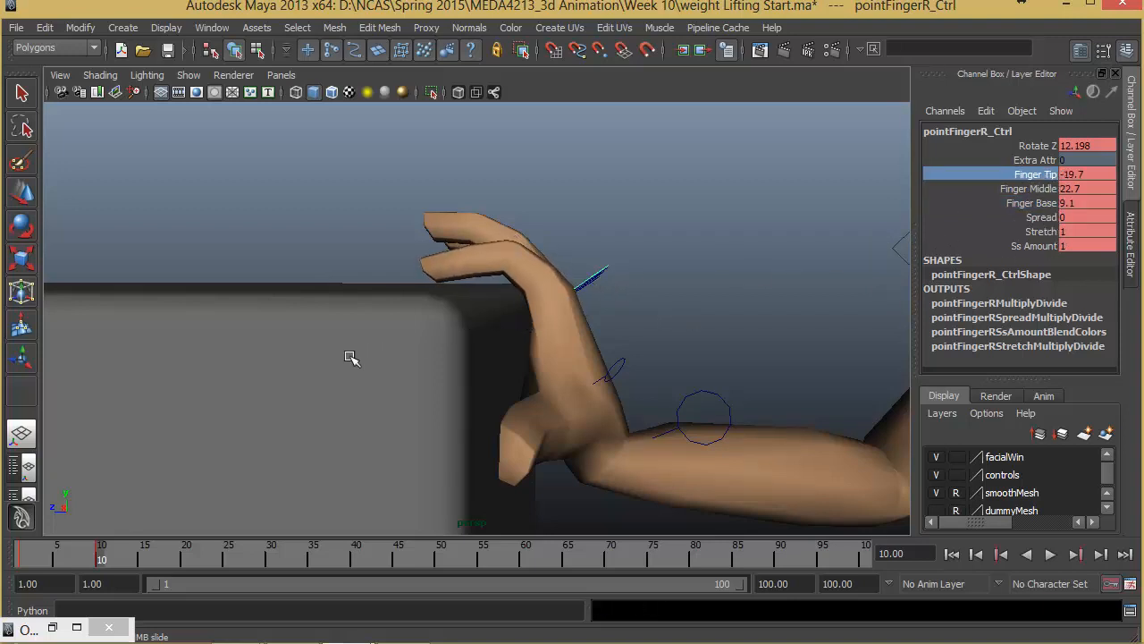
- Refine the right index finger's bend to Finger Base 12.3 and Finger Middle 11.2
click(1037, 204)
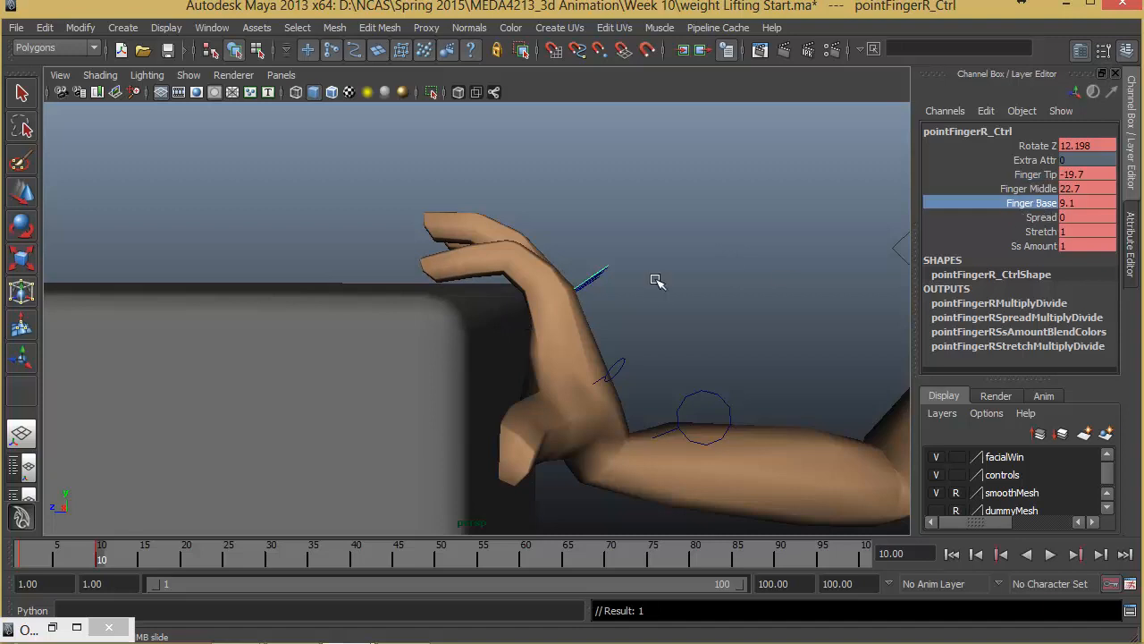
middle_drag(658, 281, 673, 286)
click(1046, 190)
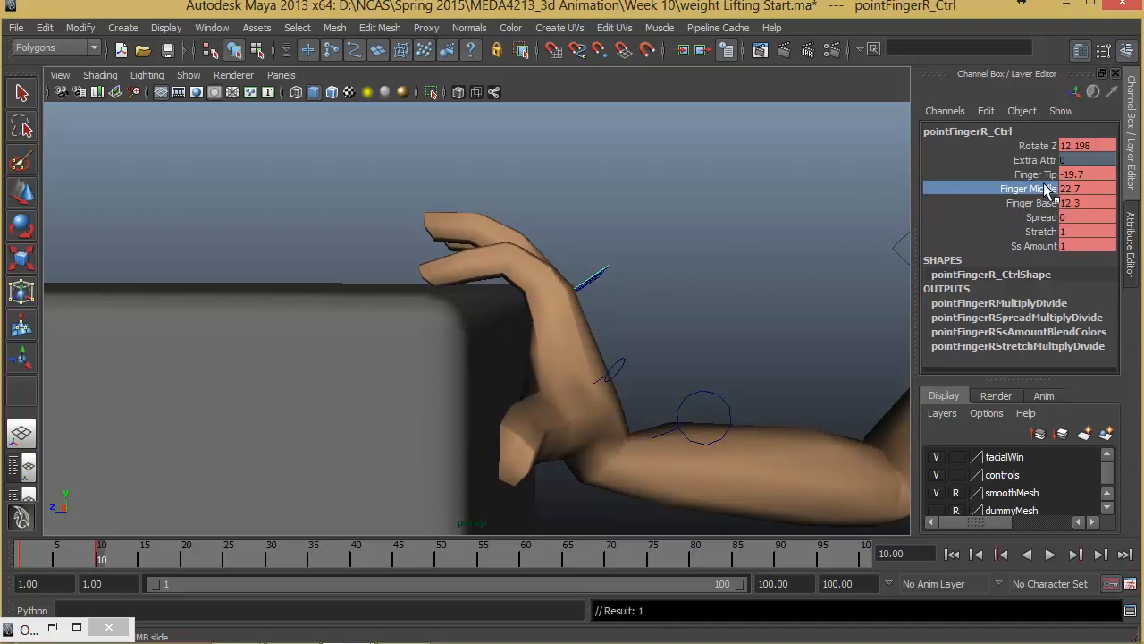
middle_drag(628, 258, 554, 272)
alt+middle_drag(678, 282, 675, 311)
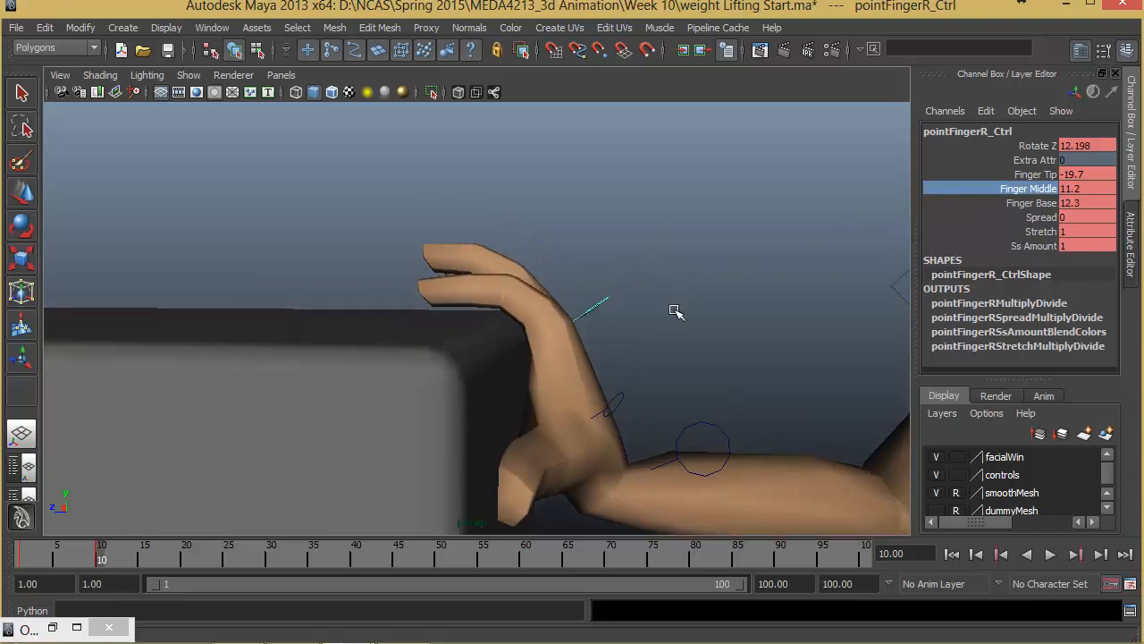
alt+drag(527, 313, 474, 316)
- Lower the right index finger onto the box top with Finger Base 20.3 and Finger Tip -28.2
click(1030, 203)
middle_drag(685, 278, 747, 304)
click(1032, 175)
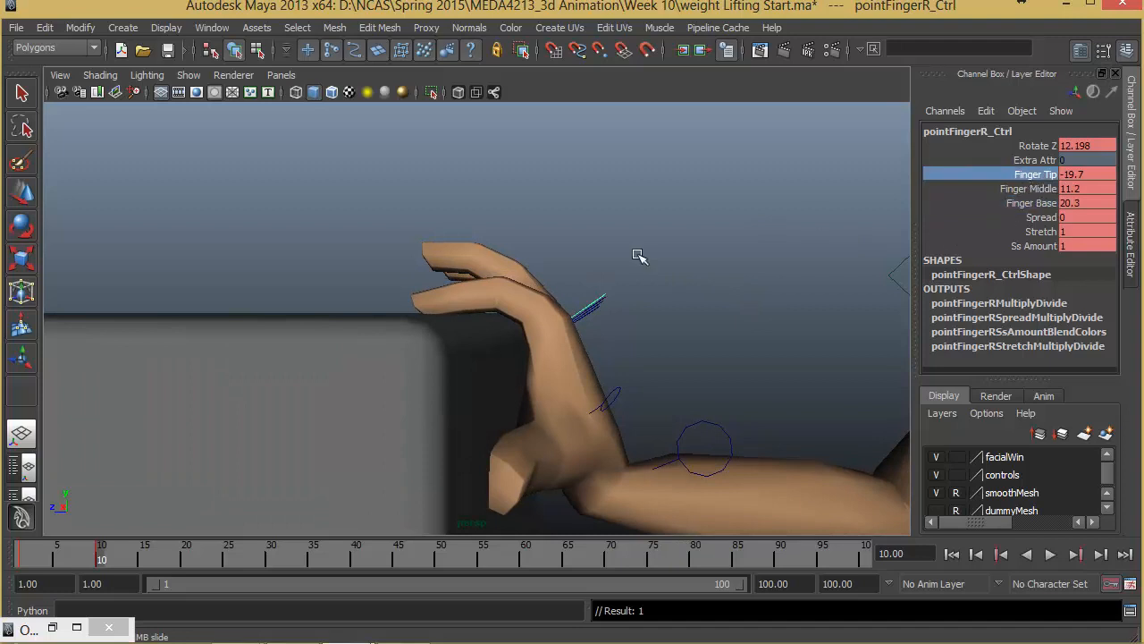
middle_drag(541, 282, 549, 283)
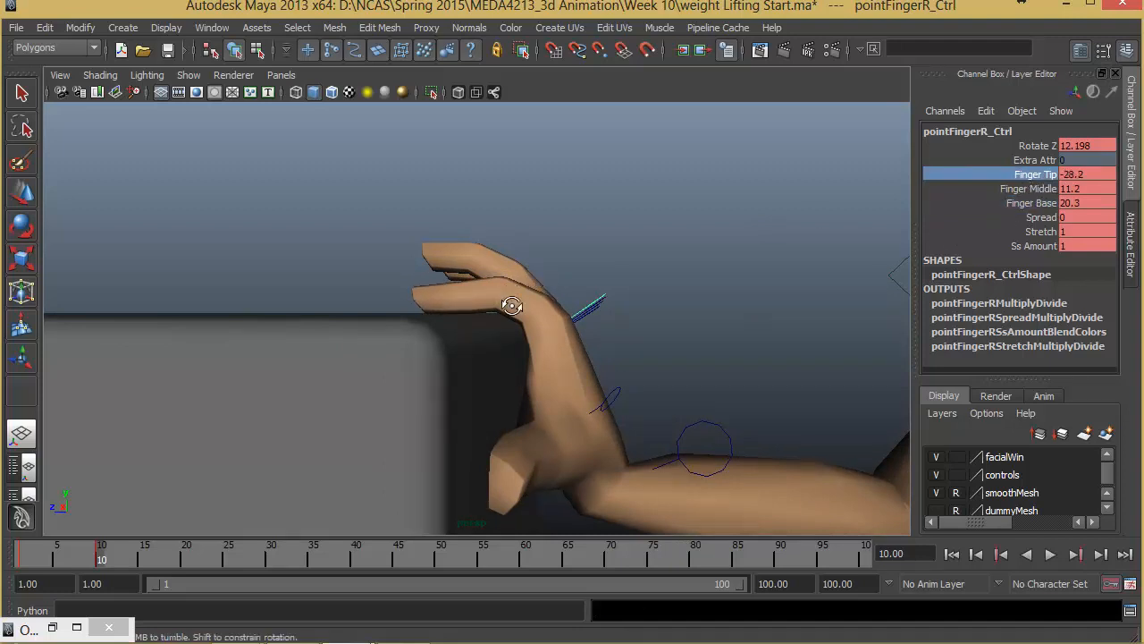
- Lay the right middle finger on the box top by setting its Finger Base to 25.2 and straightening its Finger Tip, and deselect it
alt+drag(512, 306, 593, 324)
alt+drag(370, 313, 541, 374)
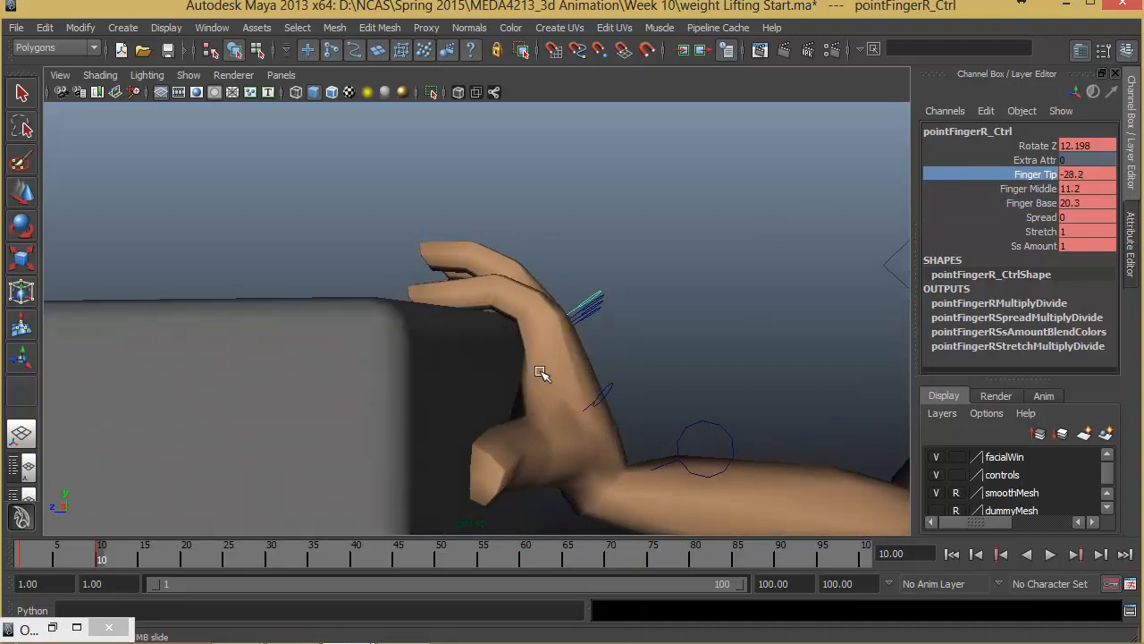
alt+drag(452, 285, 661, 349)
click(600, 292)
click(1028, 189)
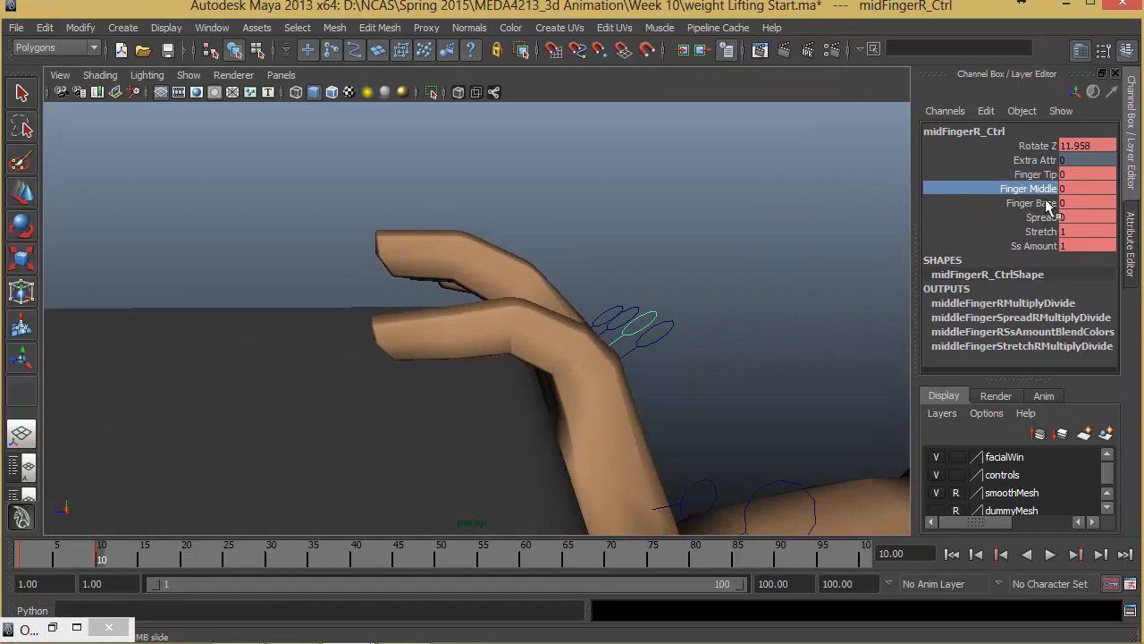
click(1037, 203)
middle_drag(675, 271, 686, 325)
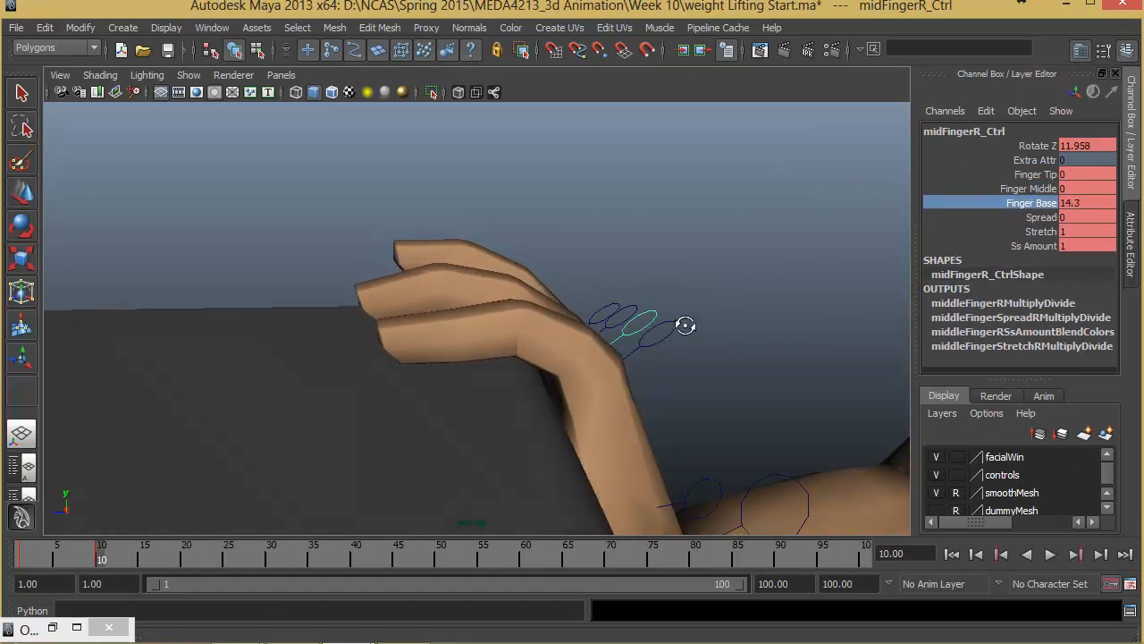
alt+drag(686, 326, 664, 317)
middle_drag(664, 317, 763, 316)
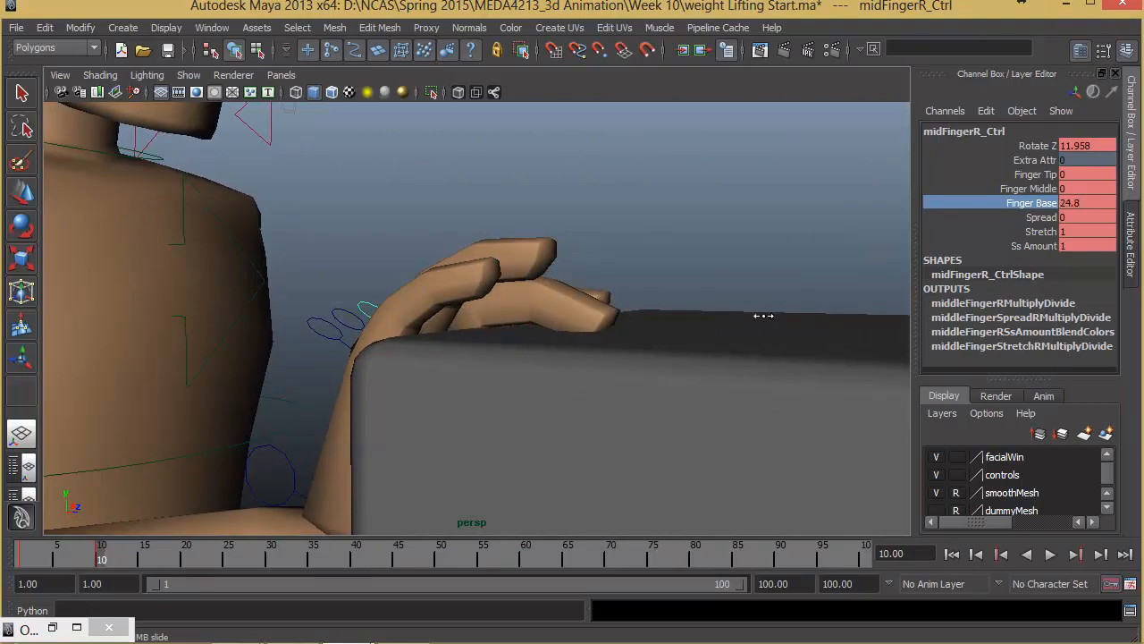
click(1041, 175)
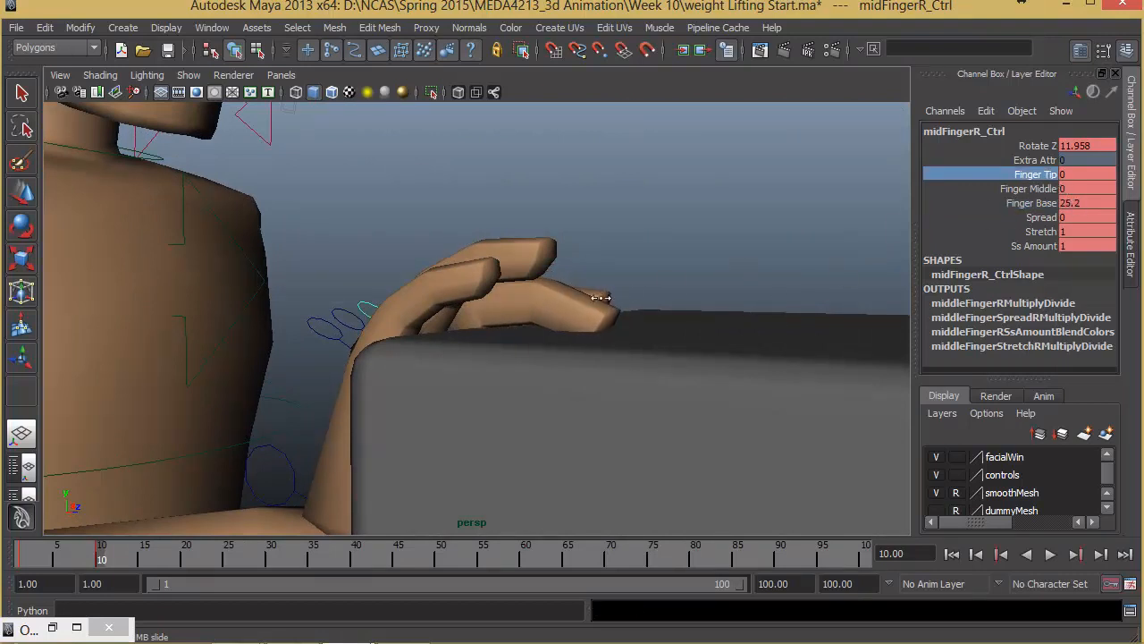
alt+drag(455, 340, 498, 376)
click(325, 313)
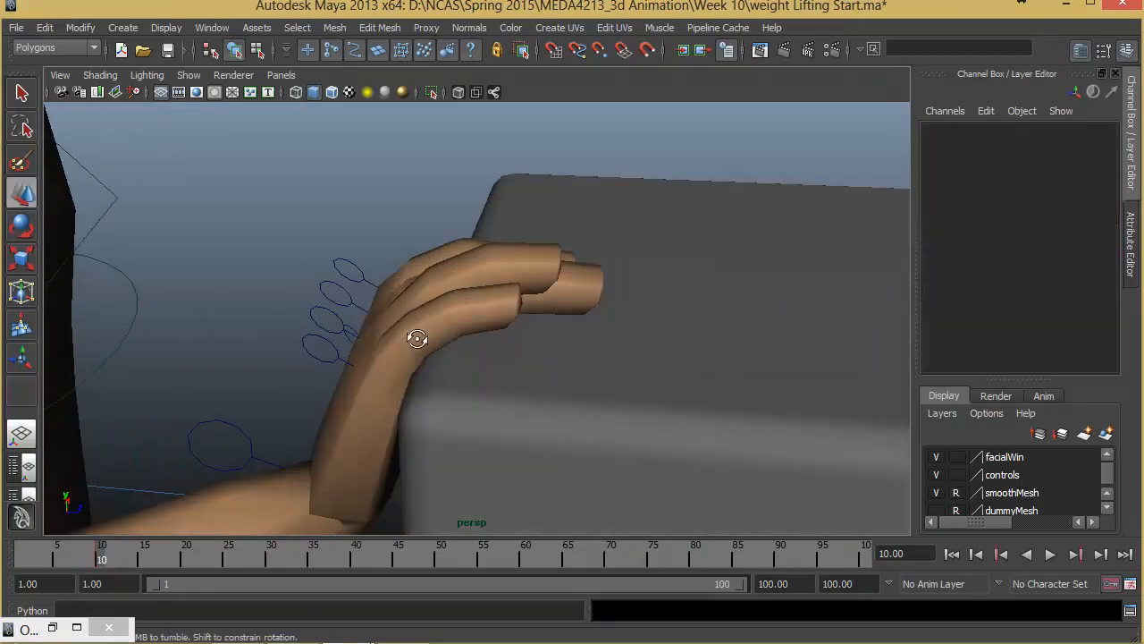
- Lay the right ring finger on the box top with Finger Base and Spread at 24.1 and Finger Tip at -22.3
alt+drag(417, 337, 339, 336)
click(334, 299)
mouse_move(770, 279)
alt+mouse_down()
mouse_move(746, 267)
mouse_move(760, 268)
alt+mouse_up()
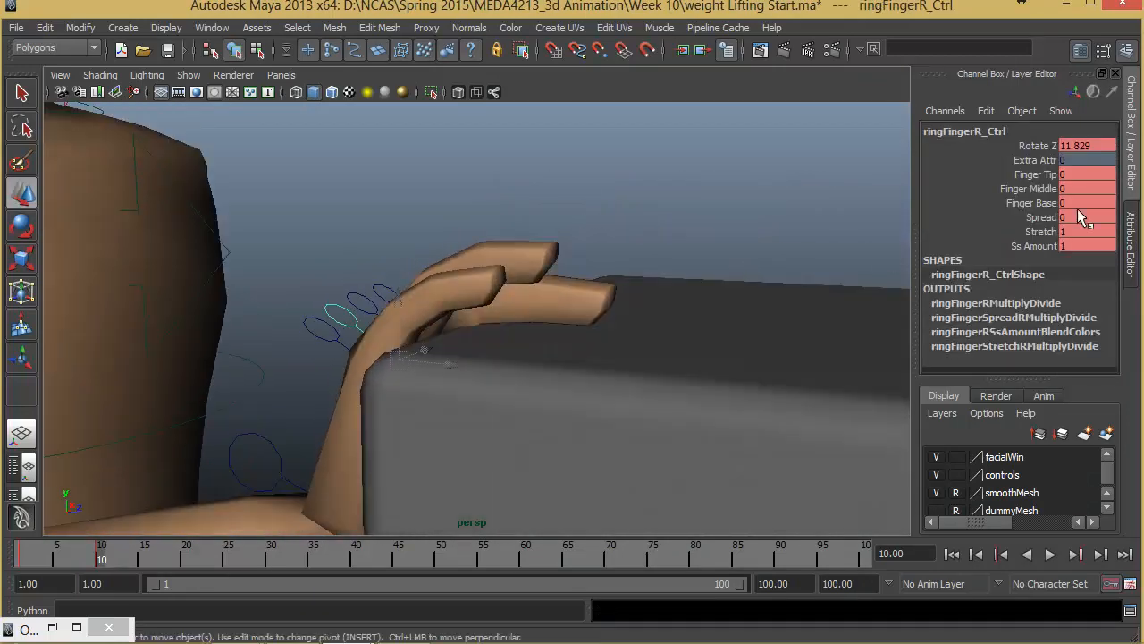
drag(1046, 204, 1041, 217)
middle_drag(690, 278, 766, 290)
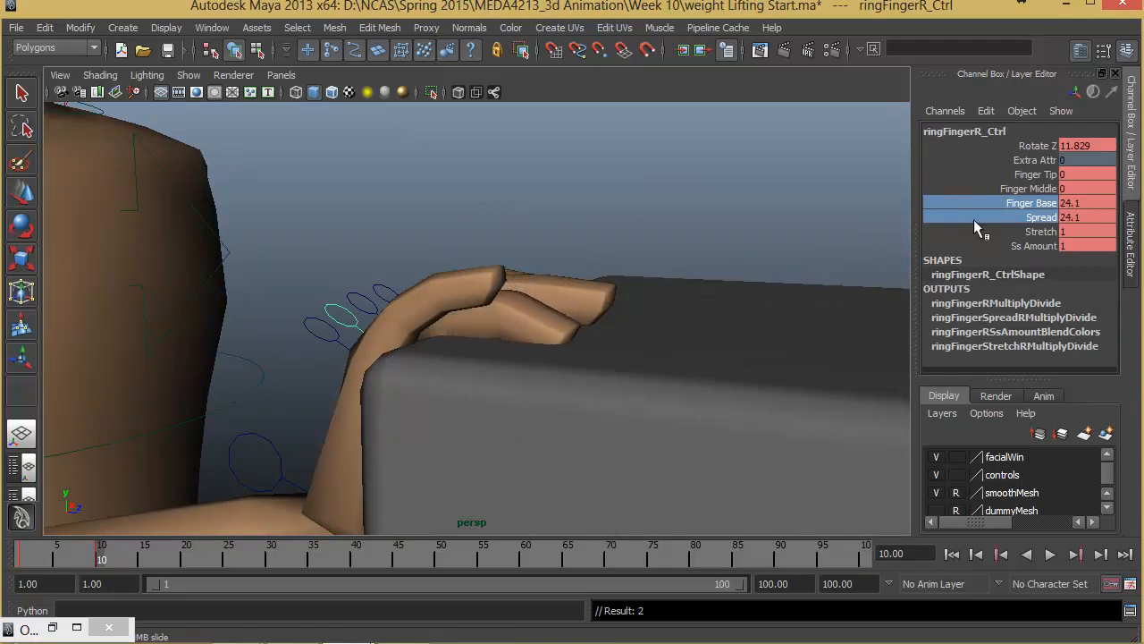
click(1047, 175)
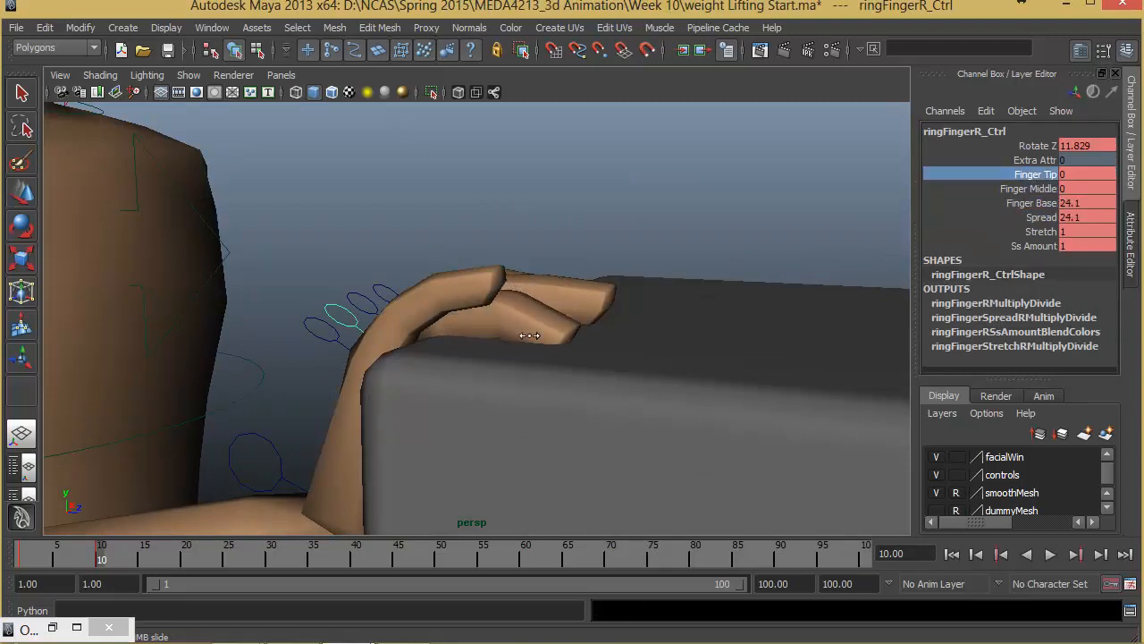
middle_drag(530, 335, 476, 391)
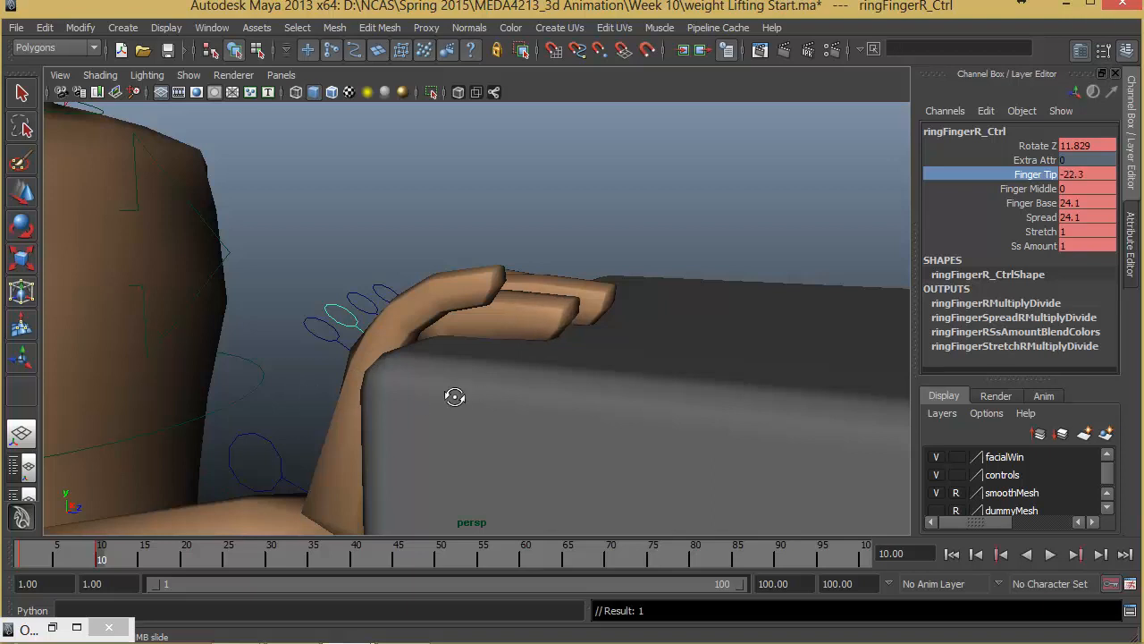
- Lay the right pinky on the box top with Finger Base 19.9 and Finger Tip -9
alt+drag(455, 396, 574, 347)
click(327, 338)
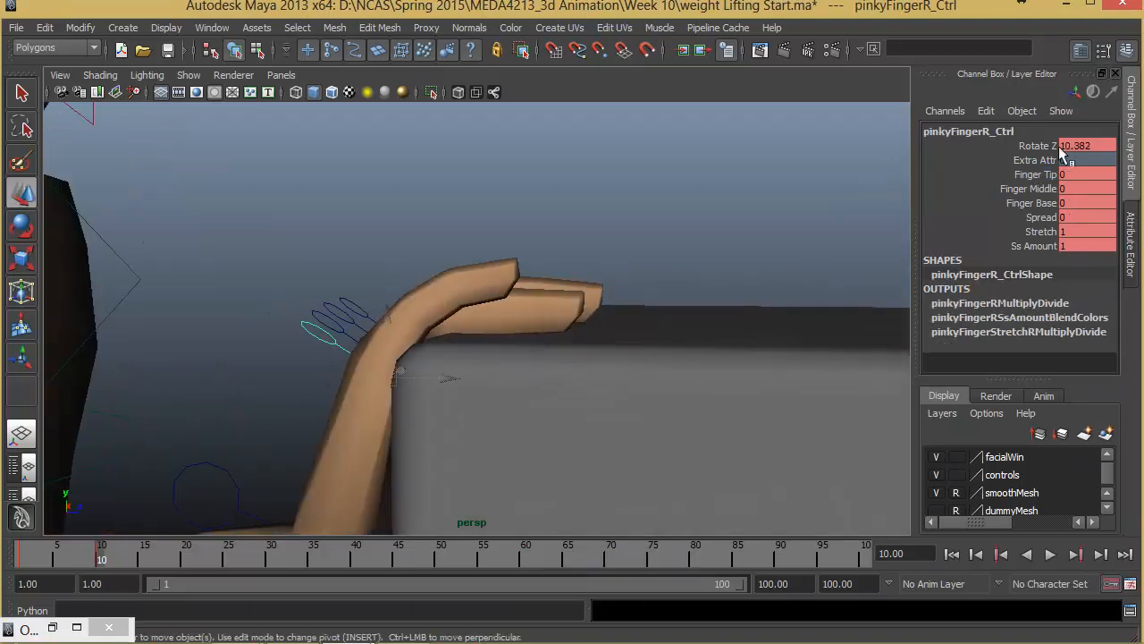
click(1022, 211)
middle_drag(680, 268, 798, 273)
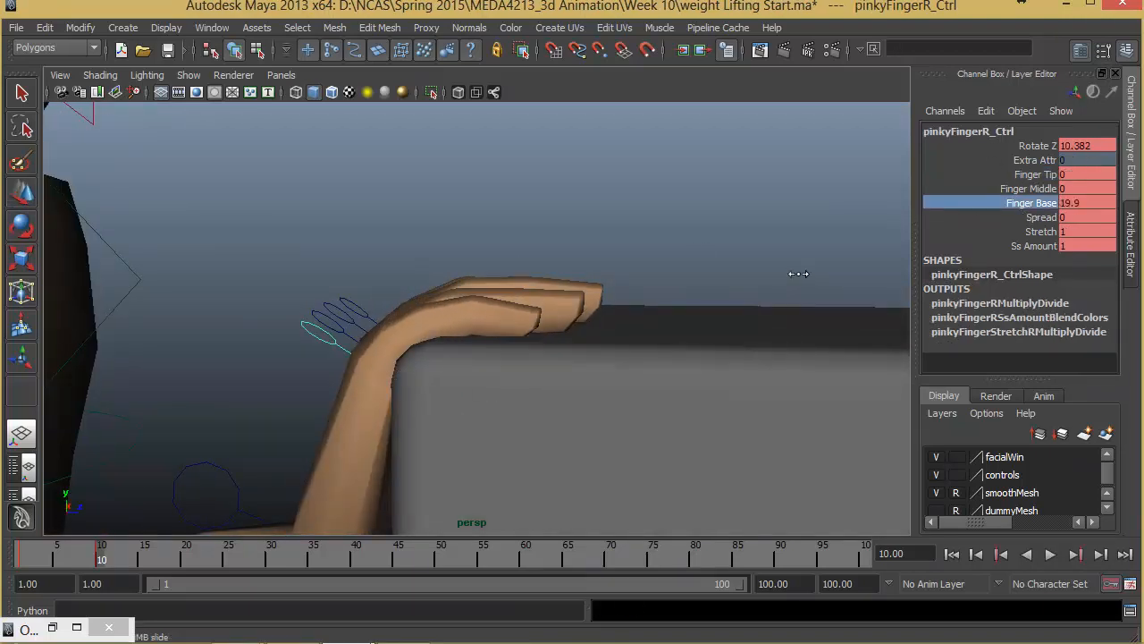
click(1037, 174)
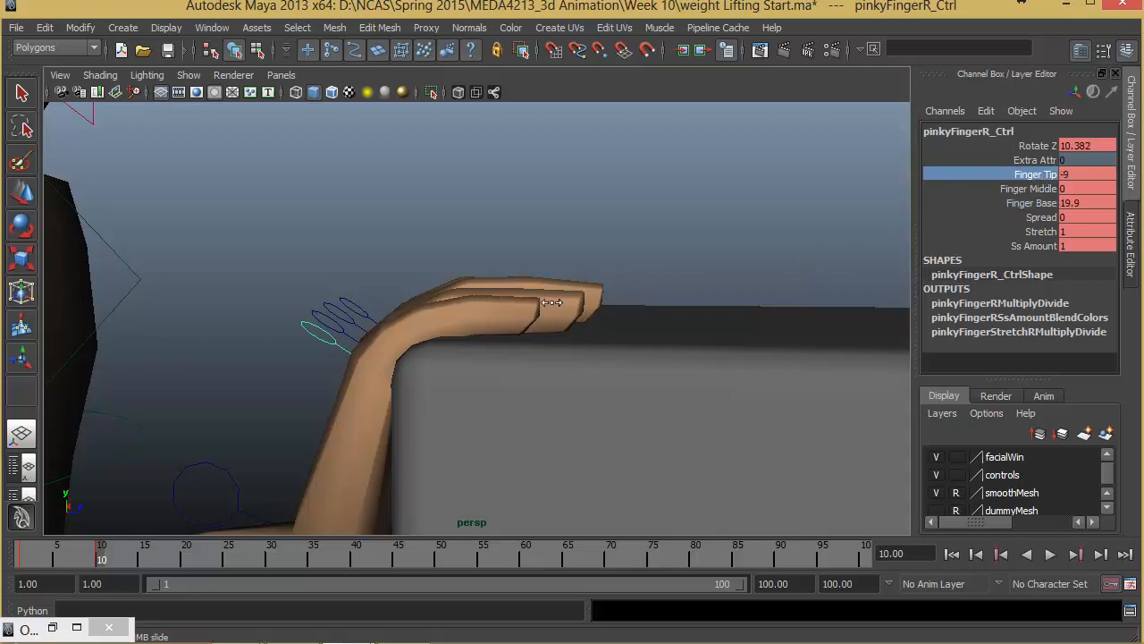
- Play back the animation from its start to review the character stepping up and placing its right hand on the box
alt+drag(552, 303, 353, 377)
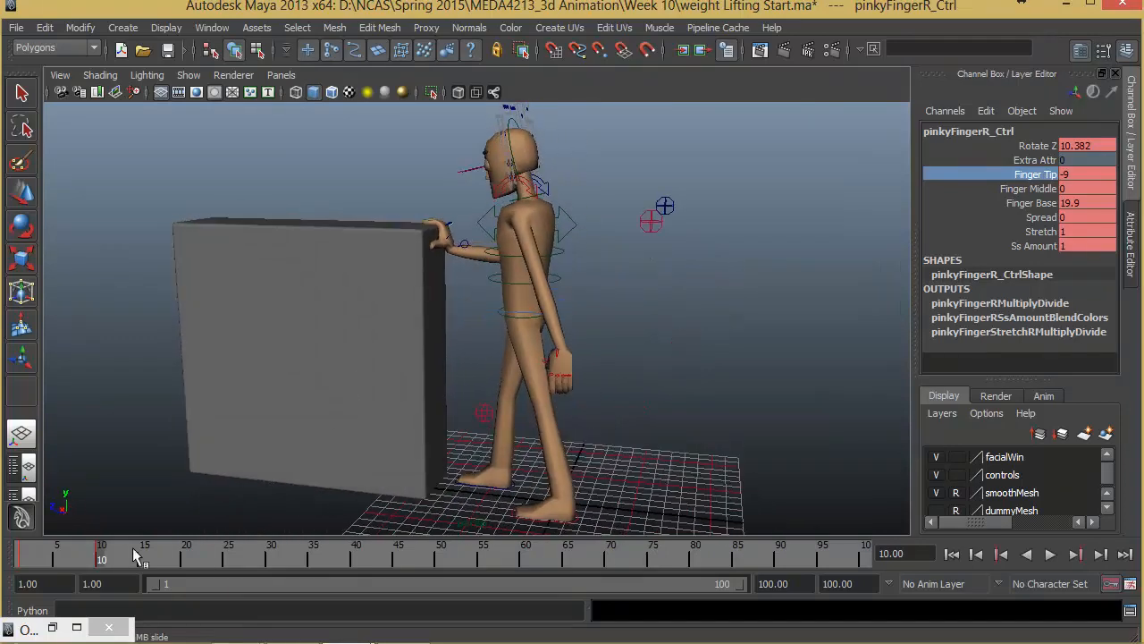
key(alt+v)
click(19, 562)
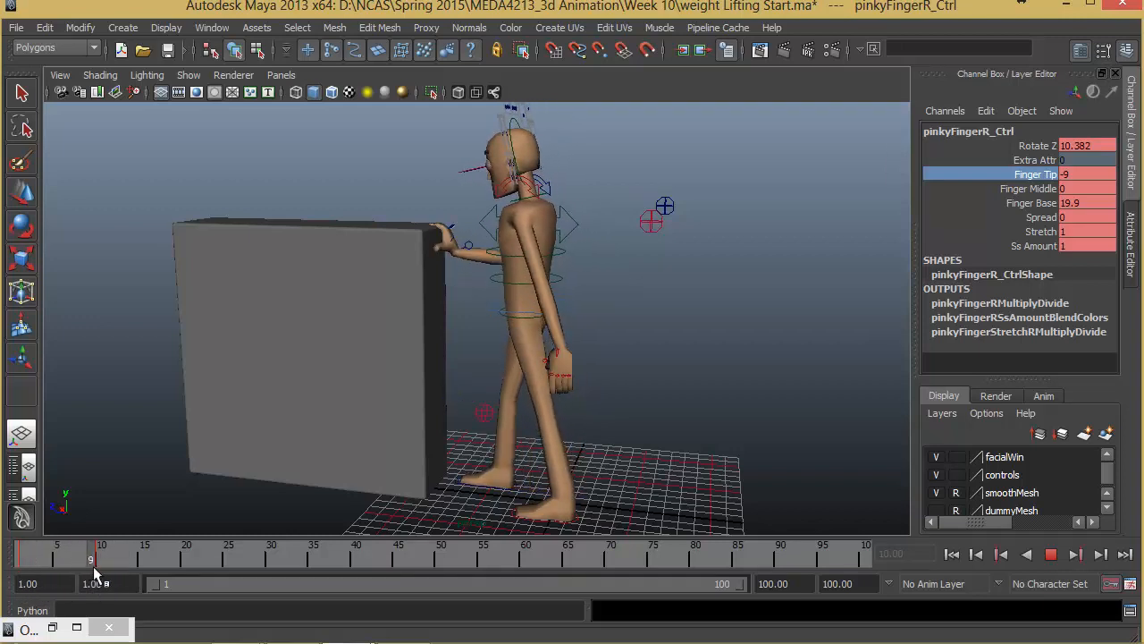
- At frame 15, move the left arm's IK control up toward the box, to about -27.8 on Translate Y and -62.7 on Translate Z
mouse_move(465, 342)
alt+mouse_down()
mouse_move(544, 348)
mouse_move(445, 350)
alt+mouse_up()
scroll(545, 347, up, 2)
click(611, 340)
key(w)
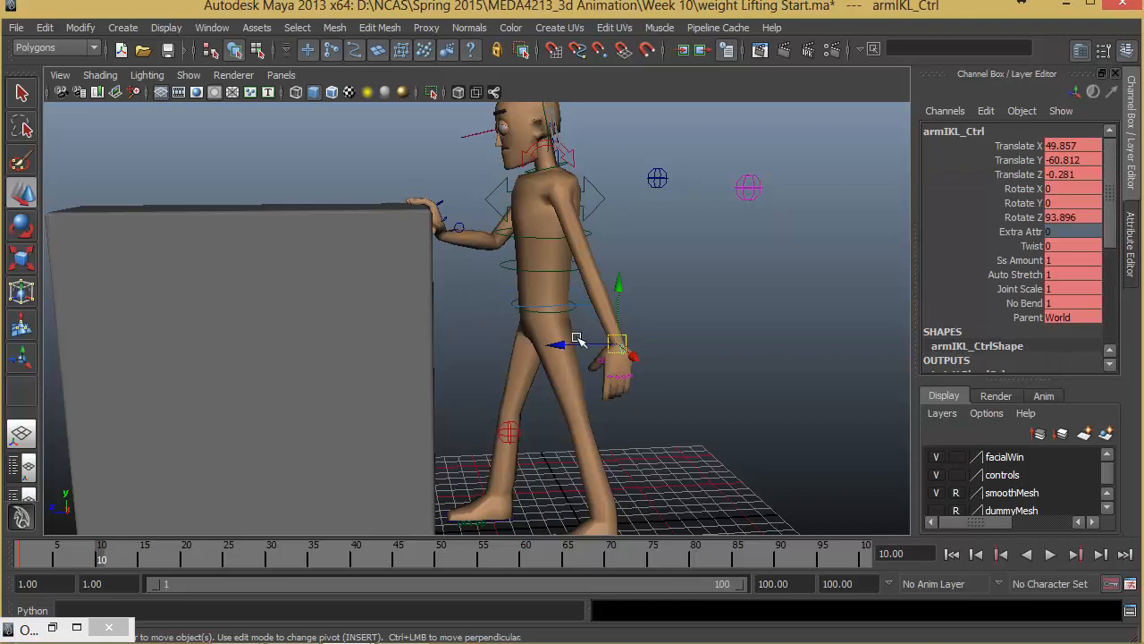
alt+drag(577, 340, 465, 353)
alt+drag(467, 277, 629, 365)
mouse_move(101, 559)
mouse_down()
mouse_move(114, 560)
mouse_move(66, 561)
mouse_move(145, 565)
mouse_move(27, 564)
mouse_move(139, 564)
mouse_up()
alt+drag(437, 480, 408, 312)
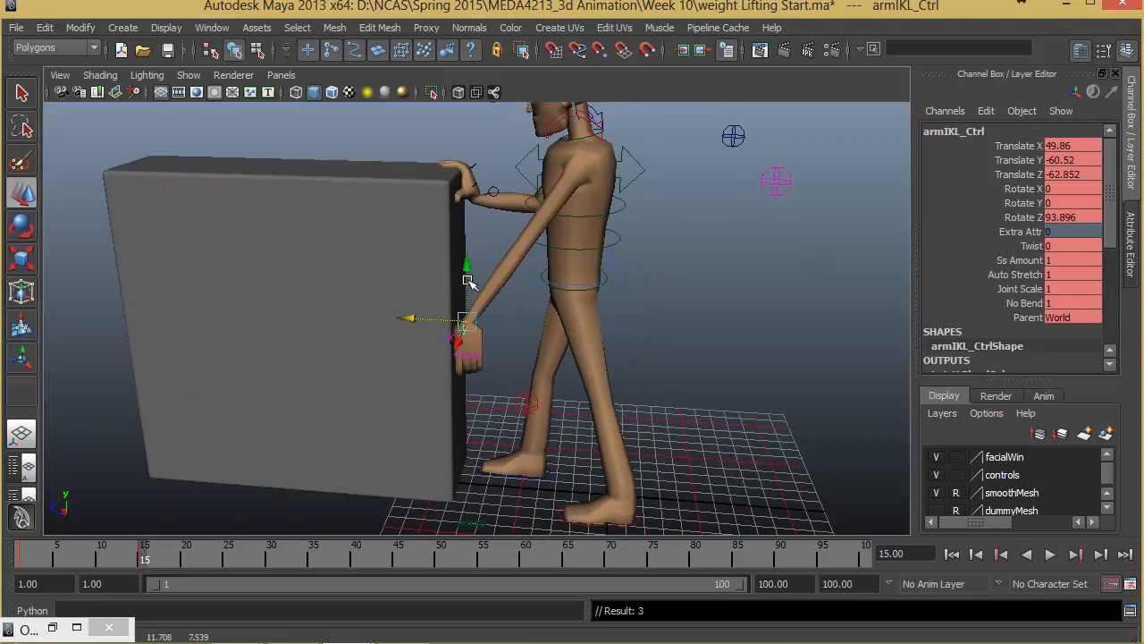
alt+drag(447, 365, 371, 337)
alt+right_drag(394, 336, 465, 337)
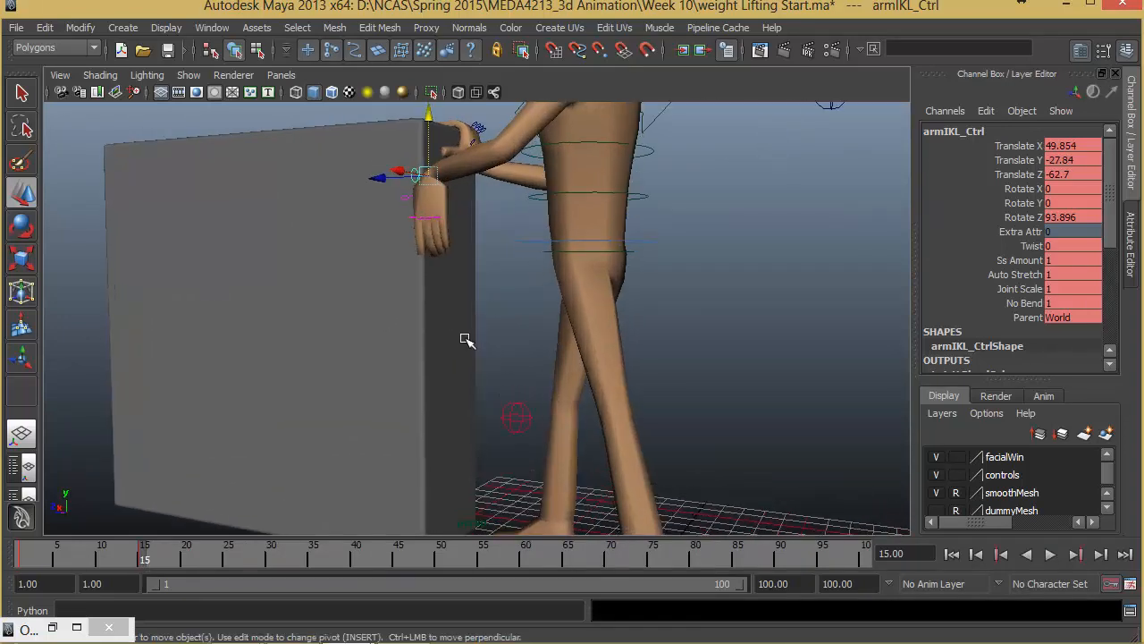
- Turn the left hand's IK control to about -80 on Rotate Y and move it to about 59.6 on Translate X and -60.9 on Translate Z against the box
alt+middle_drag(453, 310, 440, 399)
alt+right_drag(440, 398, 471, 416)
key(e)
drag(463, 223, 531, 408)
key(w)
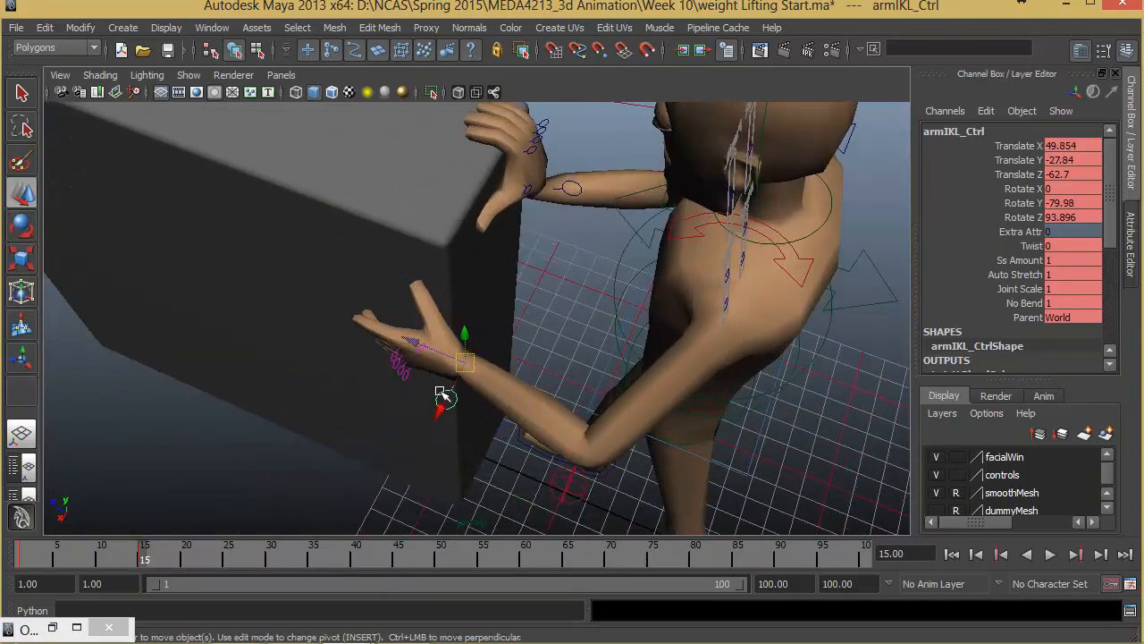
drag(441, 393, 517, 340)
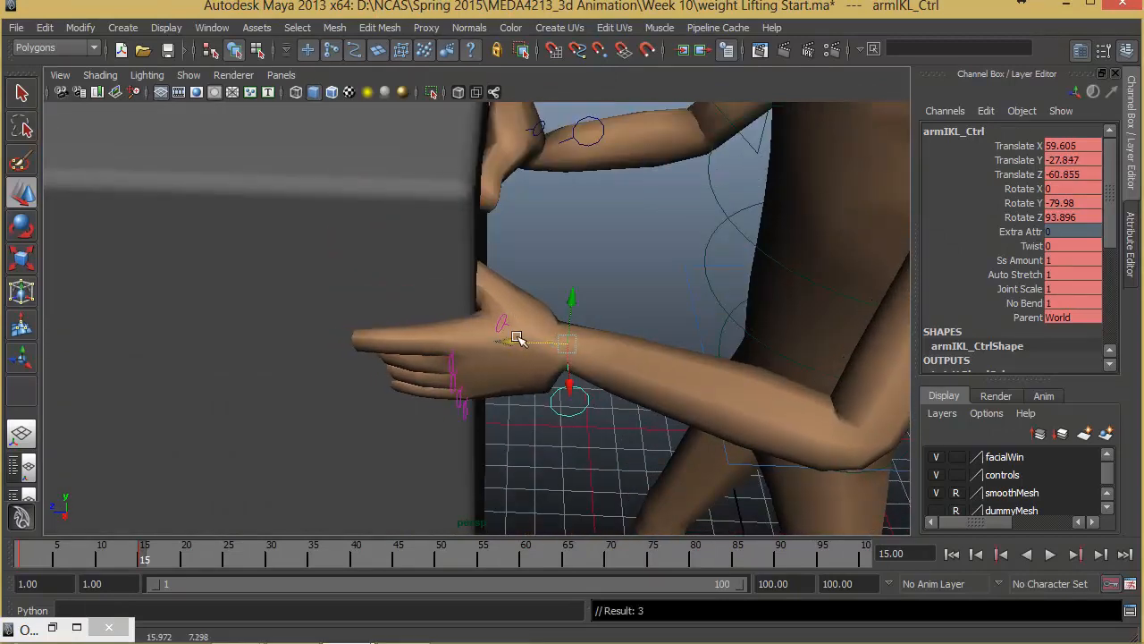
- Bend the left thumb beside the box edge with Finger Base -14.1, Finger Middle -31.6 and Finger Tip -41.1
click(501, 322)
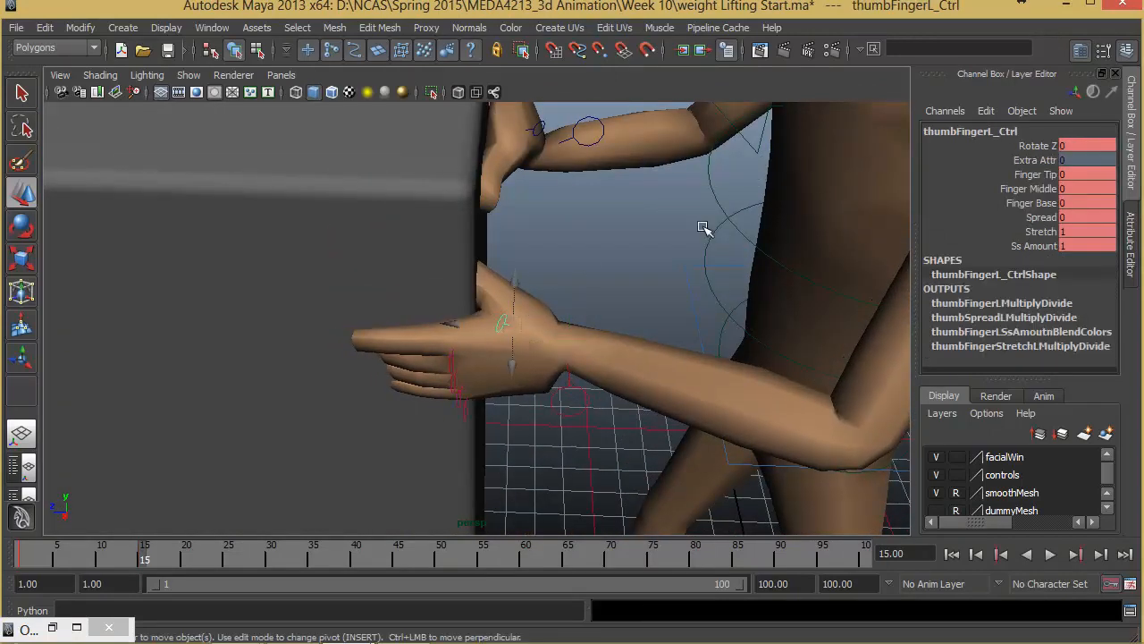
click(1047, 203)
middle_drag(661, 336, 472, 403)
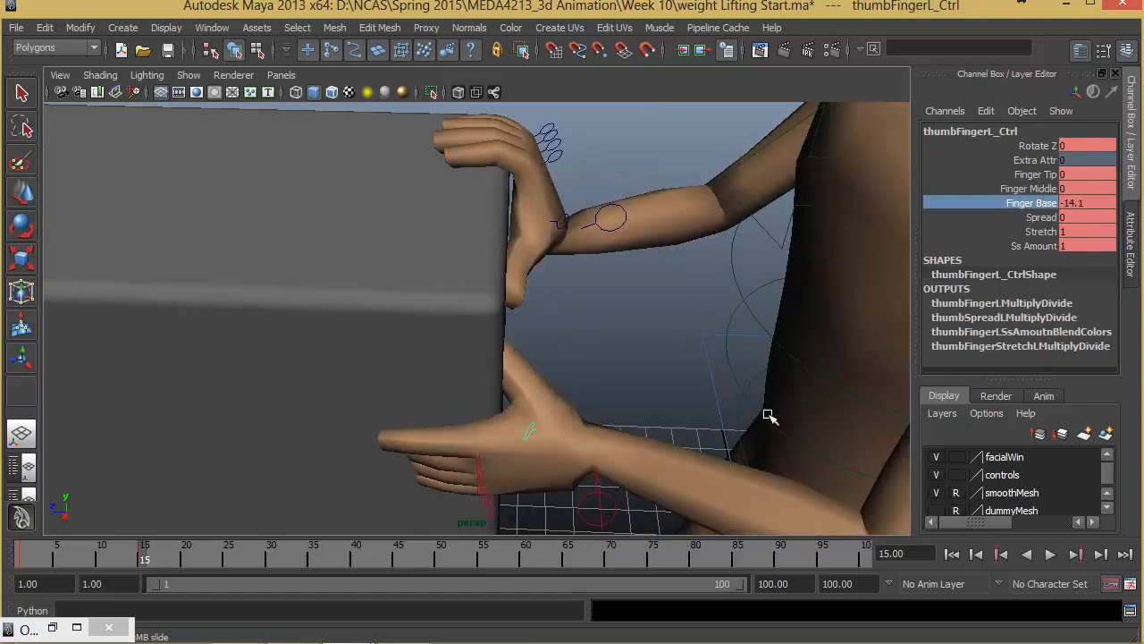
click(1035, 174)
click(1028, 188)
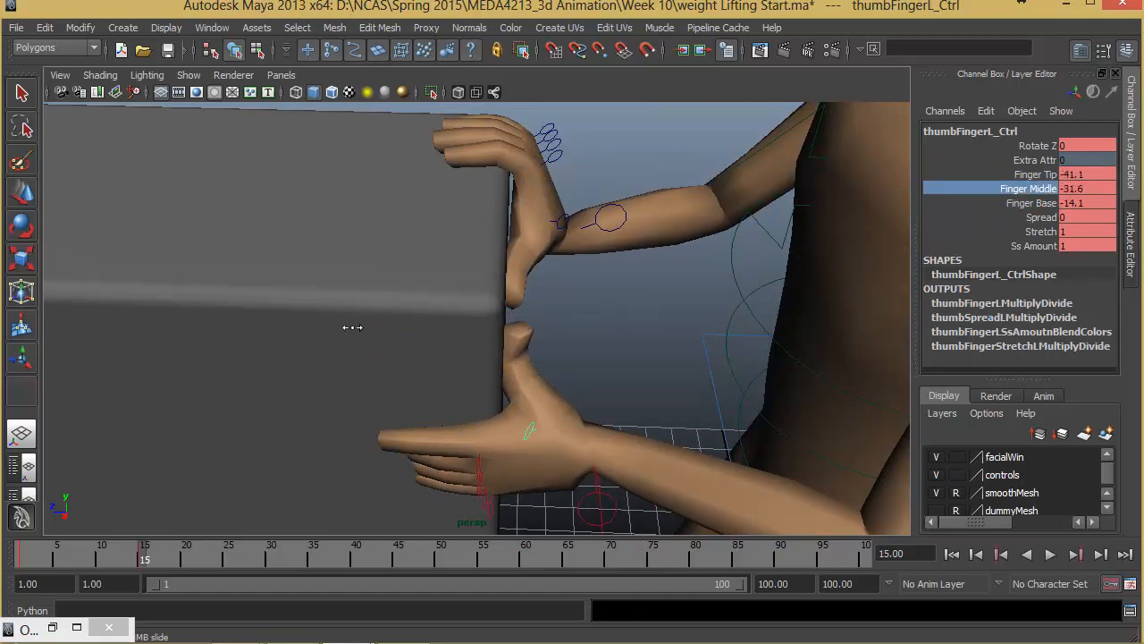
alt+drag(352, 327, 651, 286)
click(1032, 176)
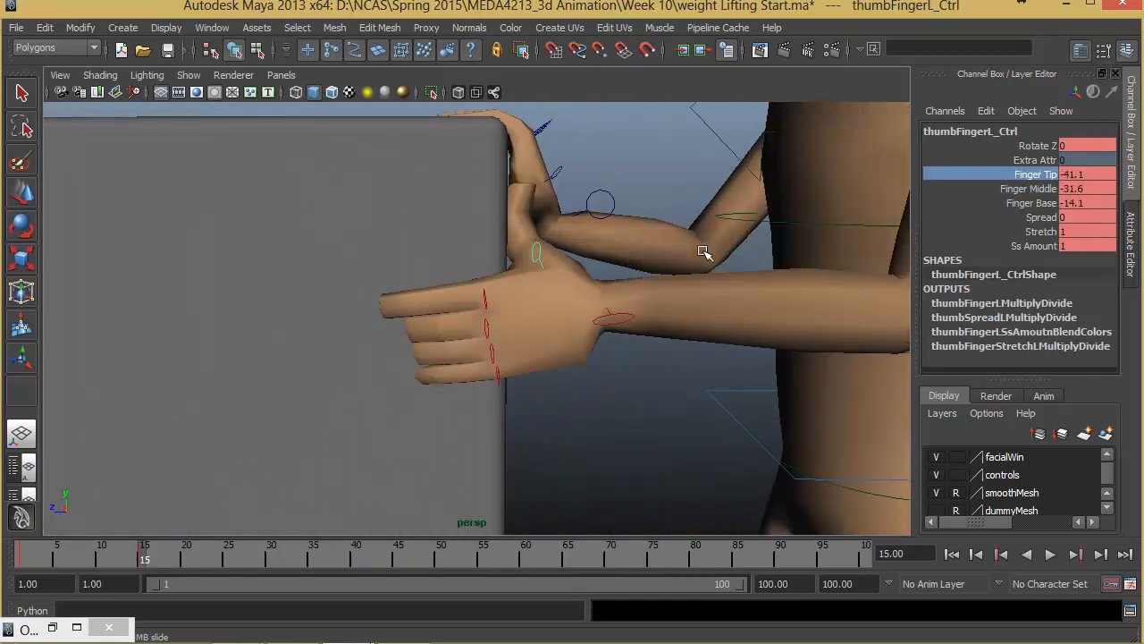
- Rotate the left middle finger on Rotate Z to adjust its spread against the side of the box
alt+drag(659, 344, 499, 366)
click(544, 363)
key(w)
click(501, 361)
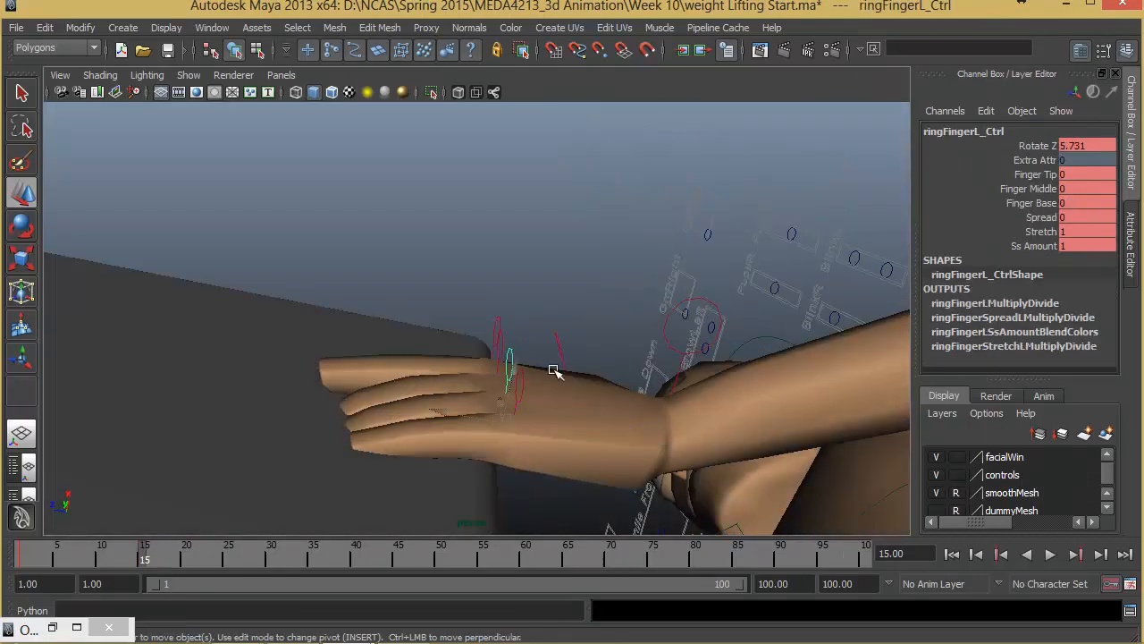
click(498, 329)
click(501, 347)
click(1051, 148)
middle_drag(530, 326, 487, 343)
- Rotate the left ring and pinky fingers slightly so they spread along the side of the box
click(497, 377)
key(e)
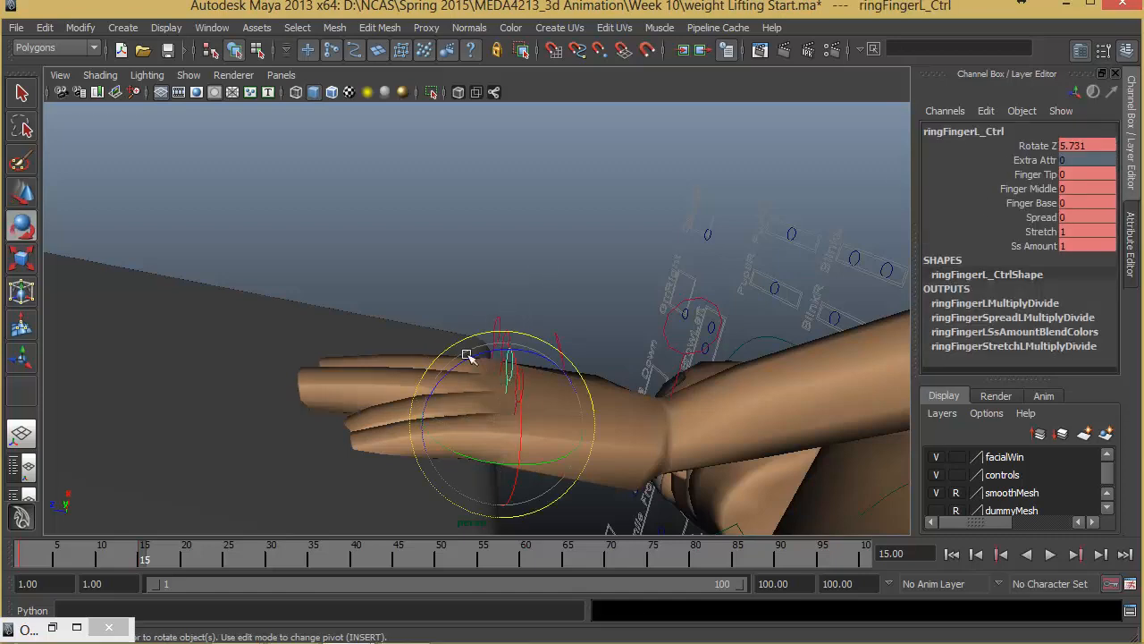
drag(466, 354, 474, 360)
click(517, 382)
click(517, 382)
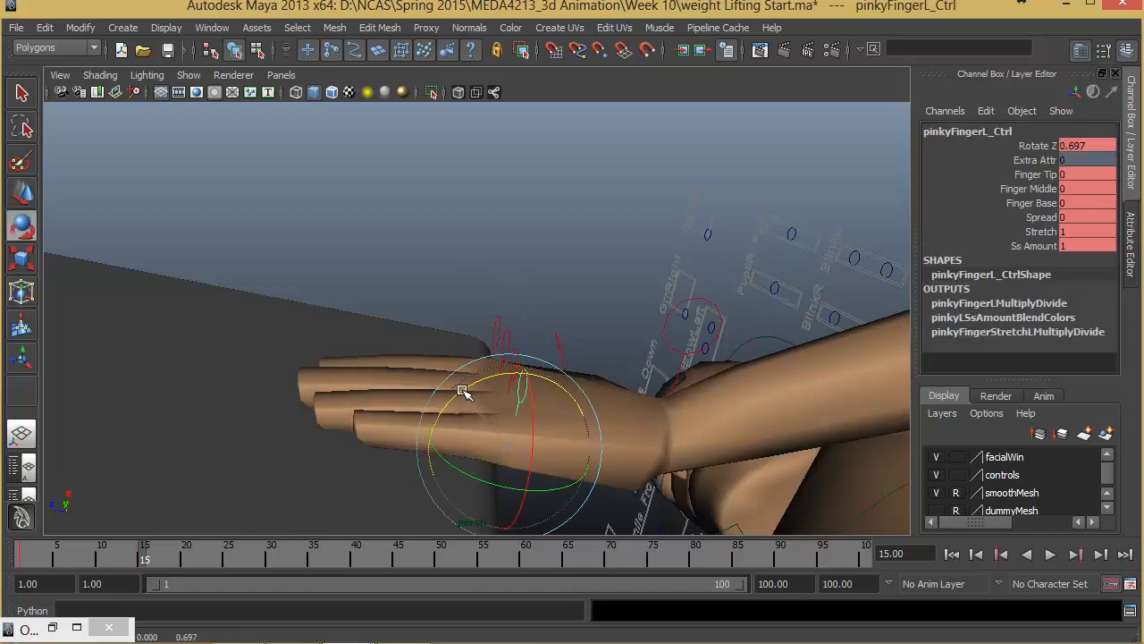
alt+drag(390, 628, 666, 372)
click(615, 341)
- At frame 10, lift the left heel by setting the left foot control's Ball Roll to 22.4
alt+drag(703, 430, 692, 404)
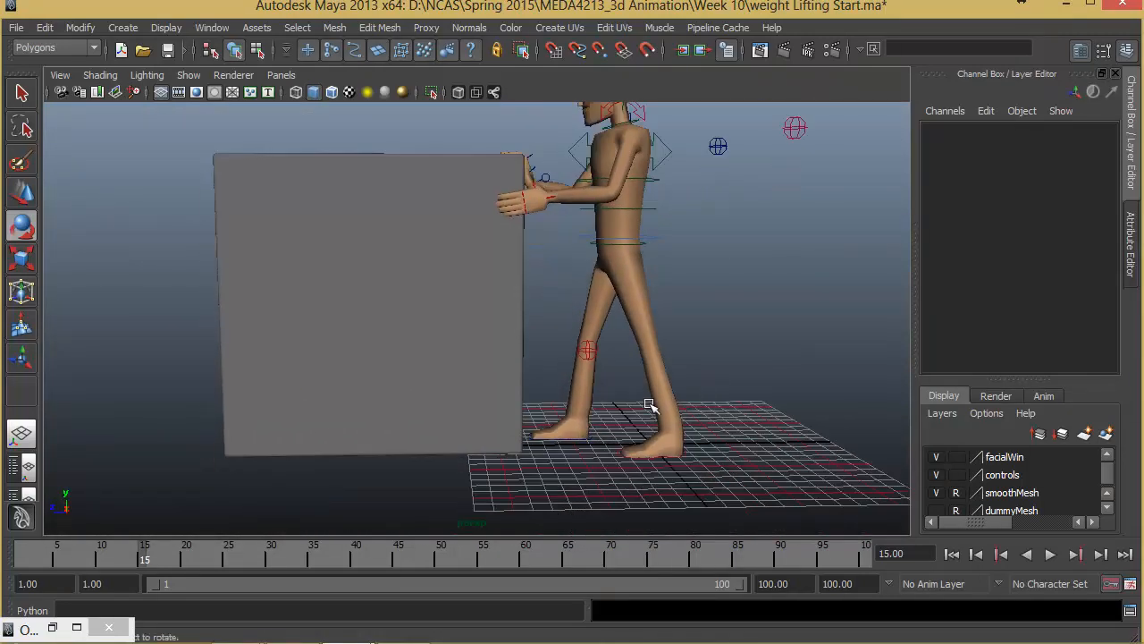
click(615, 447)
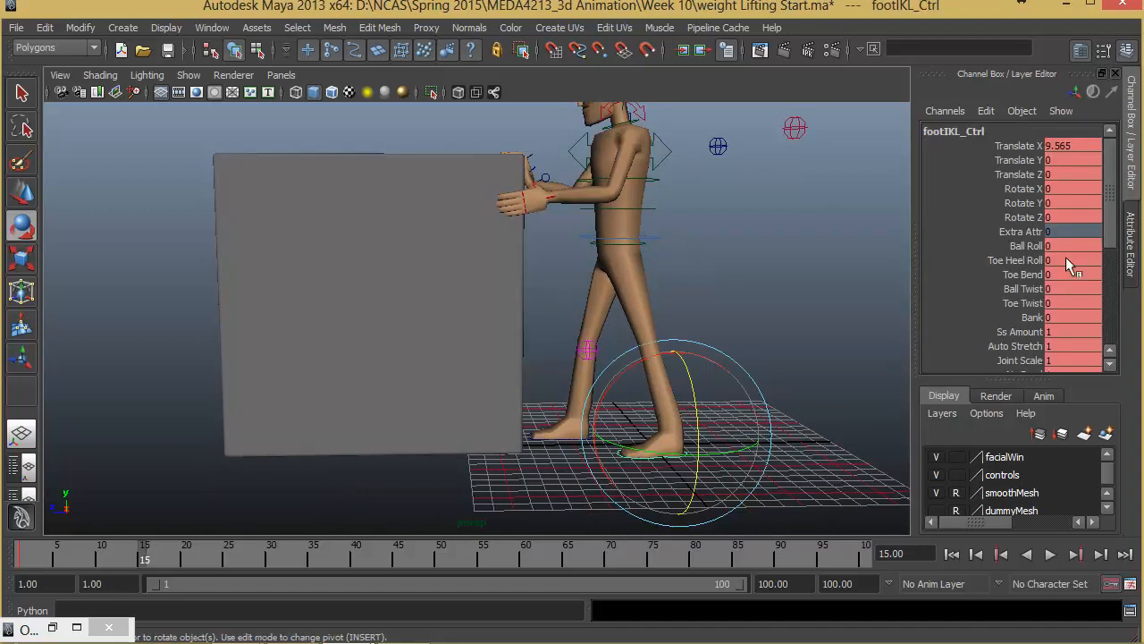
click(1031, 249)
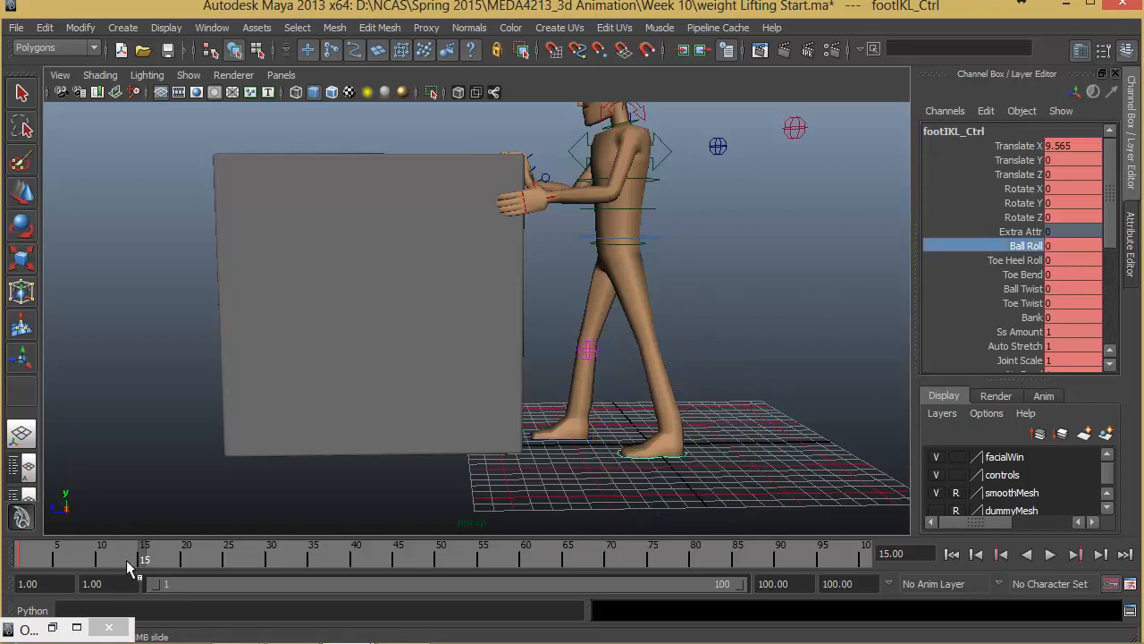
key(alt+v)
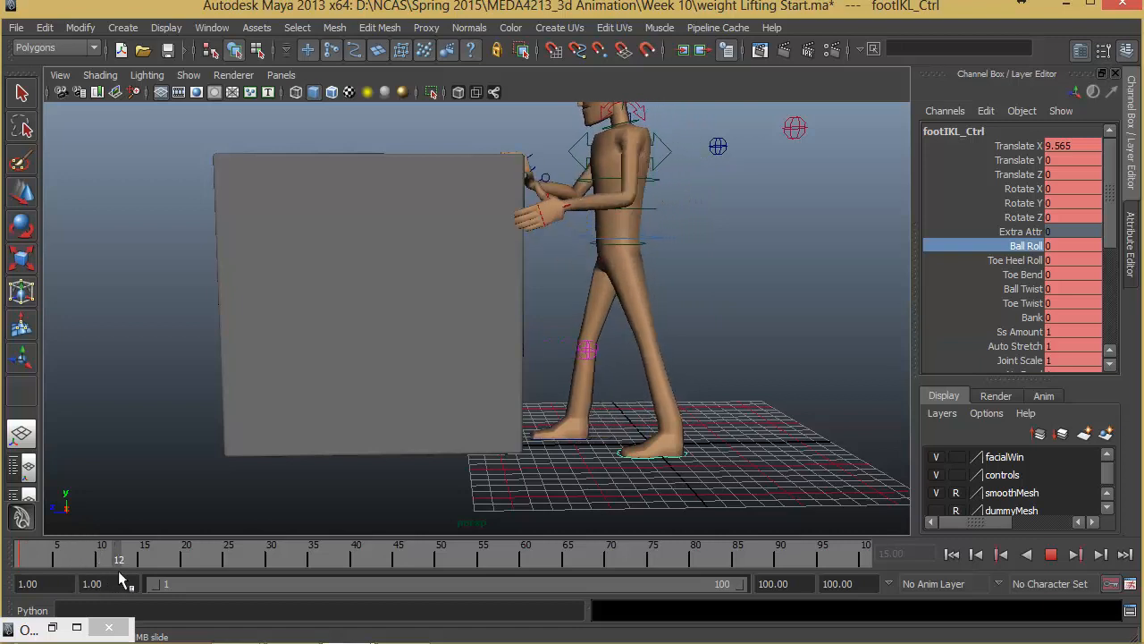
drag(163, 571, 102, 563)
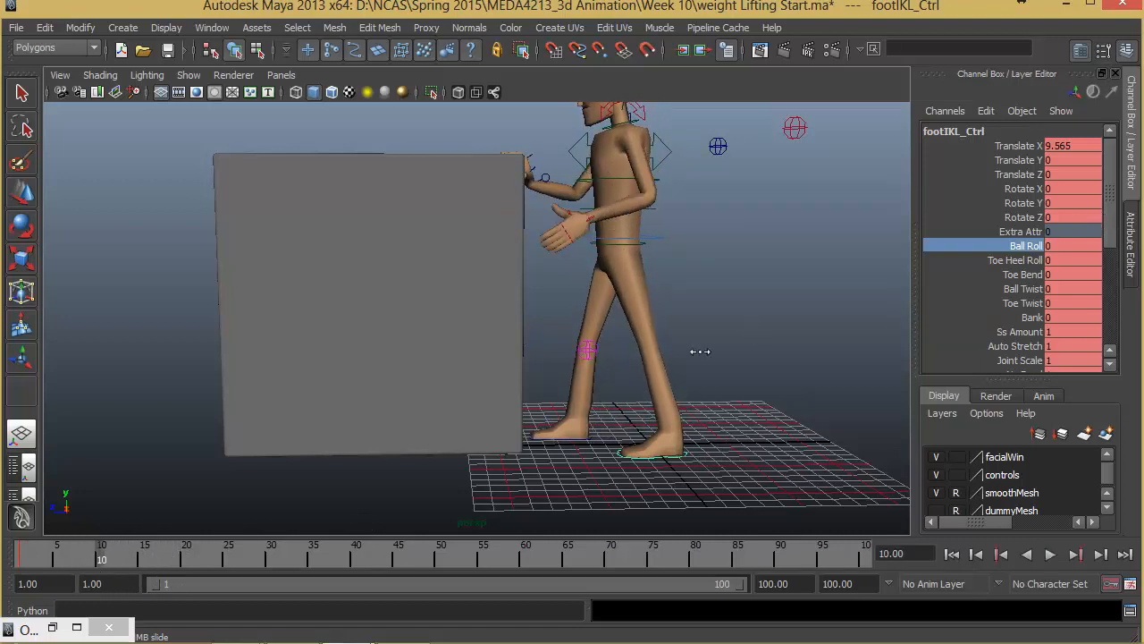
middle_drag(700, 351, 855, 344)
alt+middle_drag(753, 335, 760, 285)
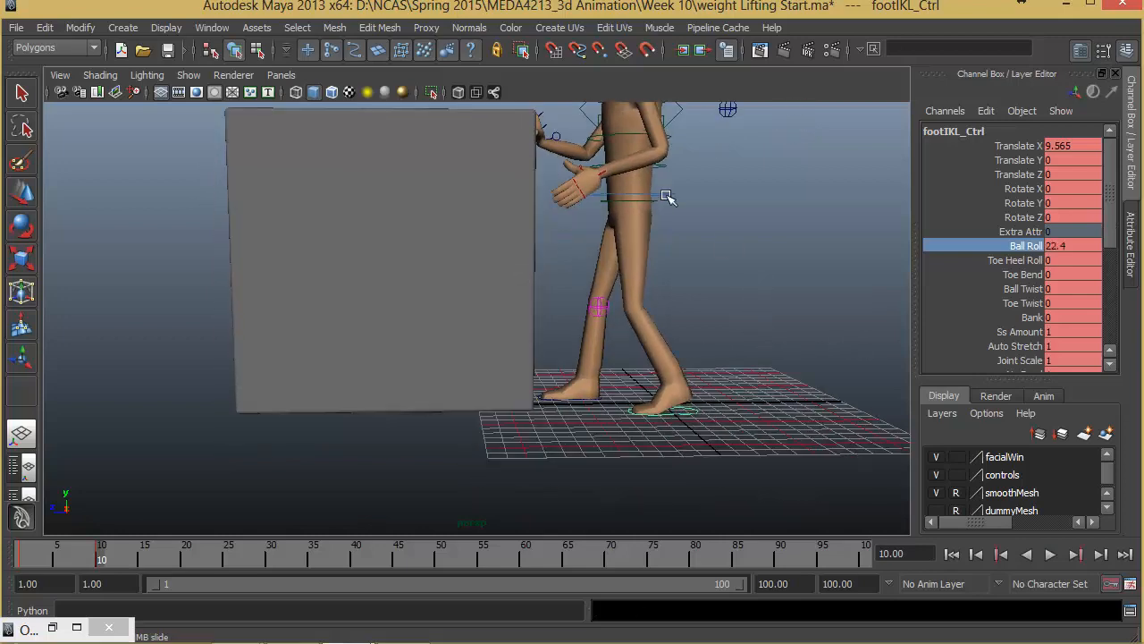
- Move the root control toward the box at frame 10, to about 23.6 on Translate Z, and play back the motion
click(667, 196)
key(e)
alt+drag(689, 240, 635, 264)
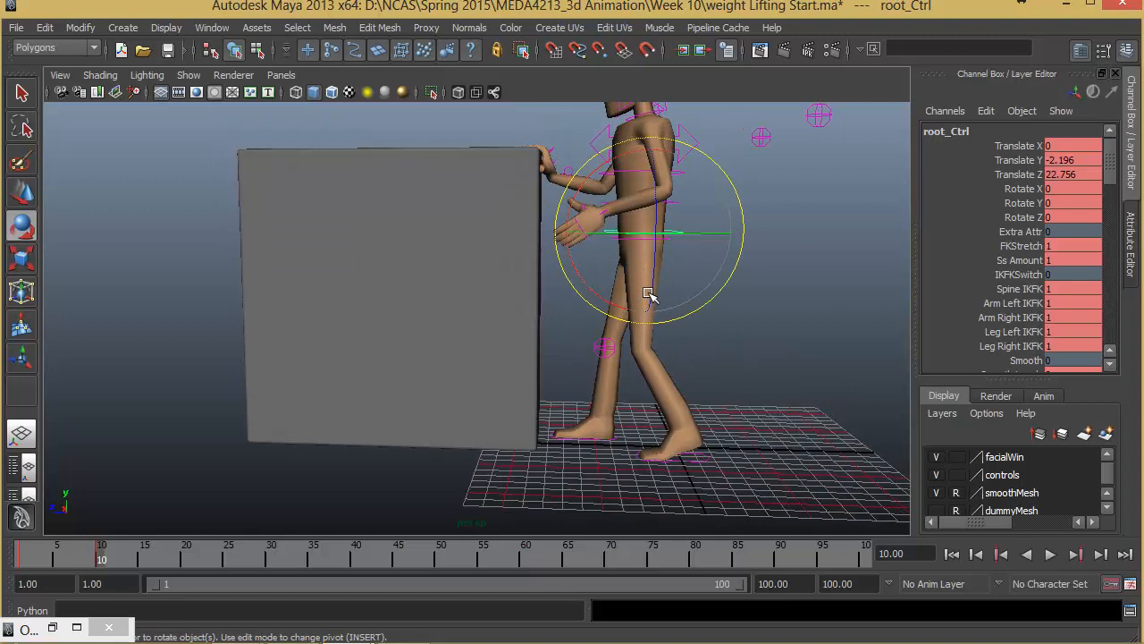
key(w)
drag(623, 234, 620, 235)
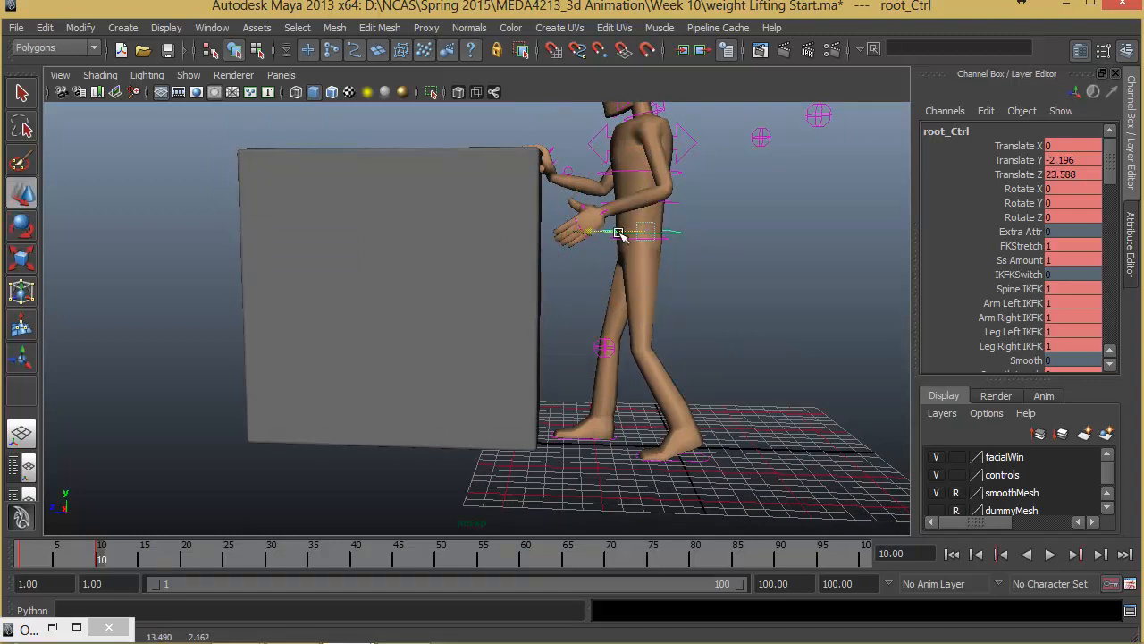
key(alt+v)
- At frame 5, raise the root and right foot controls together, bringing the root to about 0.18 on Translate Y
drag(87, 560, 57, 567)
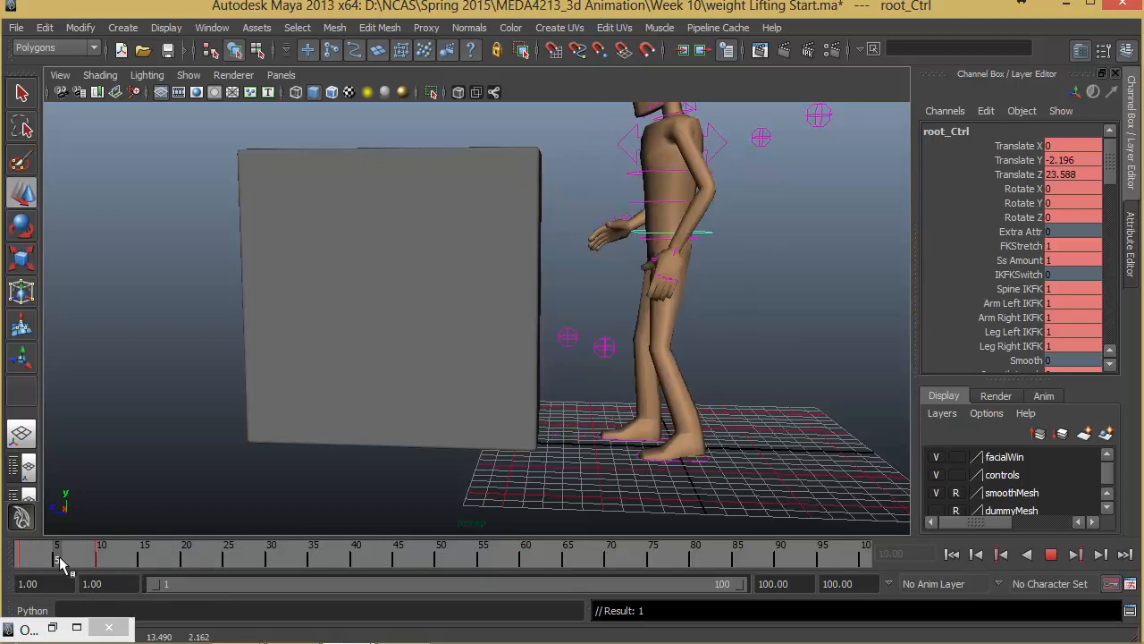
alt+drag(557, 421, 476, 406)
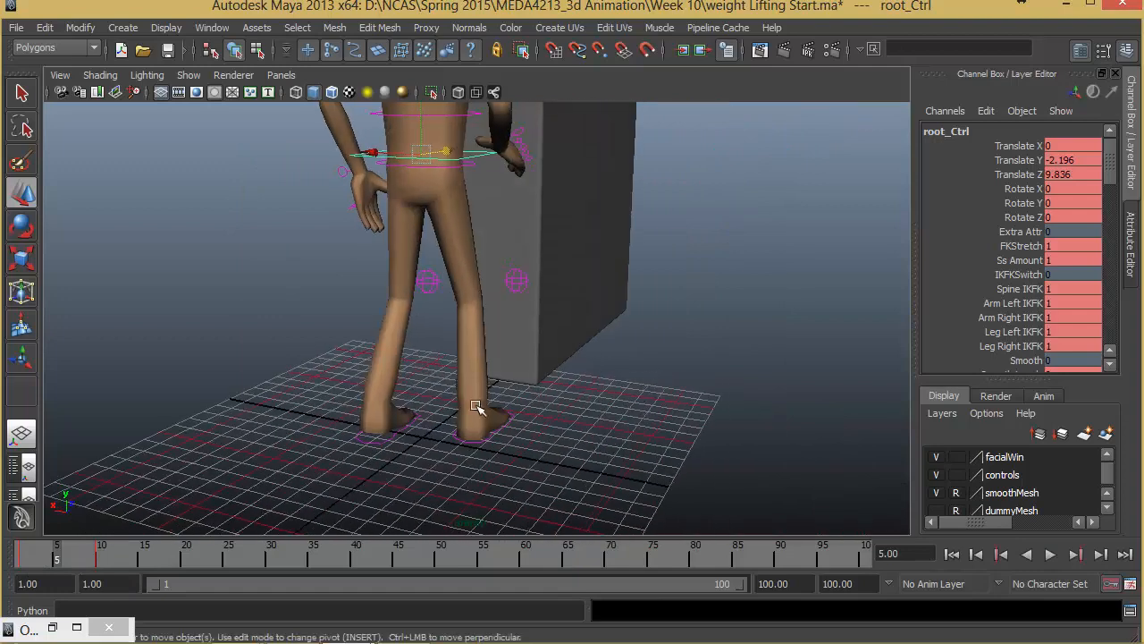
click(492, 437)
alt+drag(584, 435, 513, 265)
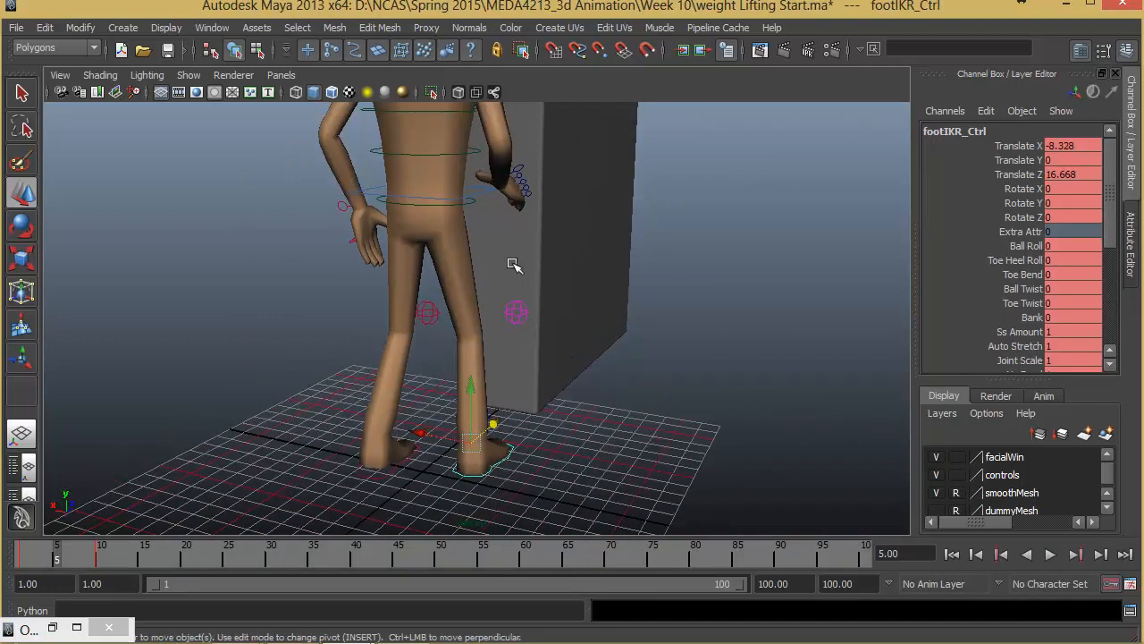
click(483, 190)
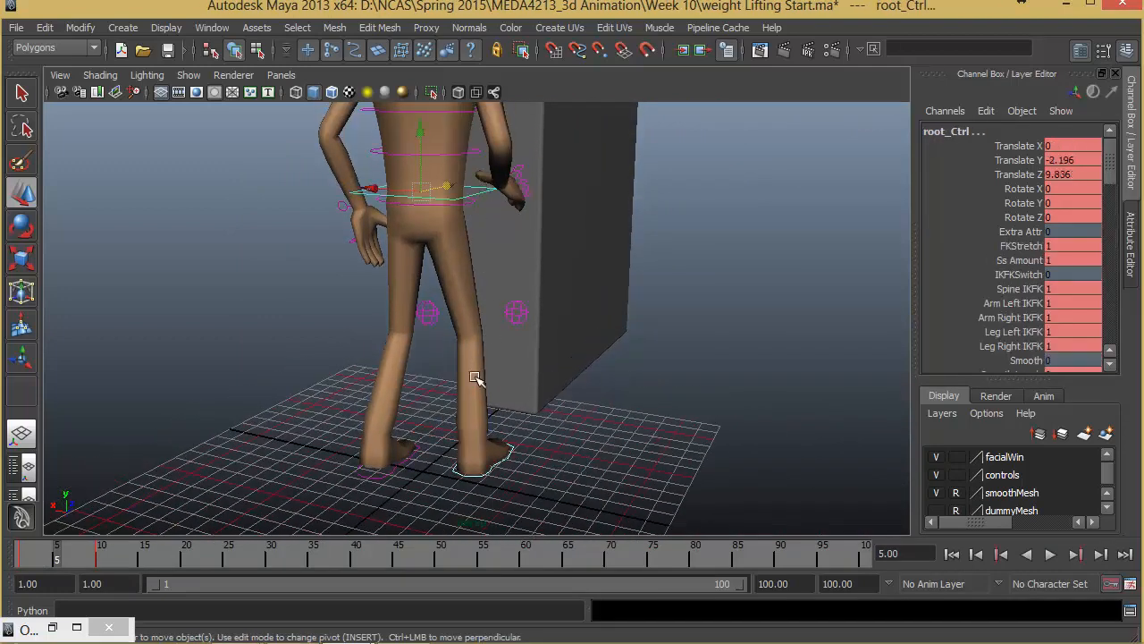
alt+drag(505, 245, 470, 233)
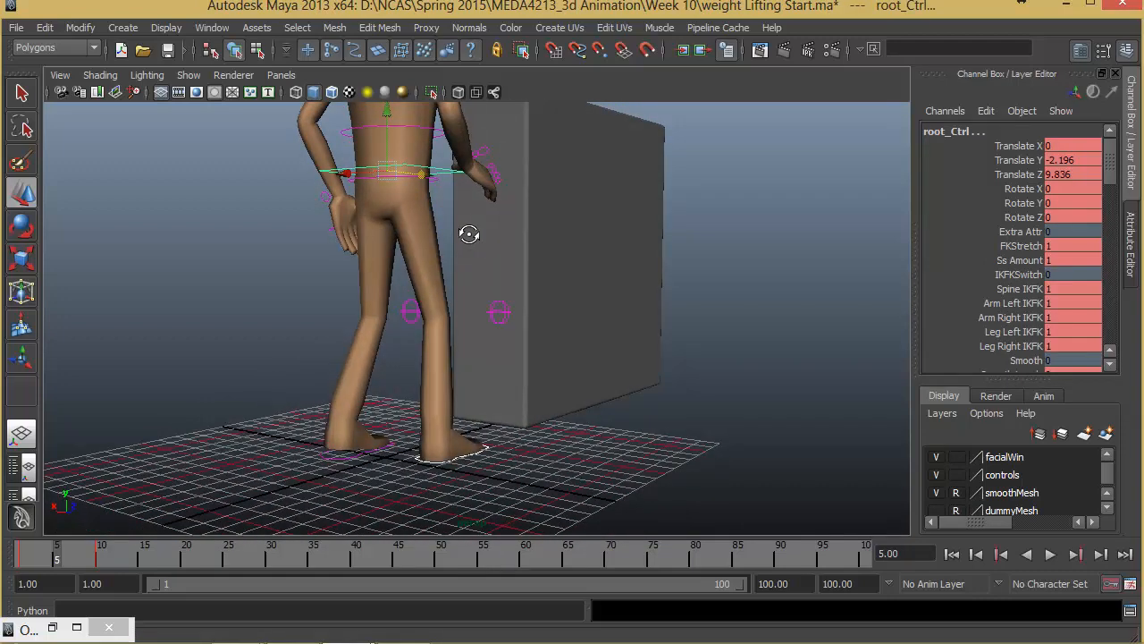
click(484, 150)
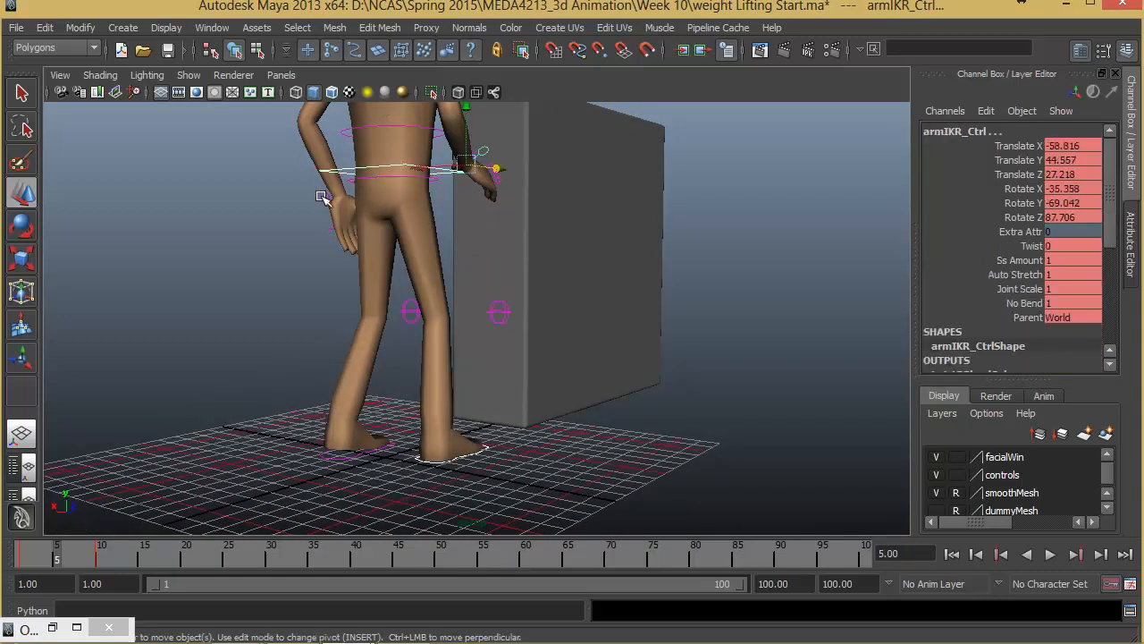
click(324, 199)
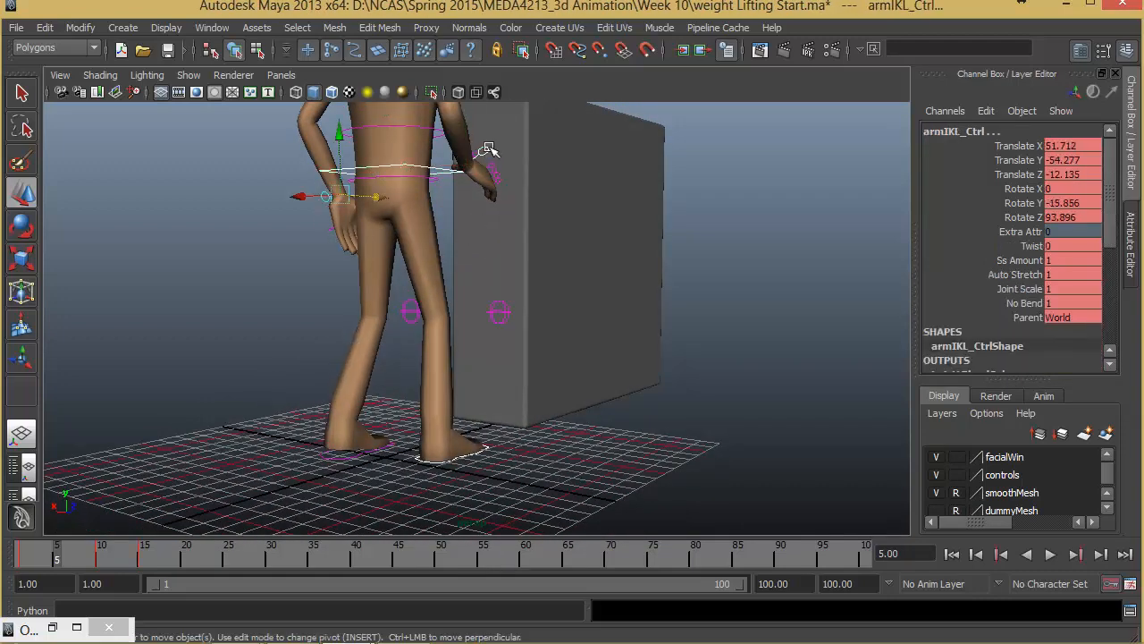
shift+click(322, 198)
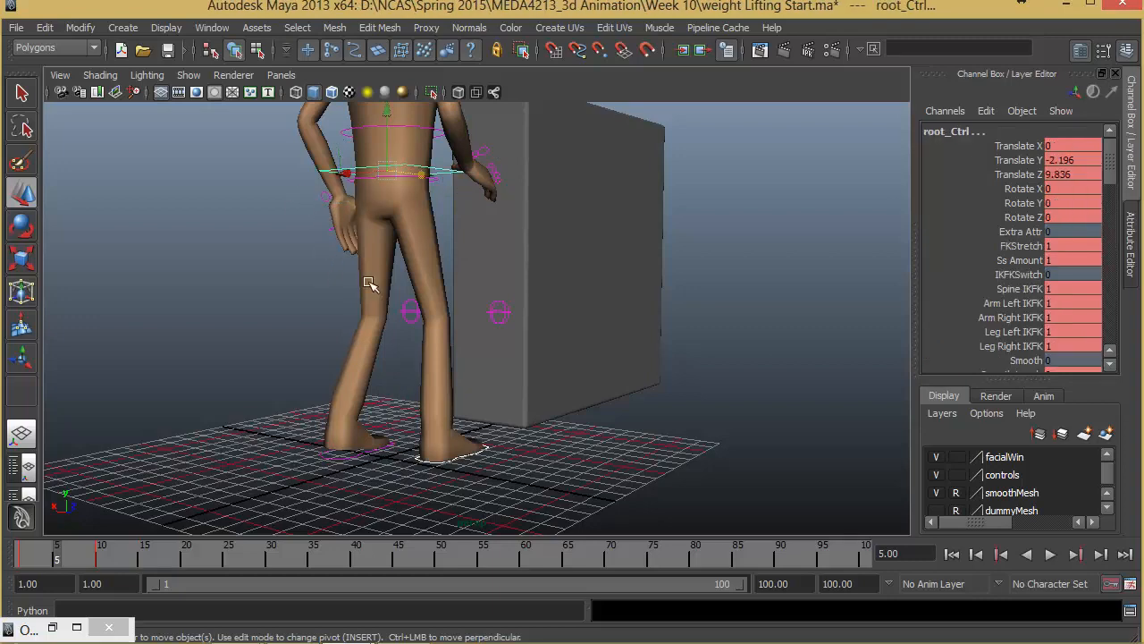
alt+drag(464, 455, 324, 461)
key(alt+v)
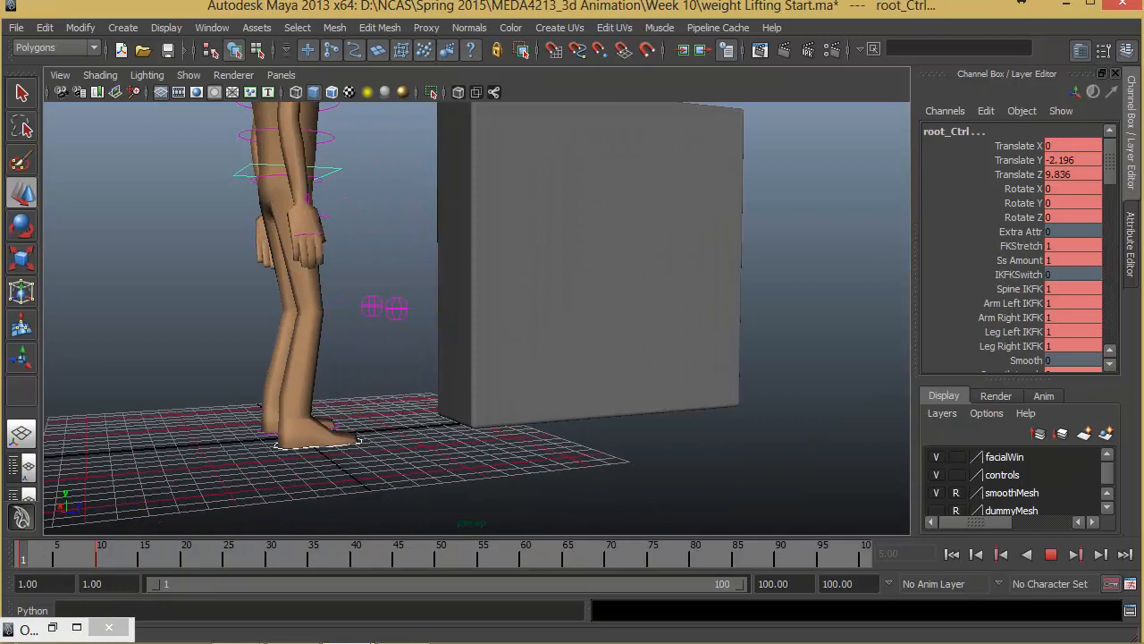
click(56, 554)
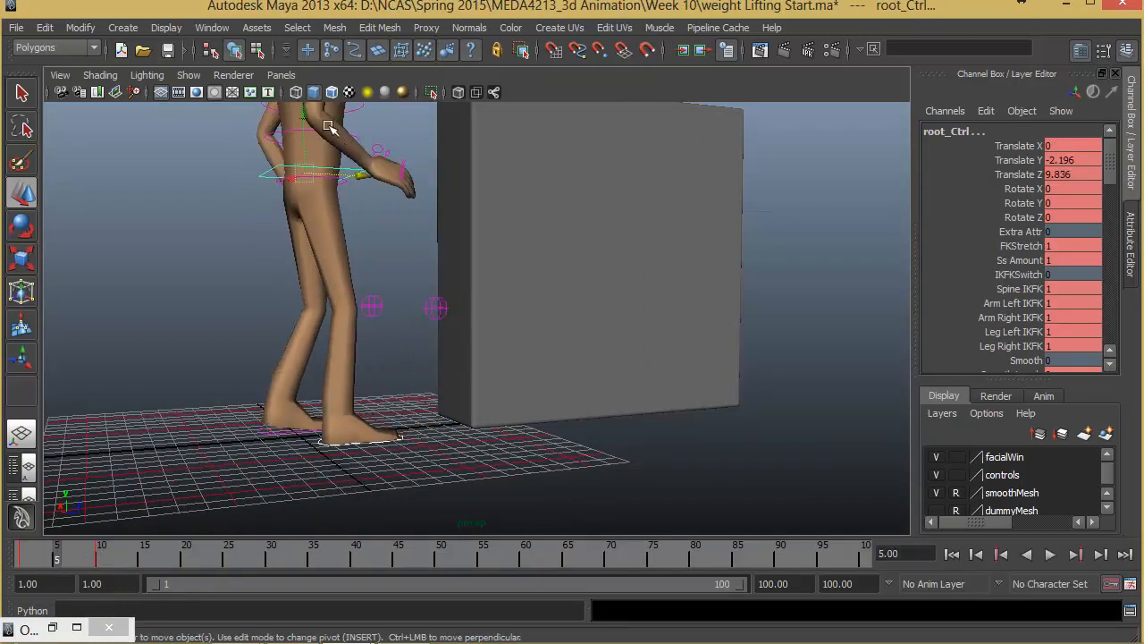
drag(304, 119, 302, 110)
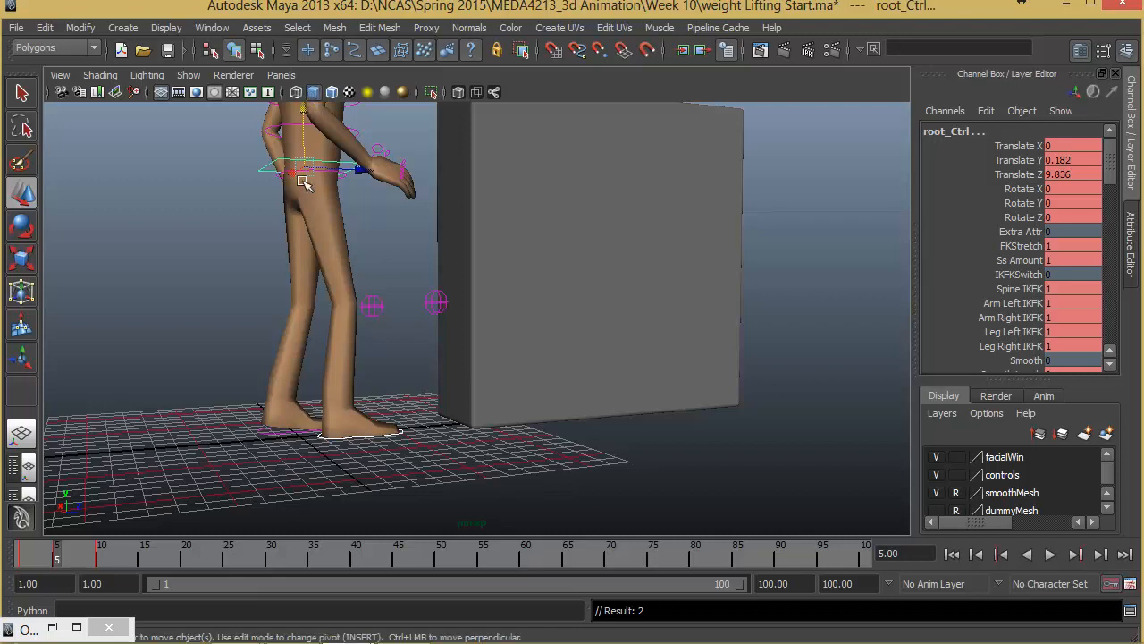
- Set the left foot control's Ball Roll to 0 at frame 5 to keep the heel planted
click(271, 430)
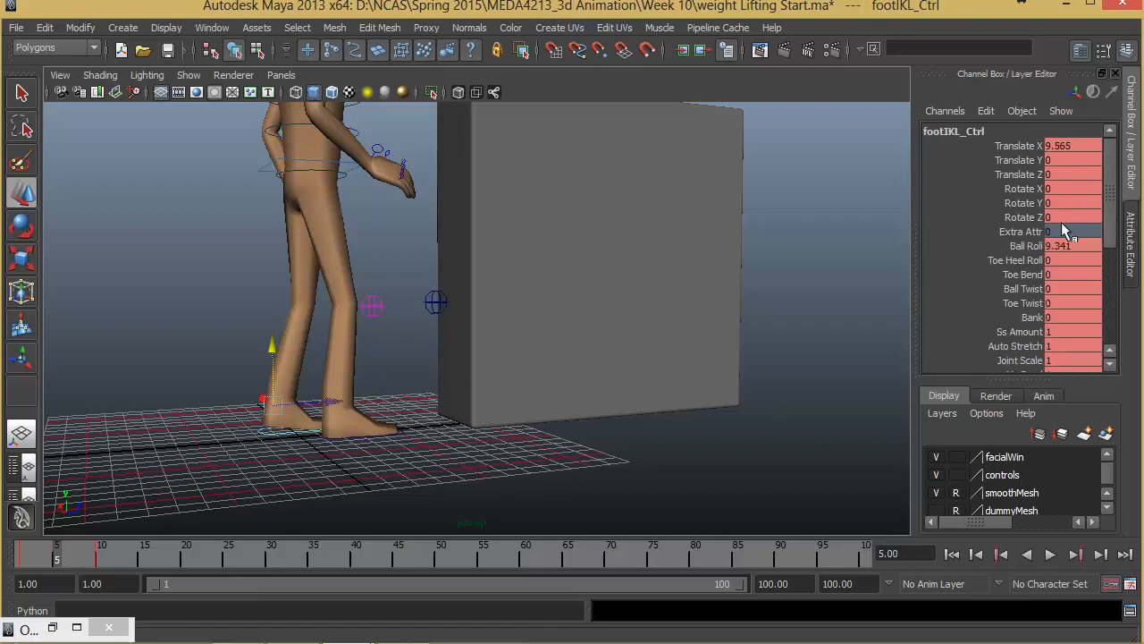
text(0)
key(Return)
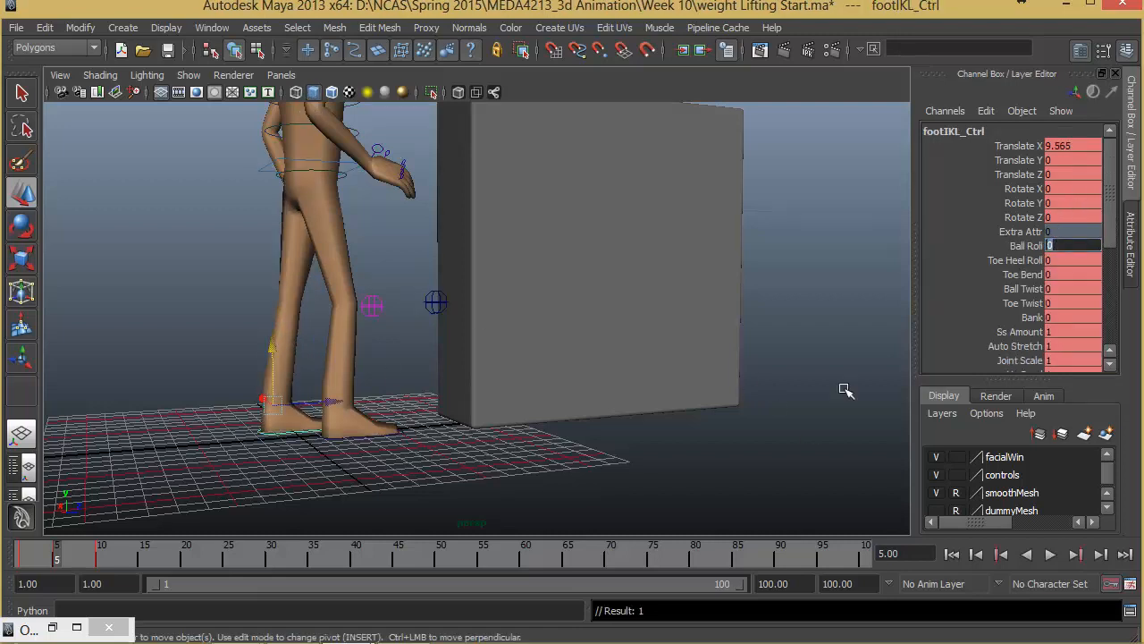
- Lower the root and right foot controls together at frame 5, bringing the foot to 0.68 on Translate Y, and play back the step
click(340, 161)
click(374, 437)
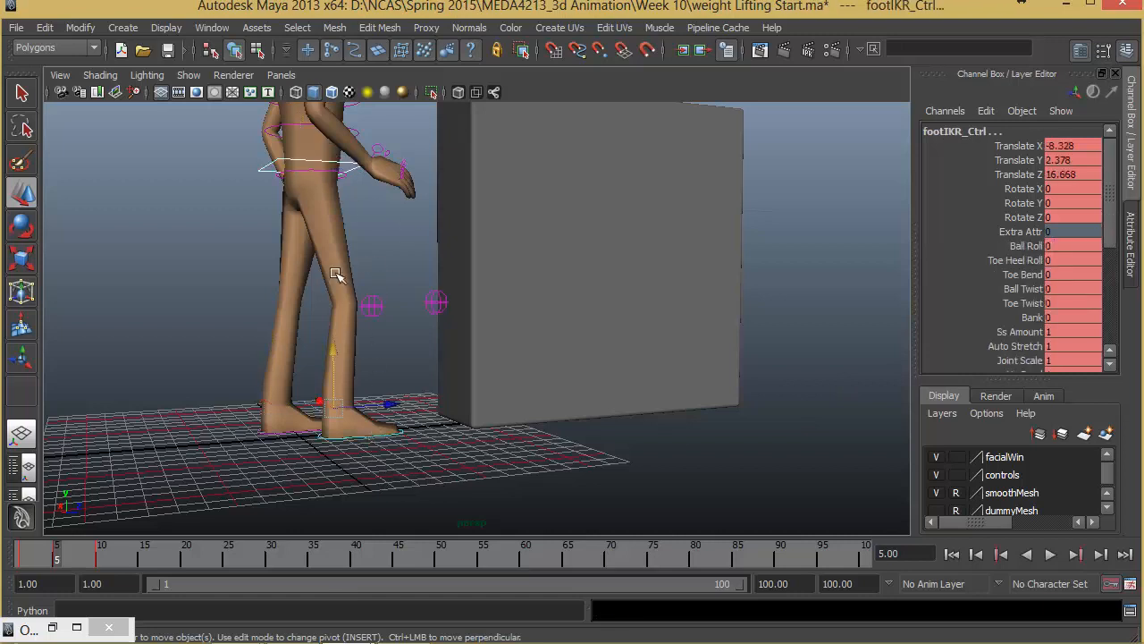
drag(332, 348, 329, 362)
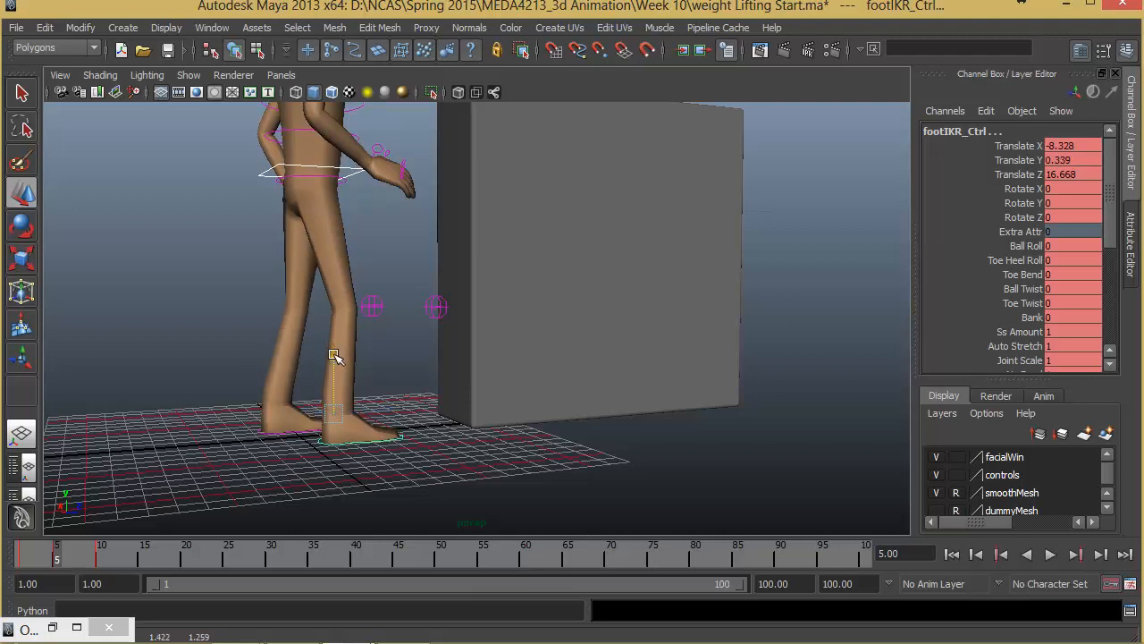
drag(334, 356, 332, 350)
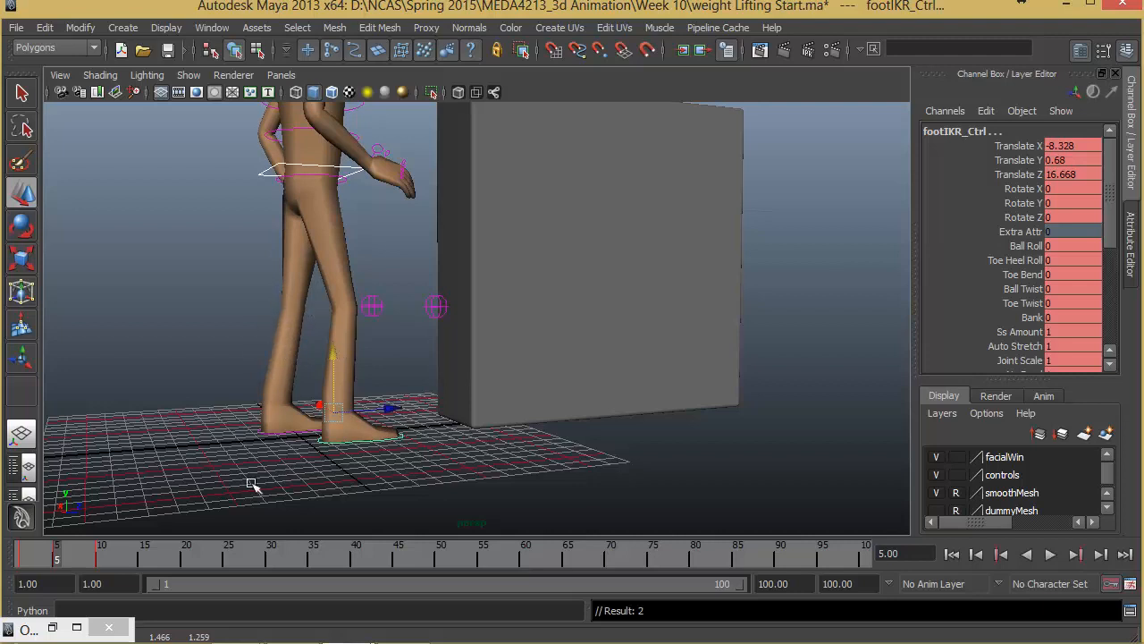
key(alt+v)
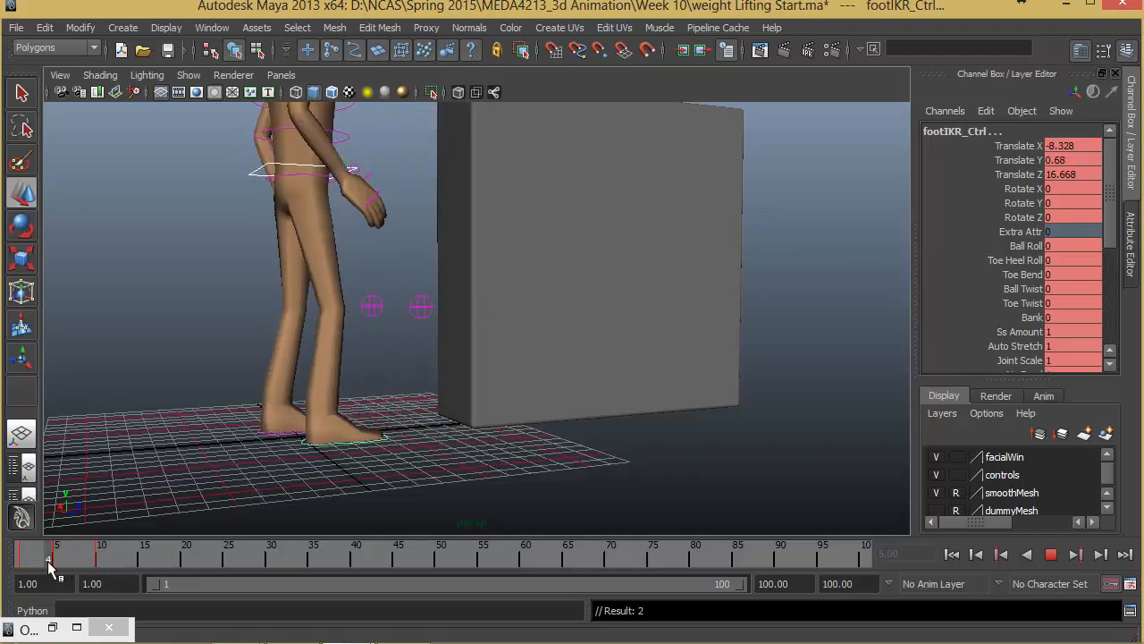
drag(53, 563, 102, 569)
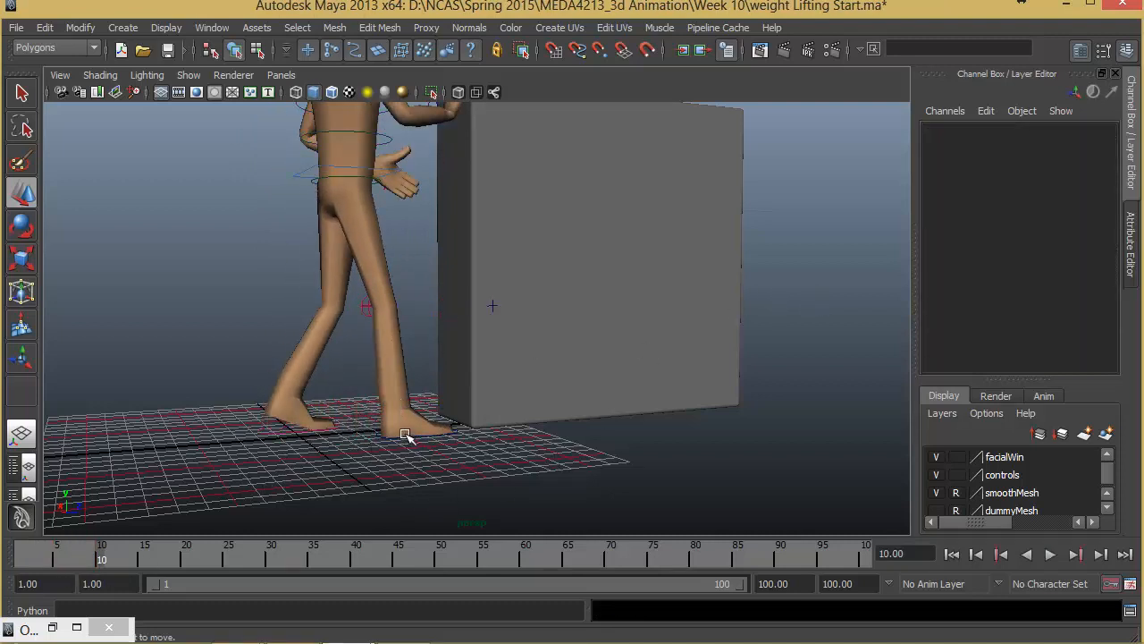
- At frame 10, lower the root control to about -2.47 on Translate Y and play back the motion
click(407, 437)
click(293, 173)
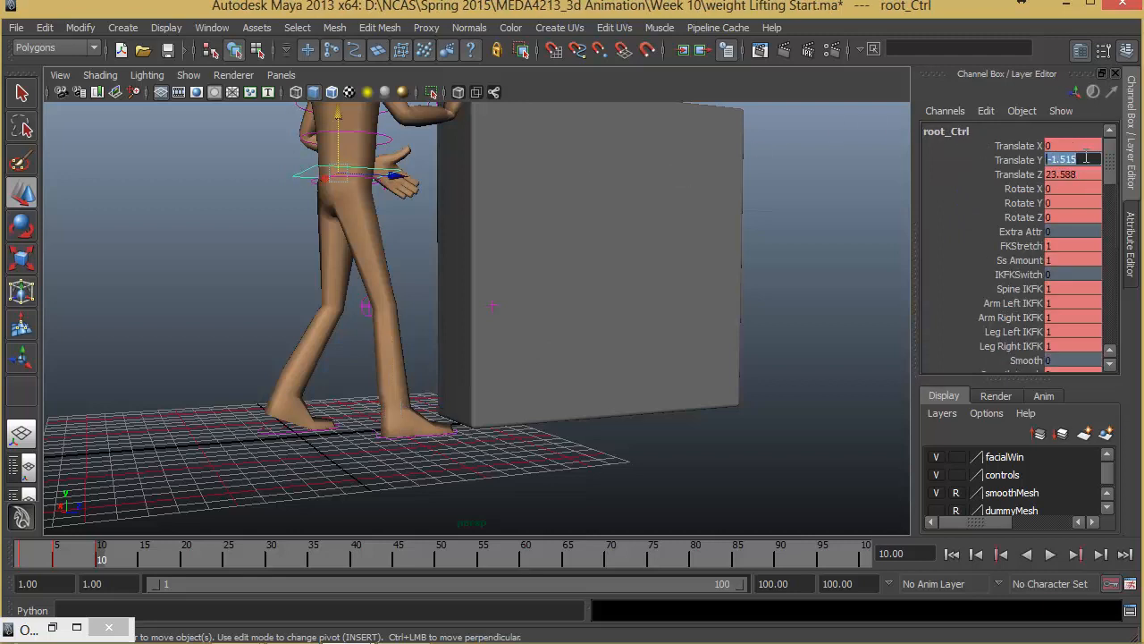
text(0)
key(Return)
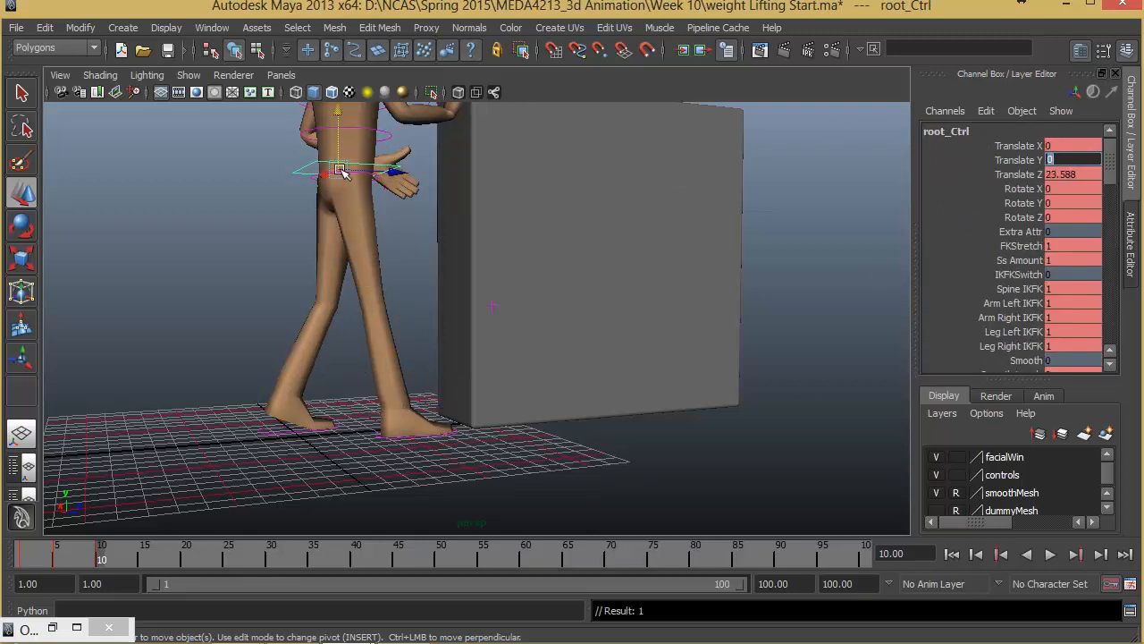
click(295, 169)
drag(341, 114, 341, 122)
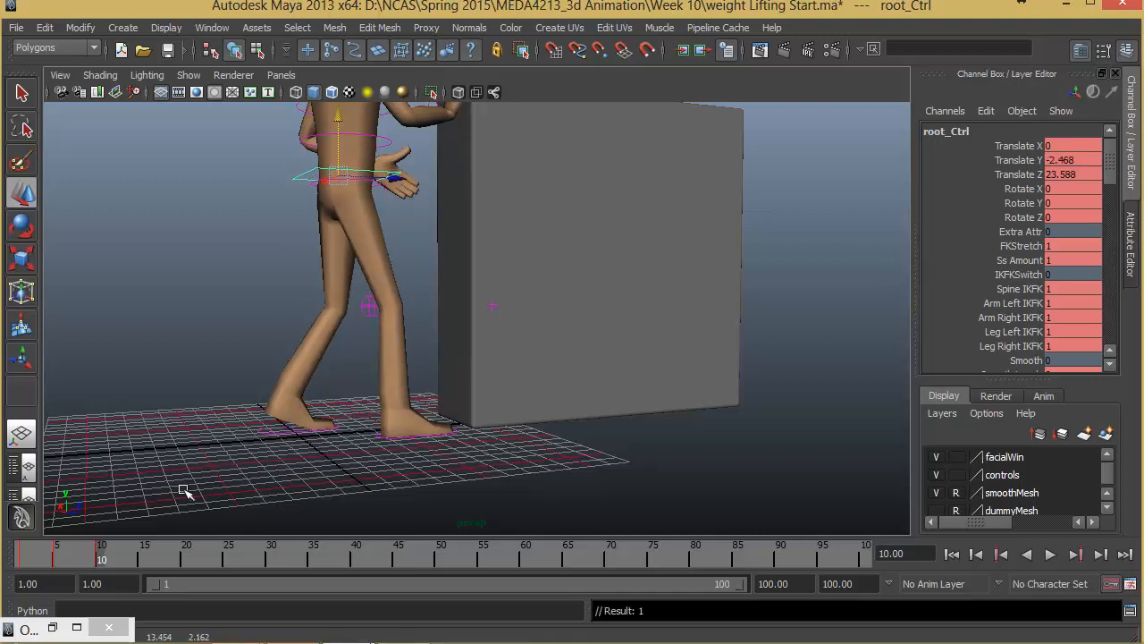
key(alt+v)
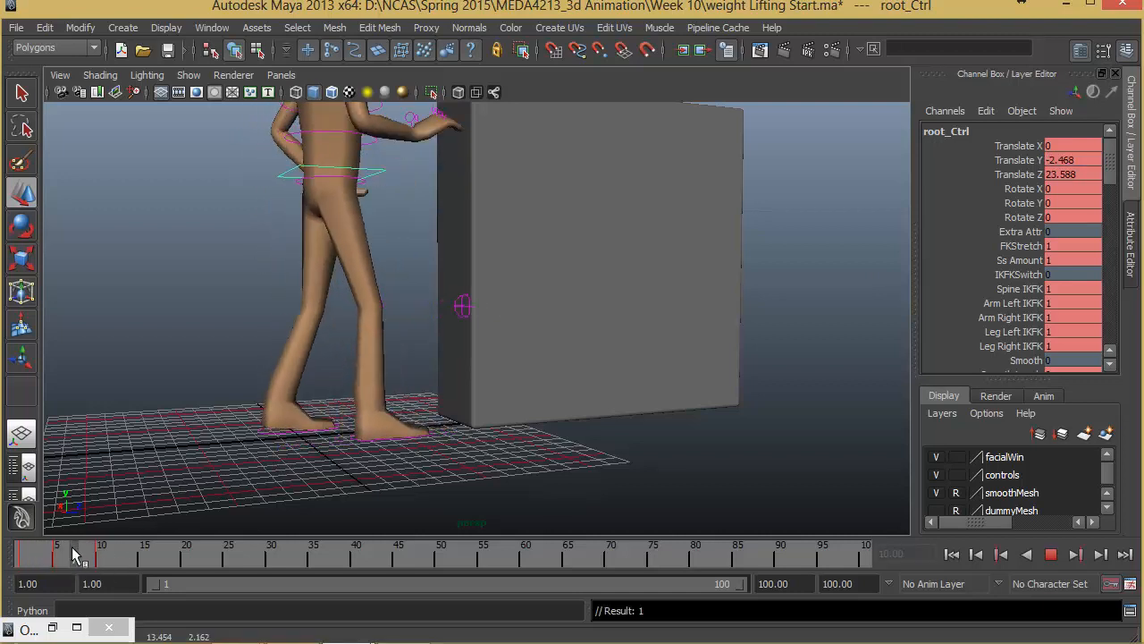
click(129, 555)
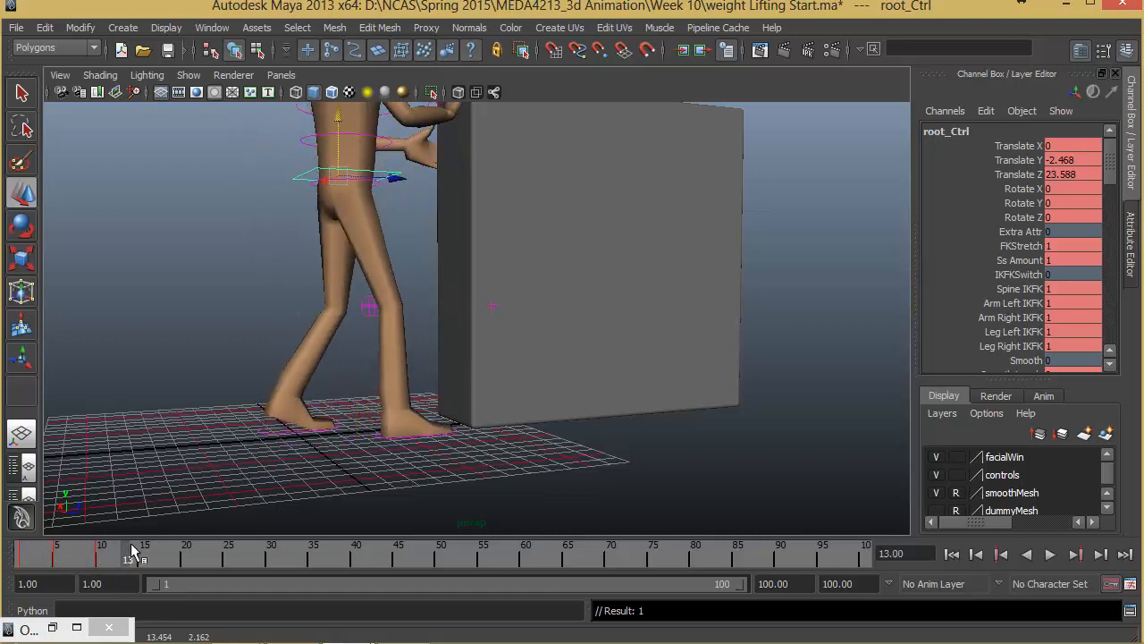
- At frame 5, raise the right foot control to about 8.48 on Translate Y, working in the side view
mouse_move(76, 556)
mouse_down()
mouse_move(23, 556)
mouse_move(57, 556)
mouse_up()
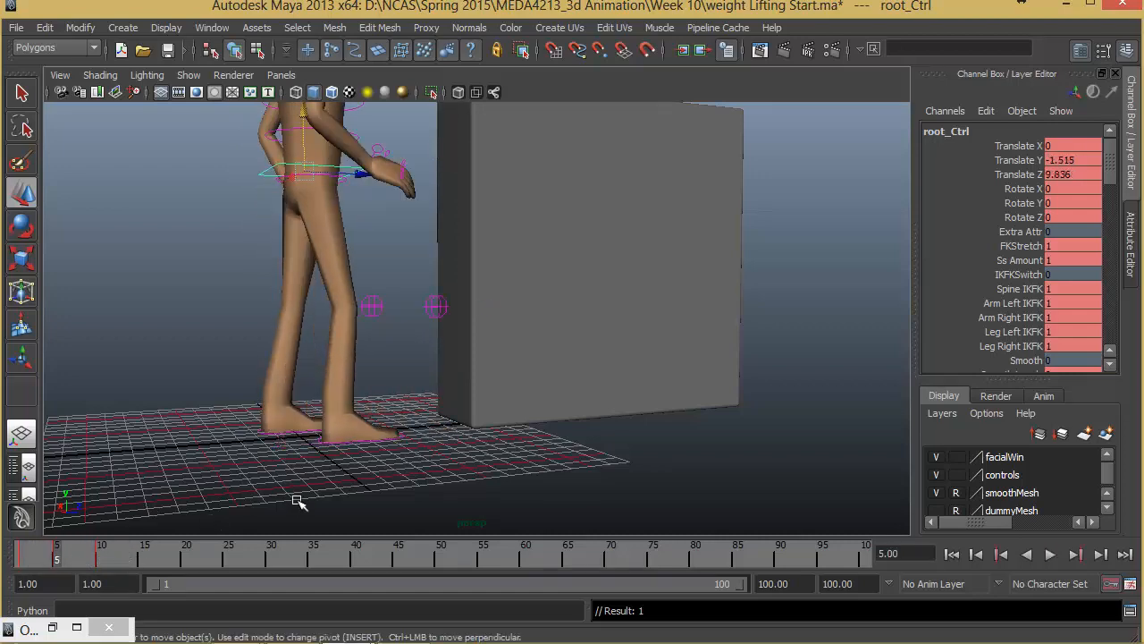
click(351, 444)
click(358, 450)
alt+drag(458, 487, 414, 459)
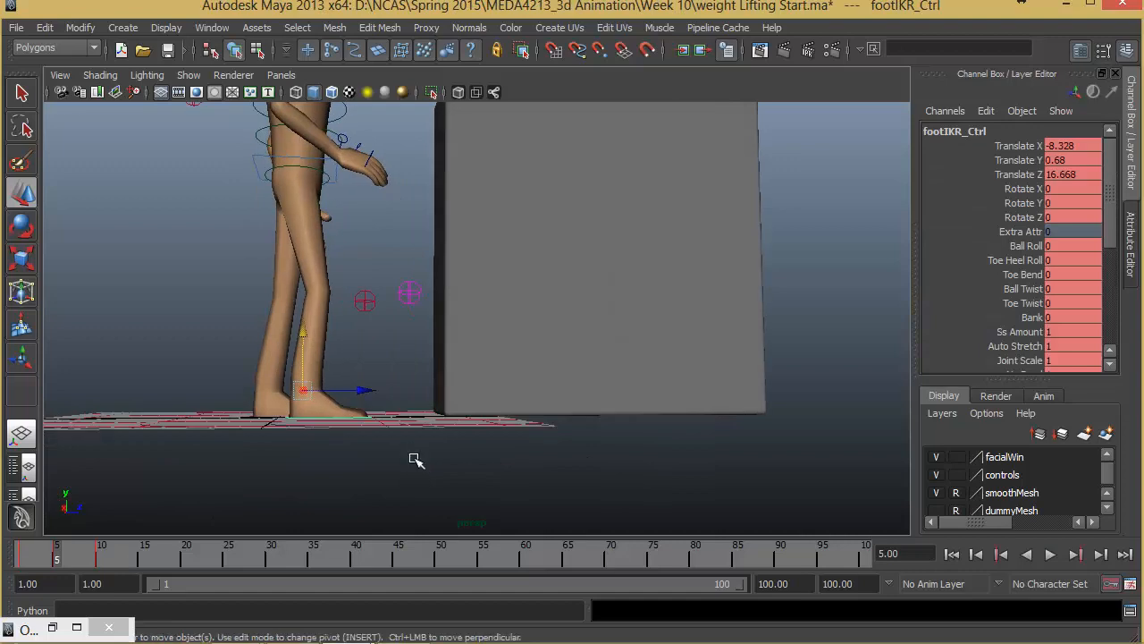
key(space)
key(space)
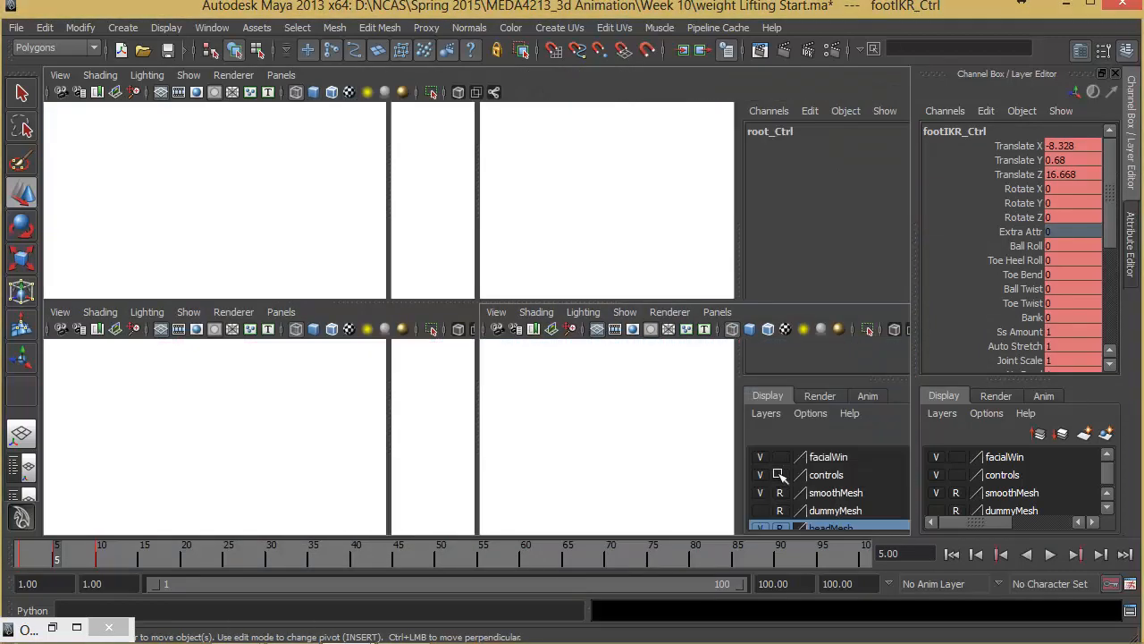
key(f)
alt+middle_drag(733, 418, 645, 418)
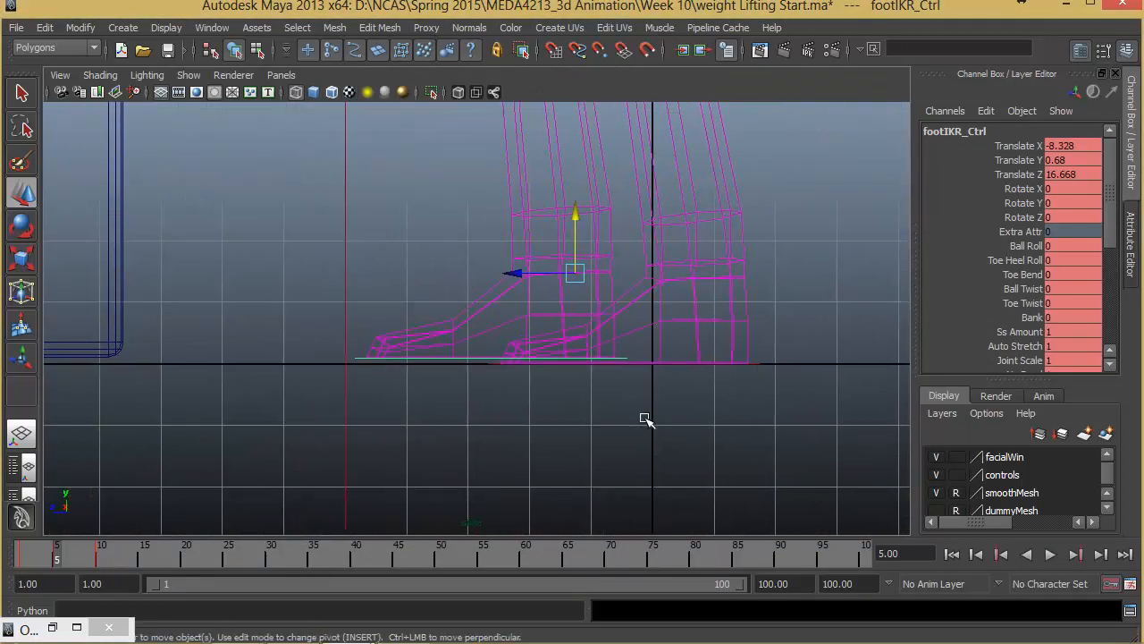
key(alt+v)
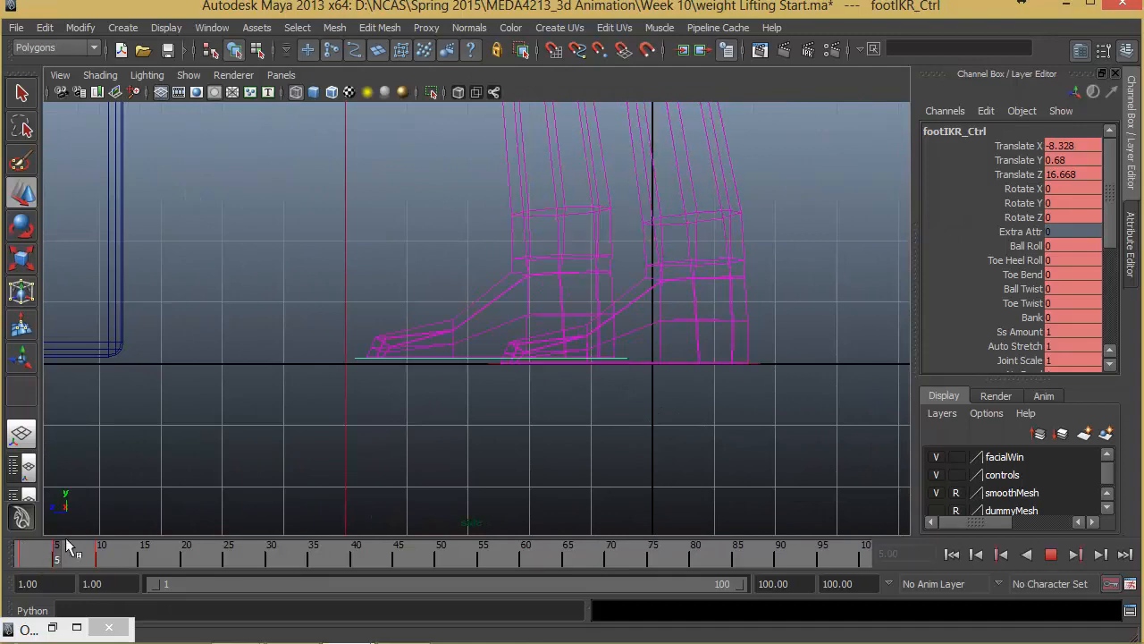
drag(109, 539, 58, 558)
drag(572, 220, 589, 176)
alt+middle_drag(607, 248, 622, 305)
alt+right_drag(622, 306, 519, 293)
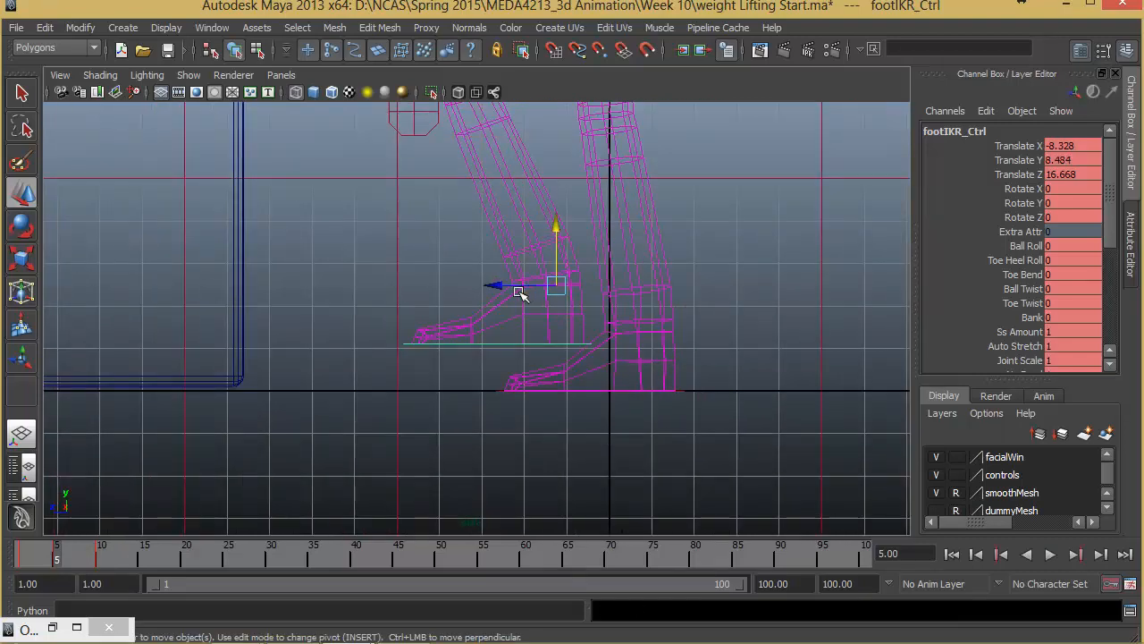
- Tilt the raised right foot toes-down to about 21.5 on Rotate X at frame 5, and play back the step
key(e)
drag(512, 219, 486, 248)
alt+middle_drag(505, 379, 567, 388)
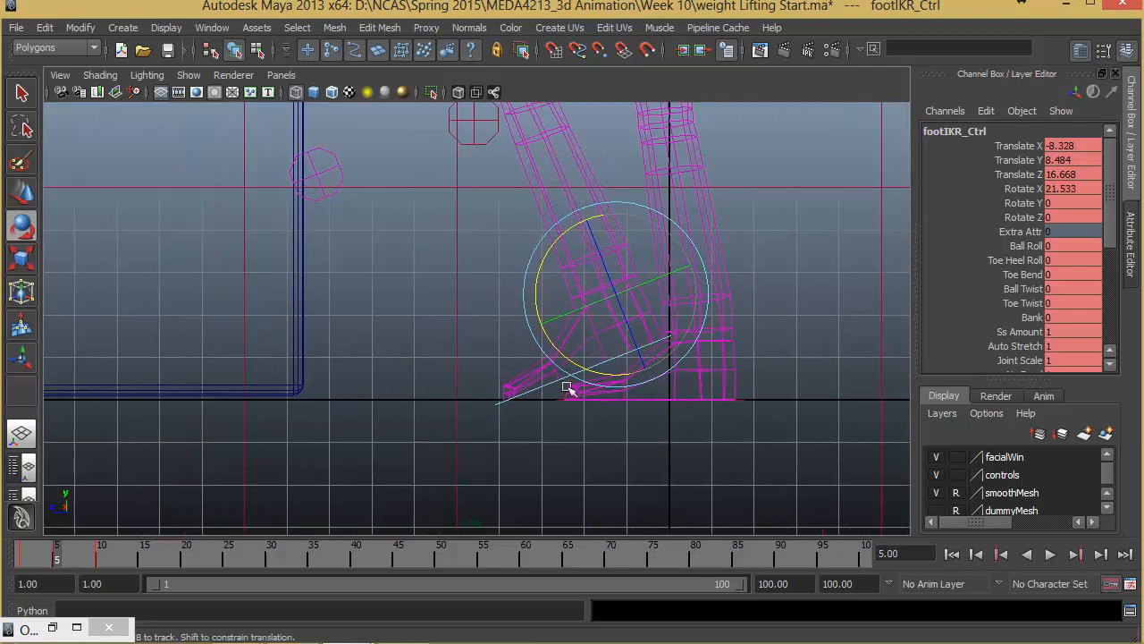
alt+right_drag(567, 387, 531, 388)
key(alt+v)
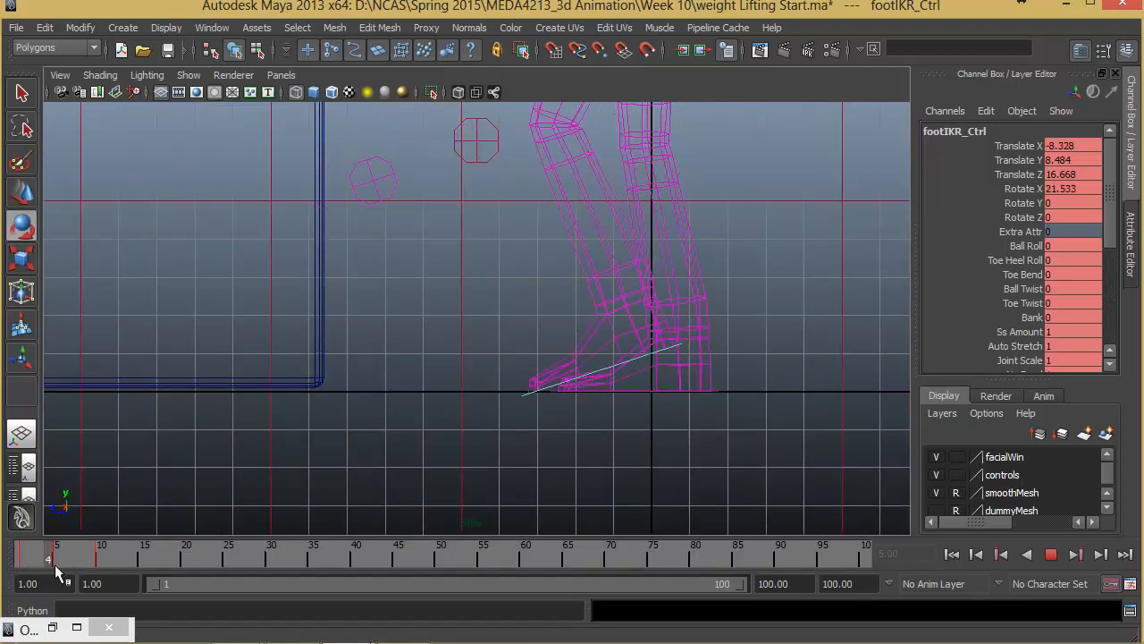
- At frame 10, set the right foot control's Rotate X and Translate Y to 0 to plant it flat
drag(139, 571, 101, 569)
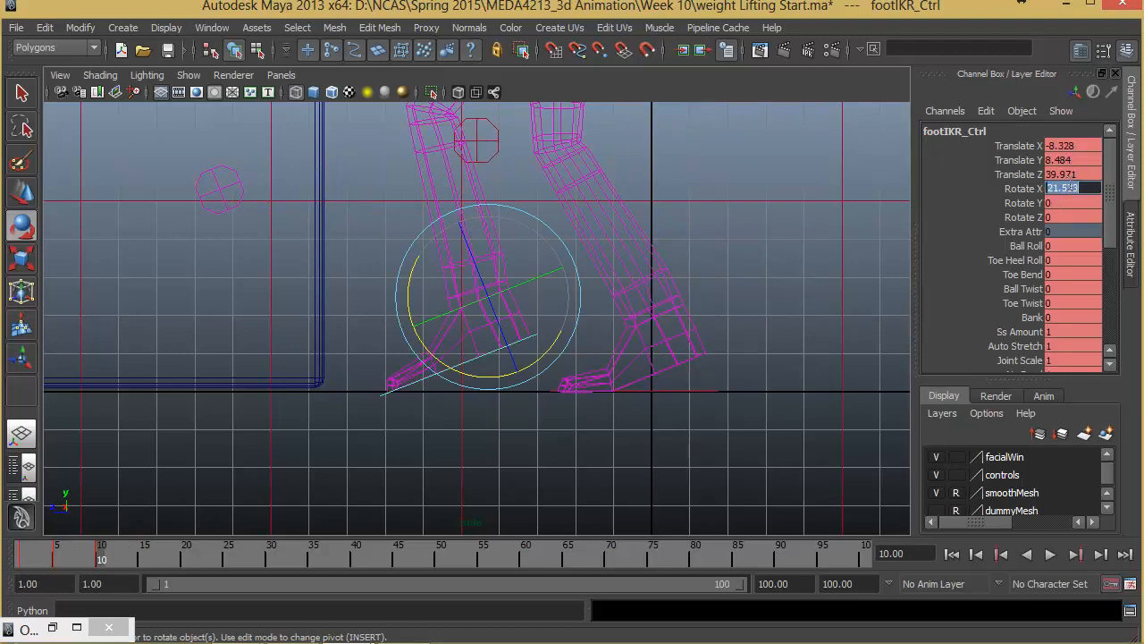
text(0)
key(Return)
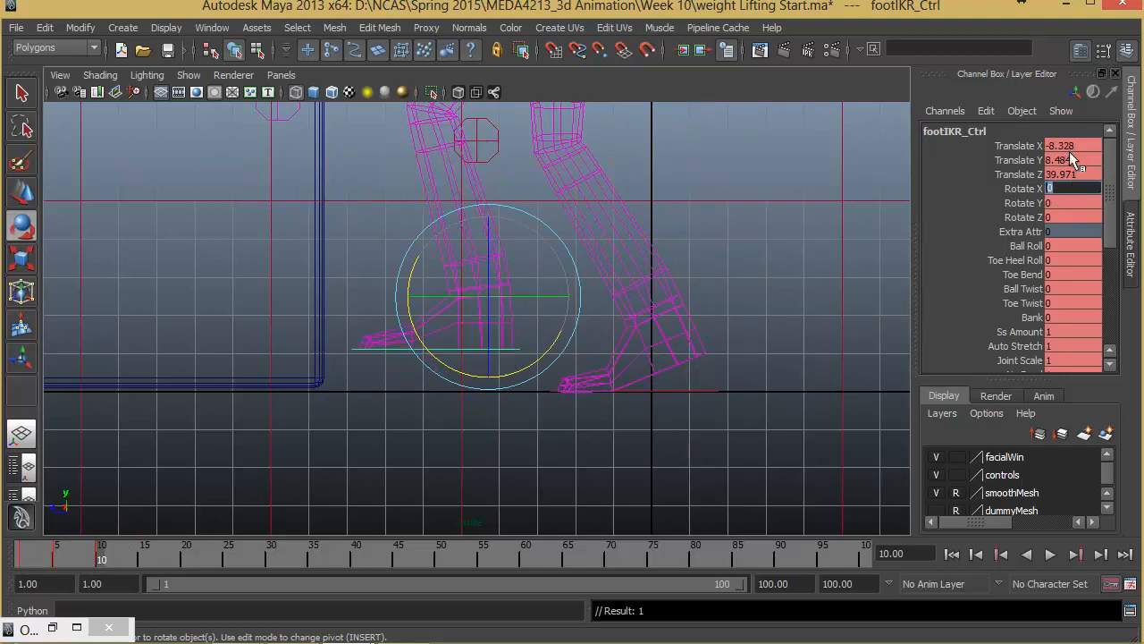
double_click(1069, 154)
text(0)
key(Return)
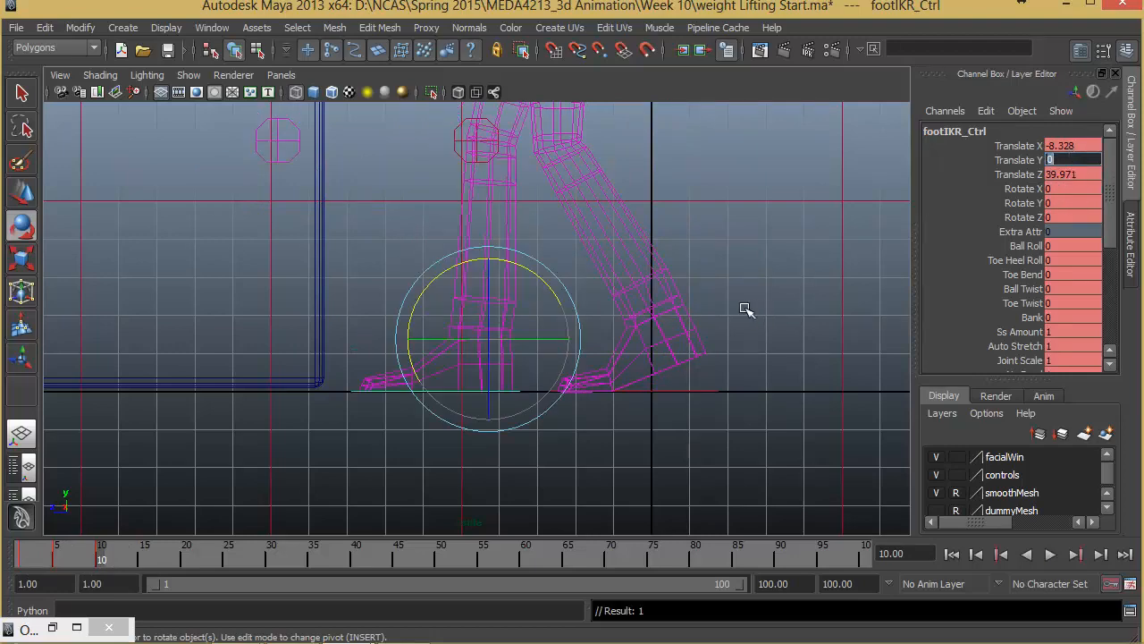
- Examine the step toward the box by scrubbing and playing it back in the side and perspective views
alt+right_drag(746, 309, 582, 316)
alt+middle_drag(581, 317, 620, 401)
drag(96, 551, 110, 597)
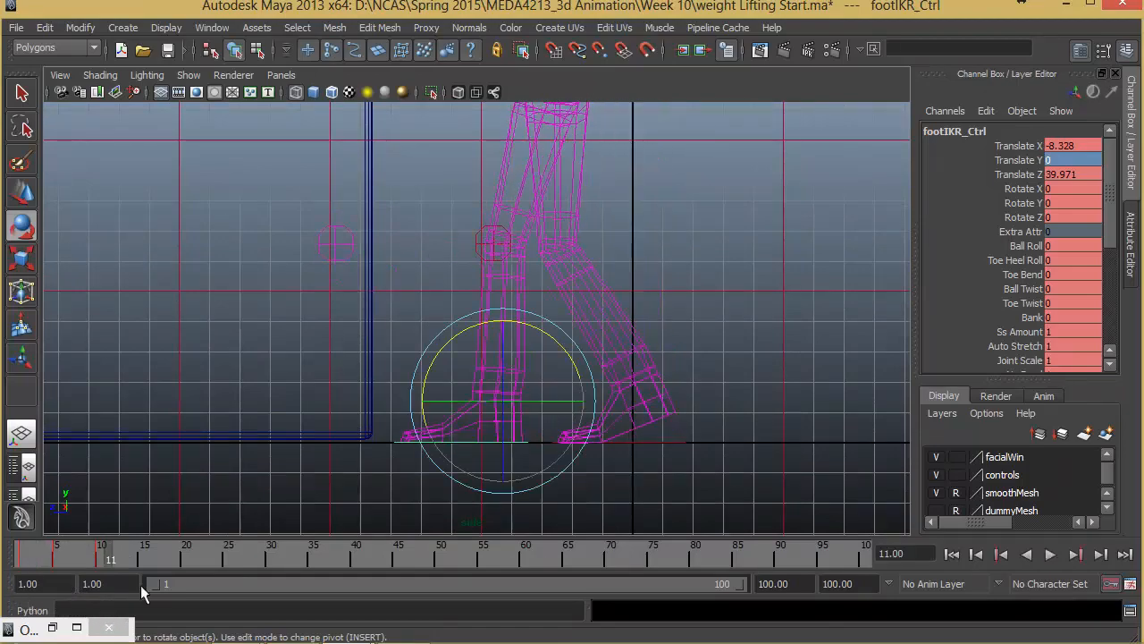
key(space)
key(space)
alt+drag(713, 253, 447, 376)
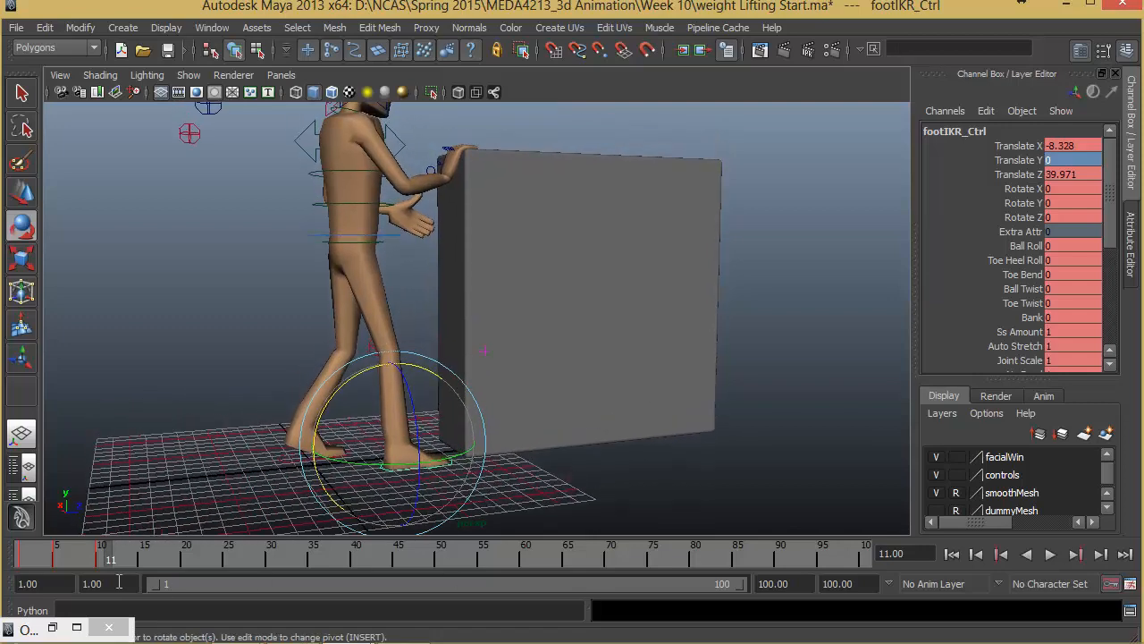
click(89, 555)
key(alt+v)
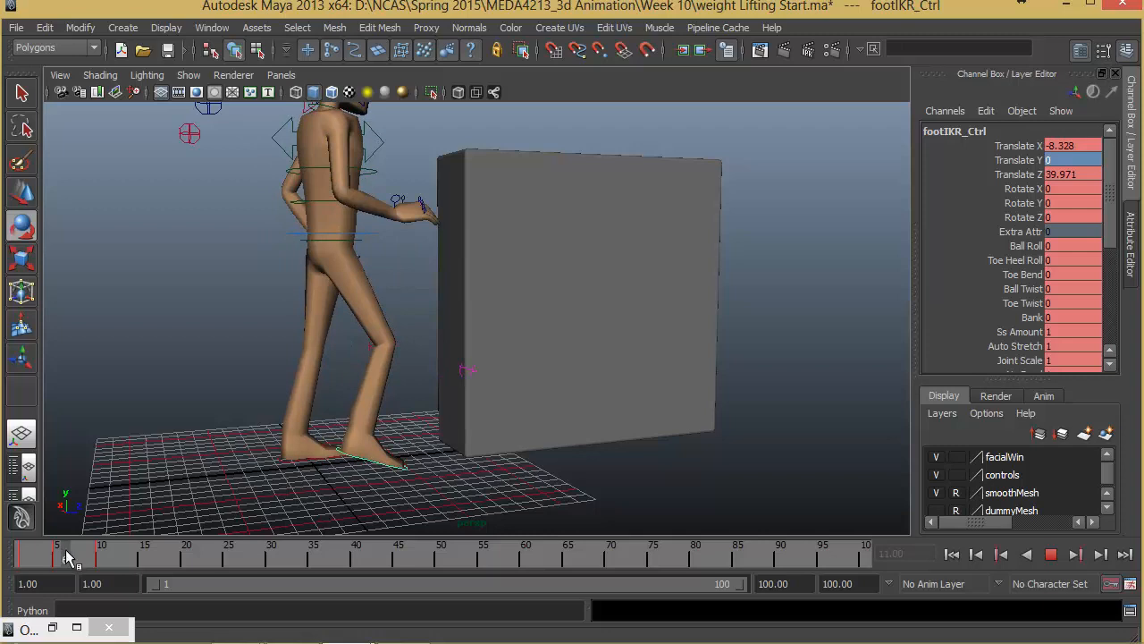
mouse_move(66, 556)
mouse_down()
mouse_move(119, 562)
mouse_move(16, 561)
mouse_move(154, 575)
mouse_move(95, 575)
mouse_move(146, 566)
mouse_up()
key(e)
alt+drag(436, 338, 388, 417)
mouse_move(151, 557)
mouse_down()
mouse_move(122, 552)
mouse_move(146, 552)
mouse_up()
alt+right_drag(403, 325, 503, 293)
alt+drag(503, 293, 471, 325)
alt+drag(356, 366, 367, 361)
- Examine the right arm and hand as they reach the box, checking the frames up to frame 7 from several angles
drag(134, 561, 80, 561)
alt+drag(409, 402, 593, 328)
alt+right_drag(593, 328, 503, 355)
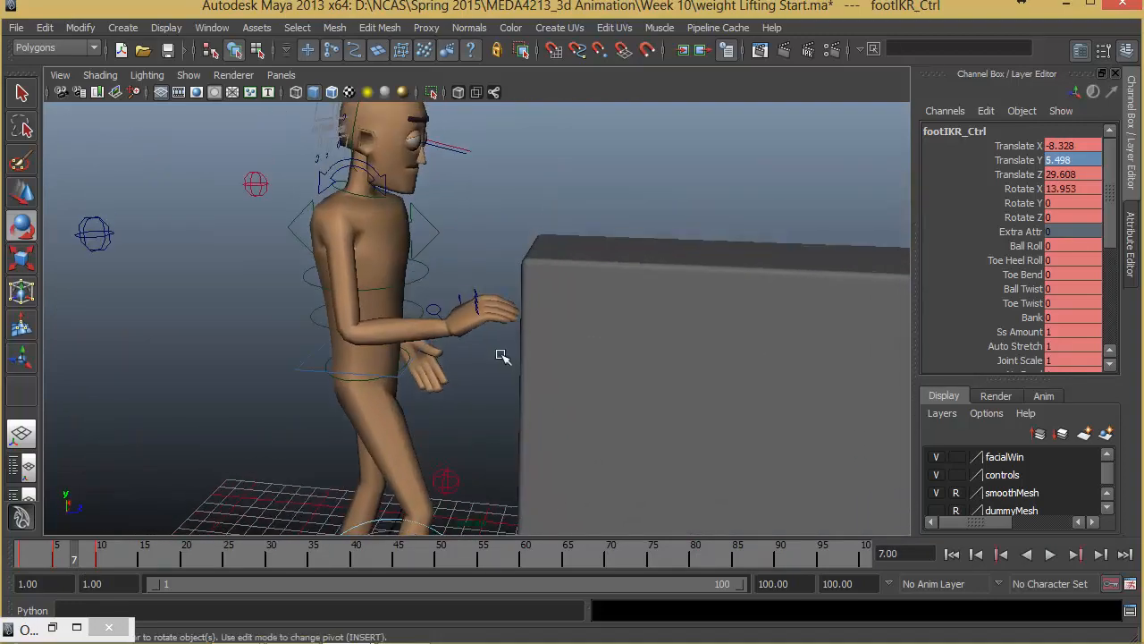
alt+drag(503, 355, 528, 353)
alt+right_drag(528, 352, 535, 365)
alt+middle_drag(534, 365, 531, 388)
alt+drag(531, 388, 480, 339)
click(483, 340)
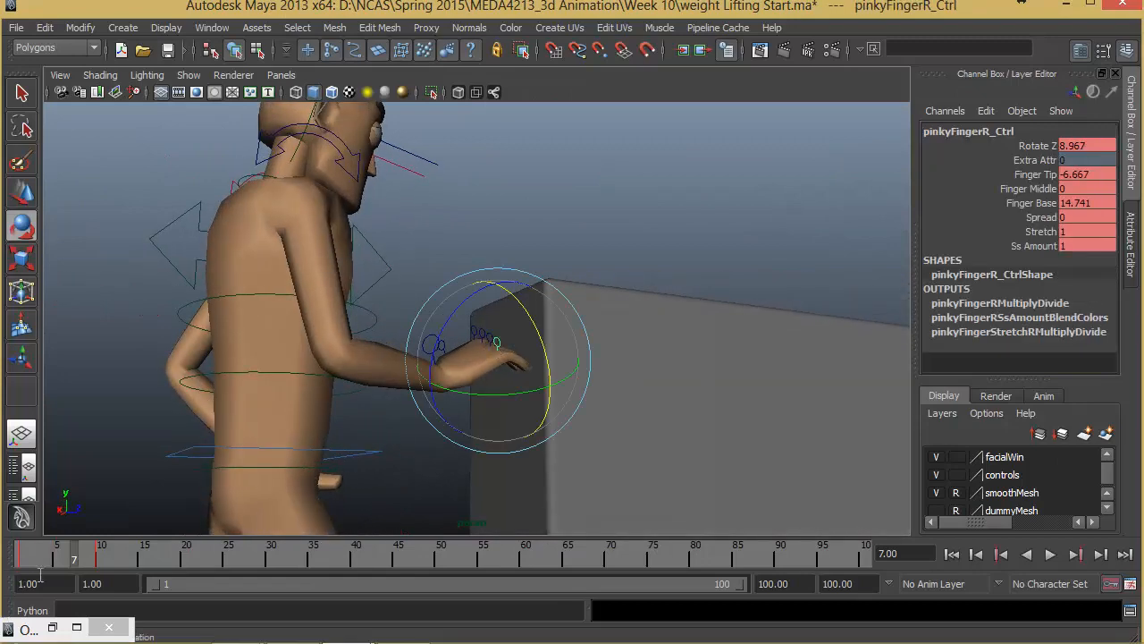
drag(59, 557, 31, 554)
scroll(203, 387, down, 4)
alt+middle_drag(313, 439, 249, 381)
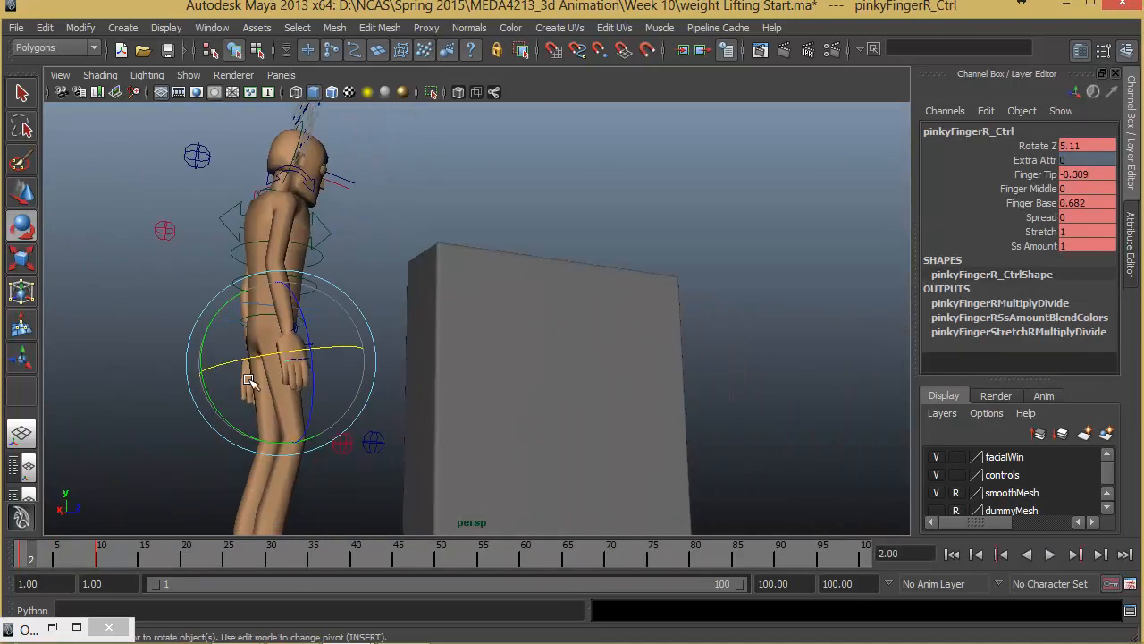
key(alt+v)
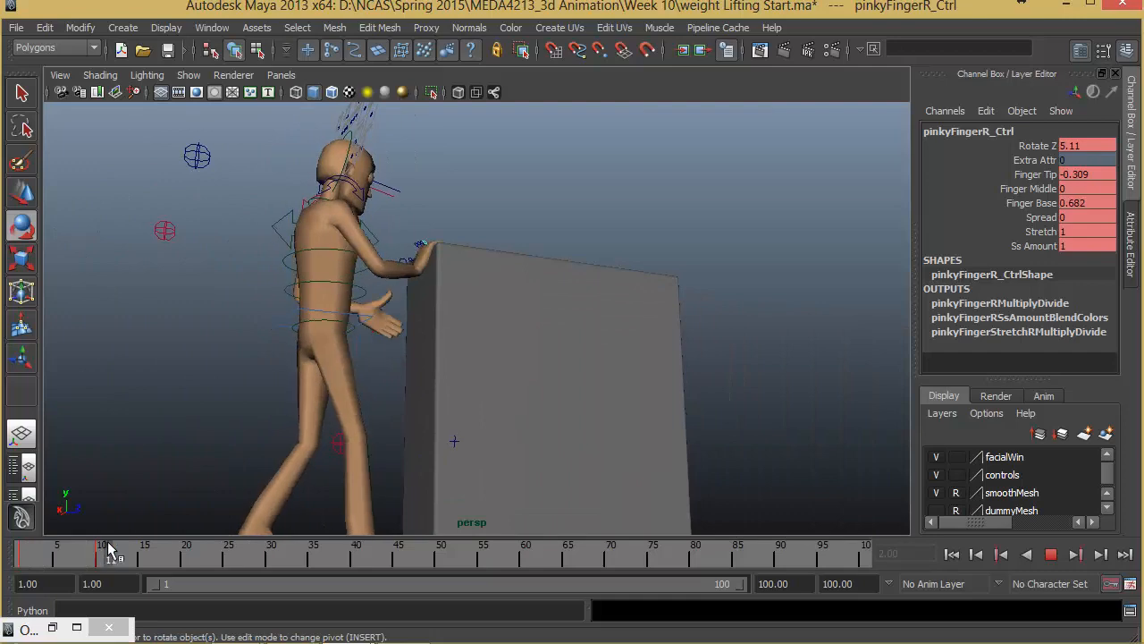
click(89, 549)
alt+drag(254, 414, 269, 490)
scroll(504, 383, up, 4)
alt+drag(396, 246, 429, 353)
drag(40, 558, 77, 564)
alt+right_drag(394, 375, 438, 381)
alt+middle_drag(383, 324, 390, 396)
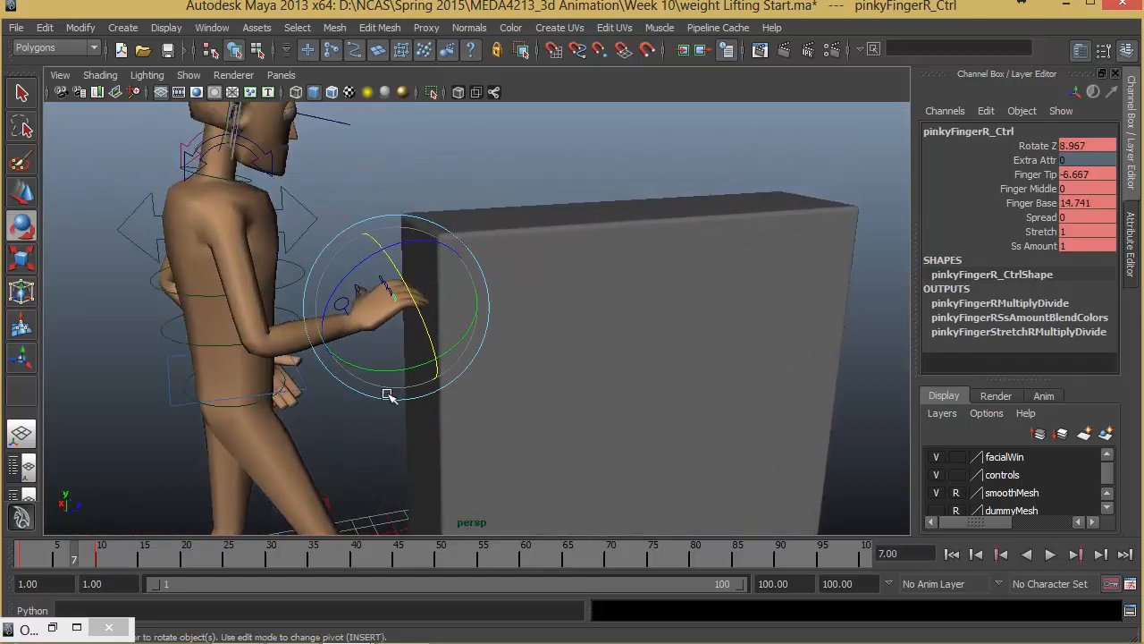
alt+drag(391, 396, 331, 394)
alt+right_drag(331, 394, 376, 429)
alt+drag(376, 429, 335, 509)
- At frame 7, select the right hand's finger controls together and set Finger Tip, Finger Base and Rotate Z to 0
click(355, 475)
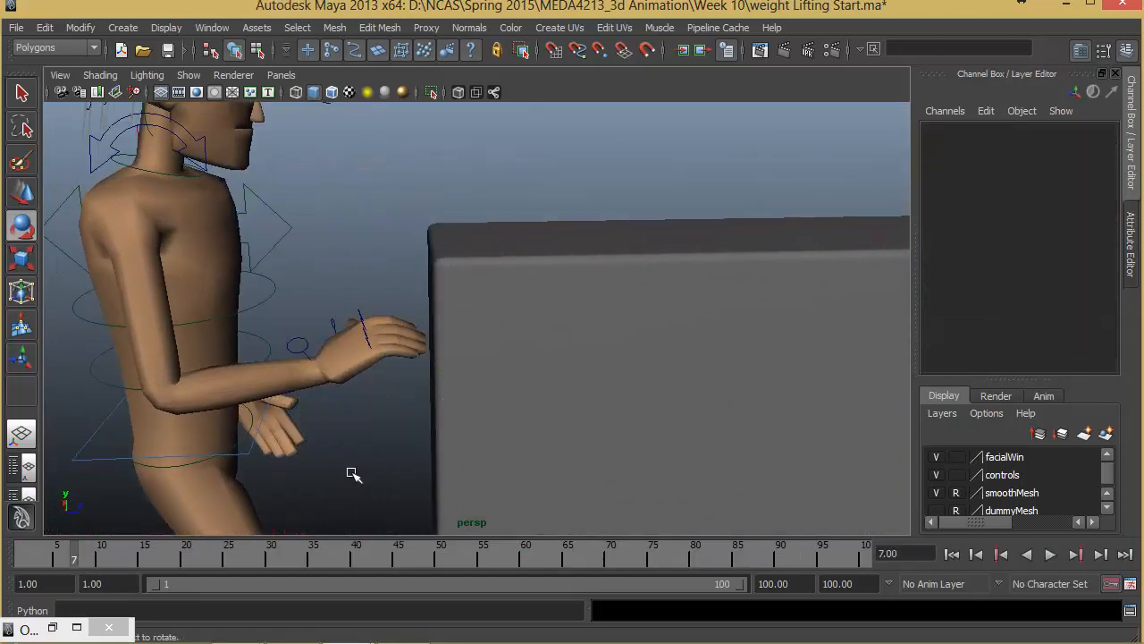
alt+drag(382, 348, 393, 322)
click(363, 268)
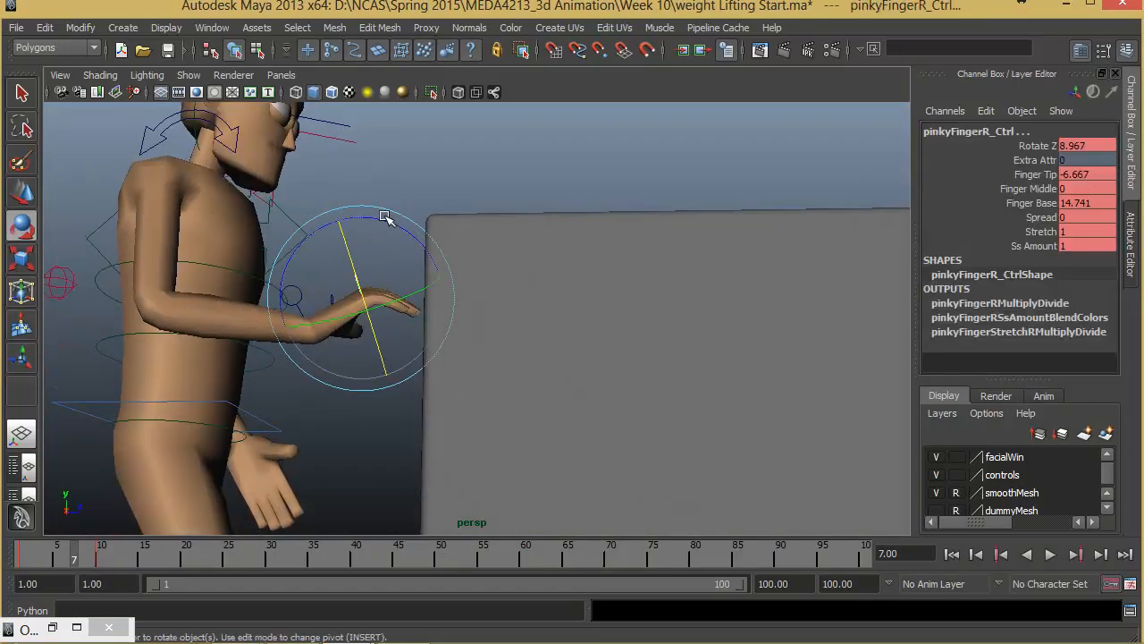
drag(386, 218, 534, 391)
key(ctrl+z)
alt+drag(416, 358, 528, 393)
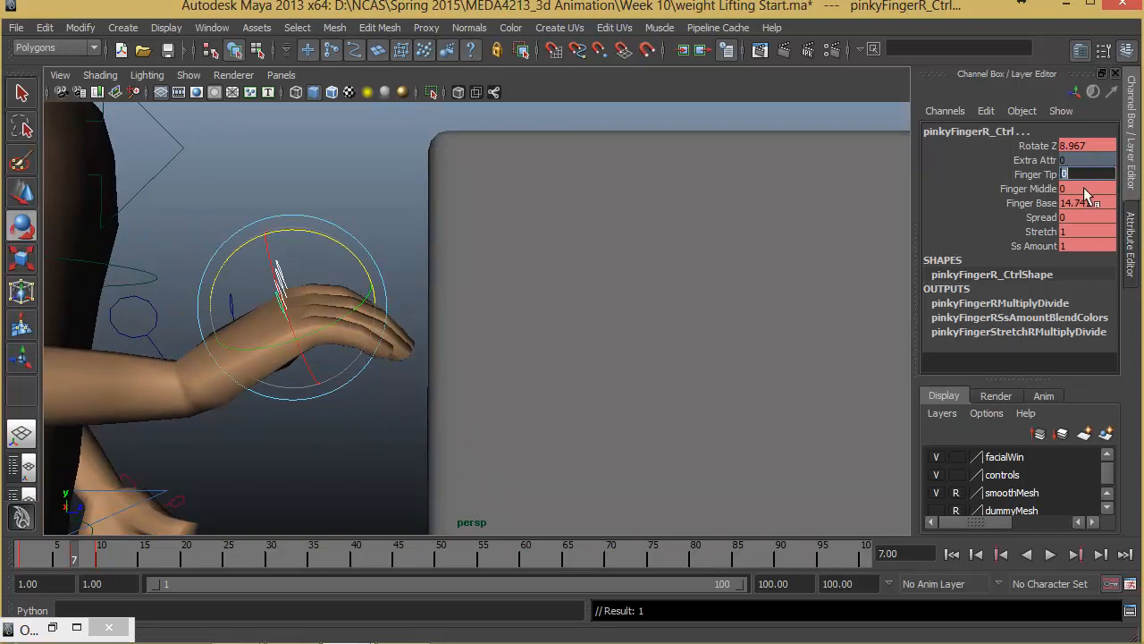
text(0)
key(Return)
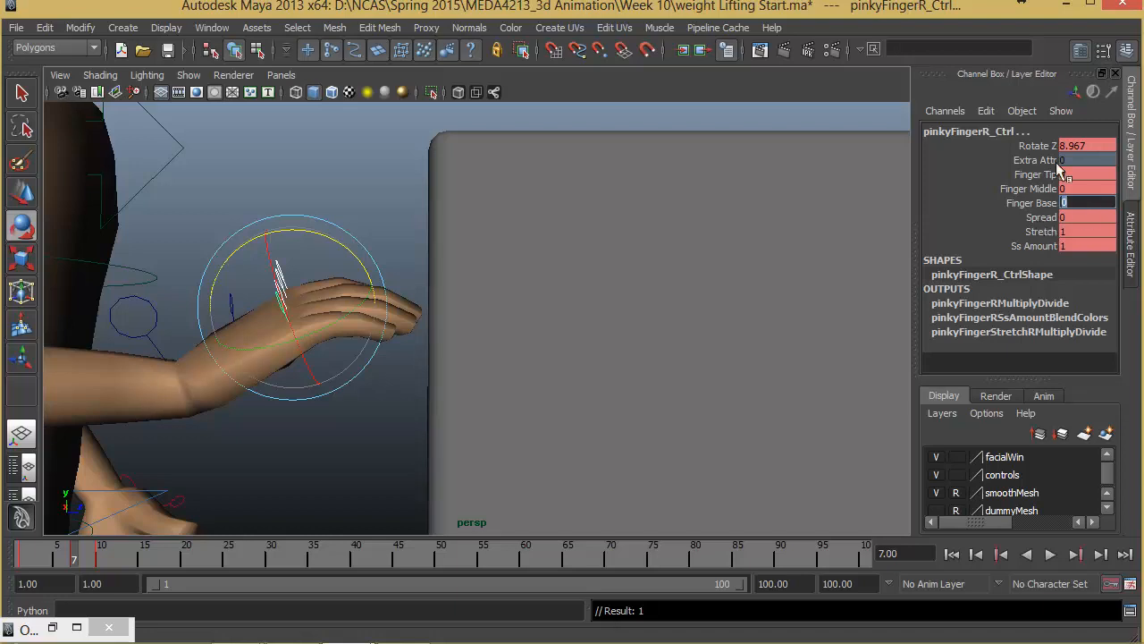
click(1087, 146)
text(0)
key(Return)
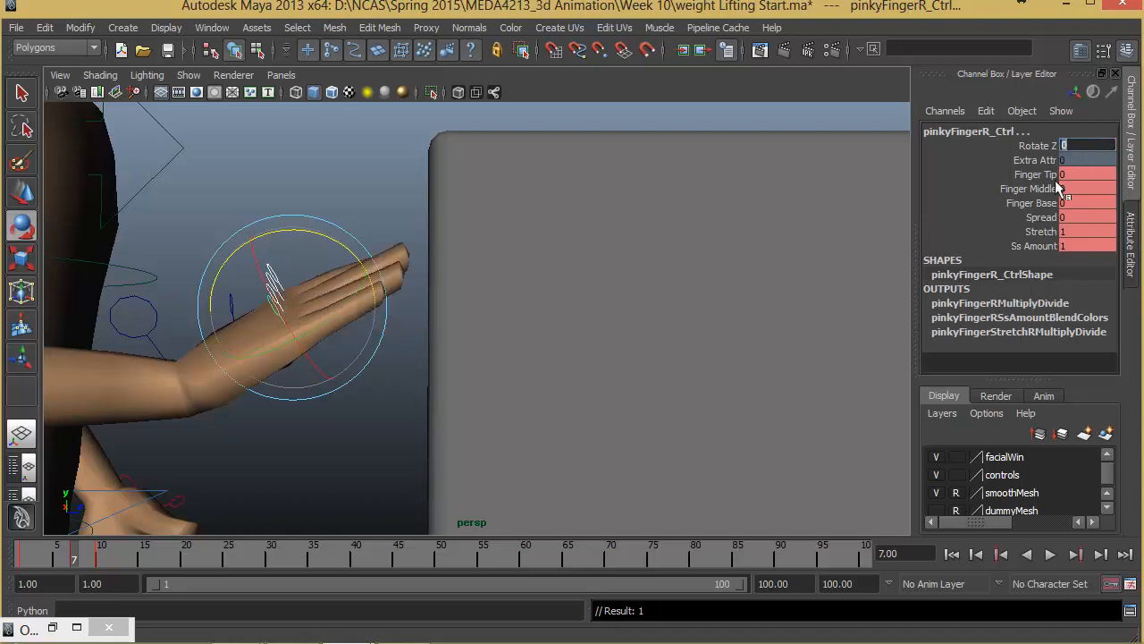
- Check the right hand's individual finger controls at frame 7, and bend the pinky to about 5.7 on Rotate Z
click(332, 197)
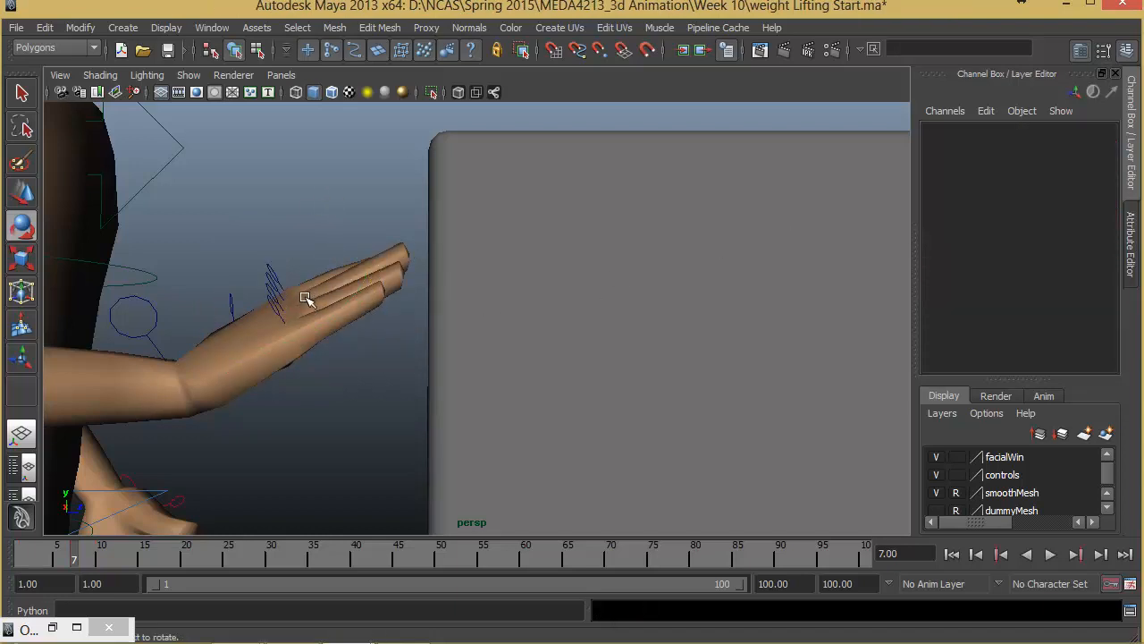
alt+drag(303, 315, 452, 268)
click(444, 269)
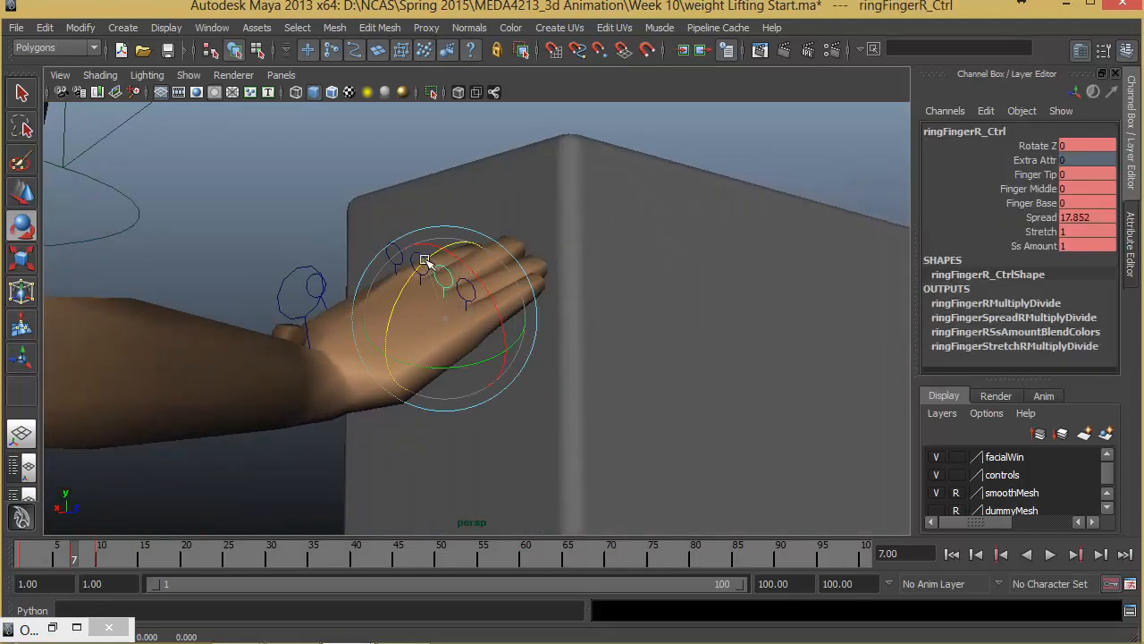
click(351, 166)
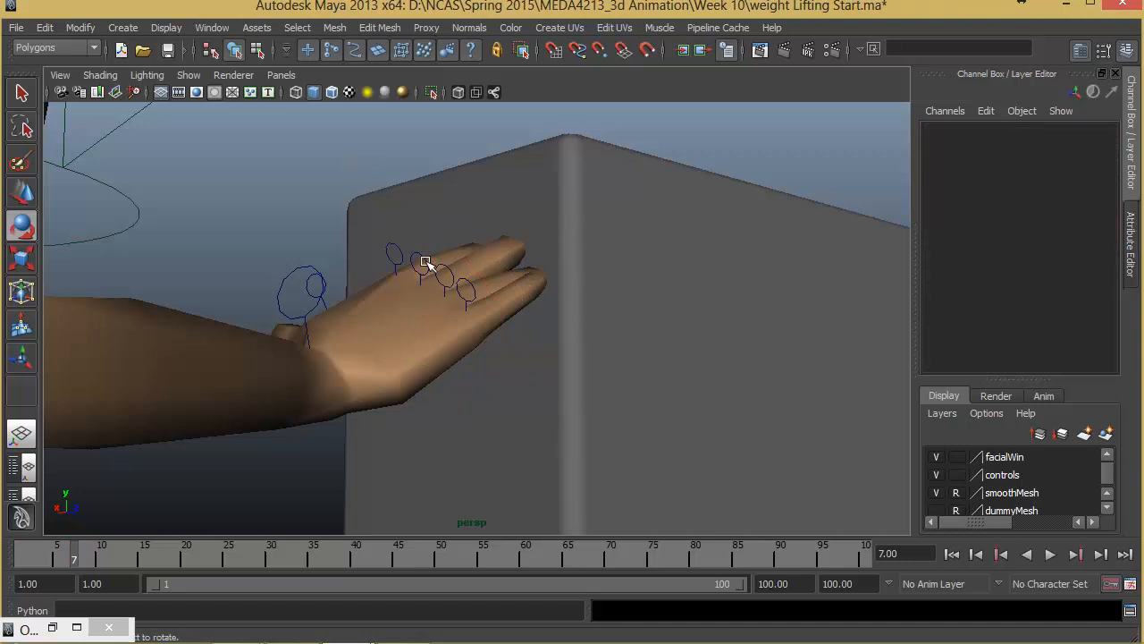
click(423, 263)
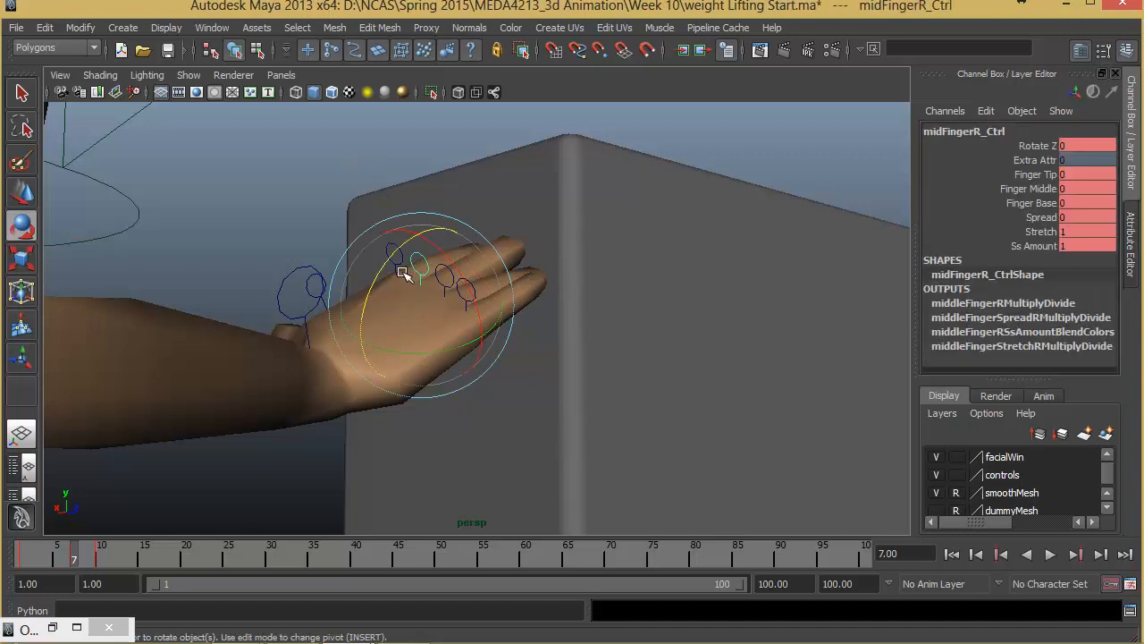
click(473, 306)
click(472, 285)
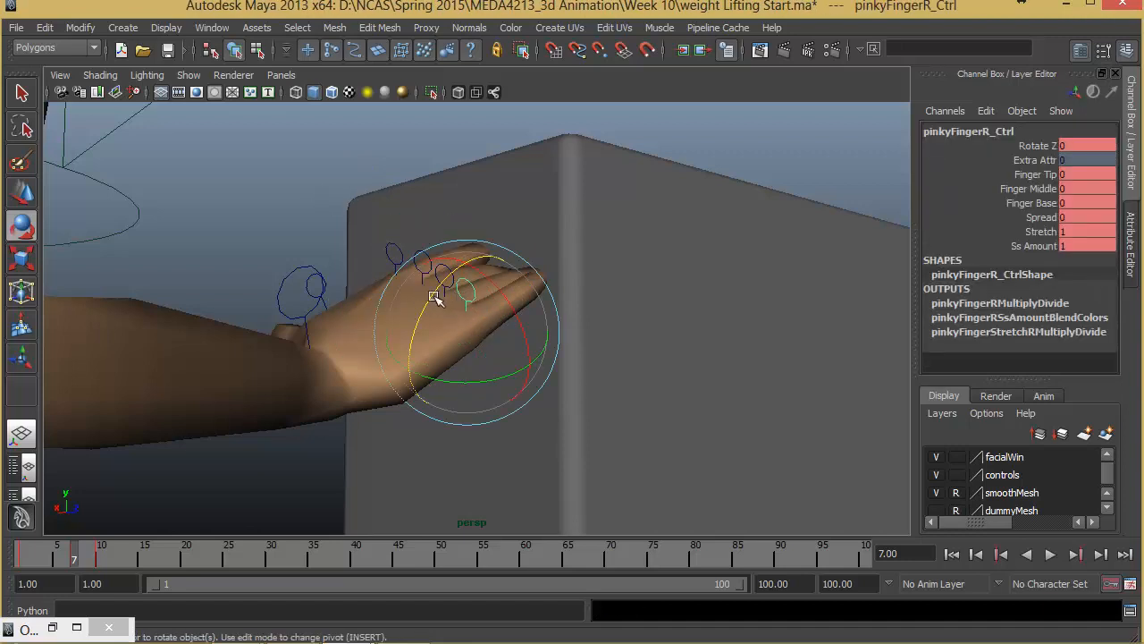
drag(434, 294, 439, 290)
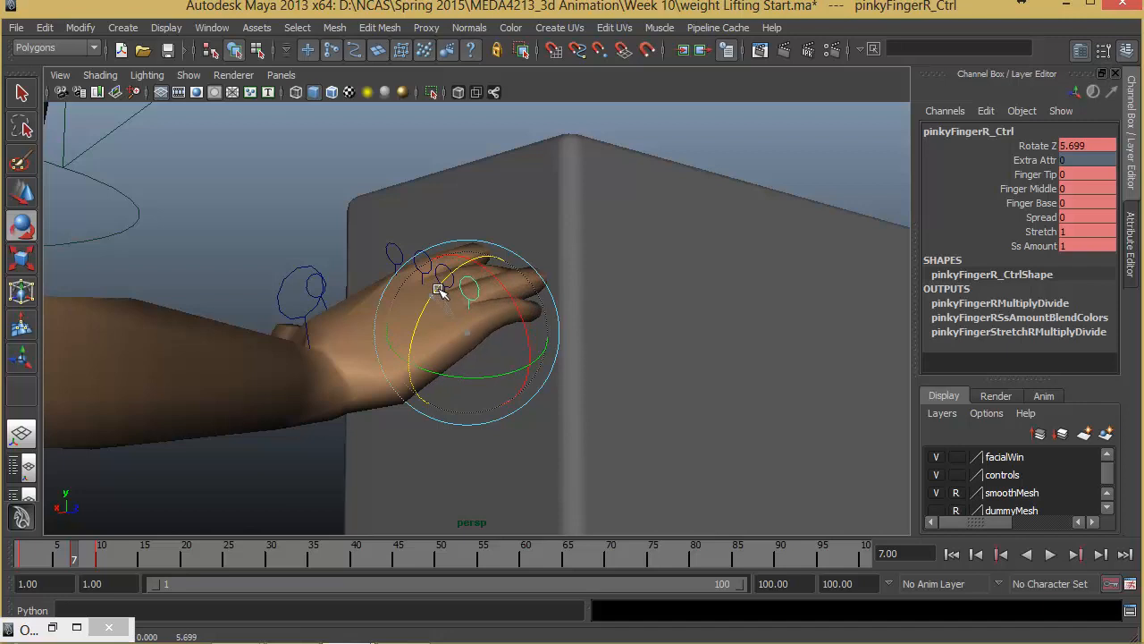
- At frame 7, bend the right ring finger to about 6.5 and the pinky to about 5.9 on Rotate Z, and play back the reach
click(270, 220)
click(451, 273)
drag(417, 281, 409, 282)
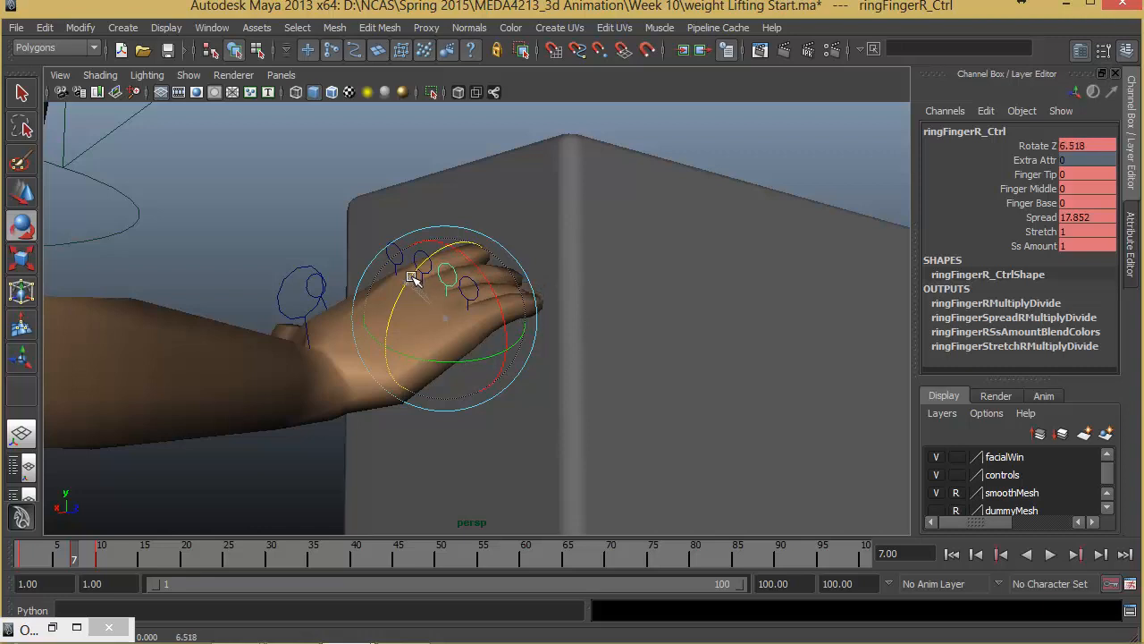
click(242, 235)
click(469, 284)
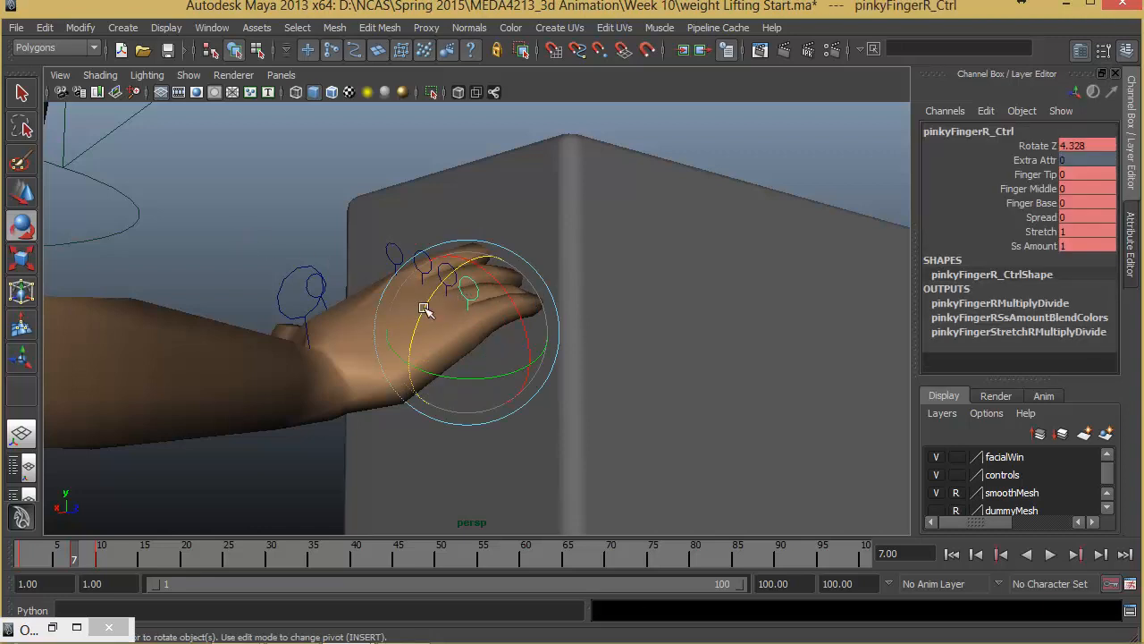
drag(424, 308, 622, 351)
drag(68, 567, 30, 557)
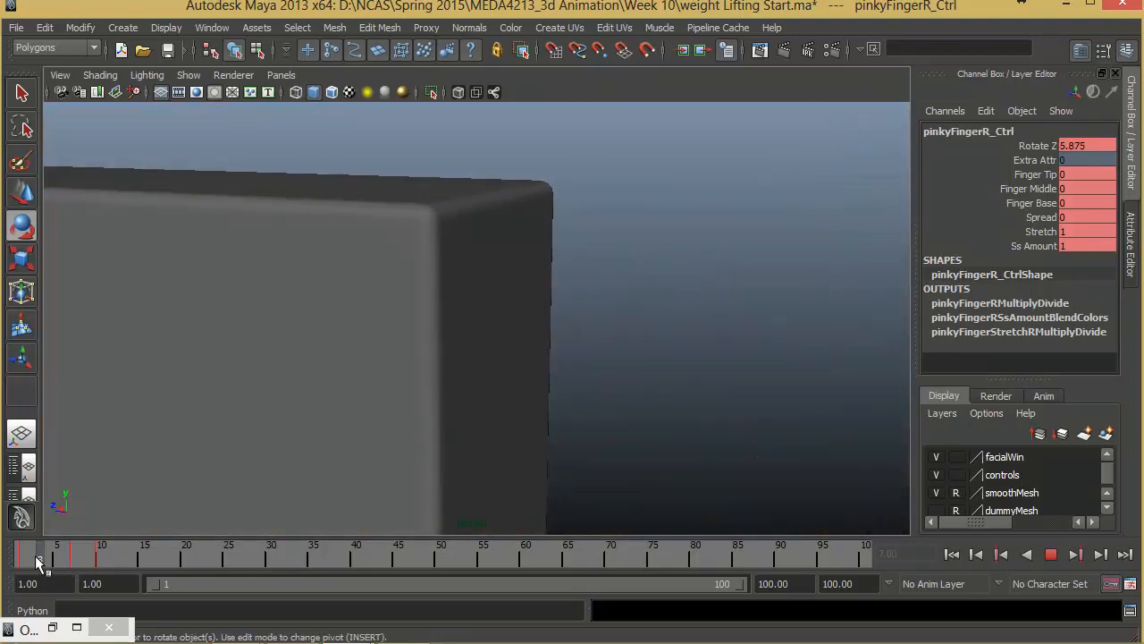
alt+drag(455, 450, 291, 398)
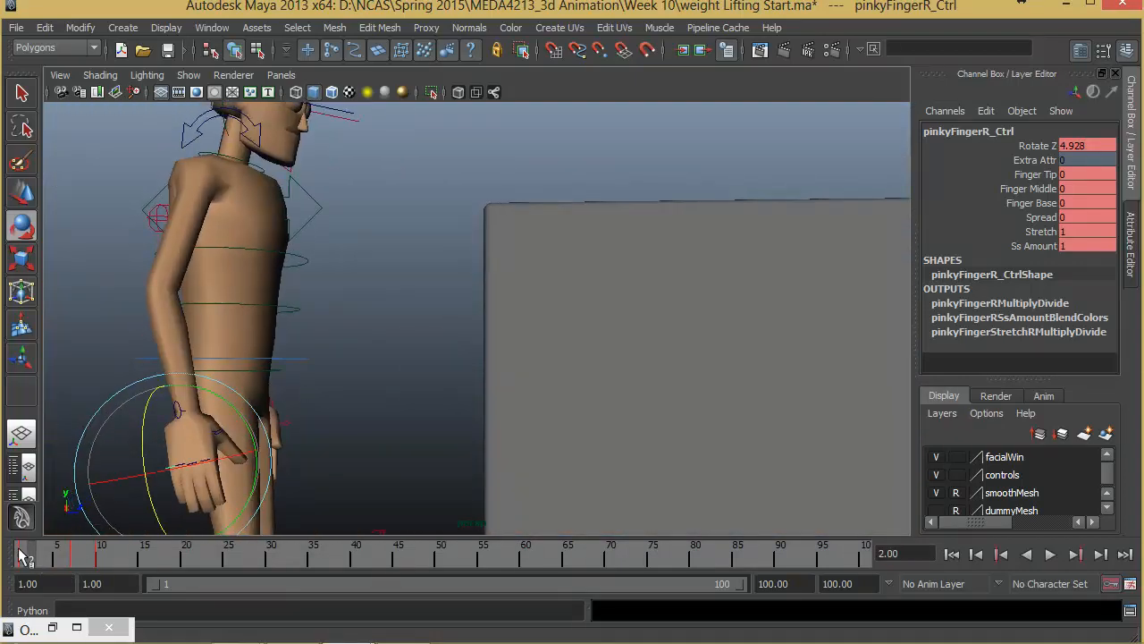
key(alt+v)
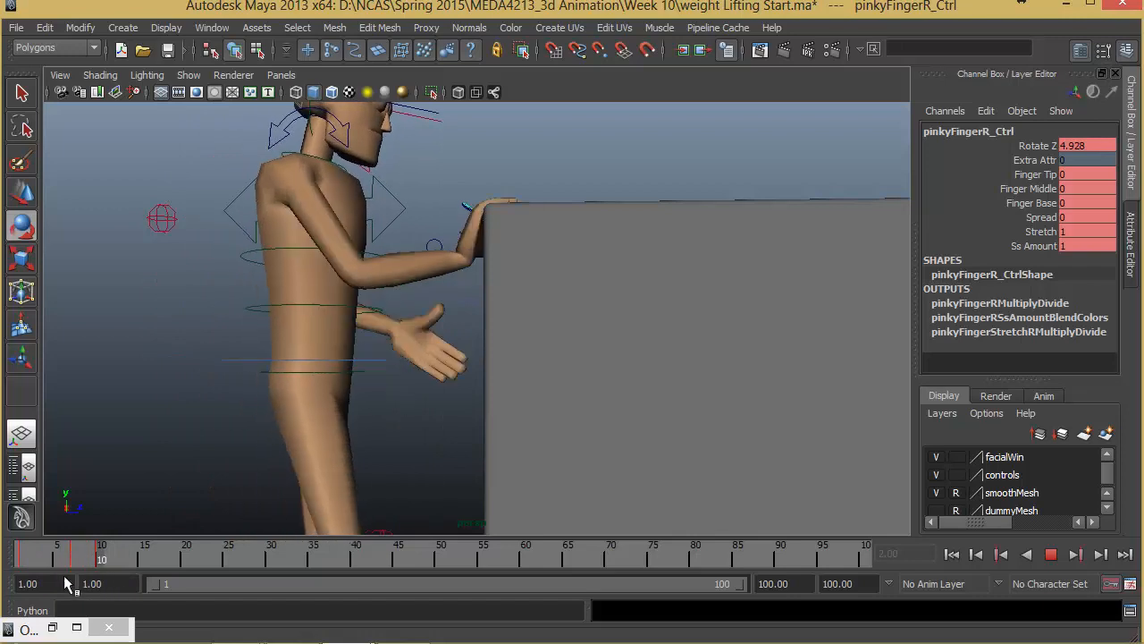
key(Escape)
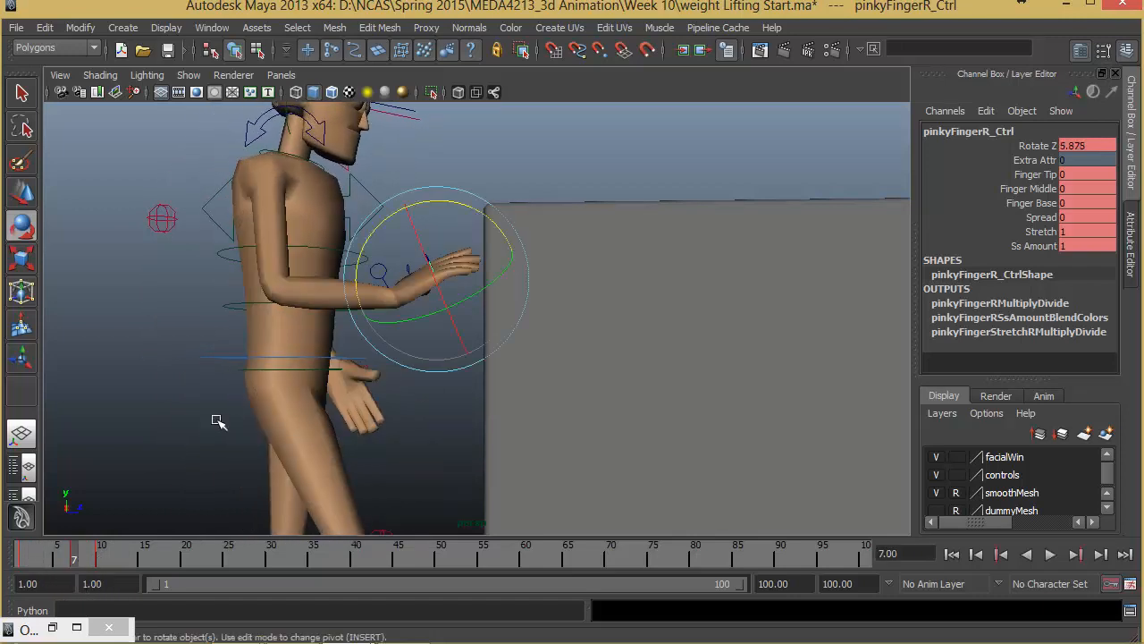
- At frame 7, raise the right arm's IK control by about 21 units so the hand sits above the box's upper edge
click(459, 167)
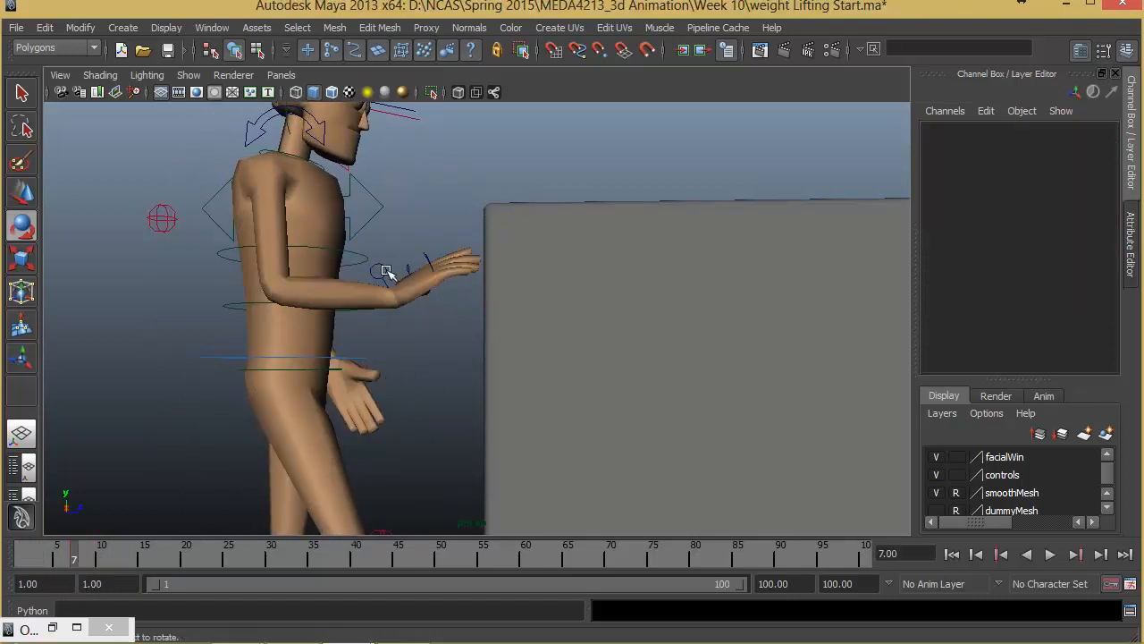
click(386, 271)
alt+drag(447, 319, 331, 463)
key(alt+v)
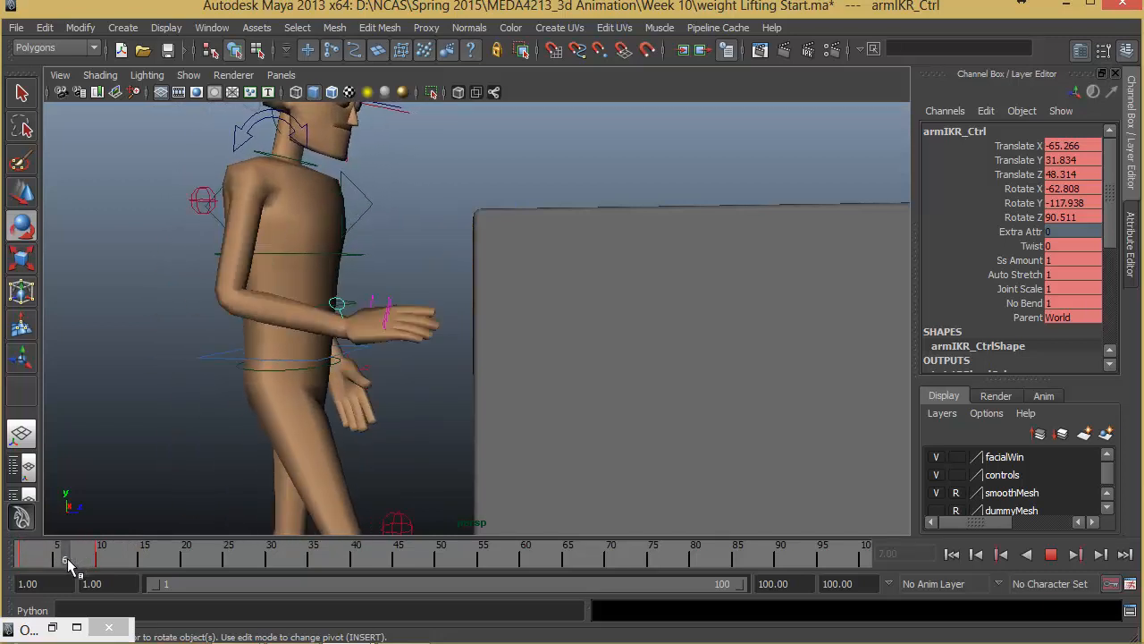
click(72, 557)
key(w)
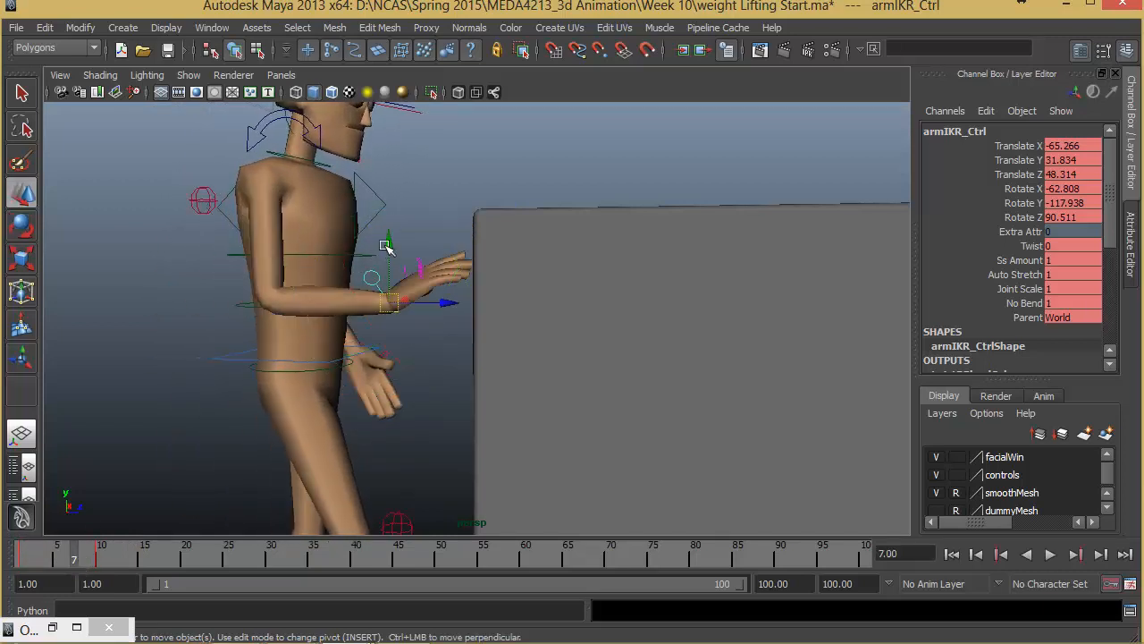
drag(385, 247, 379, 186)
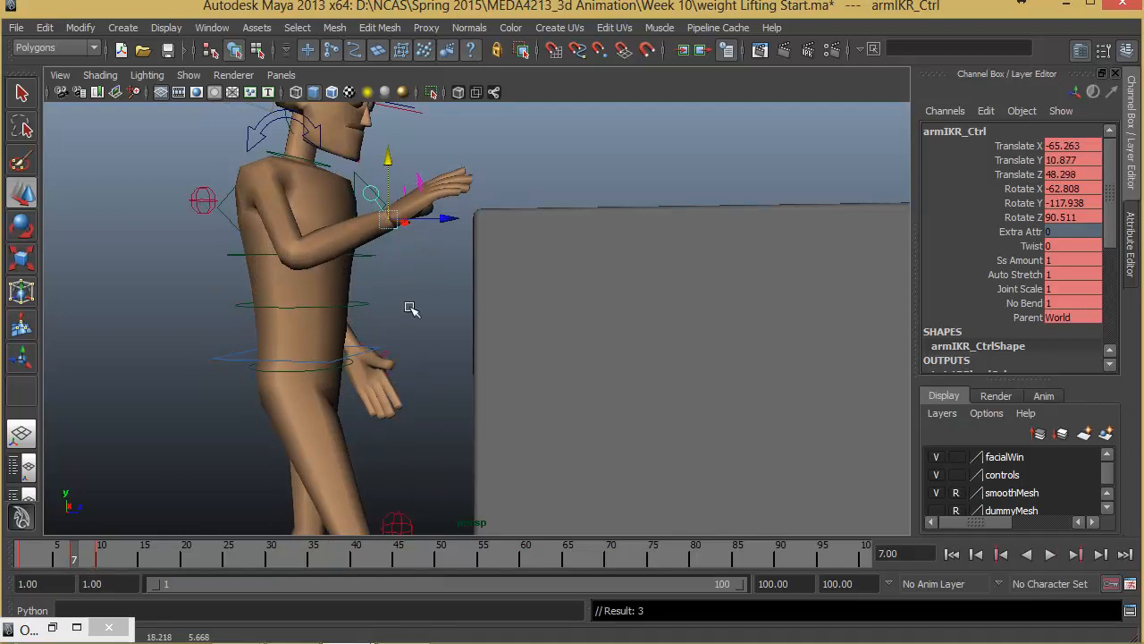
- Rotate the right arm's IK control at frame 7 to about -26, -161.5 and 39.5 on X, Y and Z, and play it back
alt+drag(412, 308, 539, 319)
key(e)
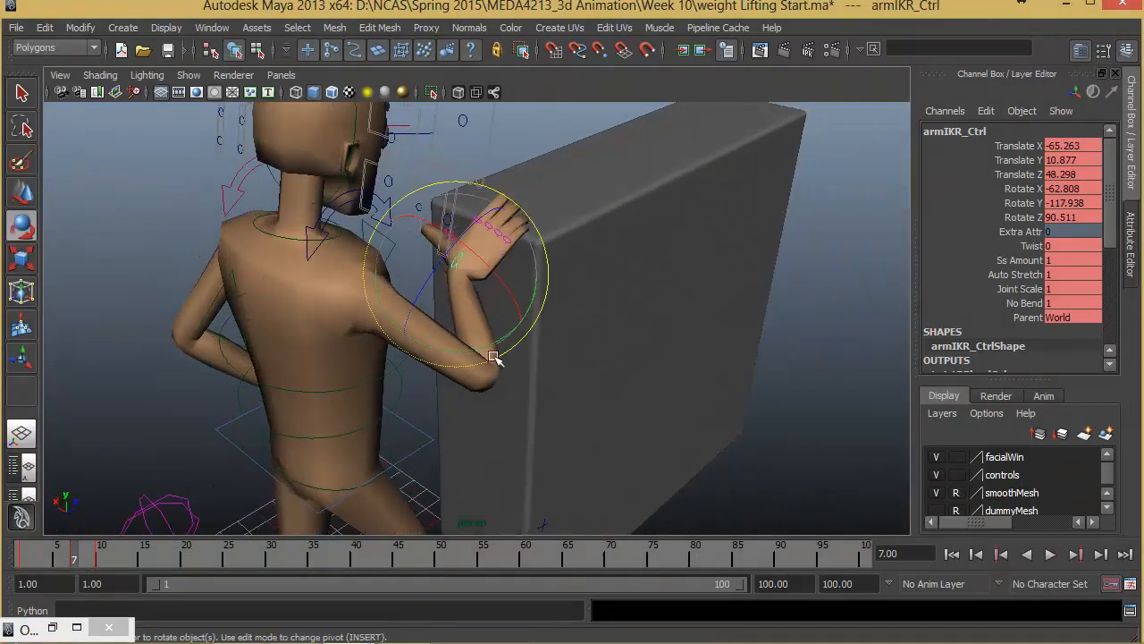
drag(494, 358, 541, 368)
alt+drag(470, 391, 366, 404)
key(alt+v)
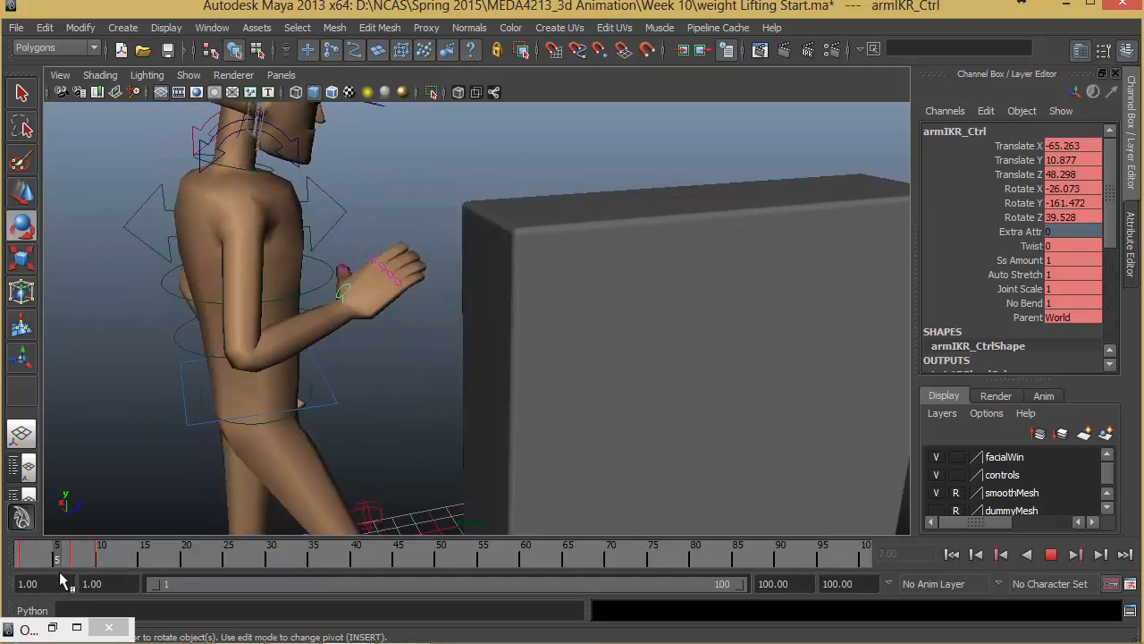
- At frame 11, select the left hand's four finger controls together, and scrub back to frame 1
click(112, 561)
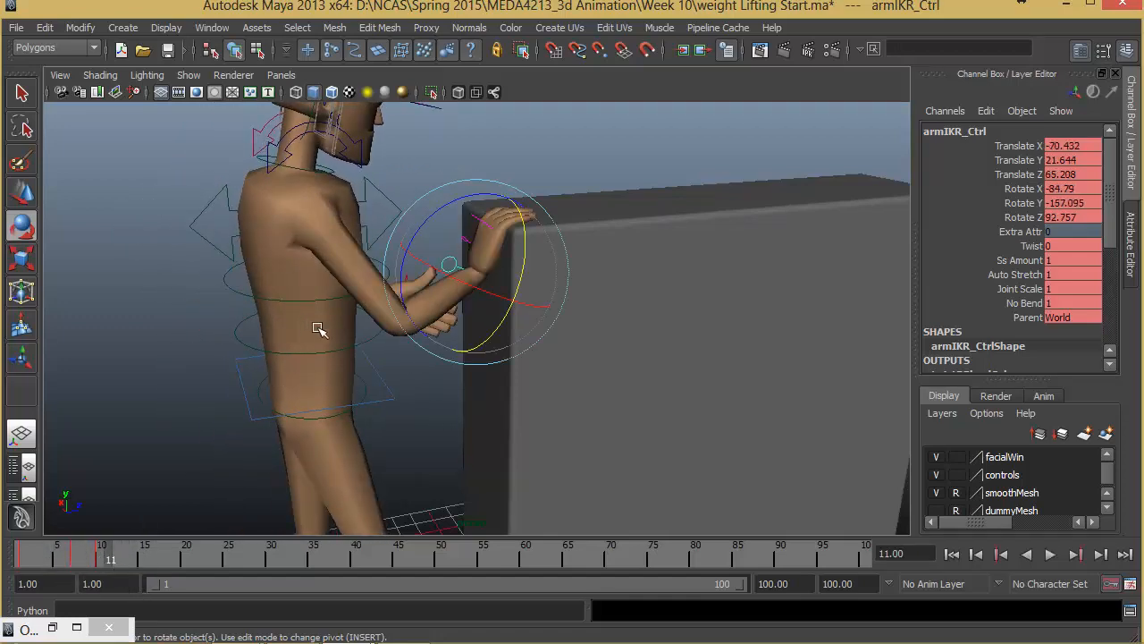
alt+drag(312, 327, 539, 419)
click(539, 420)
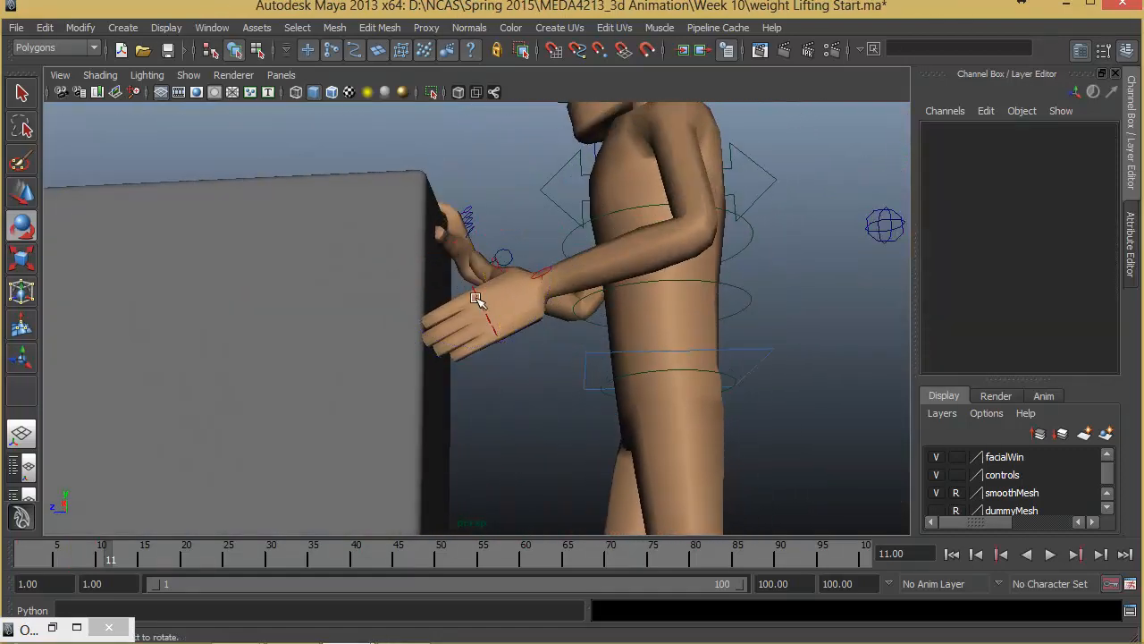
alt+drag(479, 301, 441, 377)
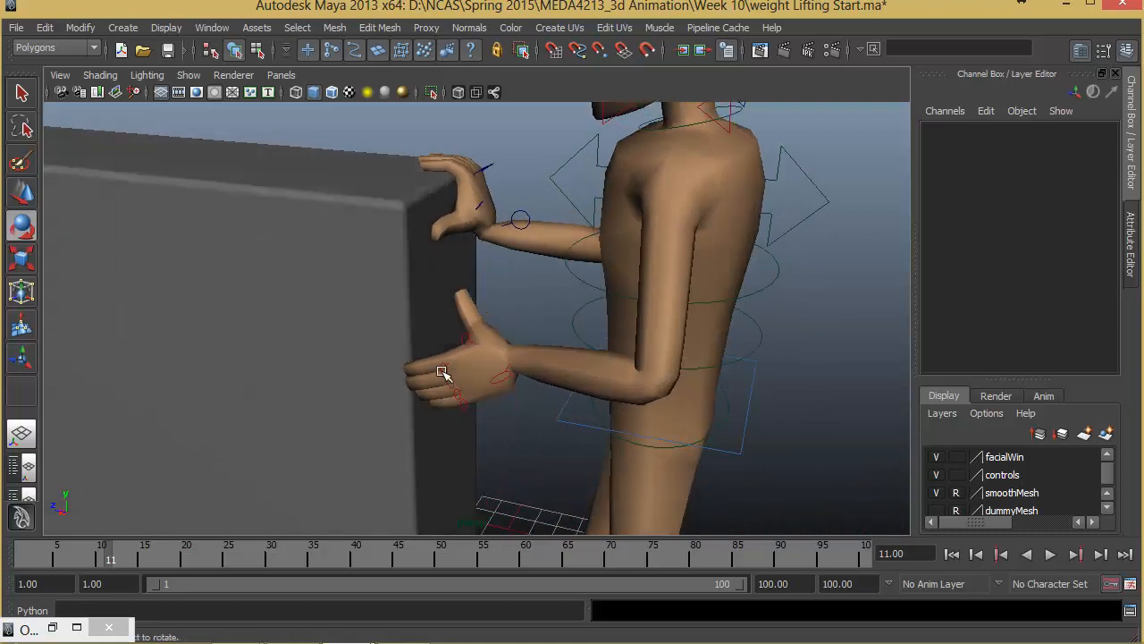
click(444, 381)
key(w)
click(453, 404)
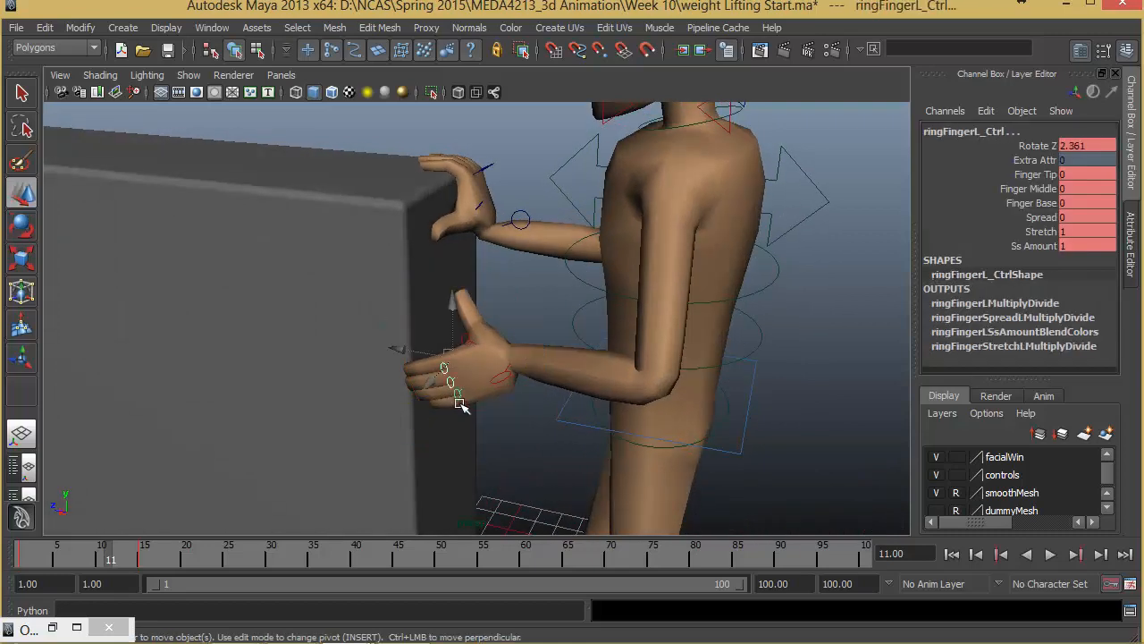
click(461, 411)
mouse_move(472, 438)
alt+mouse_down()
mouse_move(408, 417)
mouse_move(480, 428)
mouse_move(466, 449)
alt+mouse_up()
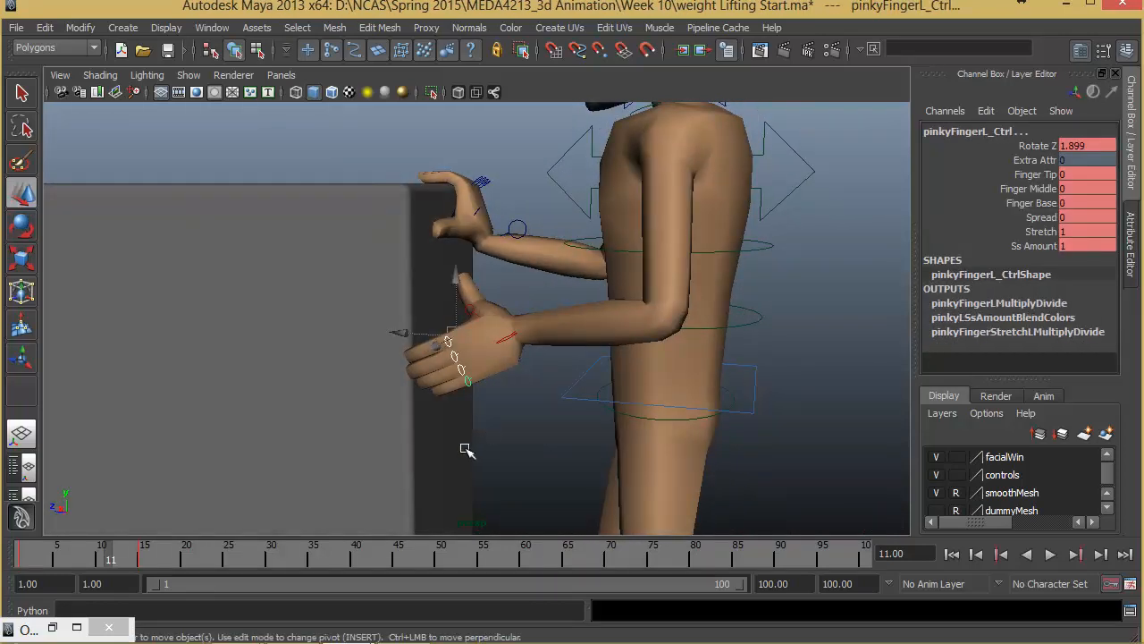
drag(135, 560, 18, 566)
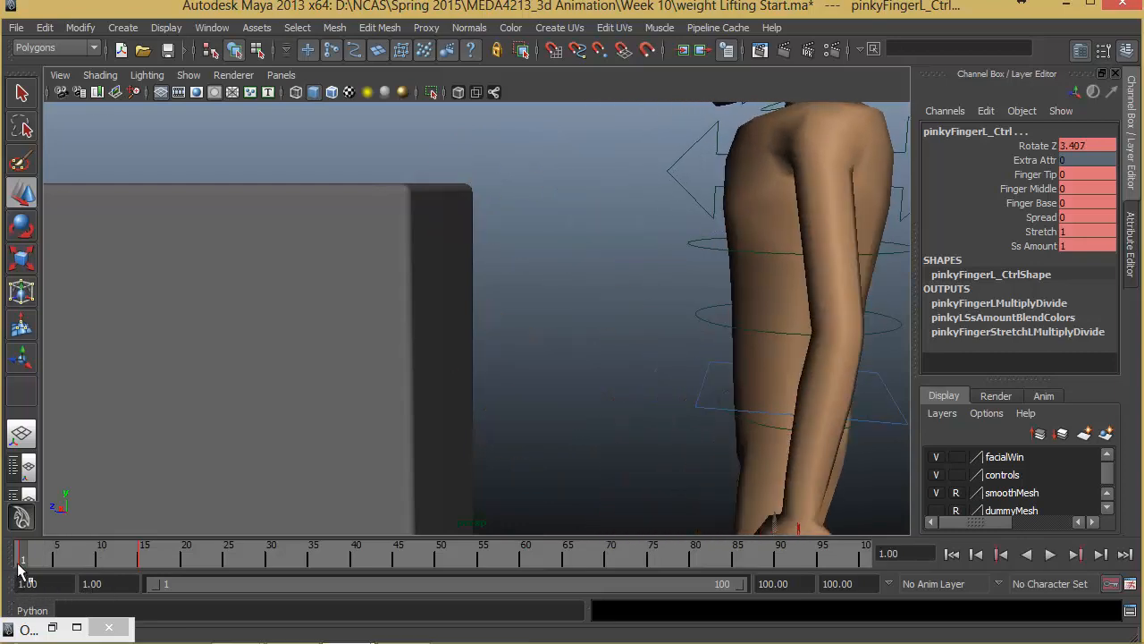
- Add the left arm's IK control to the finger selection, shift their frame 1 keys to frame 5, and play back the timing
alt+drag(242, 459, 721, 355)
click(721, 339)
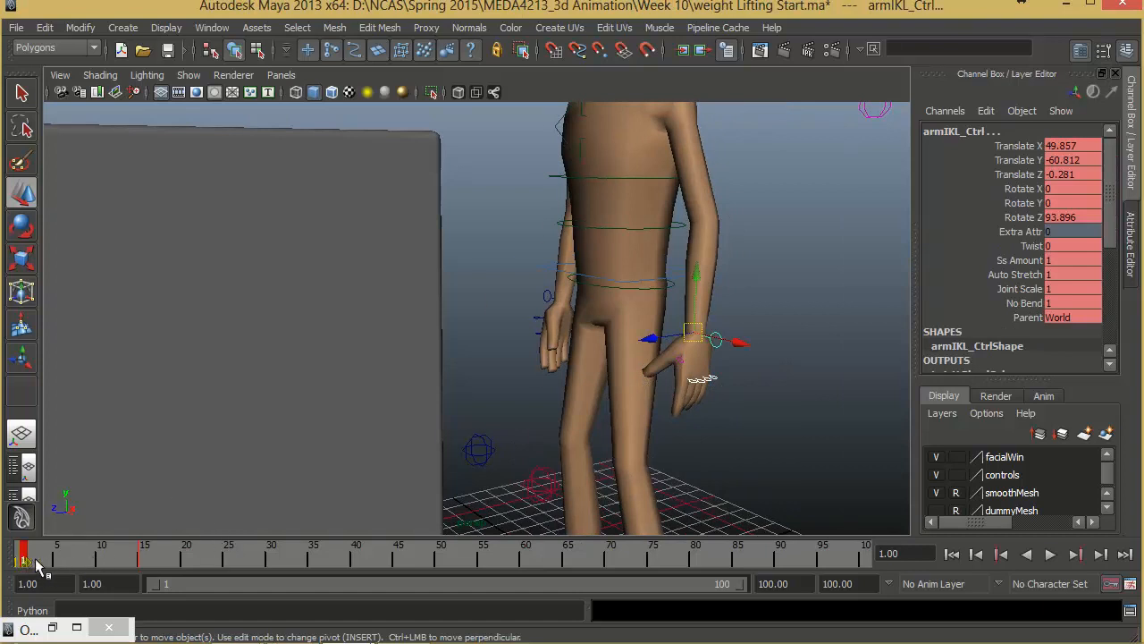
click(203, 556)
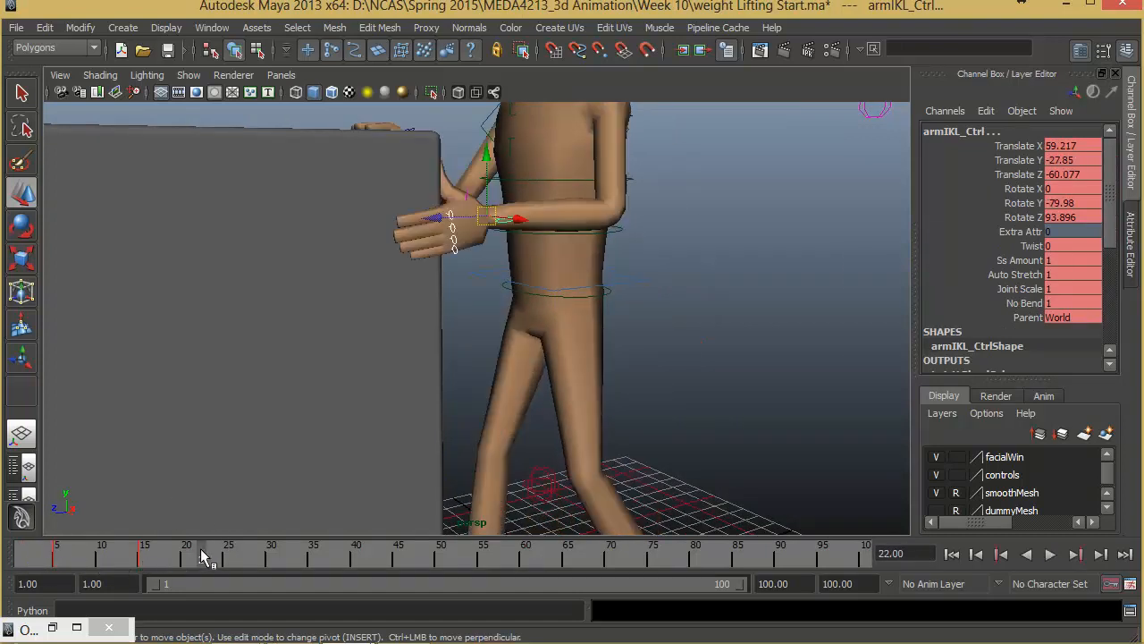
key(alt+v)
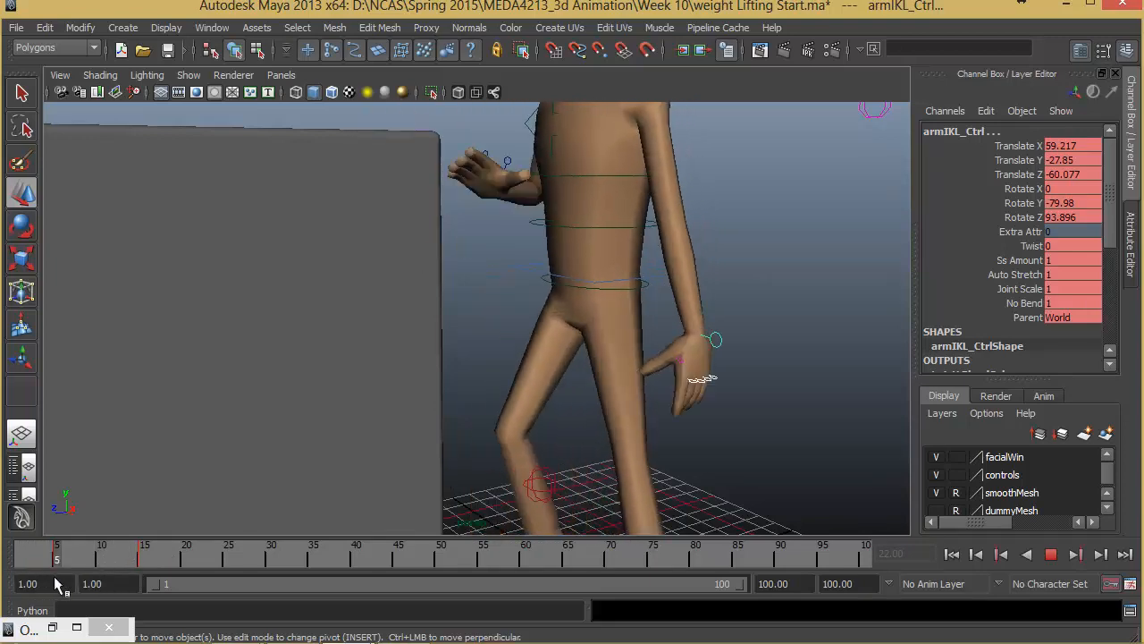
key(Escape)
- Select only the left arm's IK control, move its key from frame 5 back to frame 1, and play back the motion
click(720, 360)
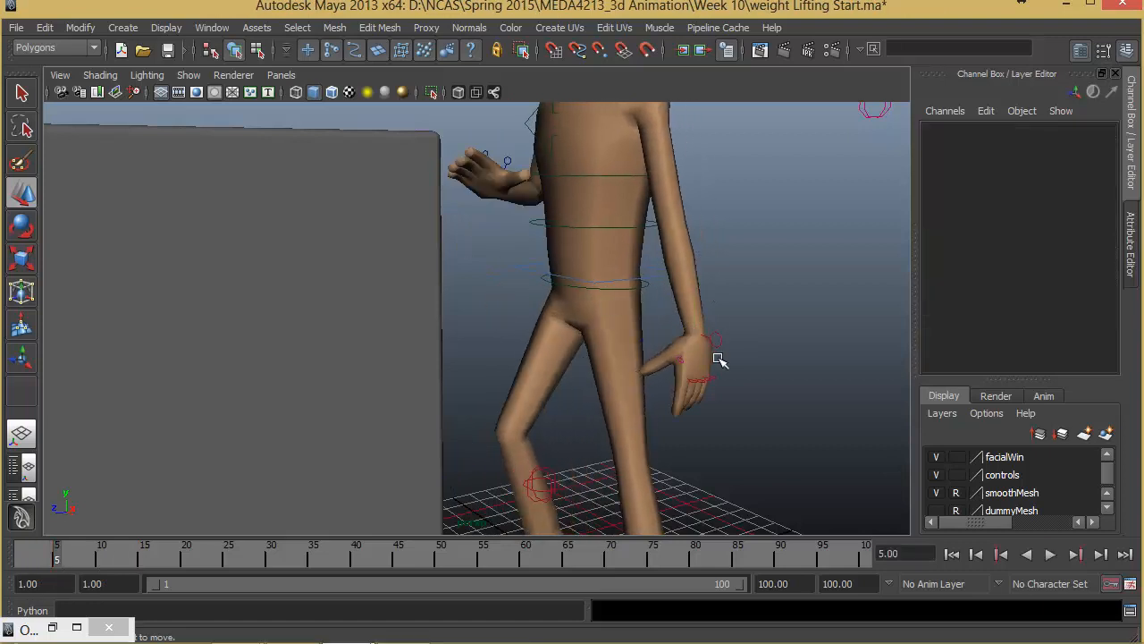
click(716, 354)
click(24, 561)
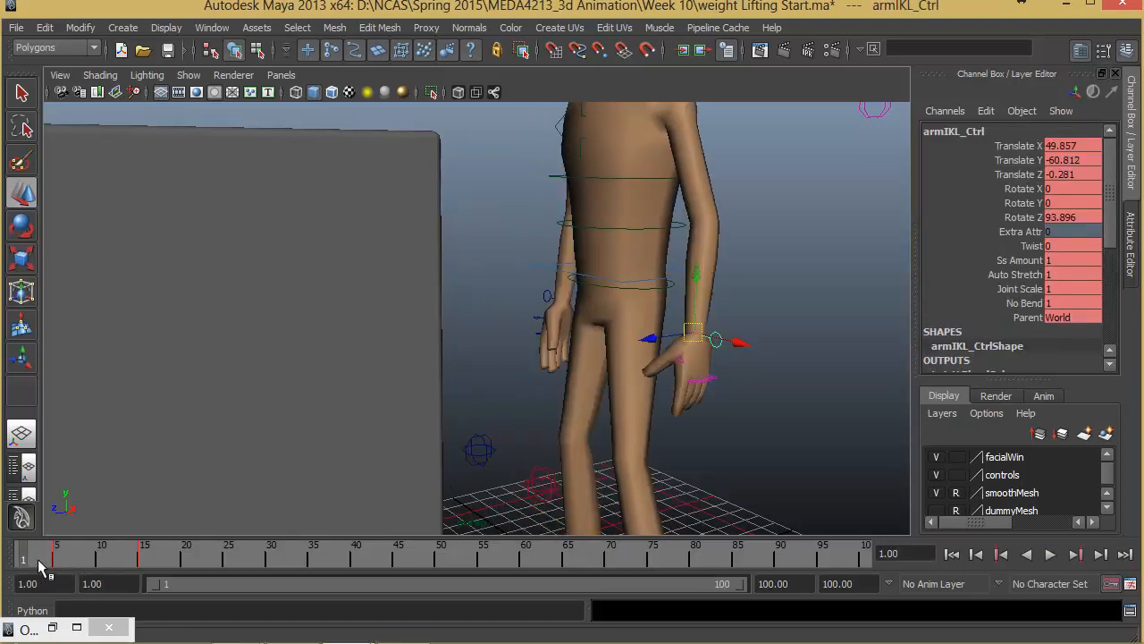
drag(40, 565, 55, 562)
key(alt+v)
key(alt+v)
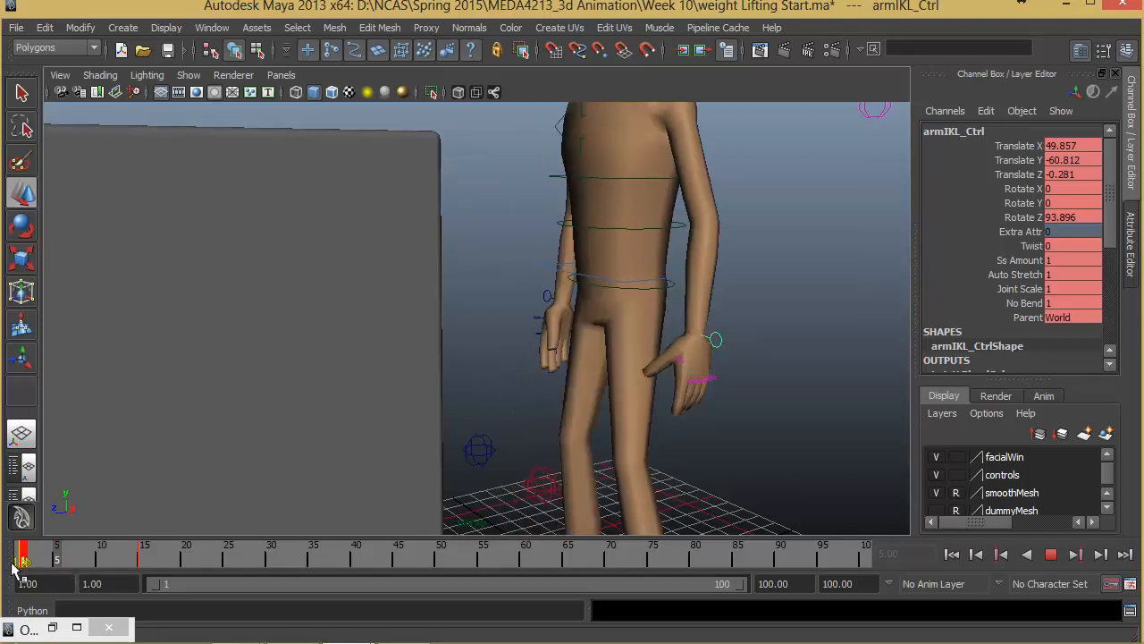
click(56, 565)
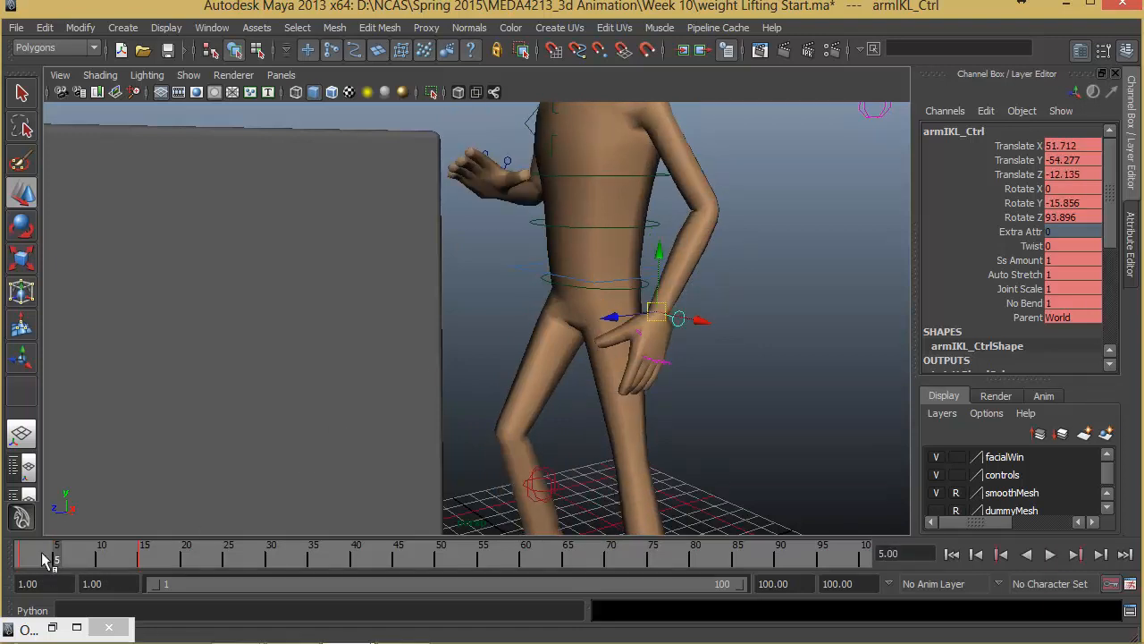
key(alt+v)
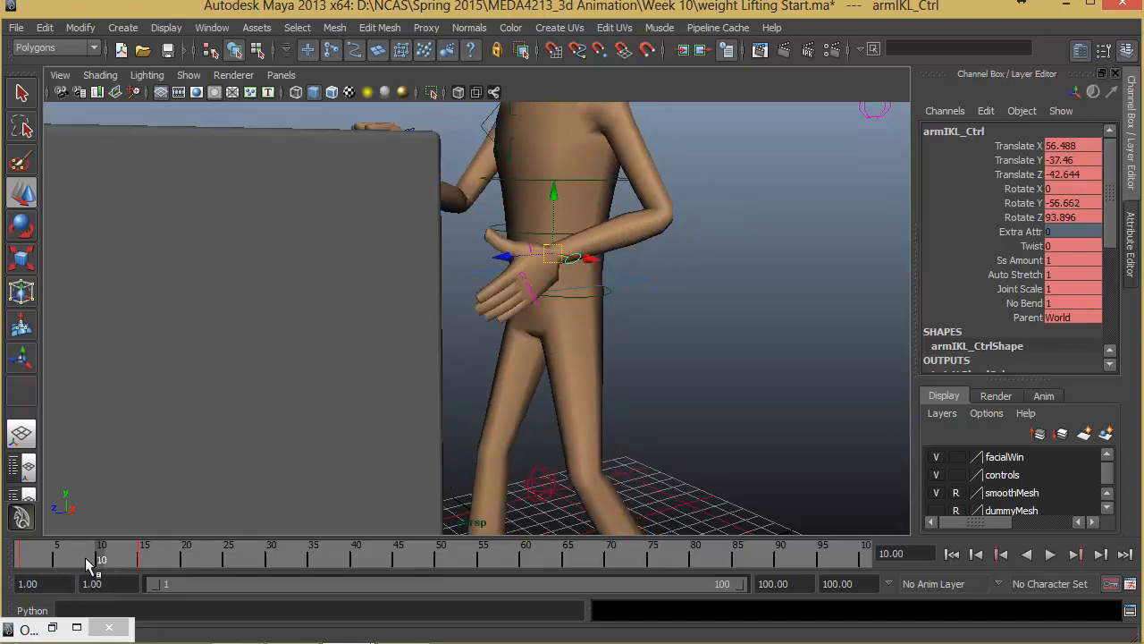
- At frame 5, pose the left arm's IK control at about -59.9 Translate Y, 0.4 Translate Z and 9.7 Rotate Y, and play it back
drag(92, 567, 57, 567)
alt+drag(408, 472, 501, 394)
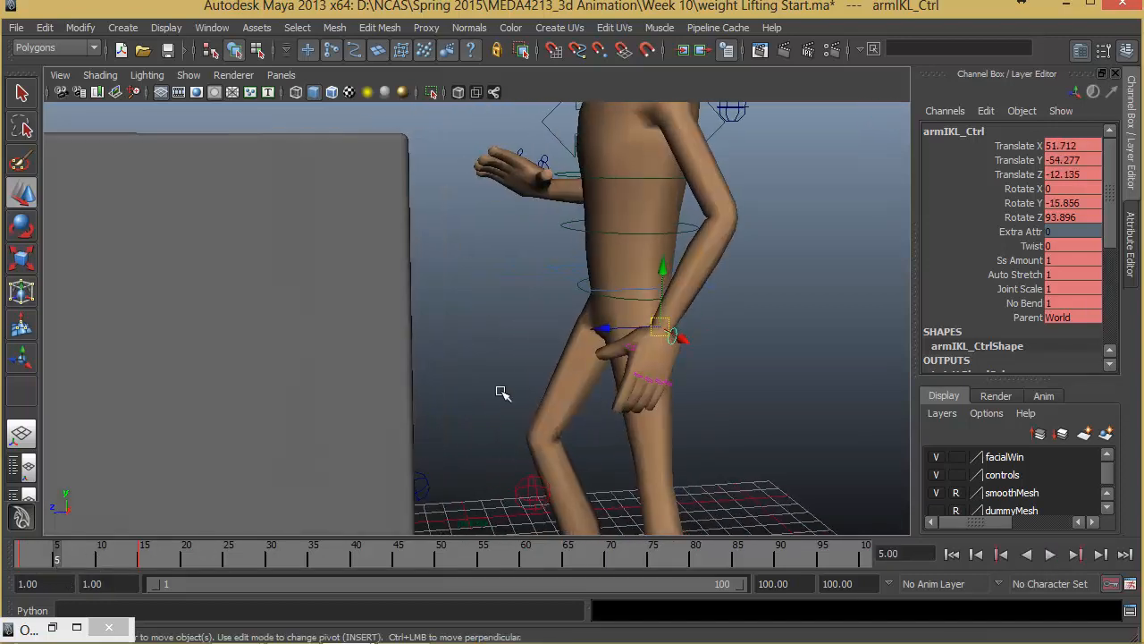
drag(662, 260, 666, 288)
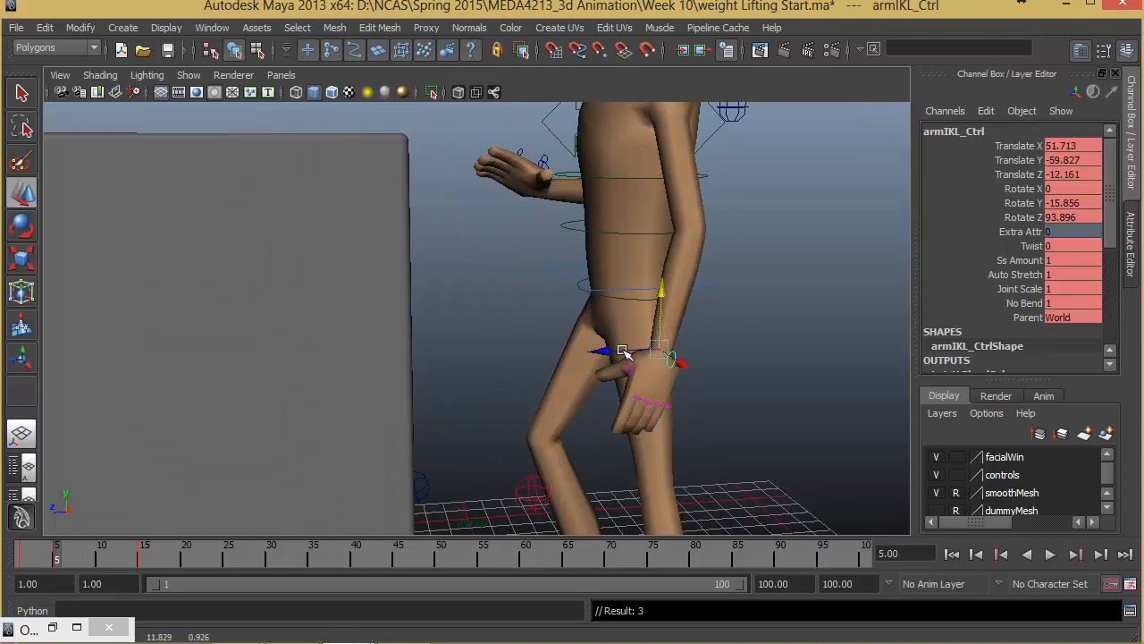
drag(623, 351, 669, 348)
key(e)
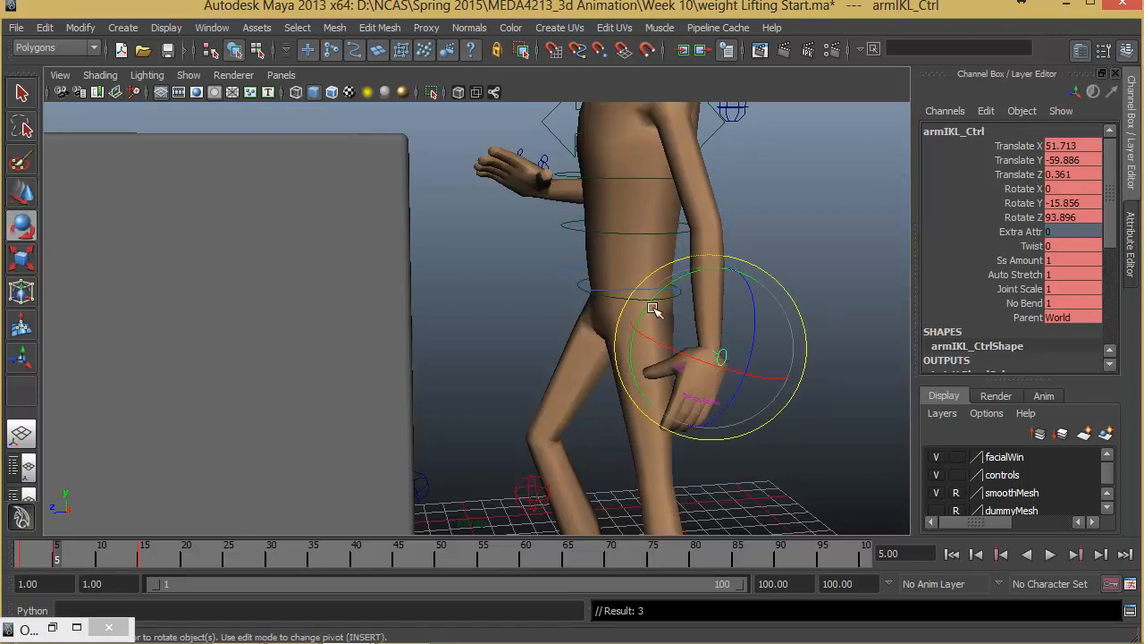
drag(654, 308, 636, 329)
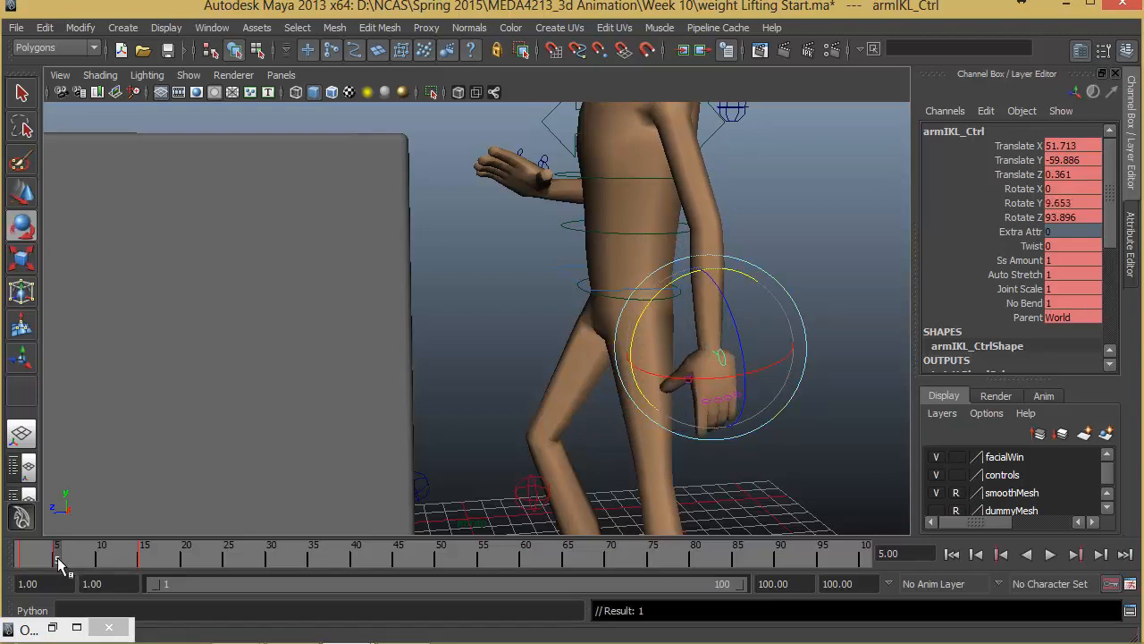
key(alt+v)
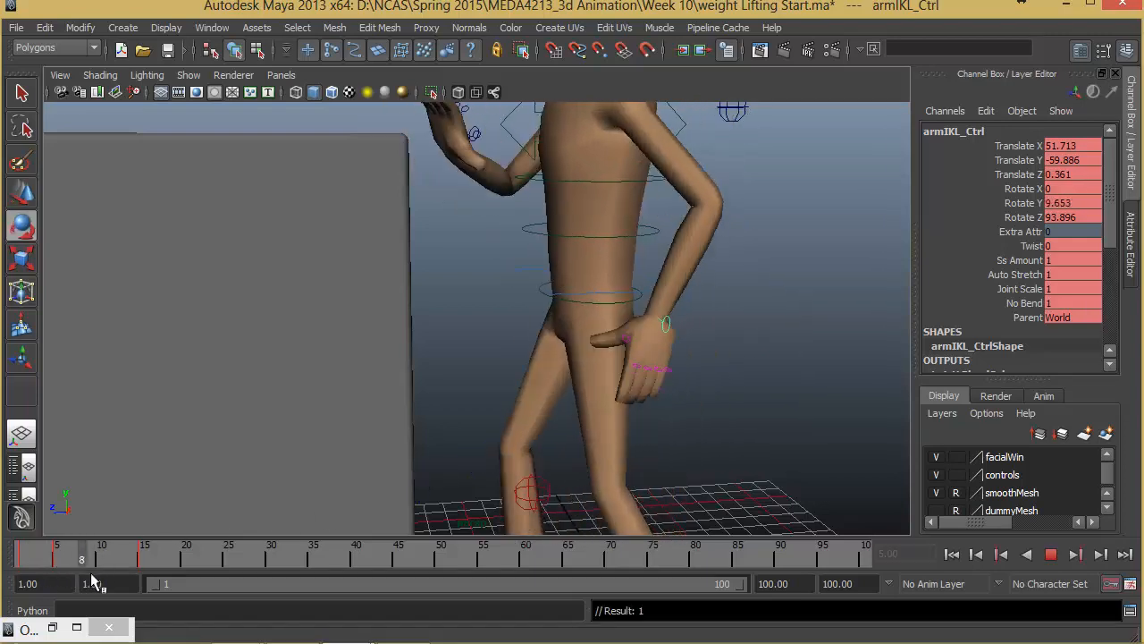
key(alt+v)
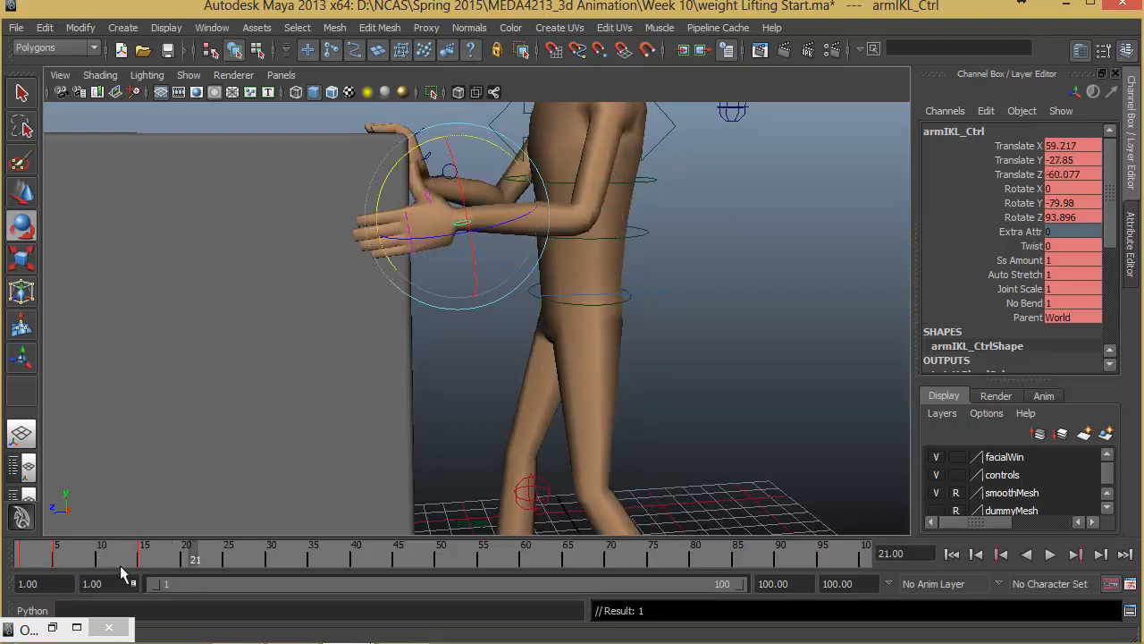
- At frame 12, pose the left arm's IK control at about 46.1 Translate X, 71.4 Rotate X, -70.3 Rotate Y and 21.5 Rotate Z
drag(145, 557, 119, 564)
key(e)
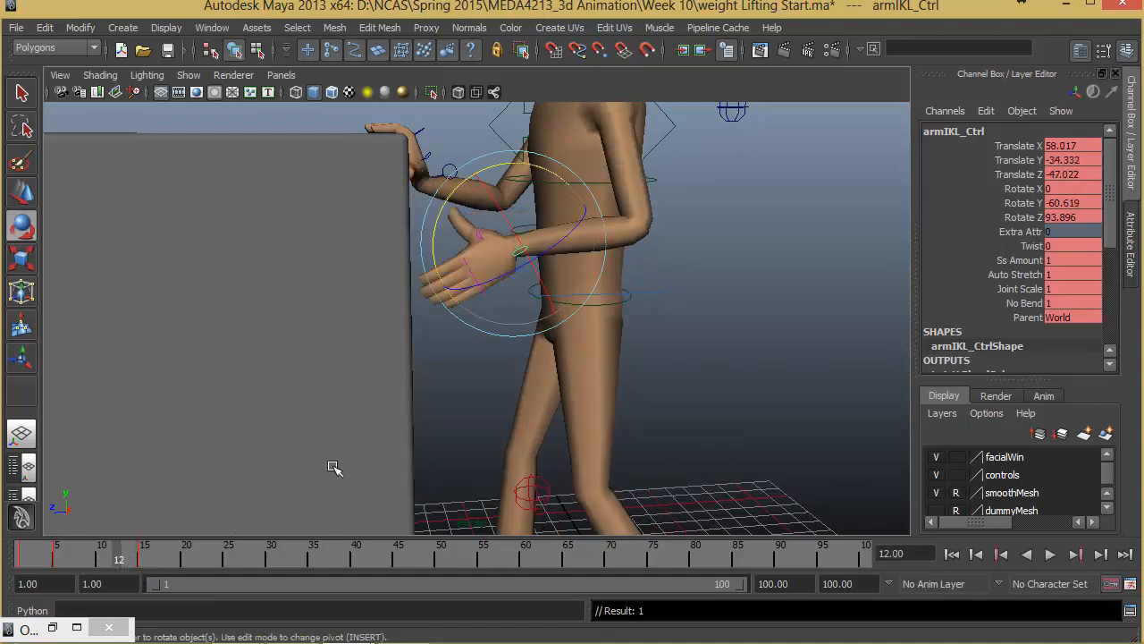
mouse_move(499, 306)
alt+mouse_down()
mouse_move(475, 309)
mouse_move(506, 310)
alt+mouse_up()
alt+right_drag(506, 310, 536, 317)
alt+middle_drag(494, 312, 485, 366)
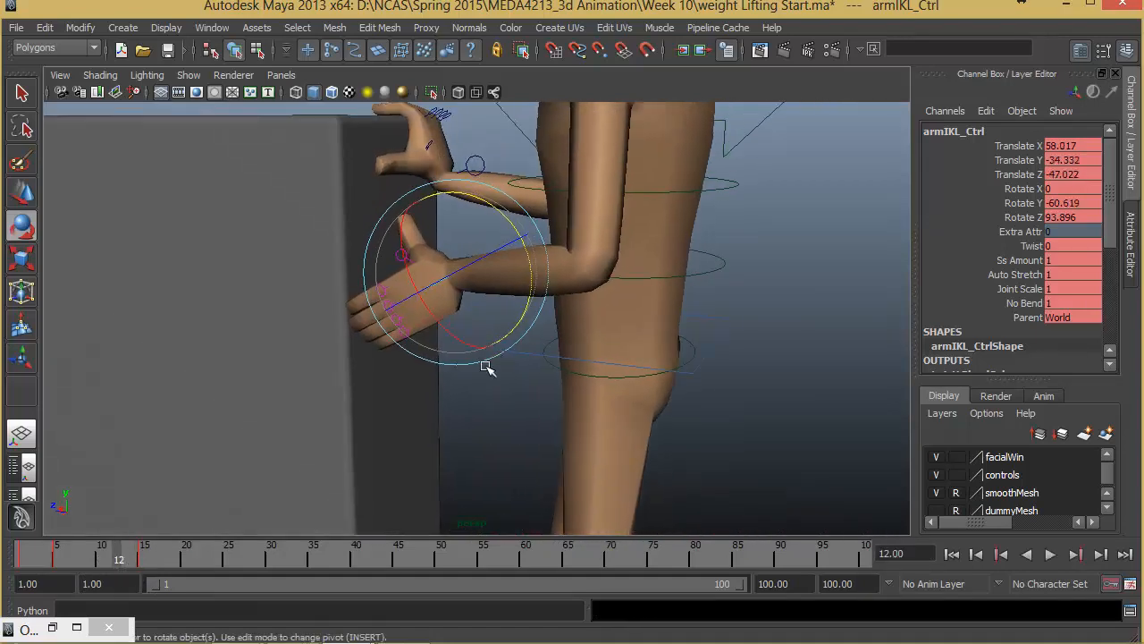
alt+drag(485, 365, 573, 432)
key(w)
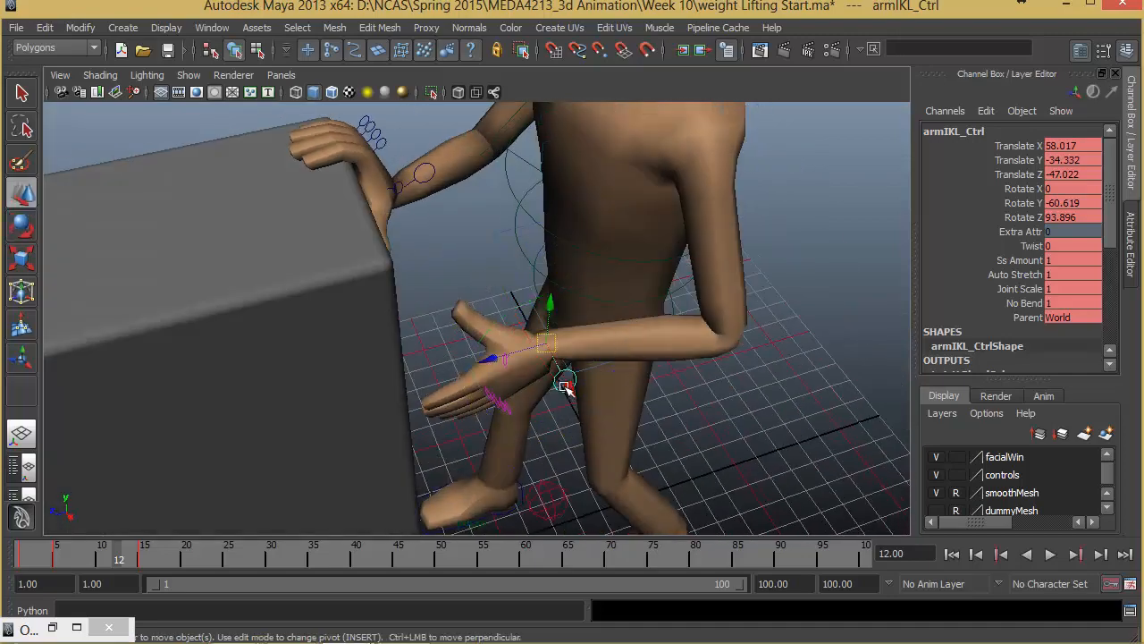
drag(565, 384, 703, 323)
alt+drag(699, 371, 575, 360)
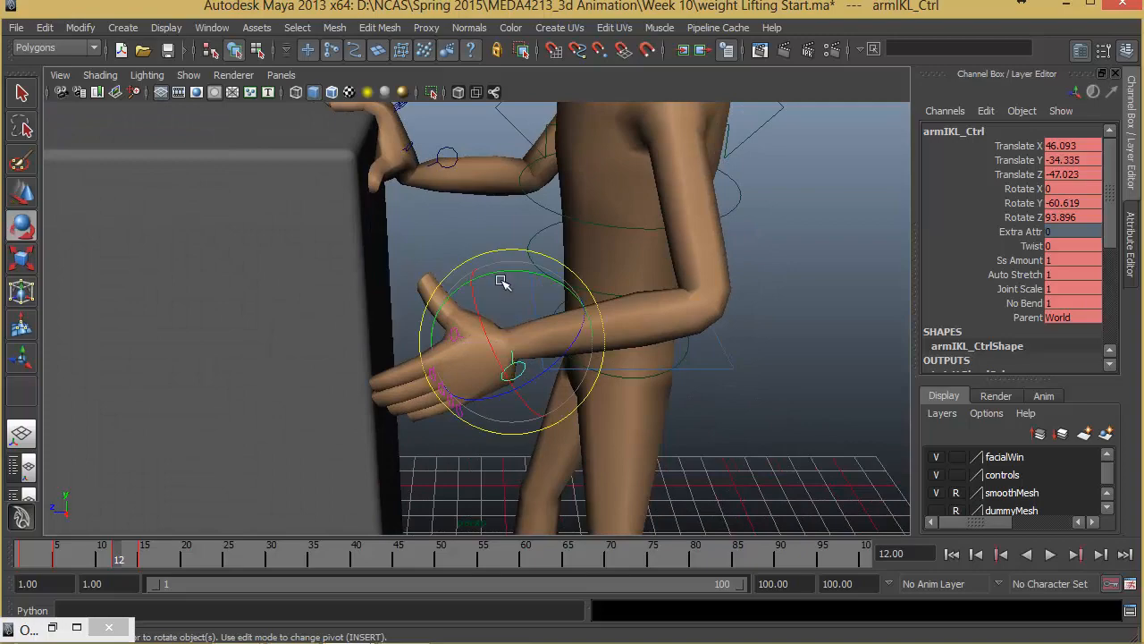
drag(536, 276, 404, 358)
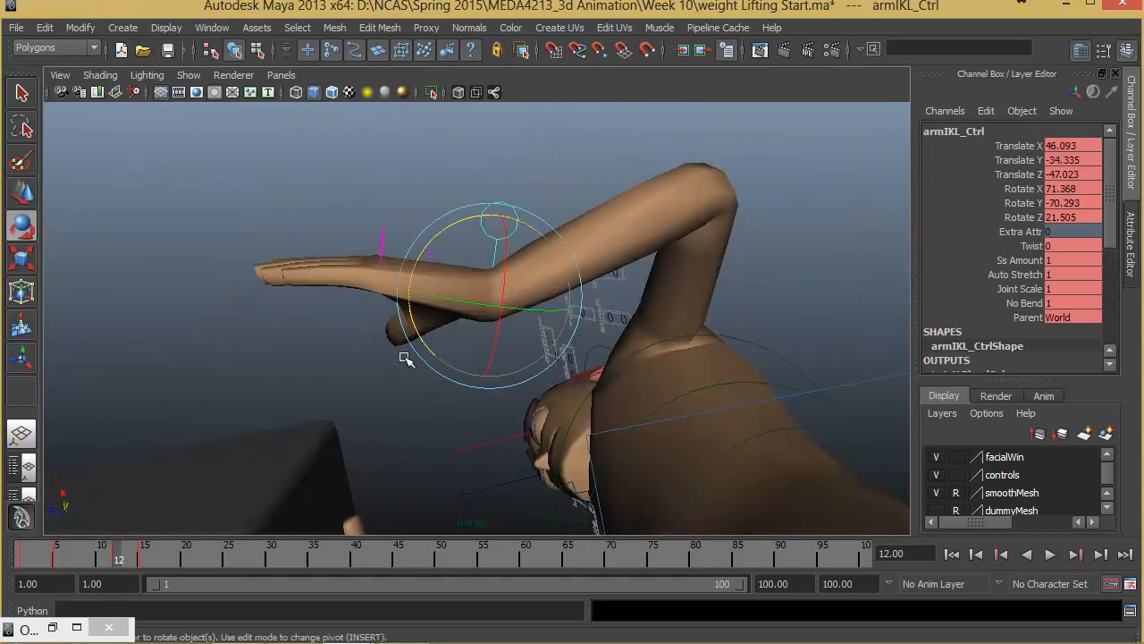
- Select the left hand's four finger controls, rotate them to about -3.5 Rotate Z on the pinky at frame 12, and play back the motion
click(389, 245)
mouse_move(422, 205)
mouse_down()
mouse_move(435, 212)
mouse_move(423, 202)
mouse_up()
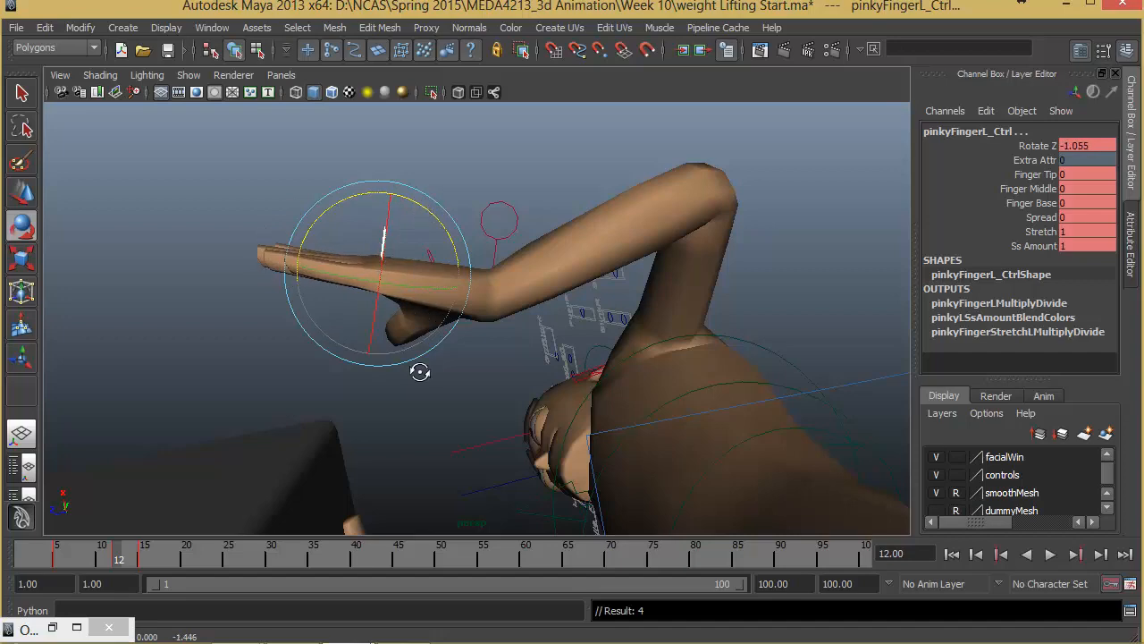
alt+drag(421, 372, 348, 232)
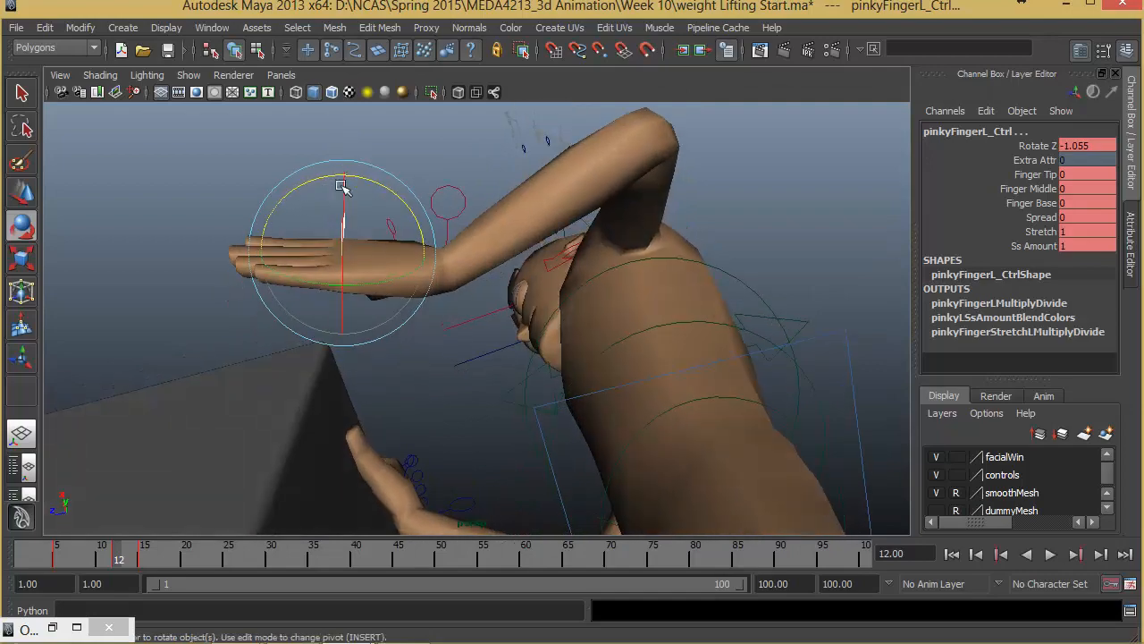
drag(340, 186, 429, 358)
key(alt+v)
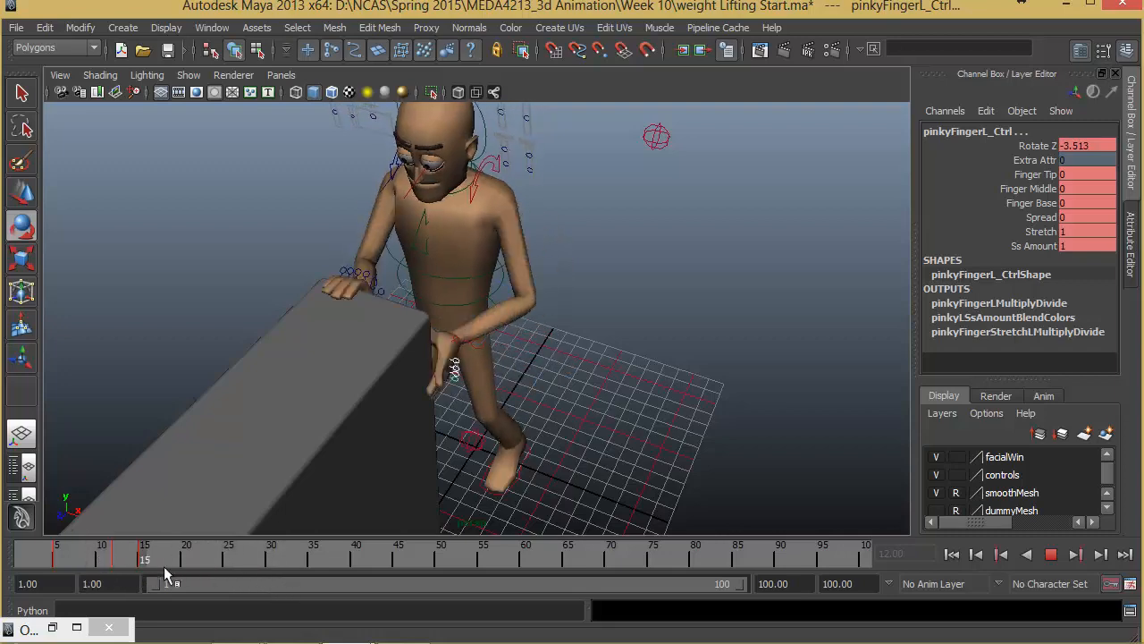
- At frame 15, select the left arm's IK control and move it sideways to about 62 Translate X
drag(182, 566, 138, 563)
alt+drag(384, 446, 263, 404)
alt+right_drag(263, 404, 368, 358)
alt+middle_drag(367, 357, 378, 383)
click(421, 259)
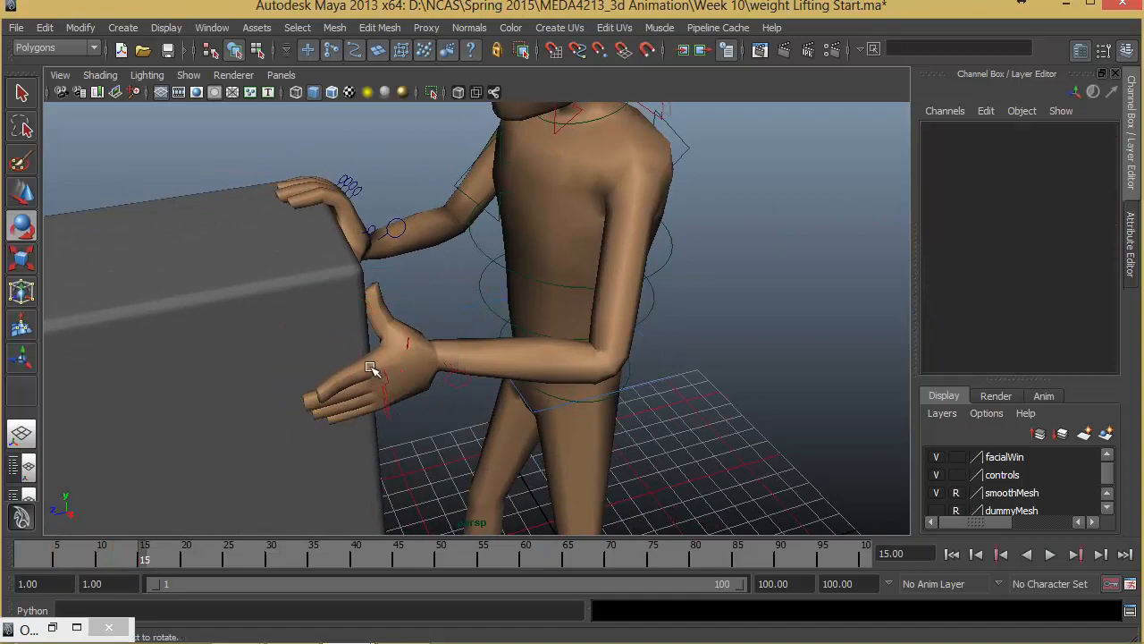
click(384, 388)
alt+drag(386, 392, 504, 502)
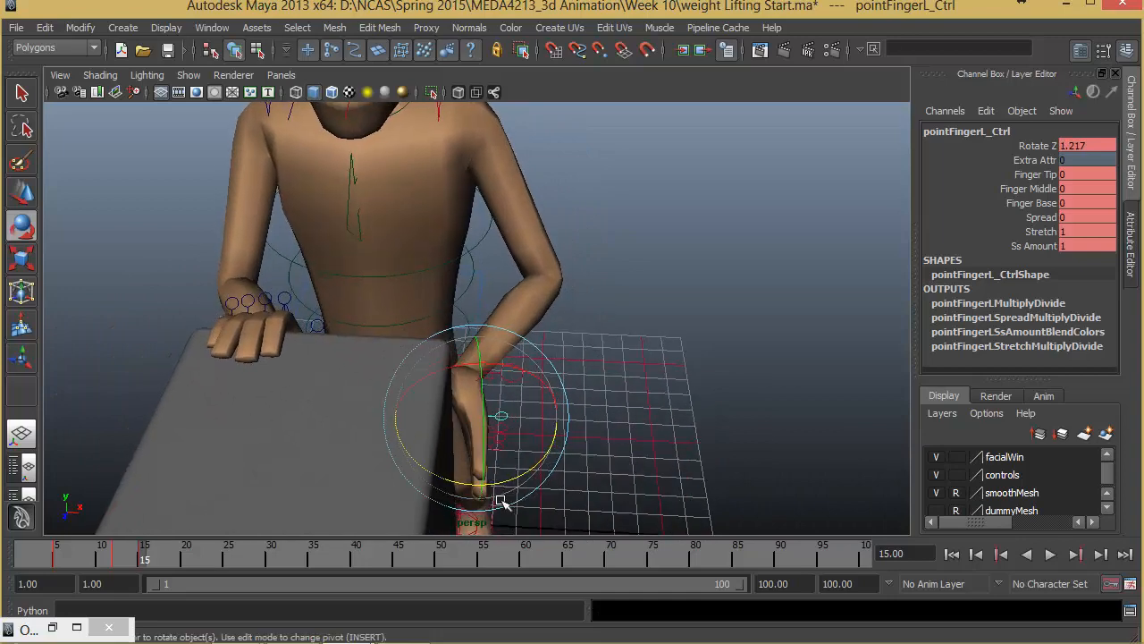
click(614, 391)
click(518, 381)
click(519, 380)
alt+drag(518, 380, 531, 422)
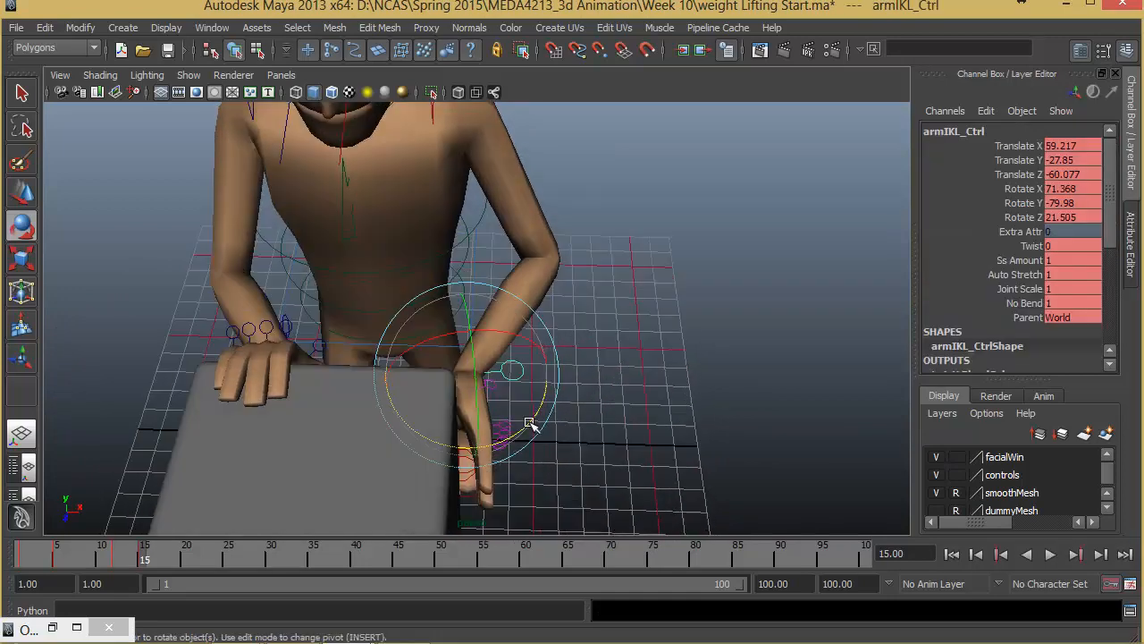
key(w)
drag(525, 377, 676, 334)
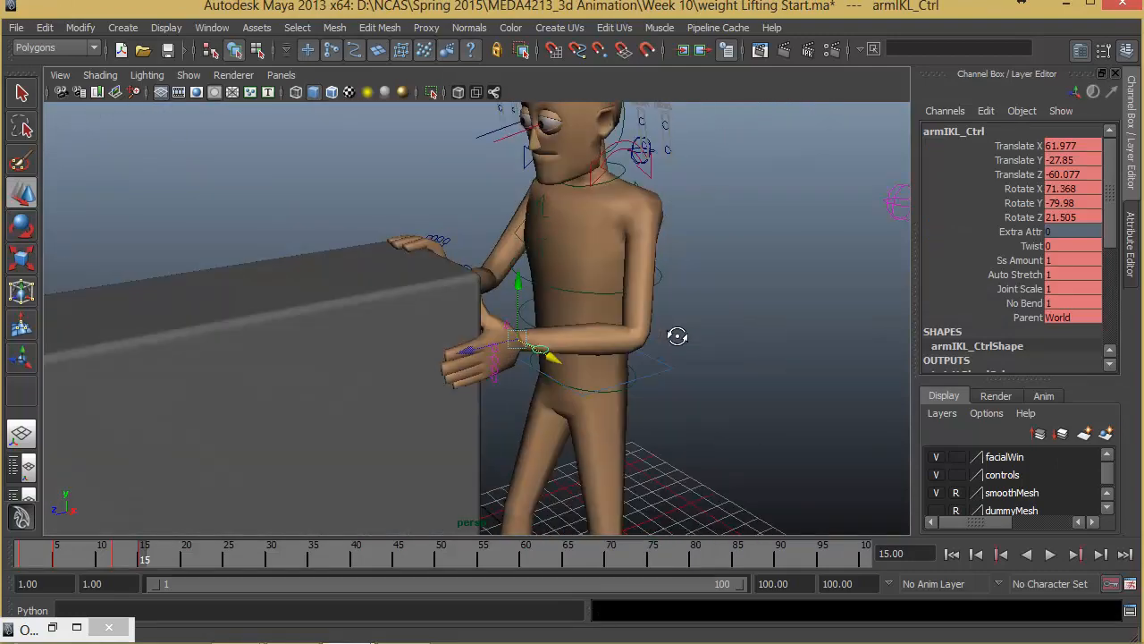
- View the whole character and box, and play back the reach from frame 1
scroll(617, 361, down, 5)
alt+middle_drag(603, 370, 597, 330)
alt+drag(597, 331, 610, 369)
alt+middle_drag(611, 369, 623, 383)
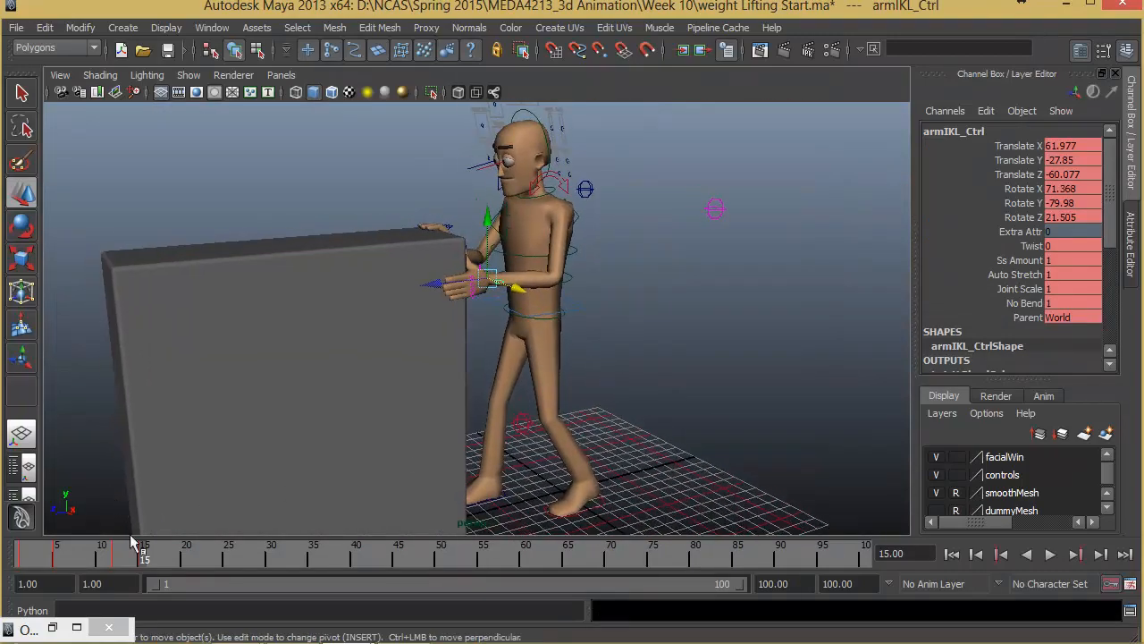
drag(148, 561, 21, 561)
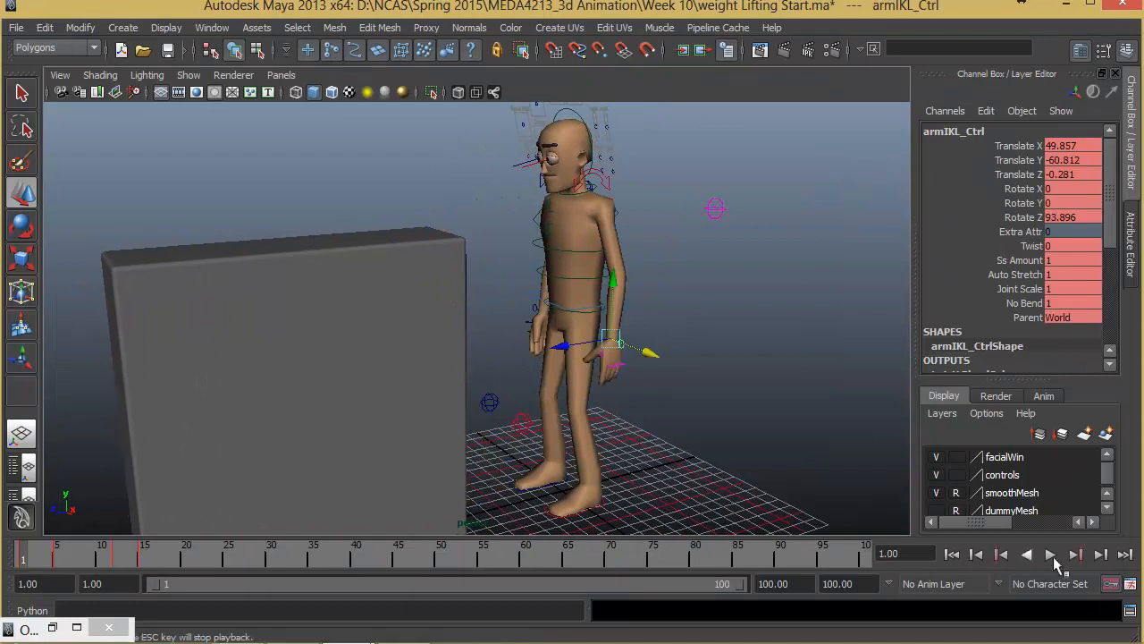
click(1051, 554)
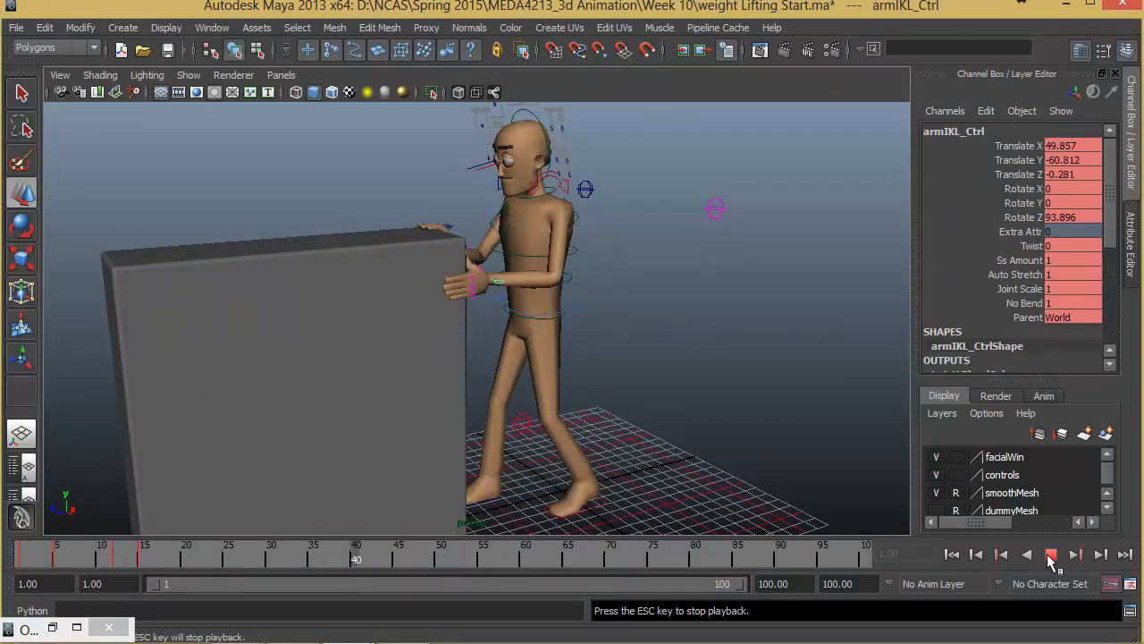
click(1051, 554)
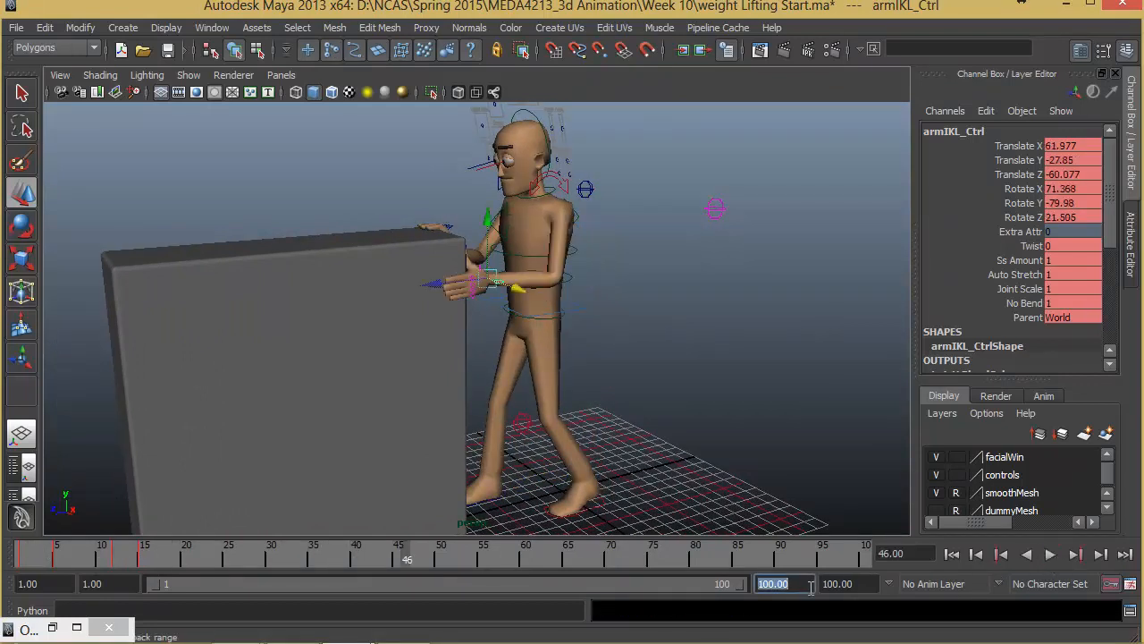
- Set the playback range to end at frame 20, play back the motion from the start, and scrub to frame 15
key(Return)
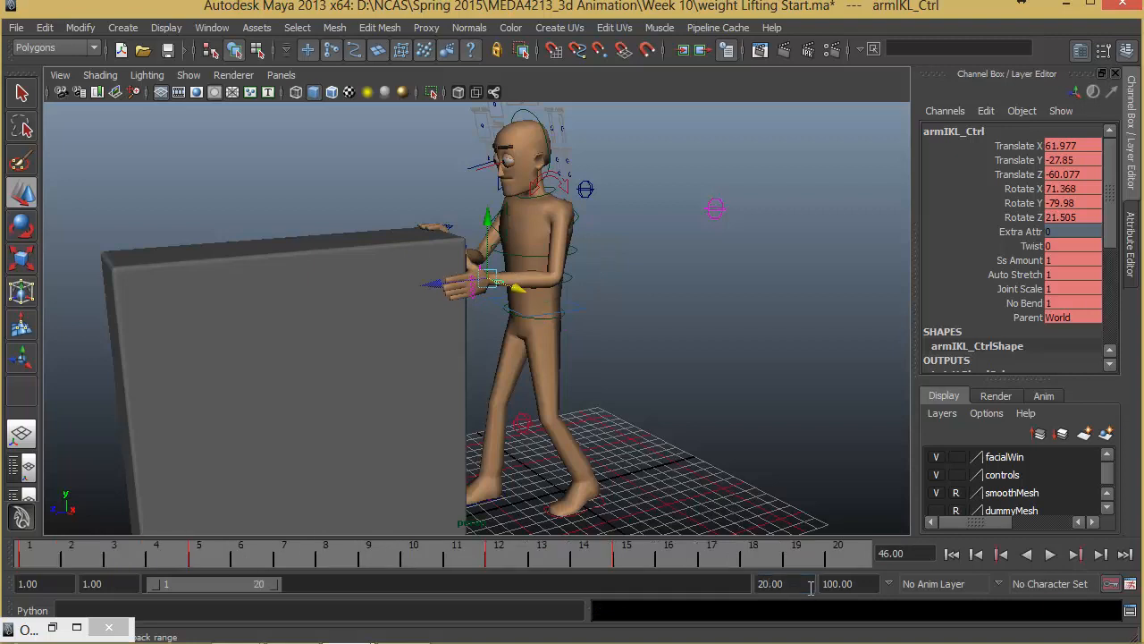
click(952, 554)
click(1050, 554)
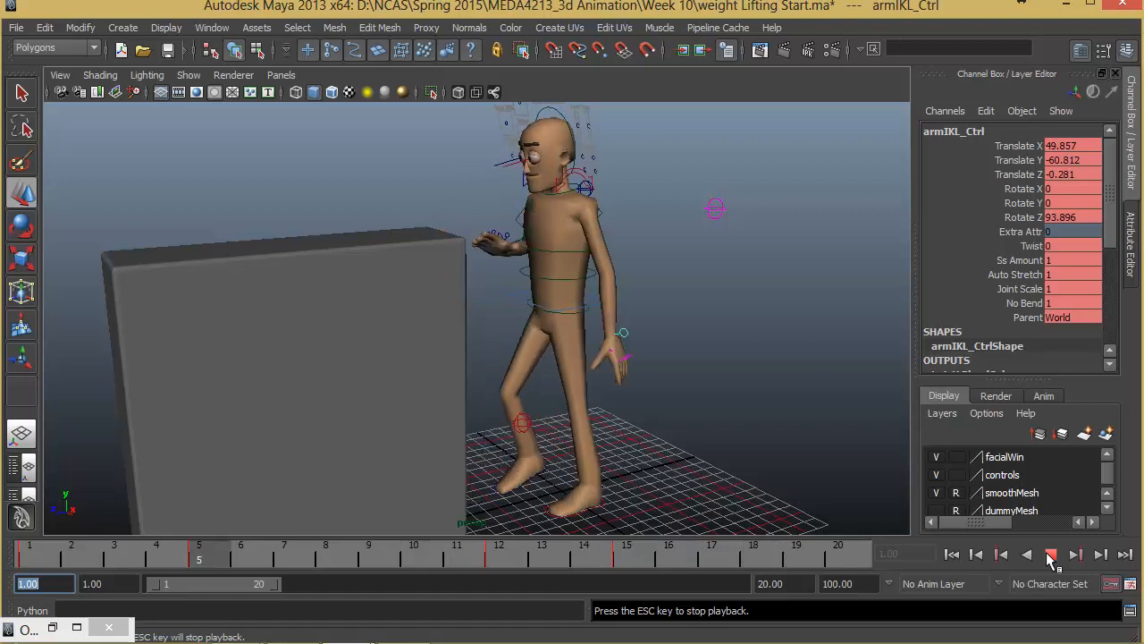
click(1052, 555)
drag(379, 553, 636, 567)
- Set the playback range to end at frame 45, play back the motion, and stop at frame 25
double_click(798, 585)
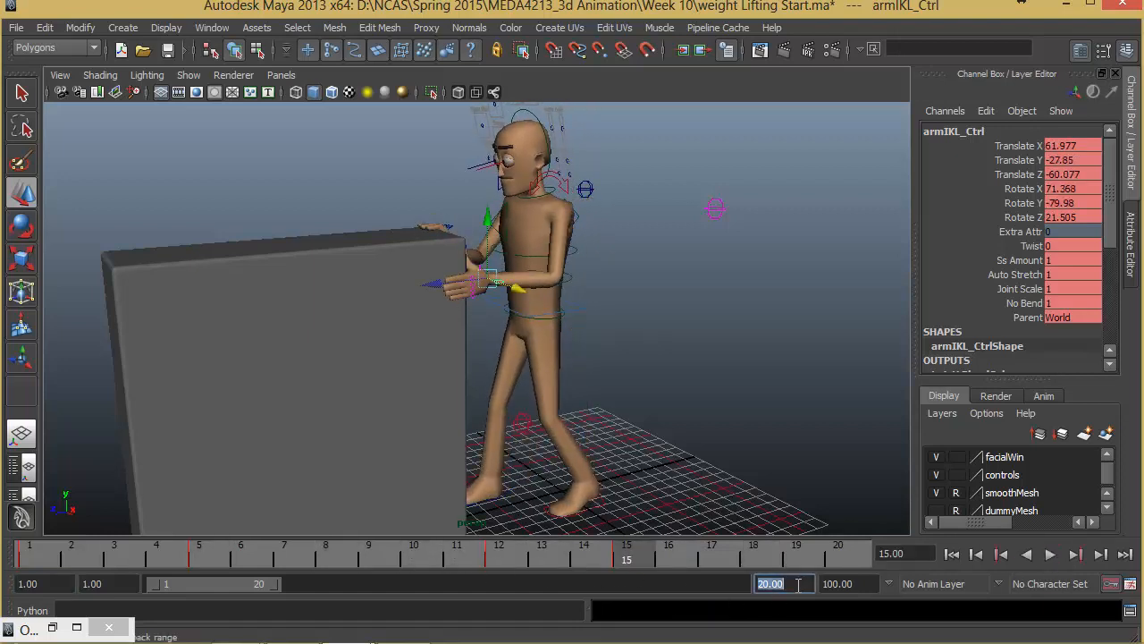
key(Return)
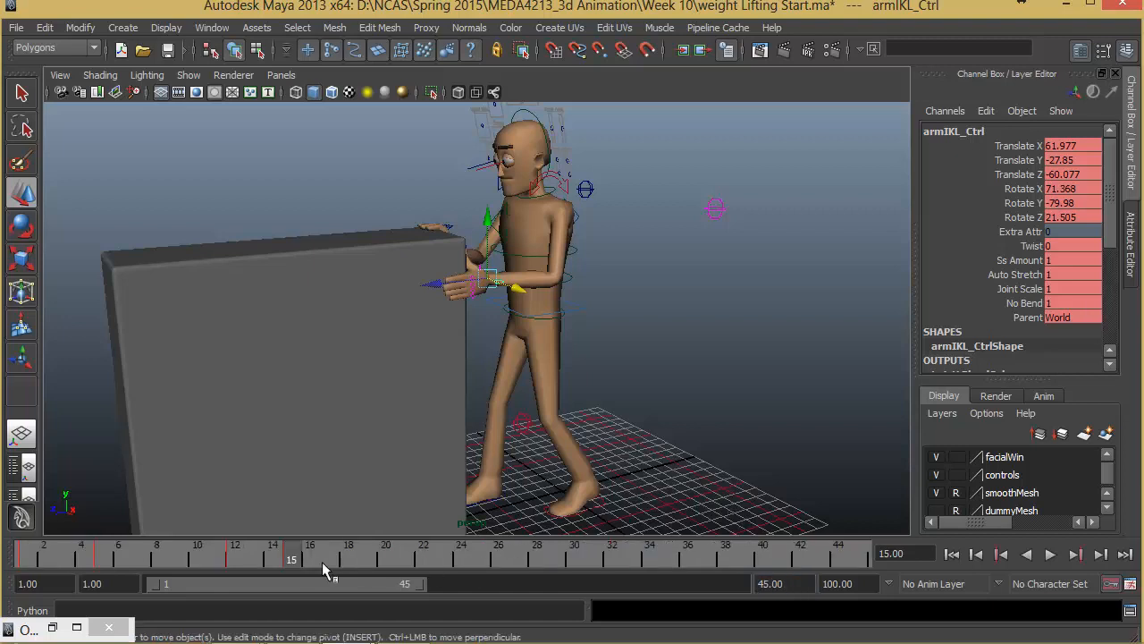
key(alt+v)
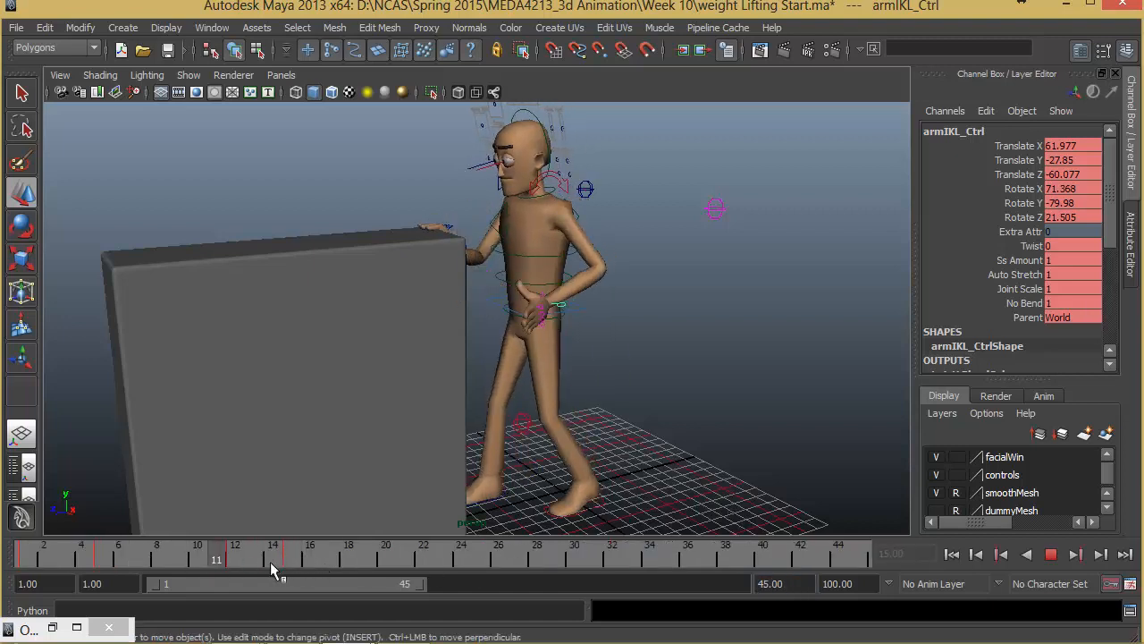
drag(444, 565, 313, 568)
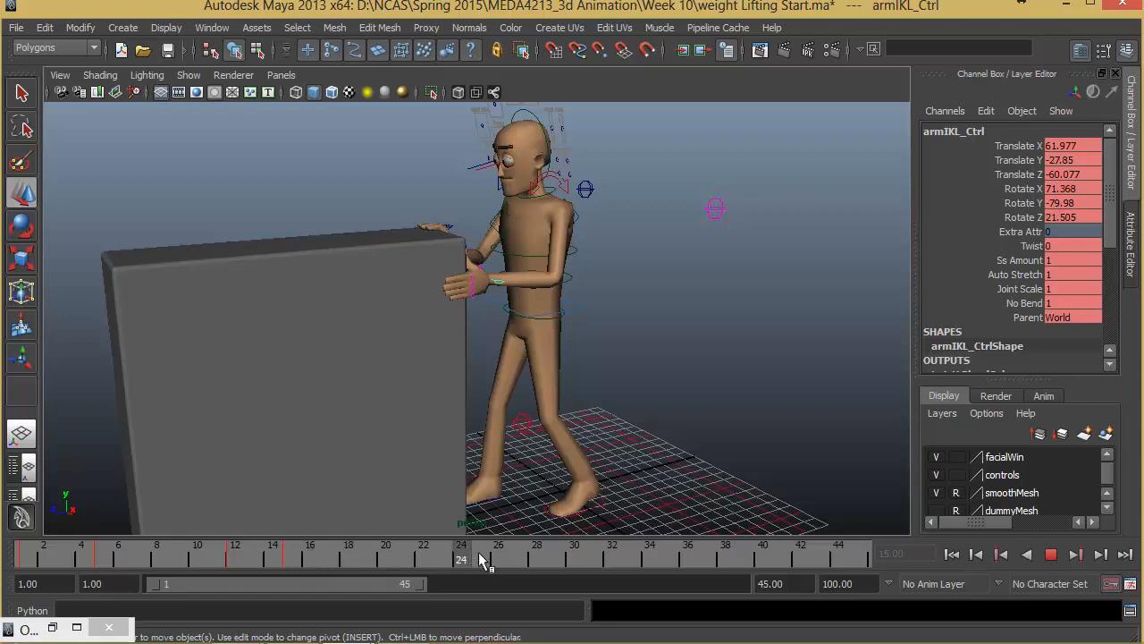
key(alt+v)
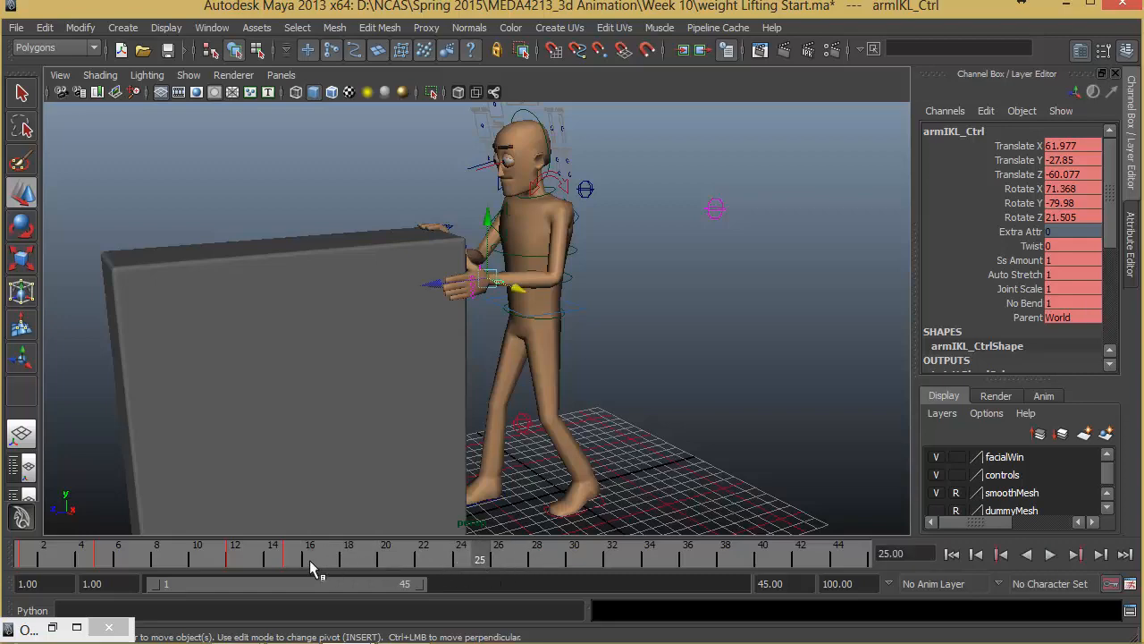
- Select the root control and move it away from the box to about 21.8 Translate Z at frame 15
alt+drag(702, 335, 618, 332)
click(585, 286)
click(583, 284)
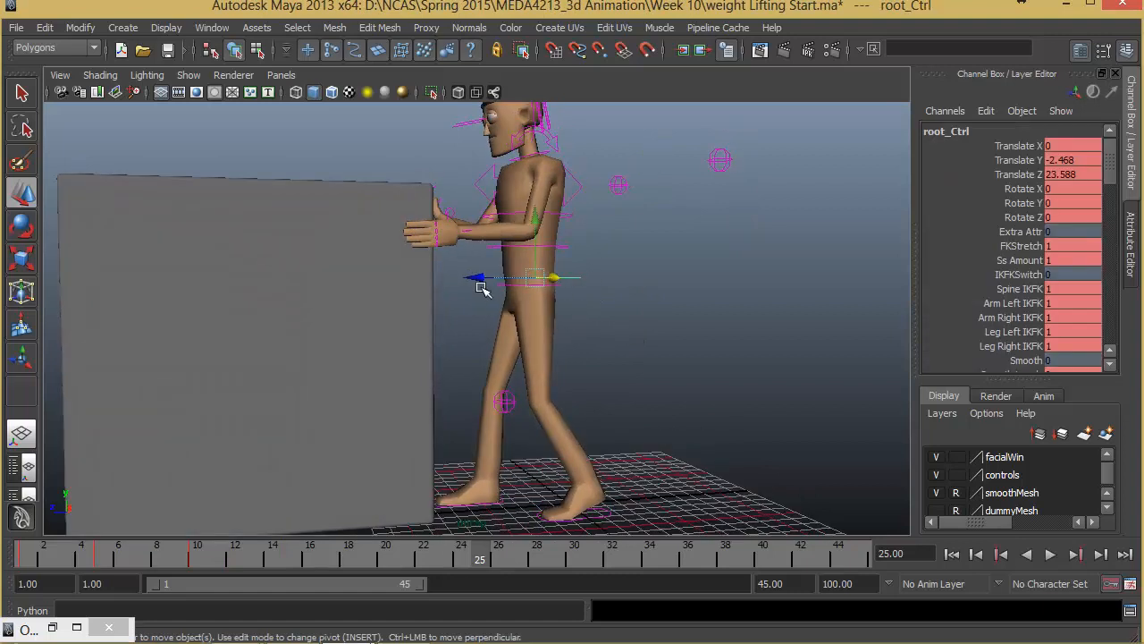
key(alt+v)
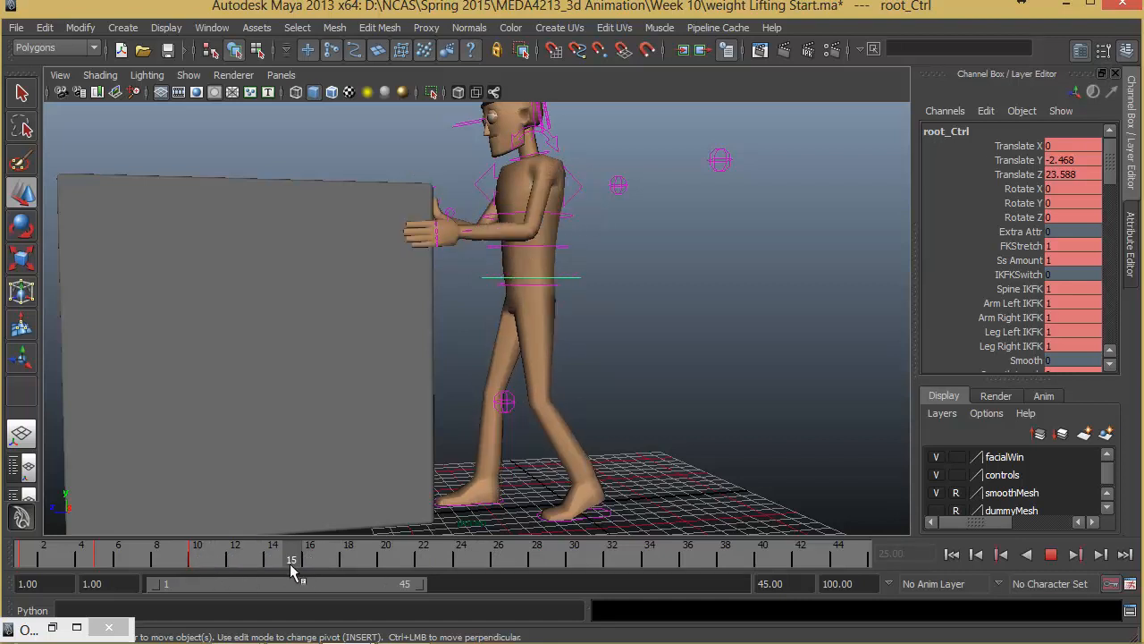
drag(339, 567, 299, 570)
alt+drag(498, 375, 529, 375)
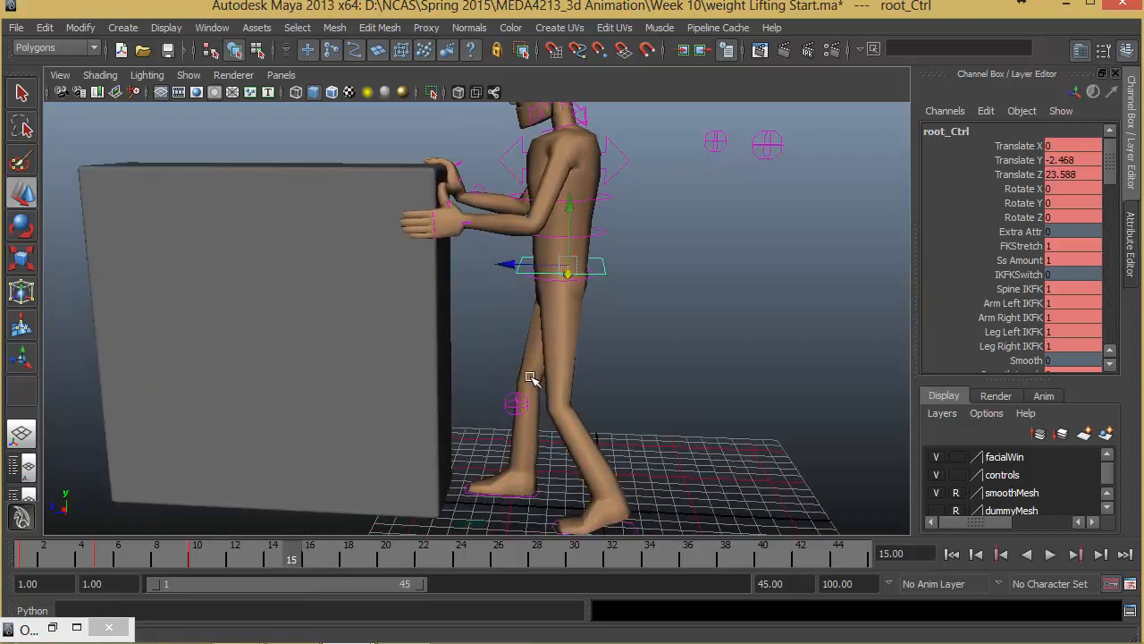
click(550, 266)
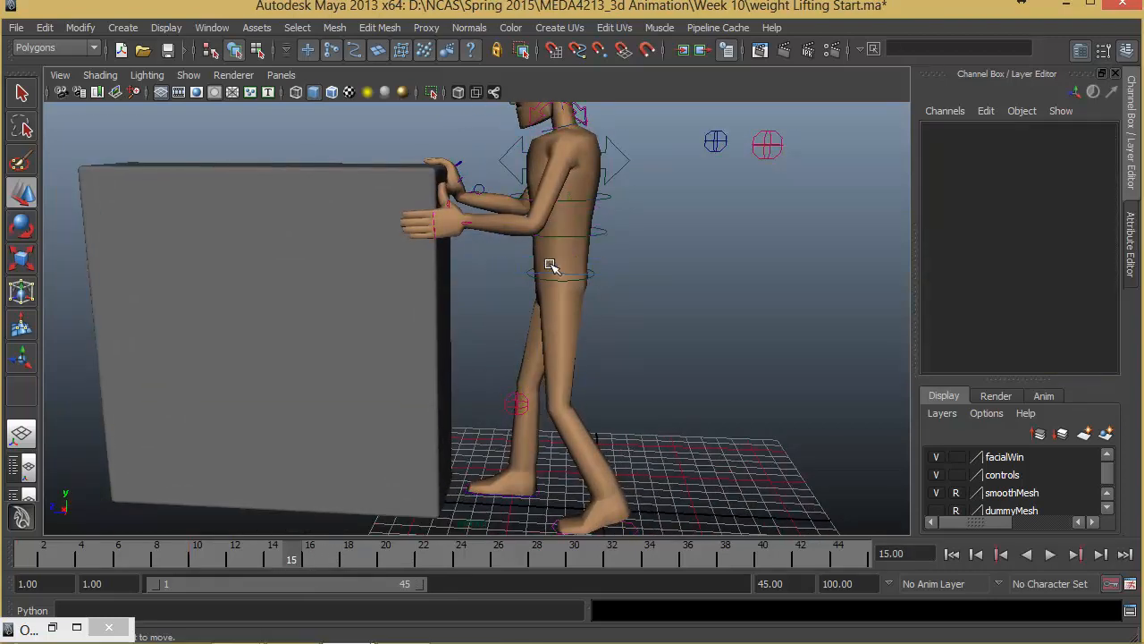
click(548, 264)
drag(548, 264, 534, 265)
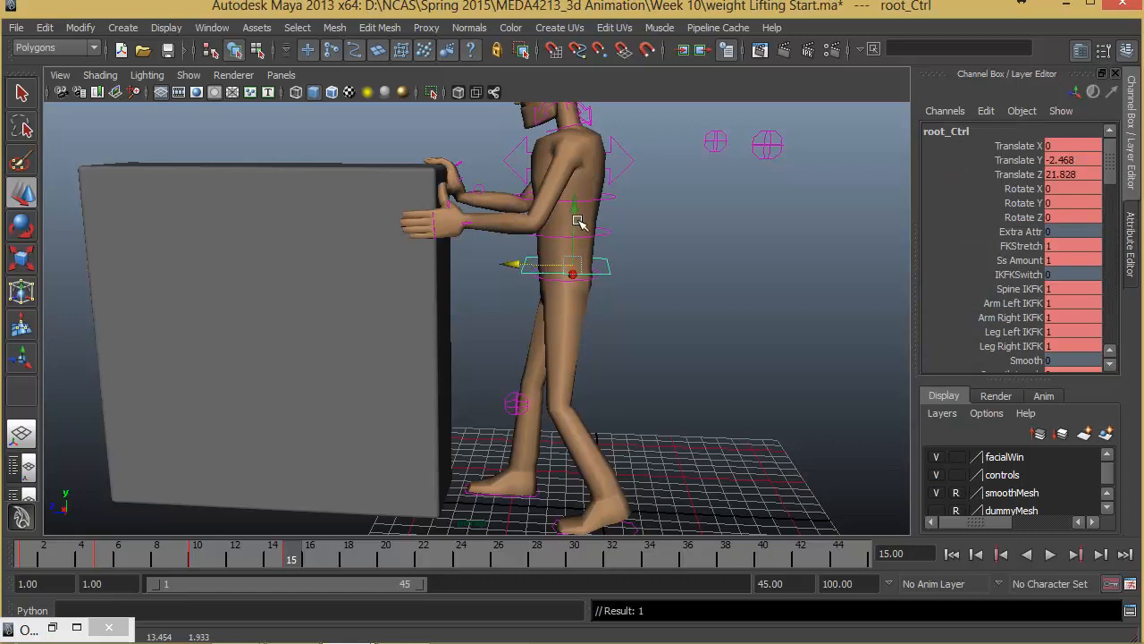
- Tilt the root control to about 1.4 Rotate X at frame 15, and play back the motion
key(e)
drag(601, 184, 603, 217)
alt+drag(571, 352, 567, 383)
key(alt+v)
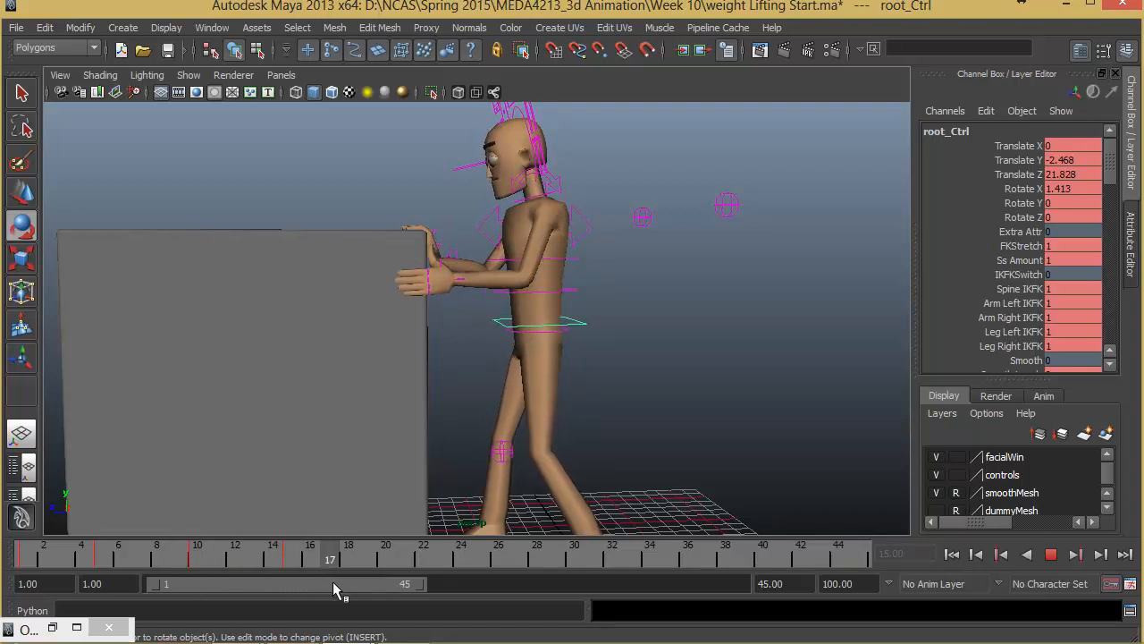
key(Escape)
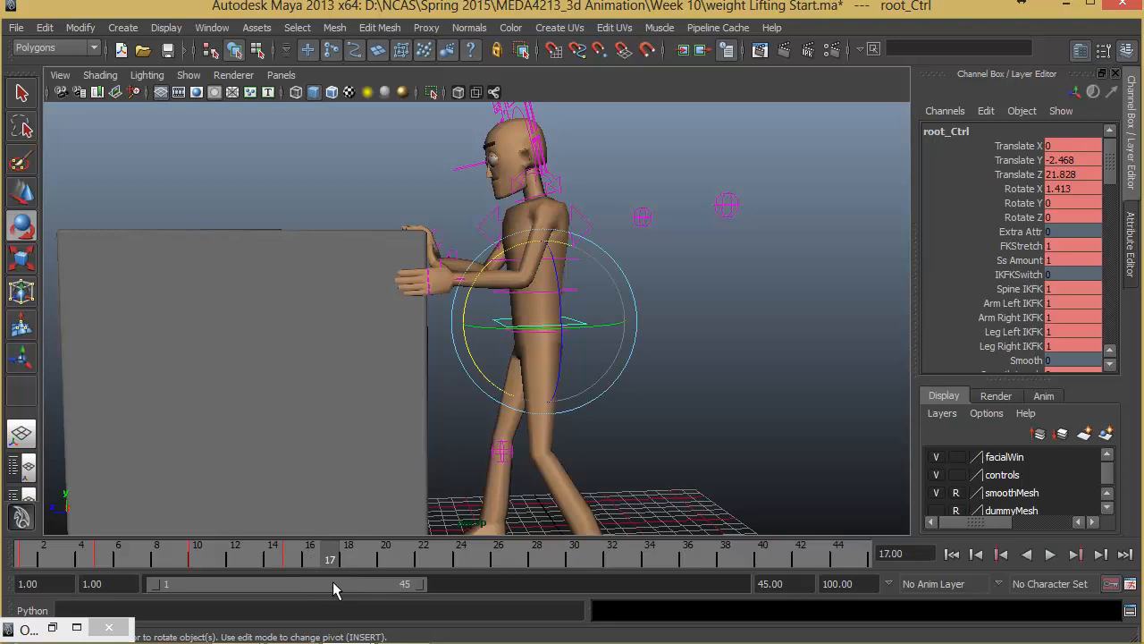
- At frame 25, move the root control toward the box to about 38.8 Translate Z
alt+middle_drag(655, 355, 646, 306)
alt+right_drag(646, 307, 548, 323)
alt+middle_drag(585, 371, 591, 380)
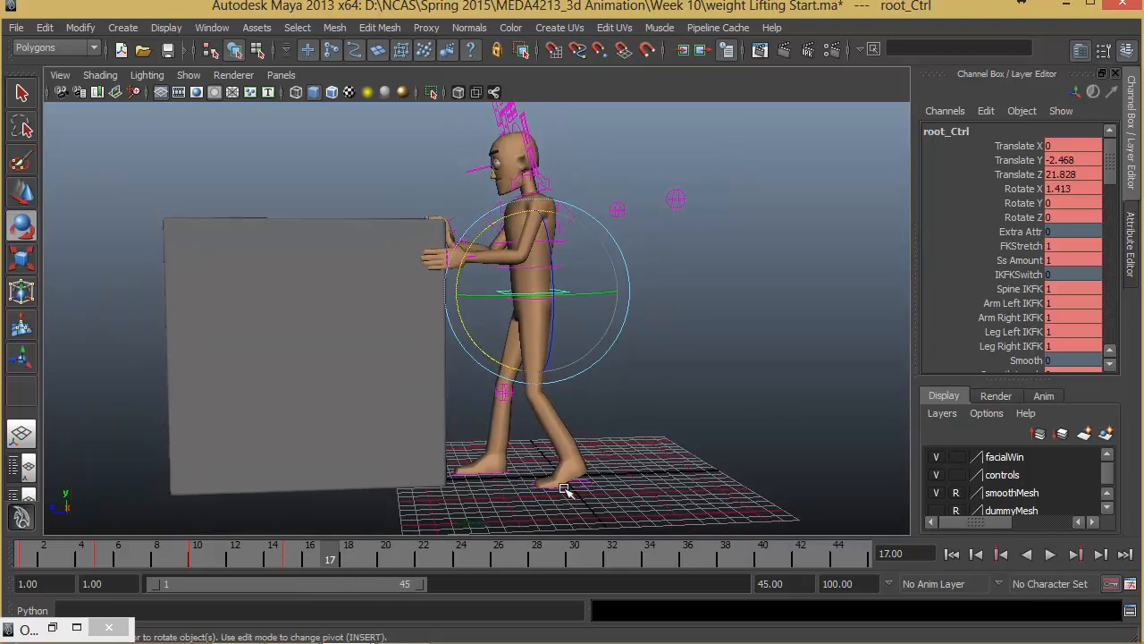
key(alt+v)
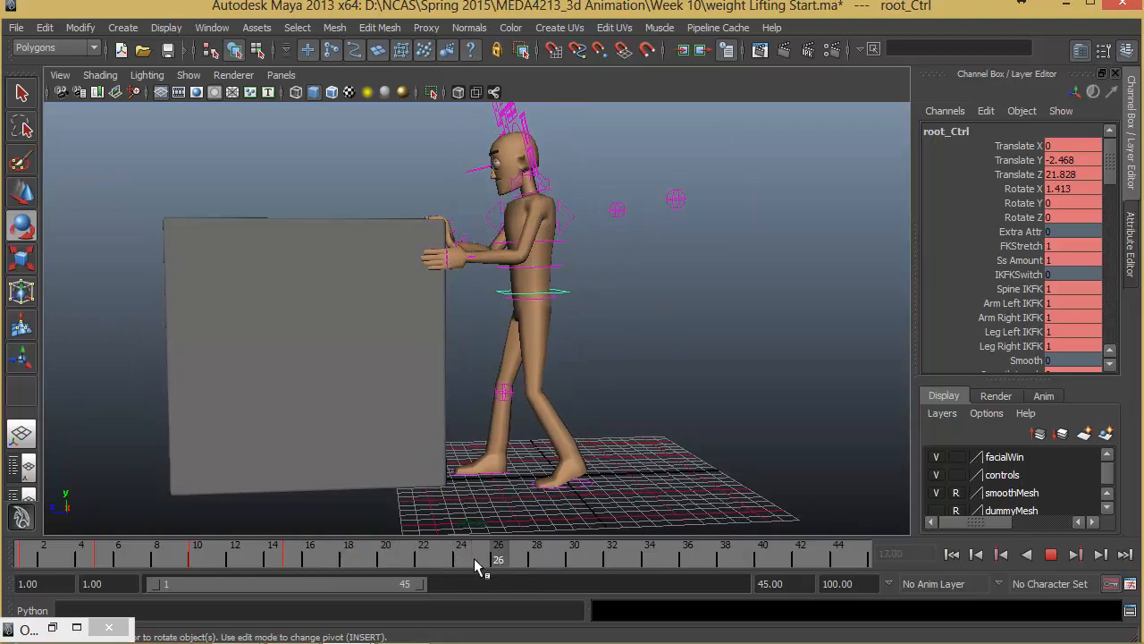
drag(475, 565, 476, 565)
alt+middle_drag(494, 376, 502, 414)
scroll(586, 392, up, 3)
alt+middle_drag(587, 391, 587, 337)
scroll(581, 339, up, 3)
alt+right_drag(587, 336, 459, 341)
alt+drag(460, 342, 466, 358)
key(w)
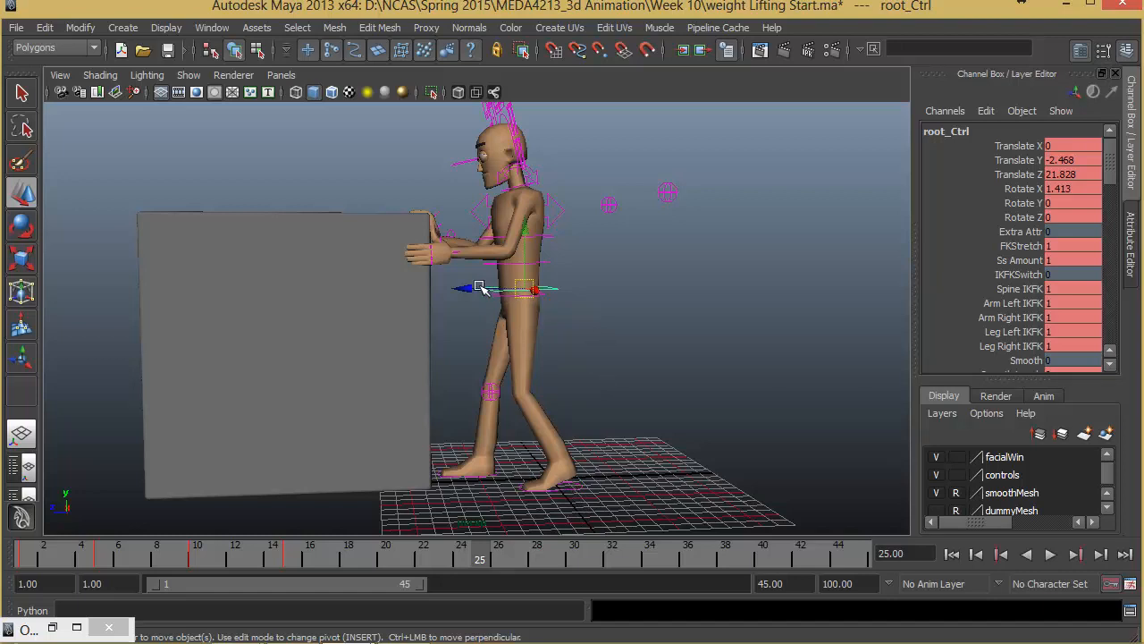
drag(472, 287, 439, 289)
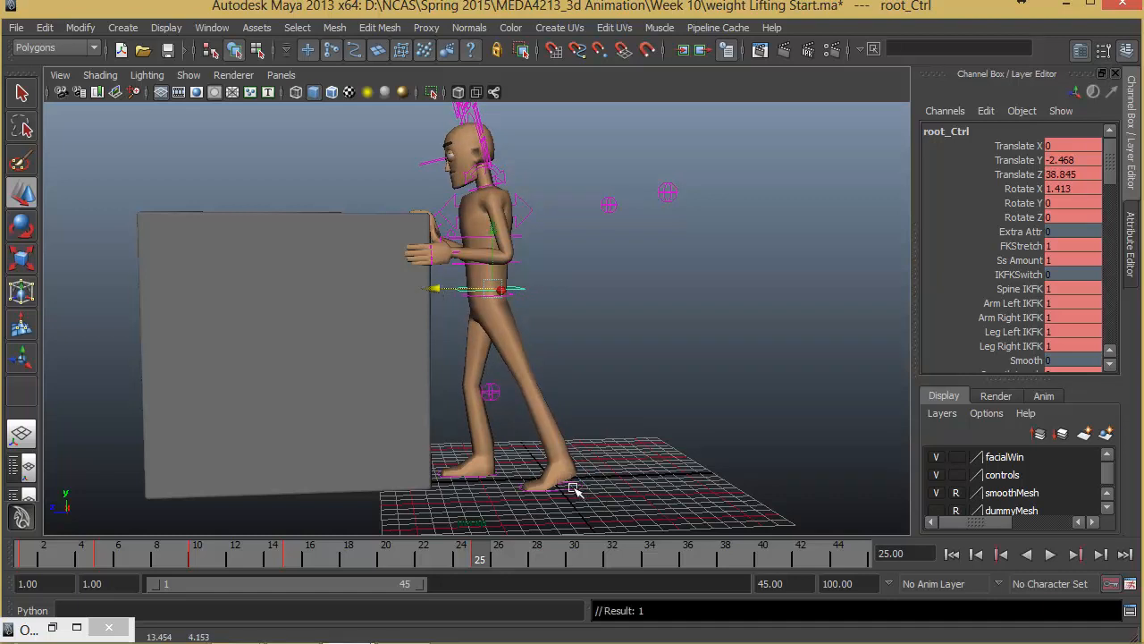
- Select the back foot control, try a Ball Roll of about 41.3 at frame 25, and undo the change
click(573, 488)
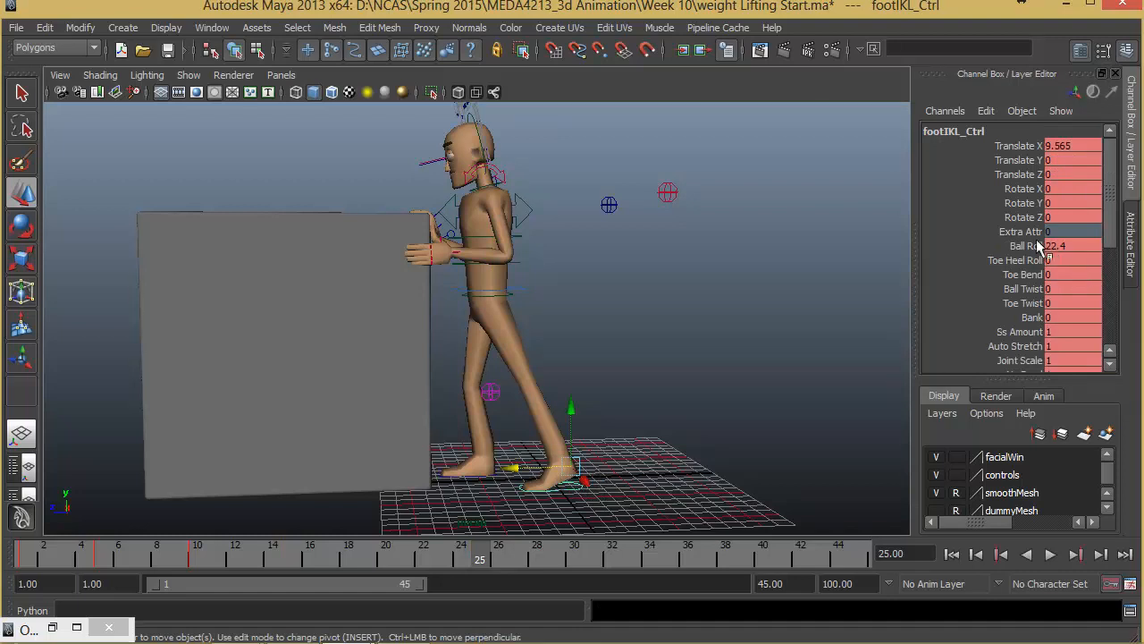
click(1019, 247)
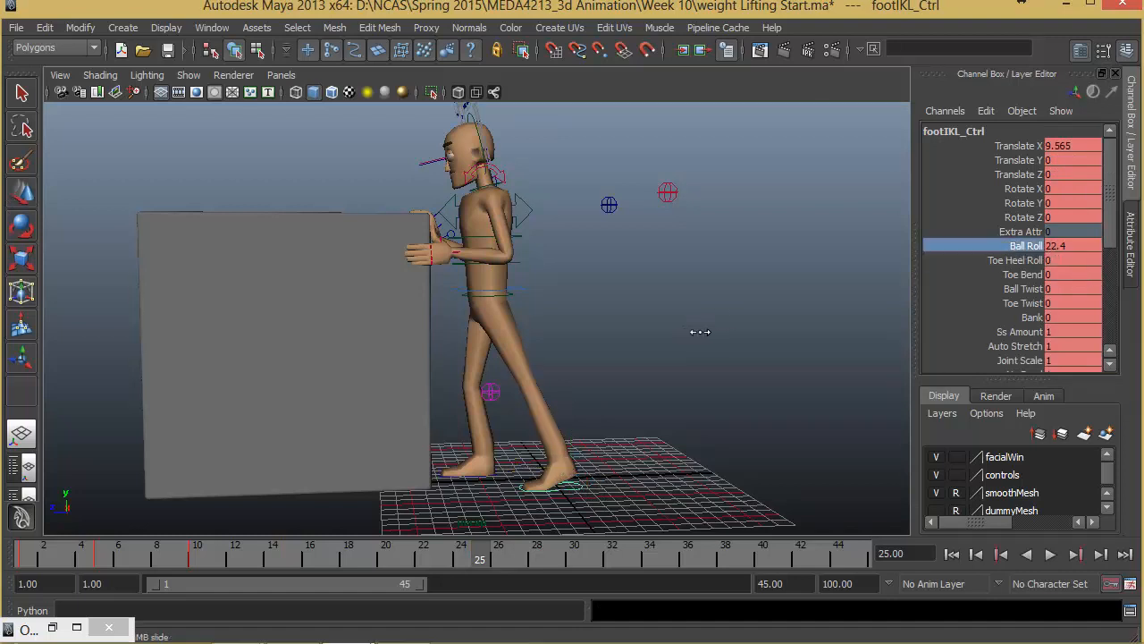
middle_drag(700, 332, 852, 340)
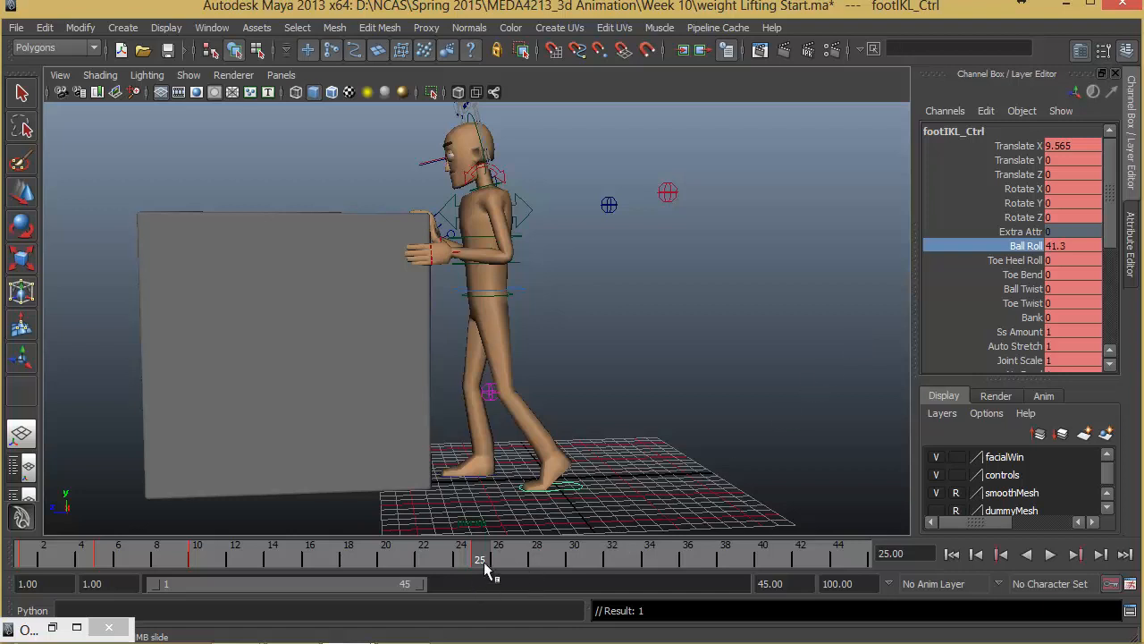
key(ctrl+z)
- Play back the motion, and raise the back foot's Ball Roll to about 39.1 at frame 20
key(alt+v)
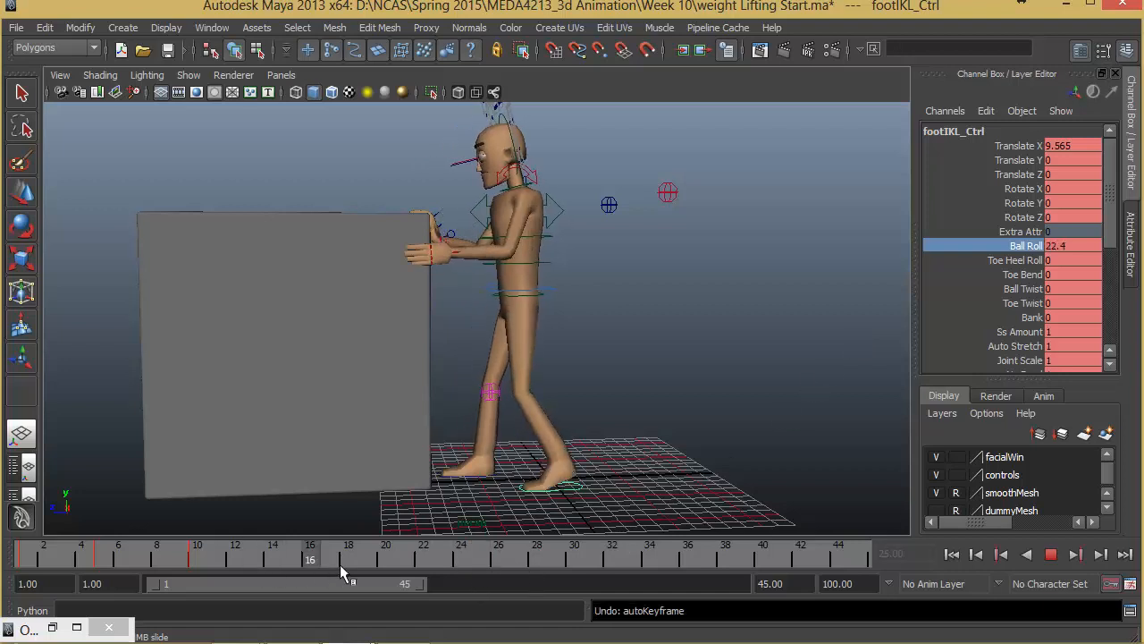
mouse_move(404, 565)
mouse_down()
mouse_move(227, 559)
mouse_move(304, 558)
mouse_up()
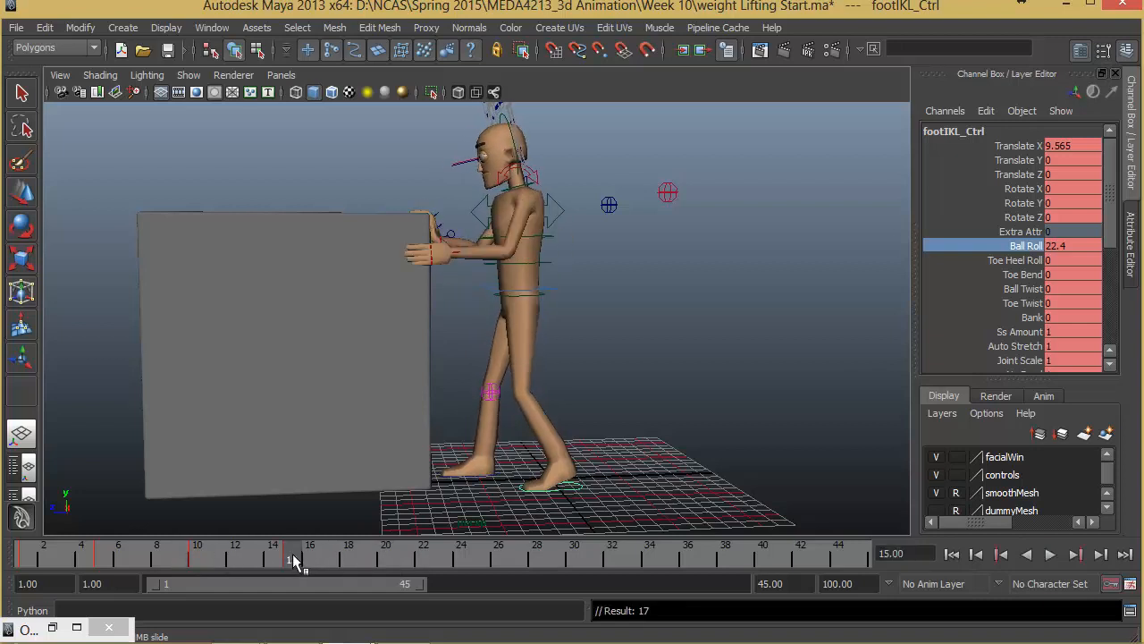
key(alt+v)
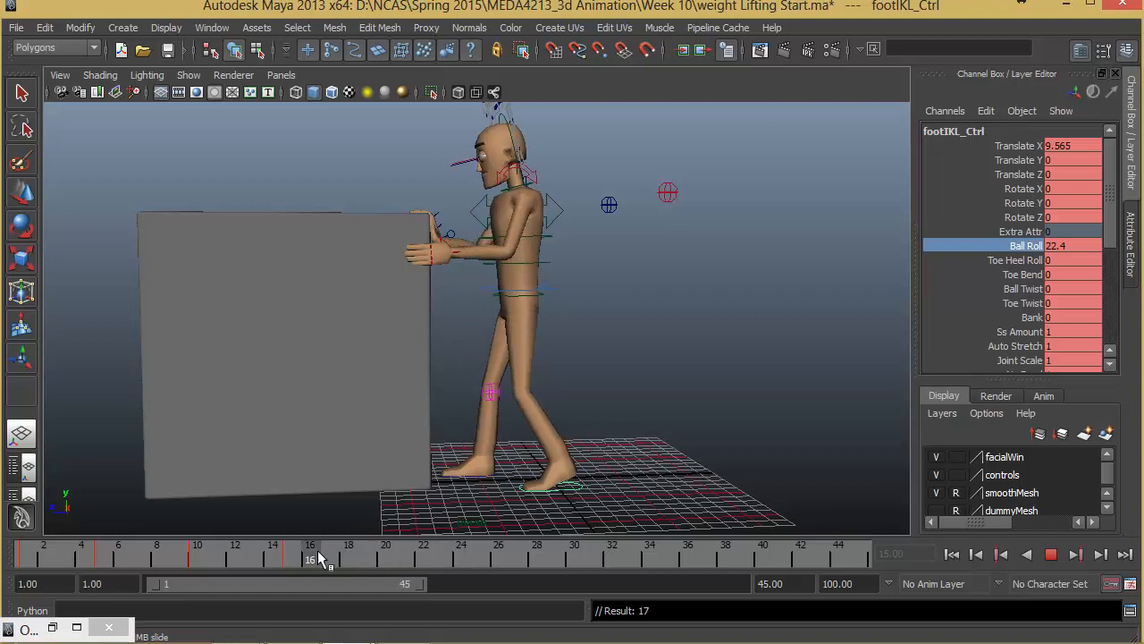
click(385, 558)
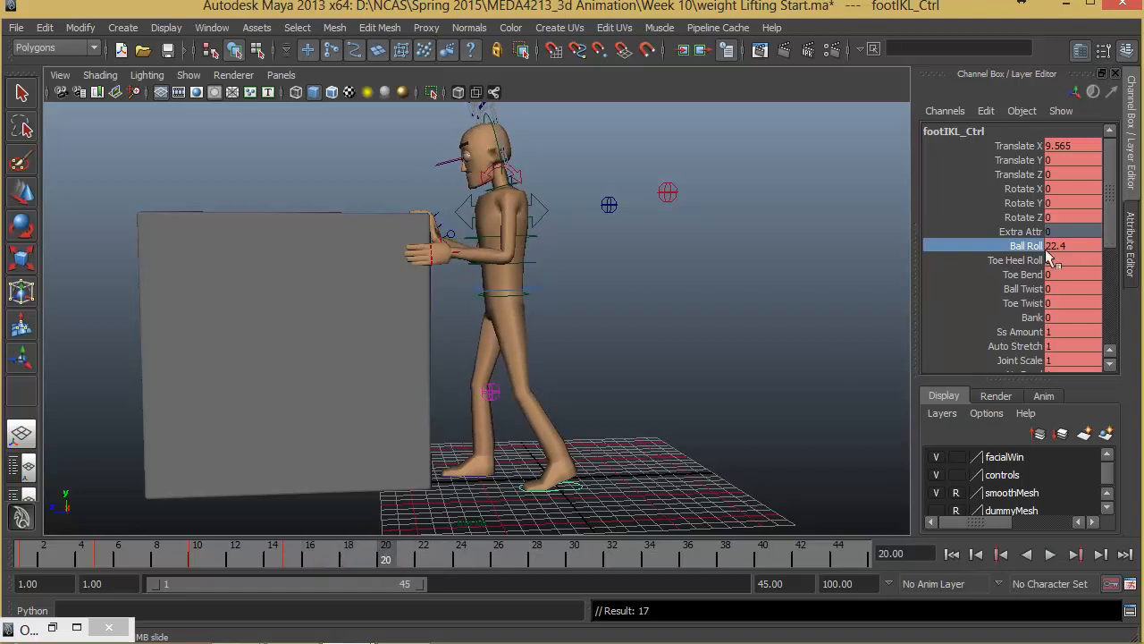
middle_drag(667, 324, 793, 325)
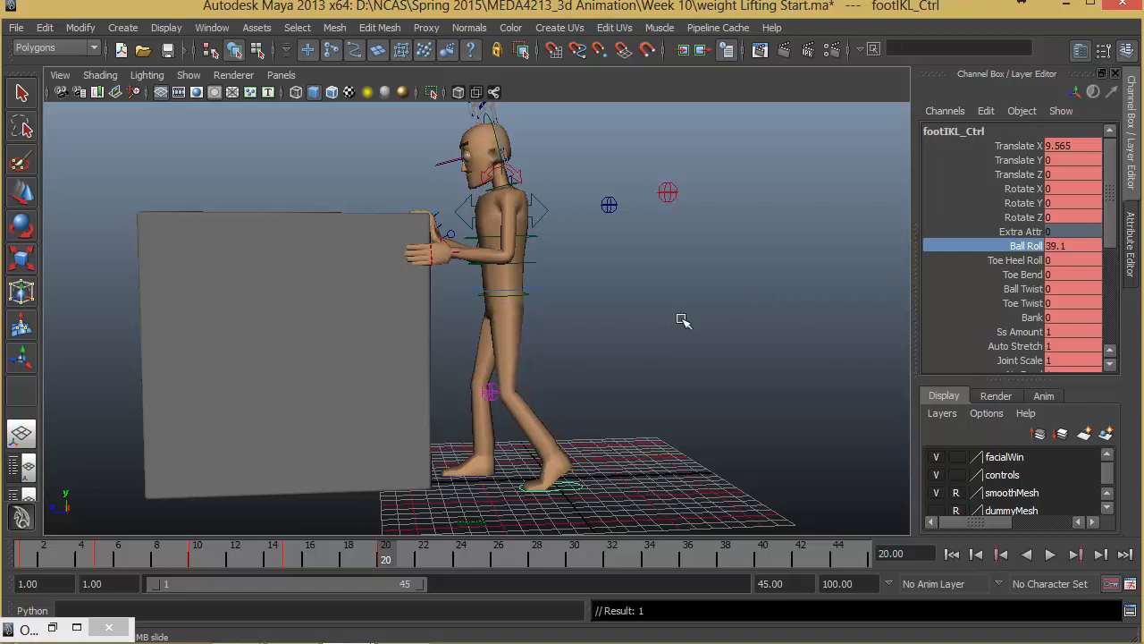
- Move the root control toward the box to about 40.3 Translate Z at frame 25, and play back the motion
click(524, 295)
key(w)
drag(390, 563, 480, 559)
drag(453, 288, 450, 288)
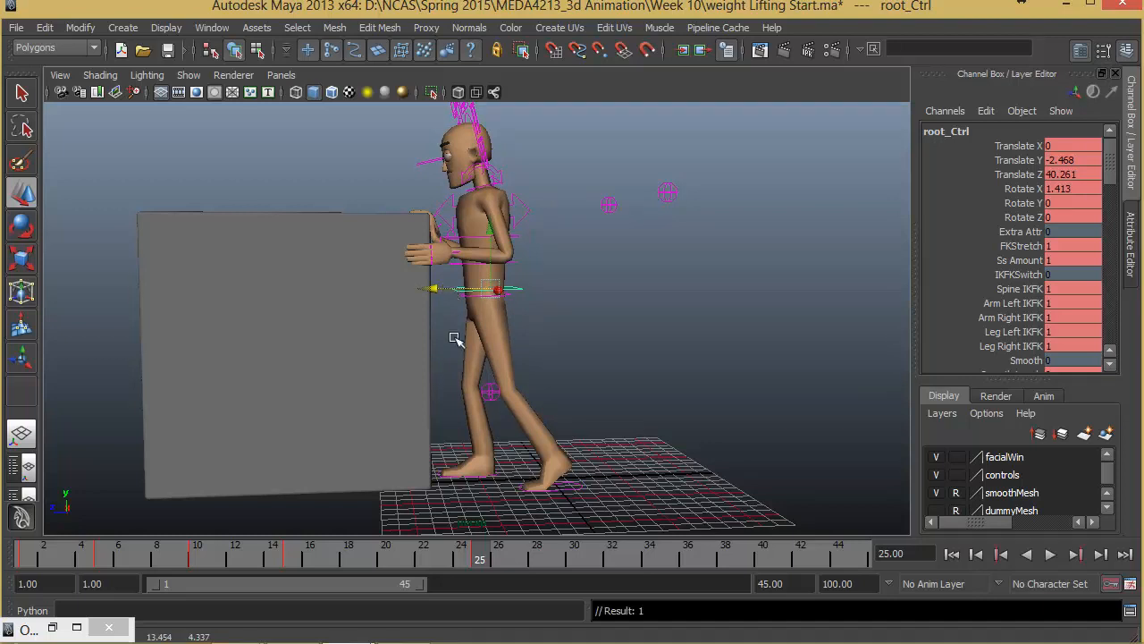
click(953, 556)
click(1050, 555)
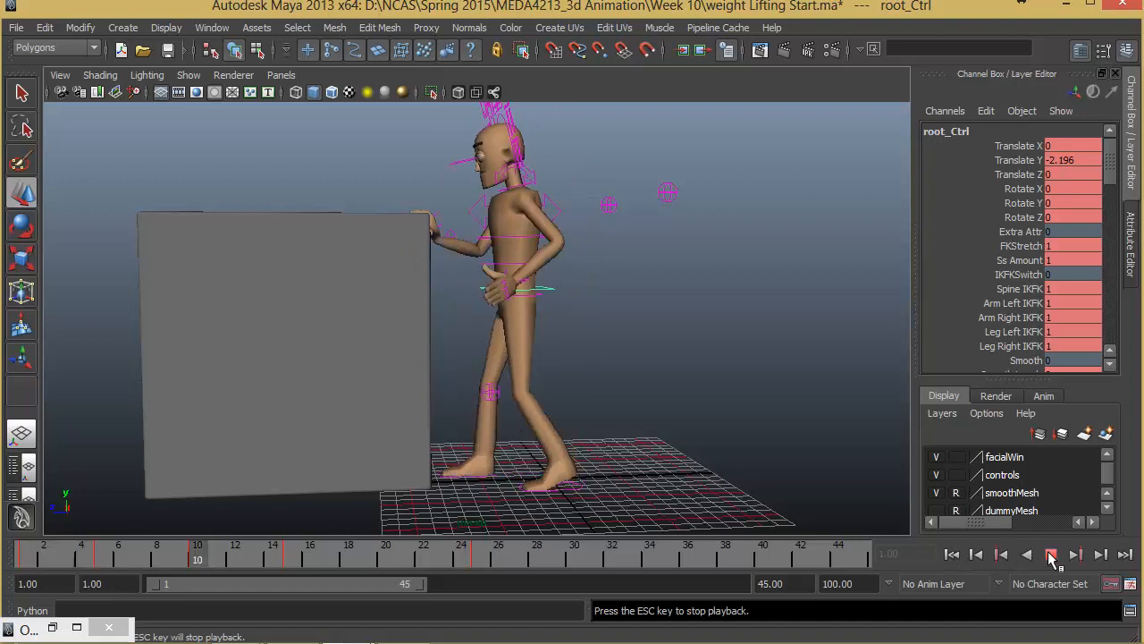
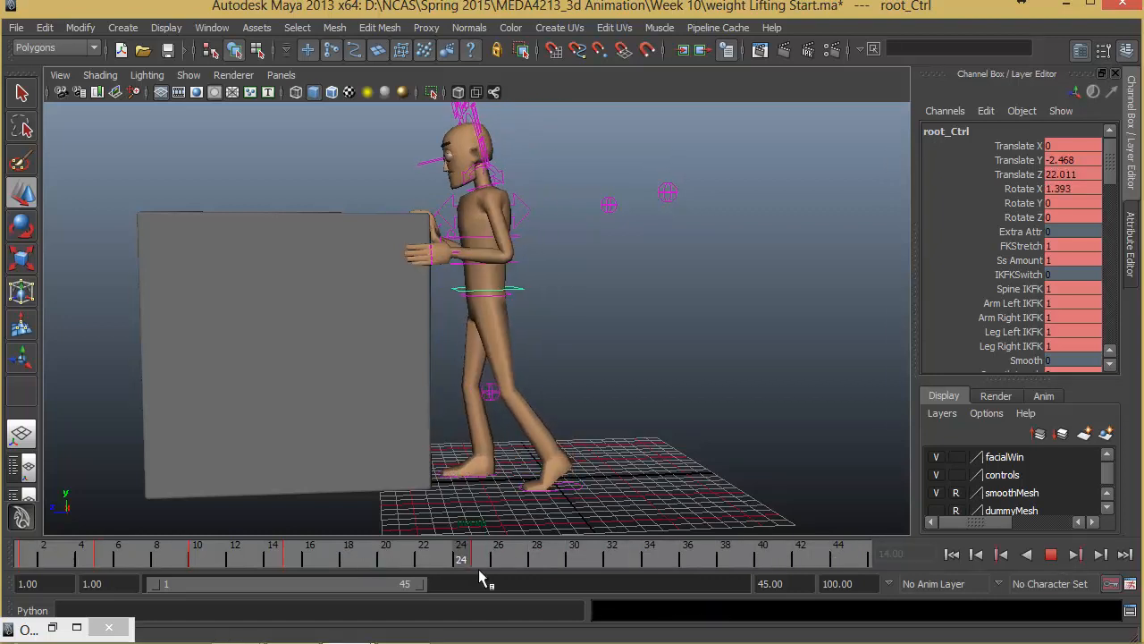
mouse_move(481, 568)
mouse_down()
mouse_move(357, 565)
mouse_move(590, 567)
mouse_move(480, 563)
mouse_up()
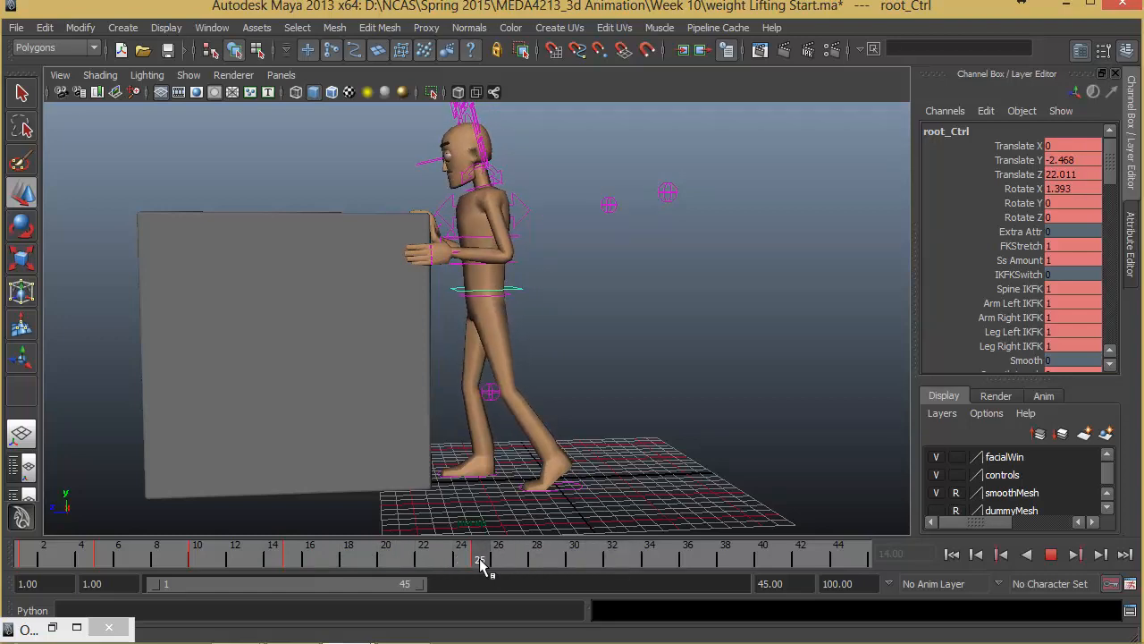
- Examine the box and the character's contact with it from several angles at frame 25
alt+right_drag(365, 393, 475, 399)
alt+middle_drag(475, 399, 524, 362)
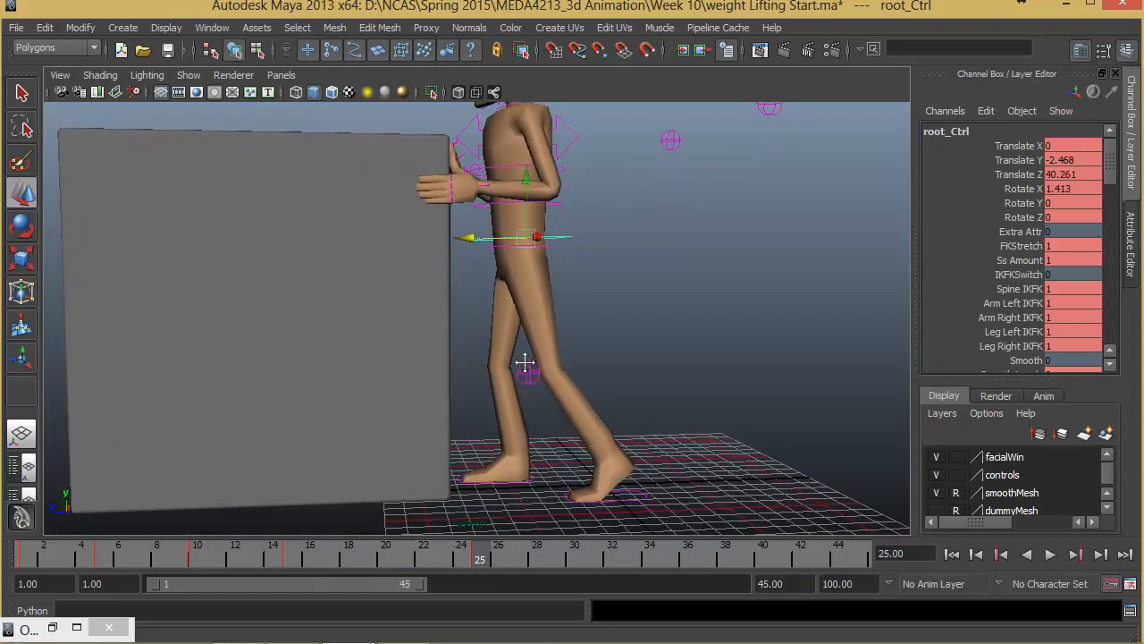
alt+drag(524, 362, 393, 368)
click(451, 329)
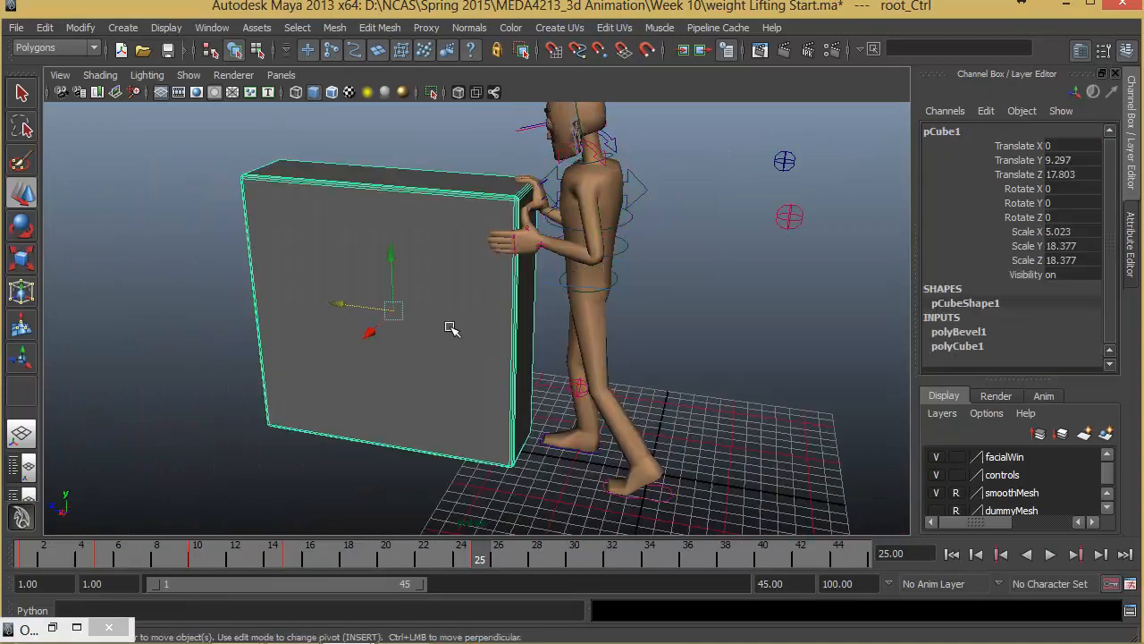
alt+drag(472, 339, 480, 281)
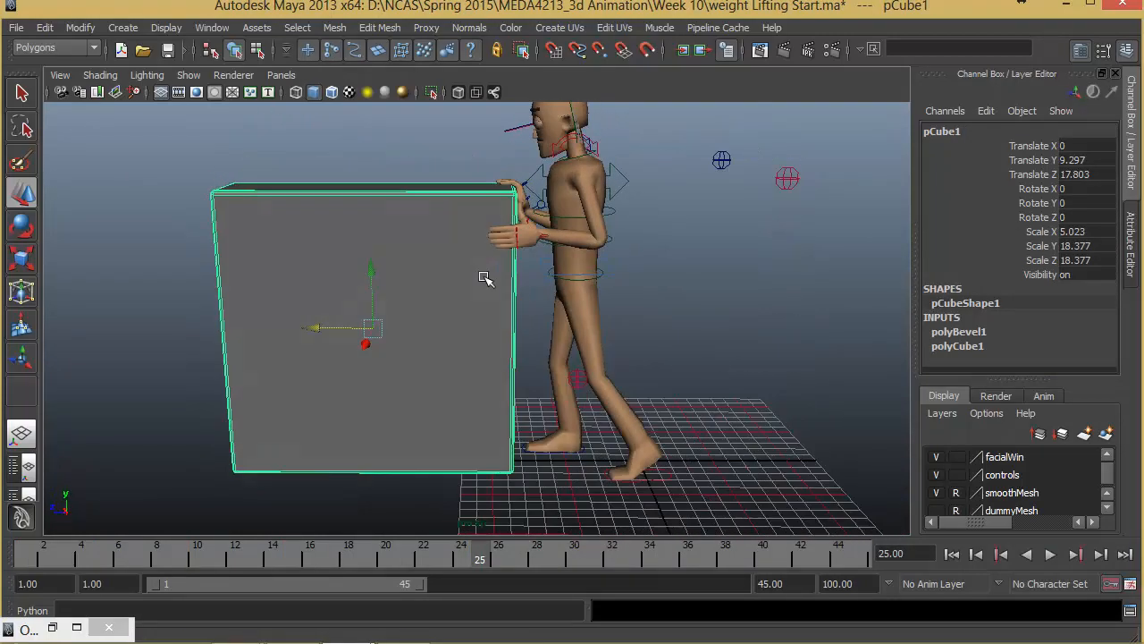
mouse_move(409, 352)
alt+mouse_down()
mouse_move(416, 384)
mouse_move(548, 416)
mouse_move(607, 385)
mouse_move(510, 342)
mouse_move(409, 364)
alt+mouse_up()
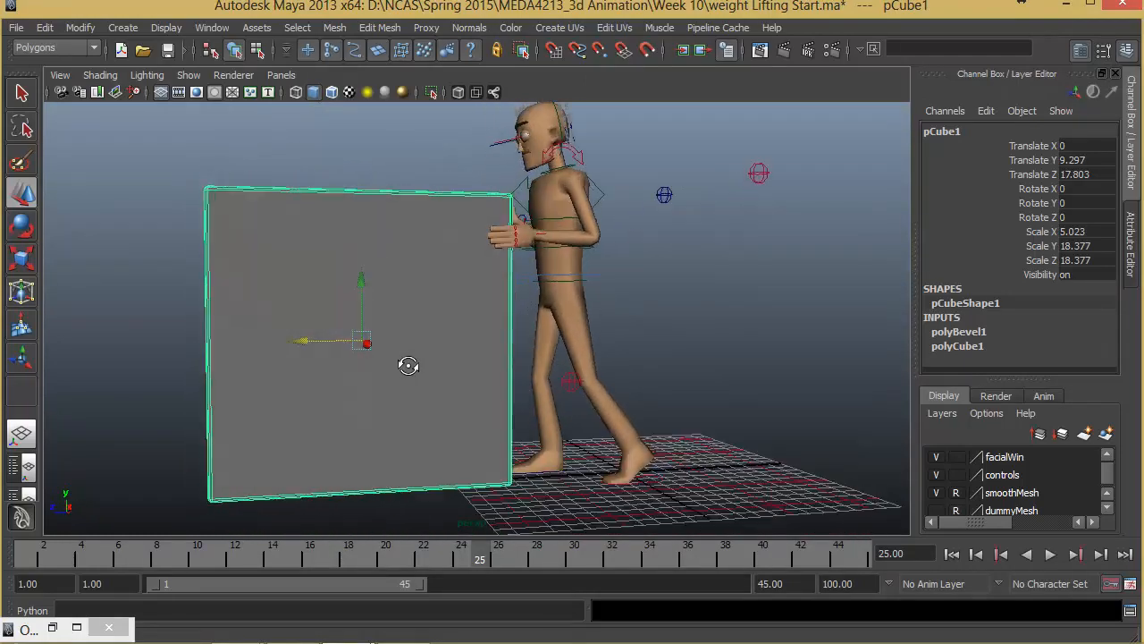
click(685, 309)
alt+drag(685, 309, 474, 366)
- Create a NURBS circle with linear degree and 4 sections to serve as a square control curve
click(123, 28)
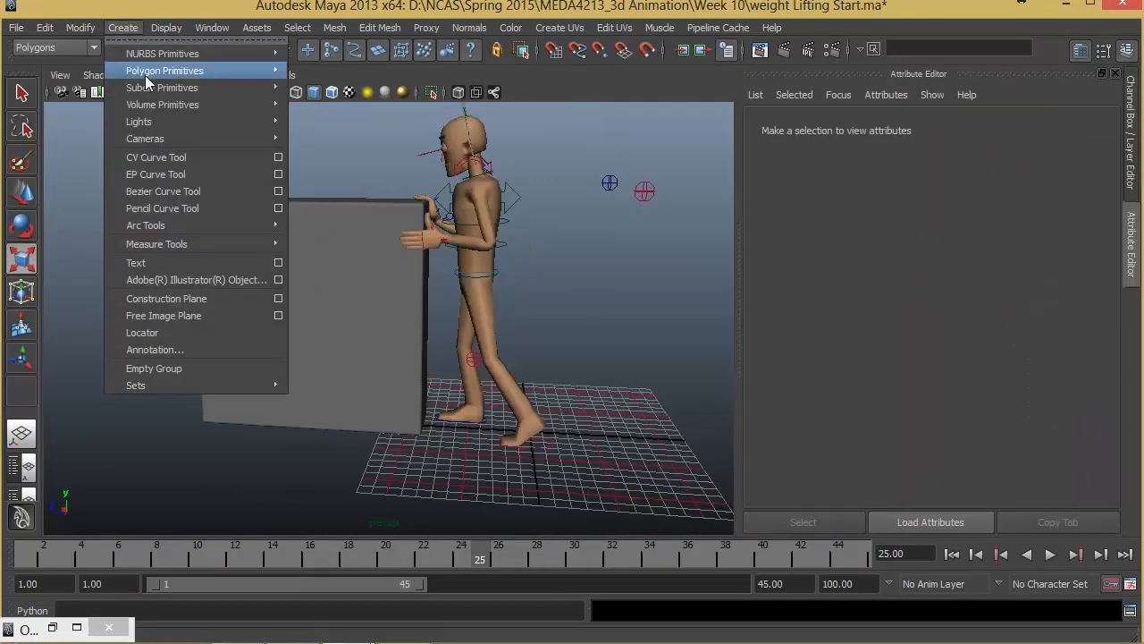
mouse_move(162, 54)
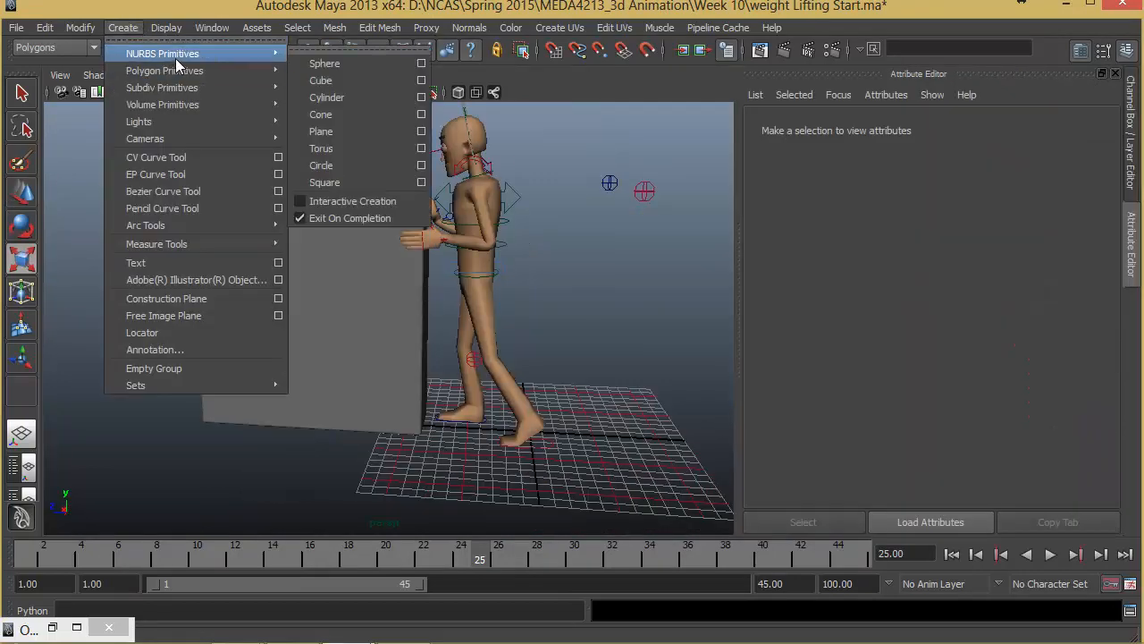
click(420, 166)
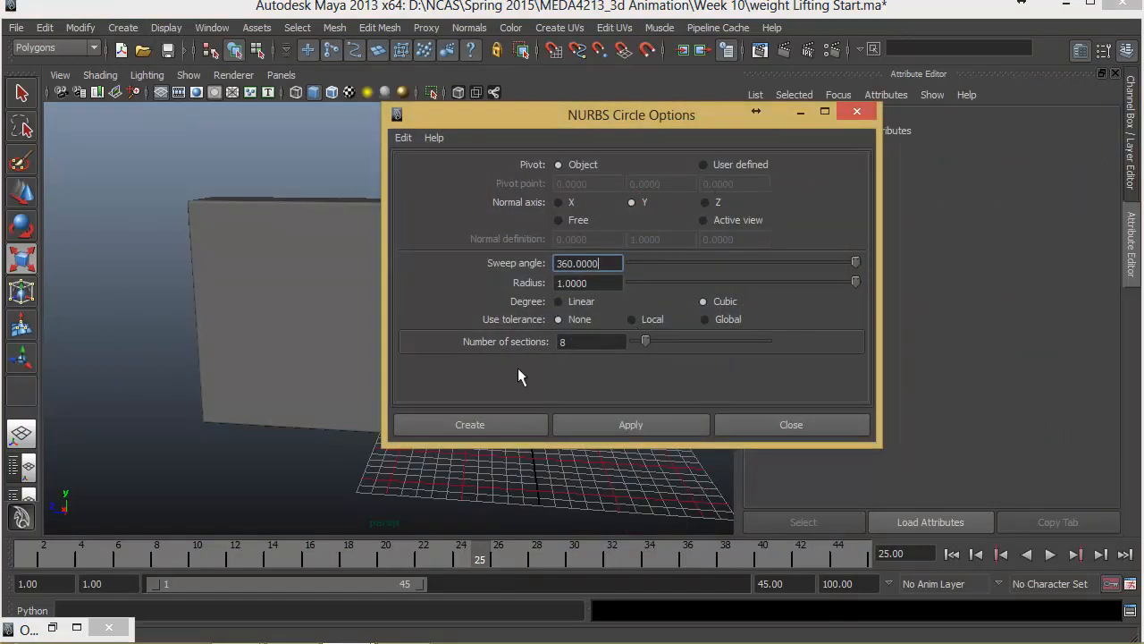
click(571, 300)
click(583, 342)
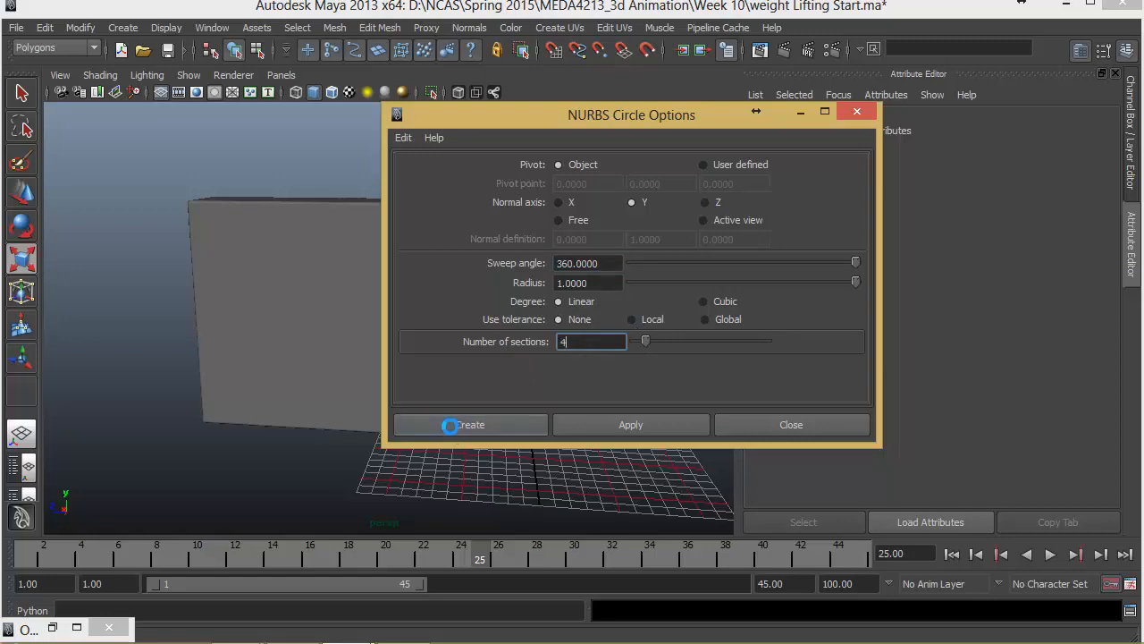
click(450, 425)
- Enlarge the square curve to a scale of about 6.7 and set its Rotate Y to 45
scroll(589, 429, up, 5)
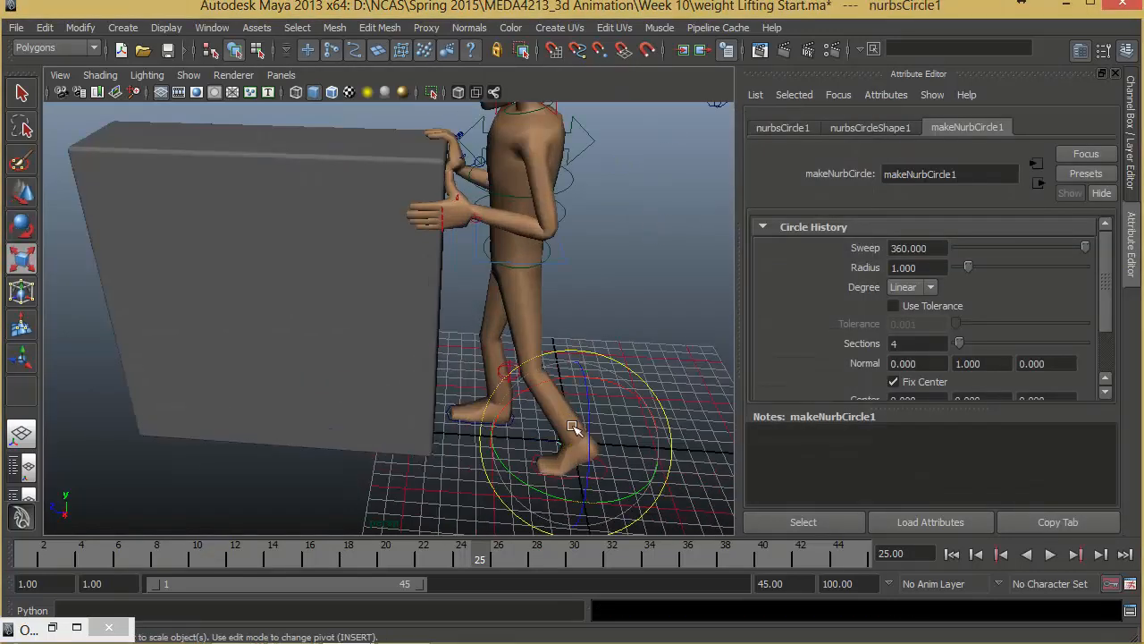
key(w)
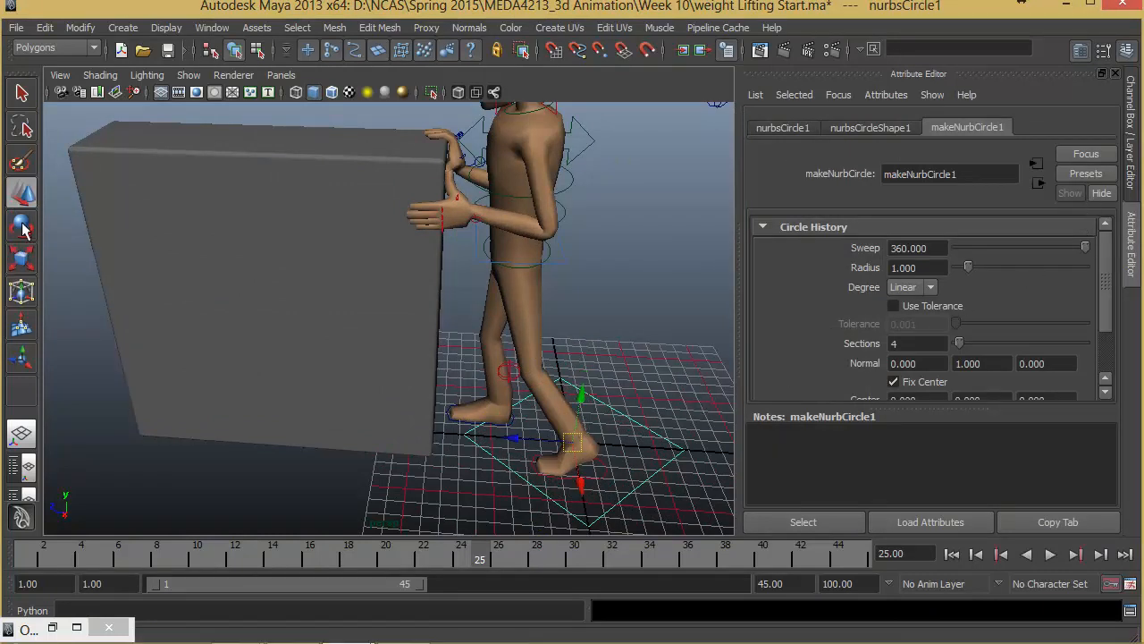
key(e)
drag(519, 483, 572, 501)
click(1131, 134)
double_click(1077, 203)
text(90)
key(Return)
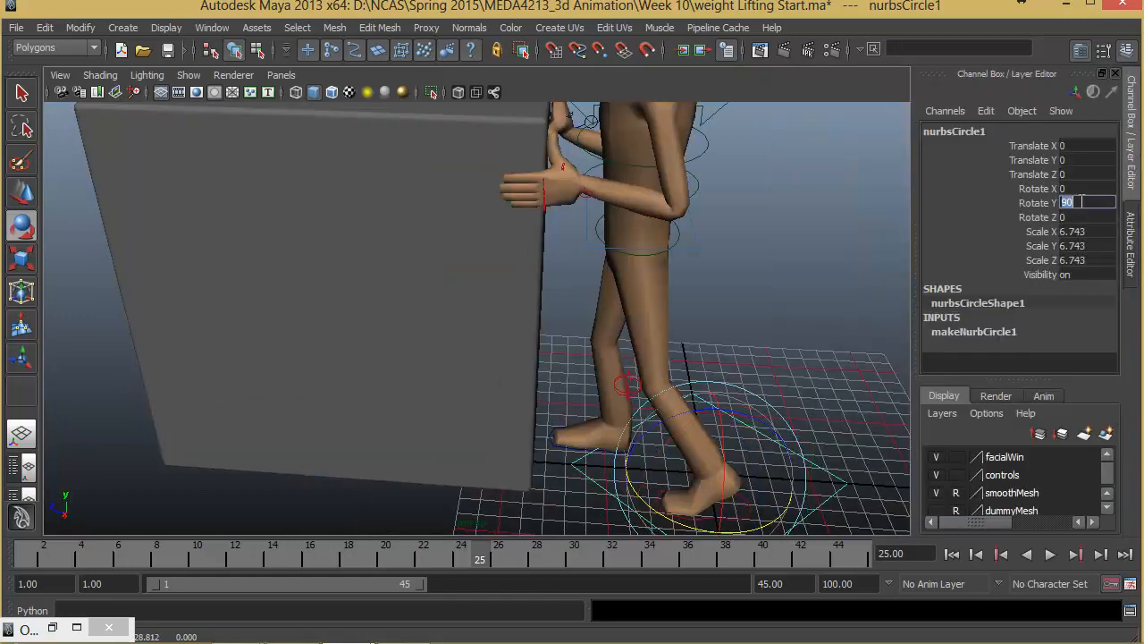
text(45)
key(Return)
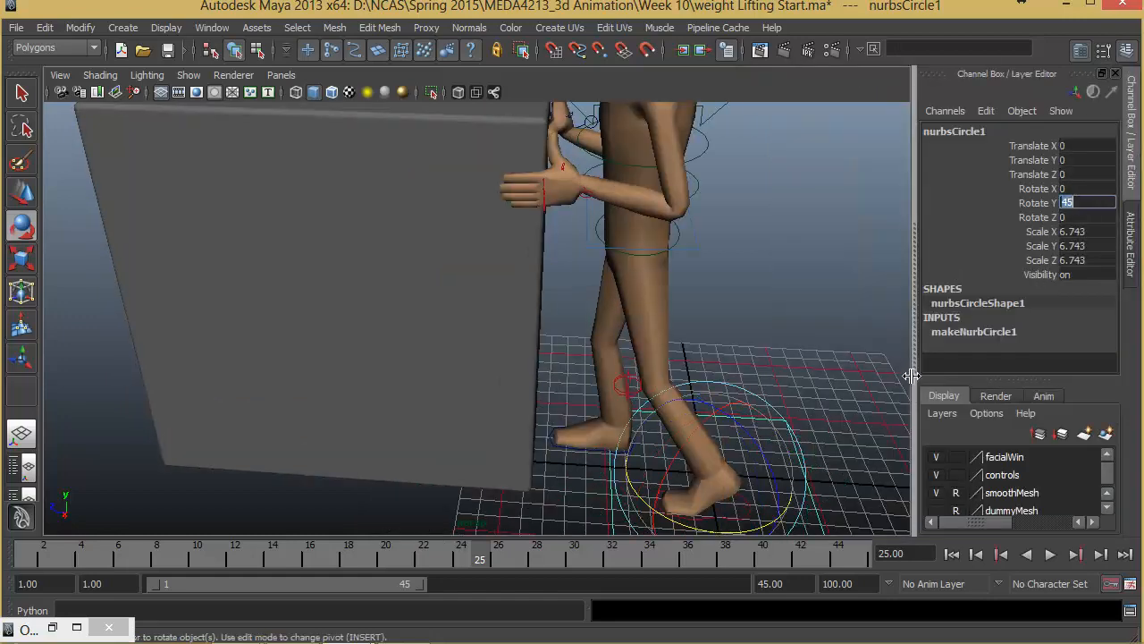
- Scale the square curve uniformly to about 18.7 so it surrounds the ground grid
alt+drag(898, 380, 1044, 380)
key(w)
key(r)
scroll(680, 388, down, 3)
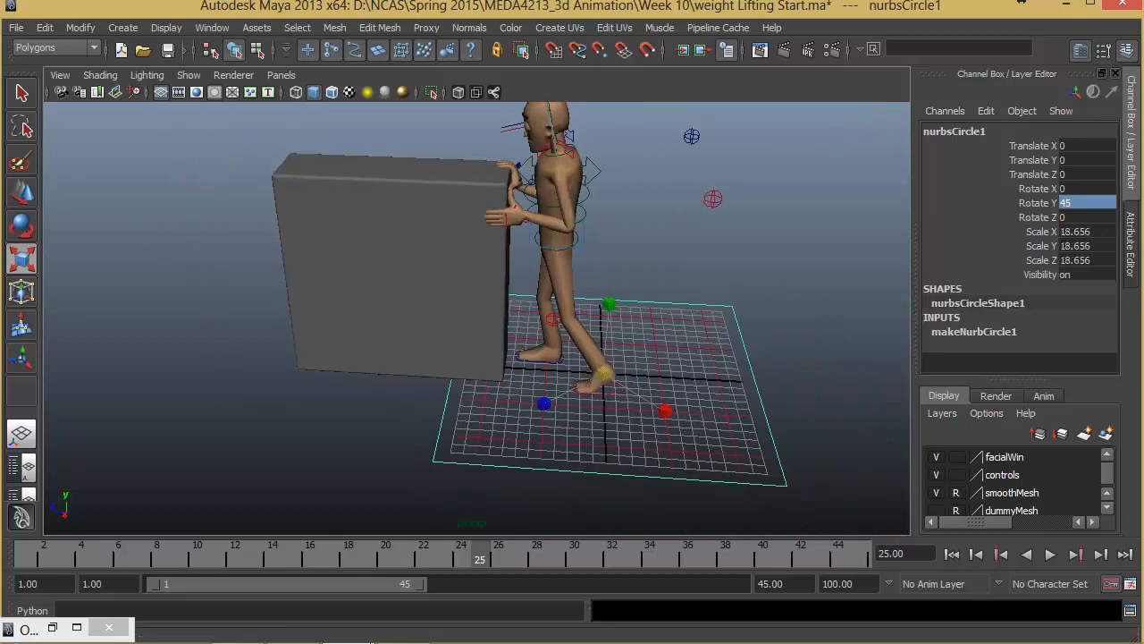
- Freeze the square curve's transformations and delete its construction history
click(80, 28)
click(118, 87)
click(45, 27)
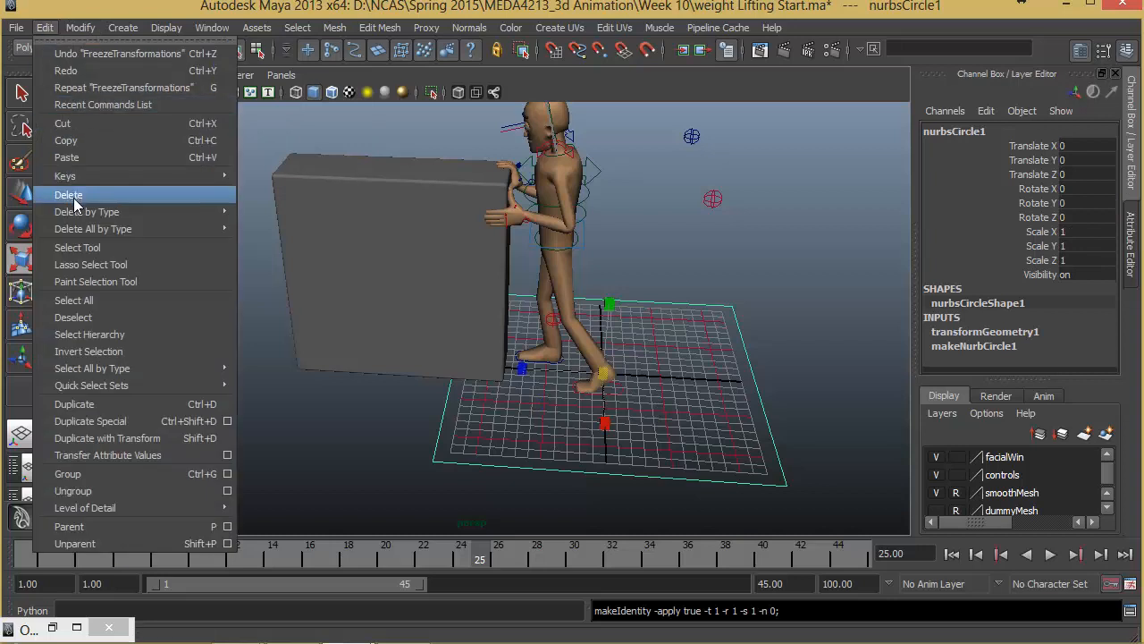
mouse_move(89, 212)
click(271, 220)
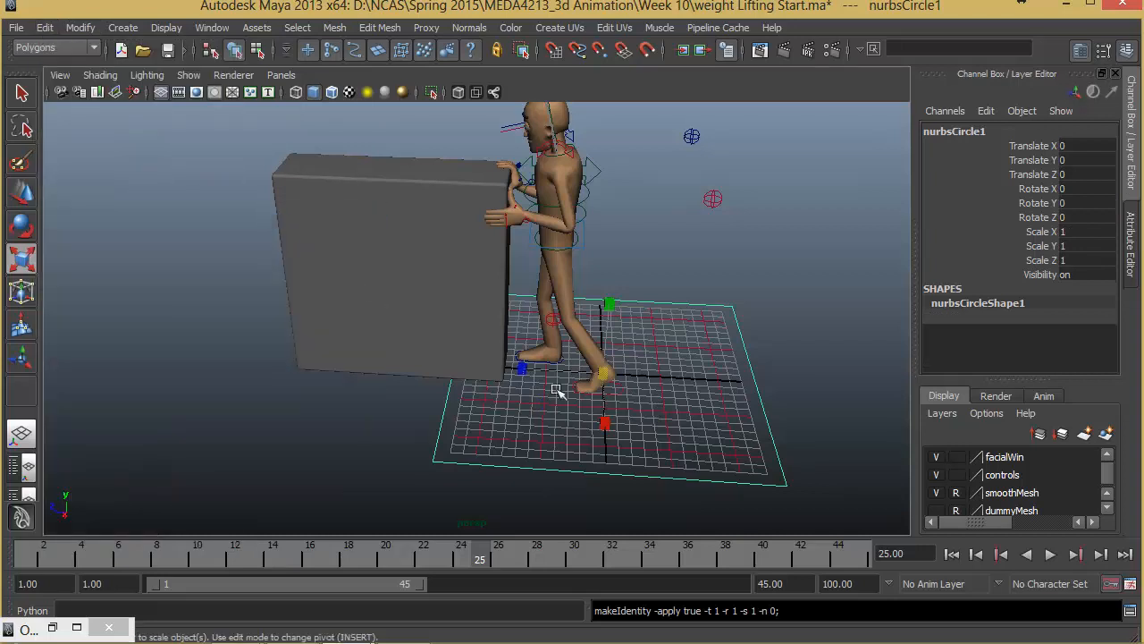
- Narrow the curve to about 0.35 Scale X and move it beneath the box to about 19 Translate Z
drag(609, 427, 350, 364)
key(w)
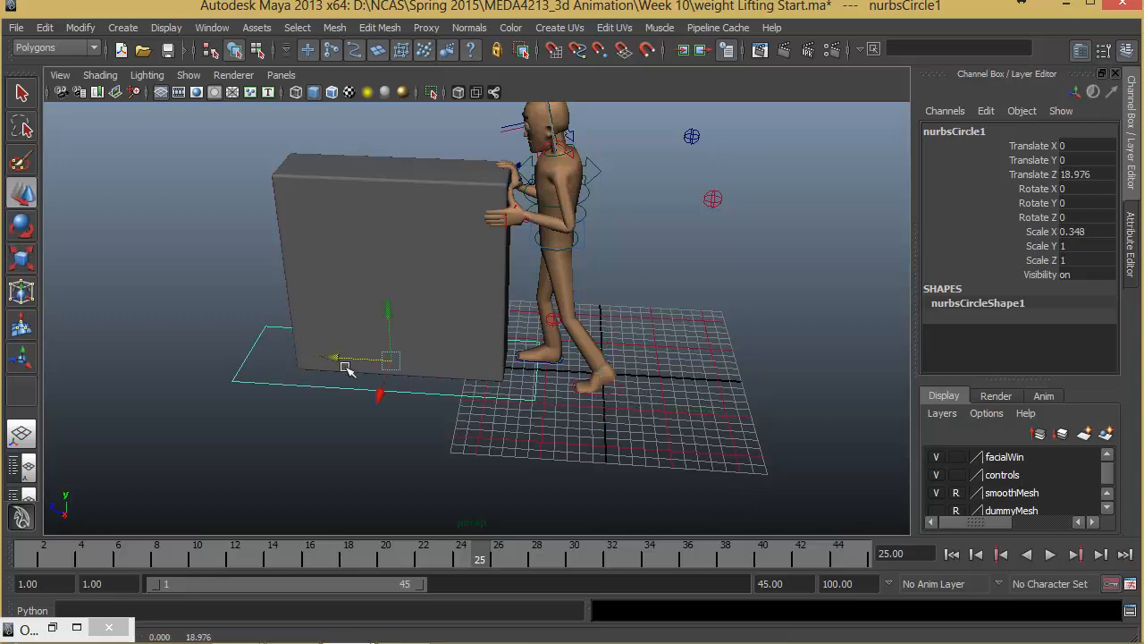
alt+right_drag(347, 368, 485, 381)
click(487, 384)
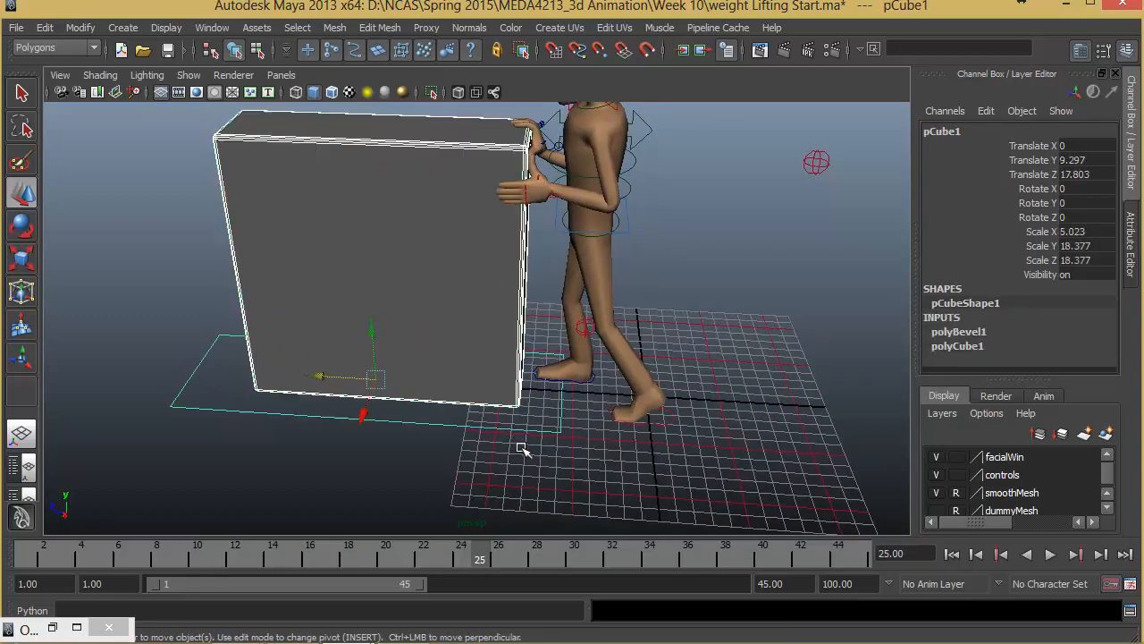
shift+click(551, 442)
click(409, 417)
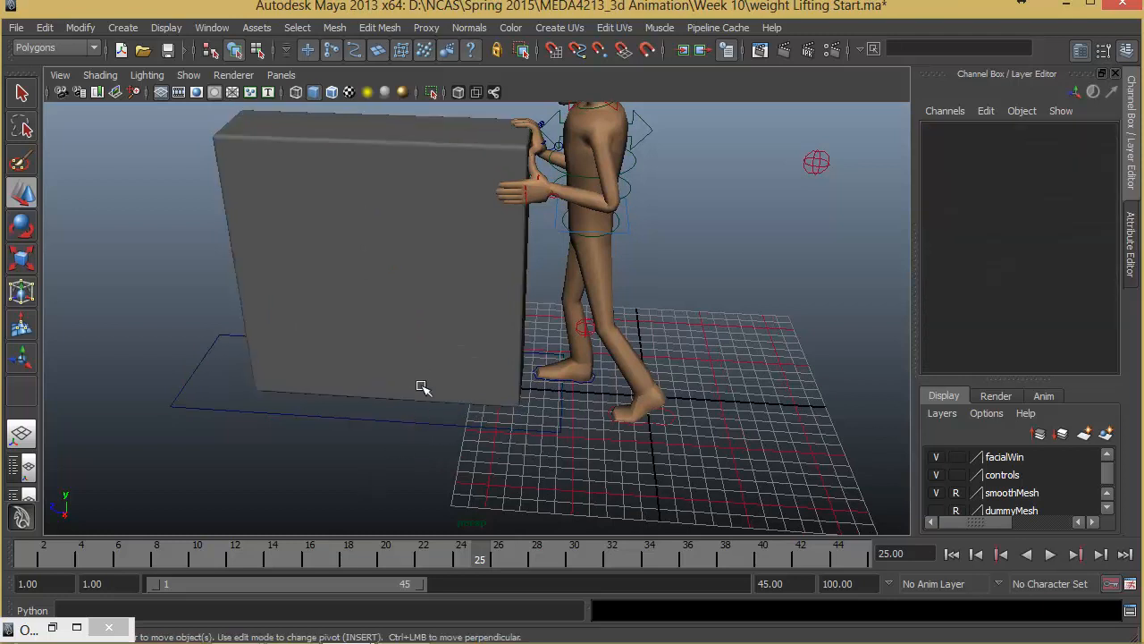
click(421, 388)
shift+click(526, 447)
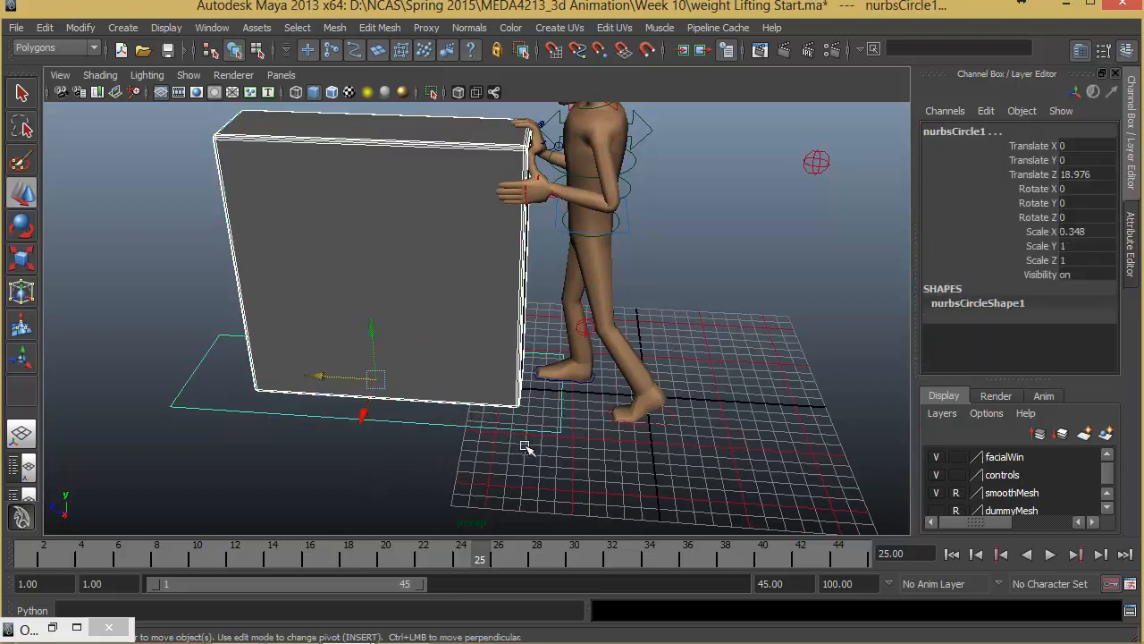
click(419, 448)
- Freeze the transformations of the narrowed curve beneath the box and delete its history
click(426, 421)
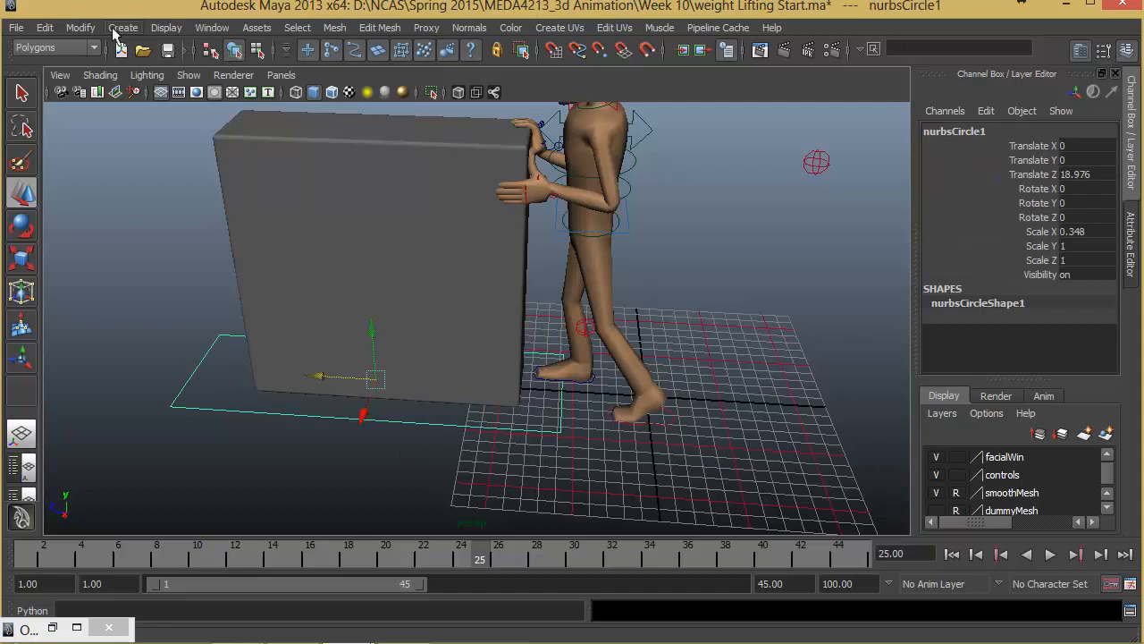
click(80, 27)
click(109, 84)
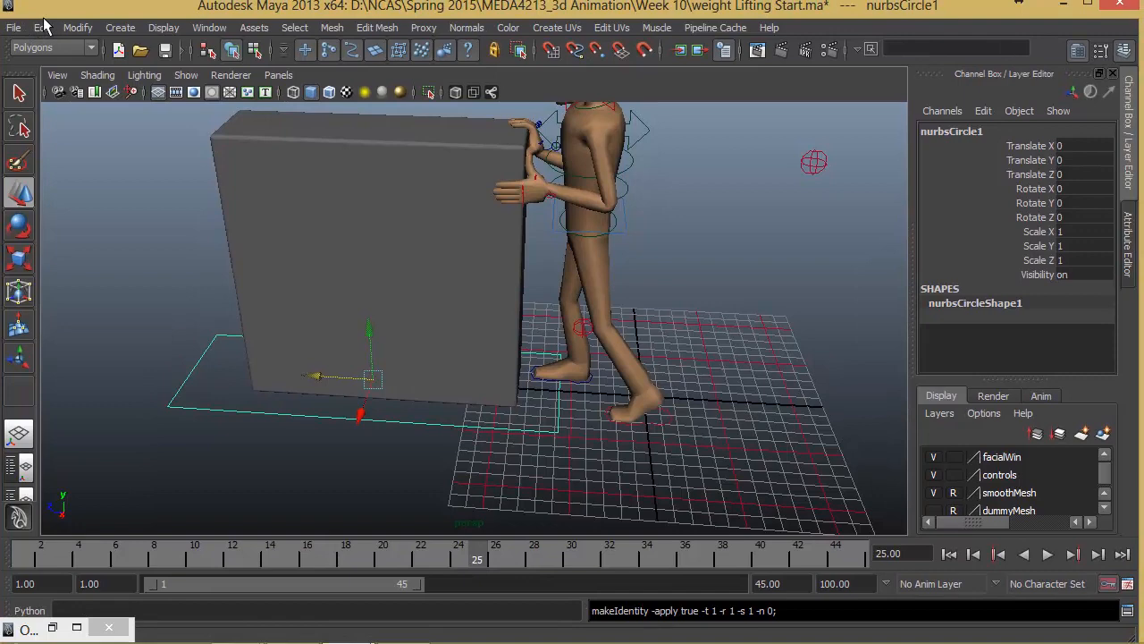
click(42, 28)
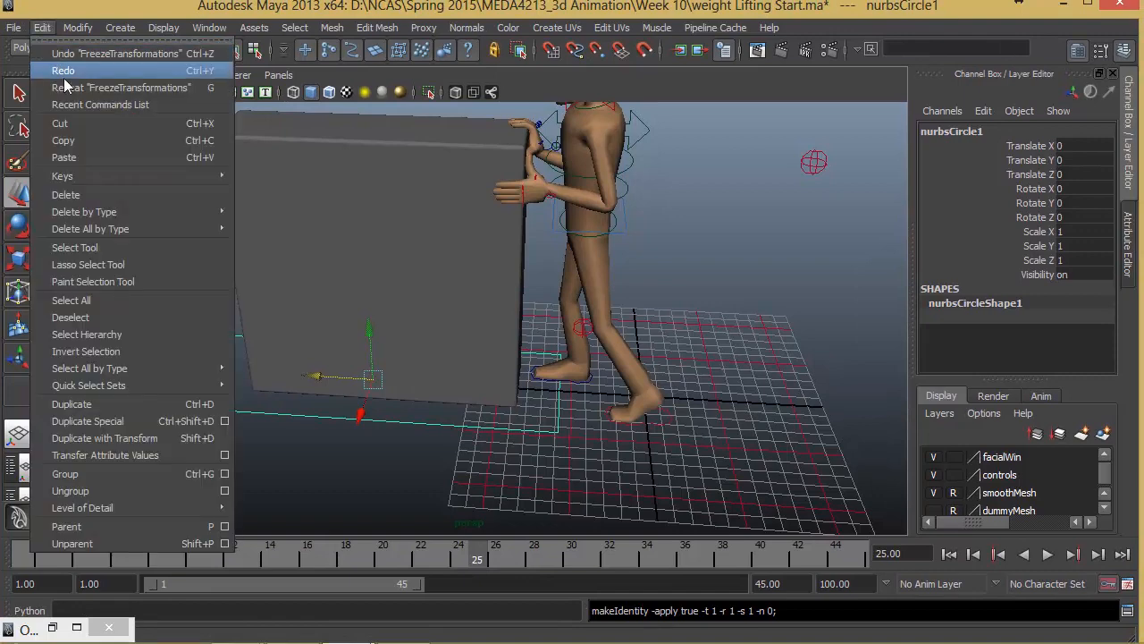
mouse_move(90, 212)
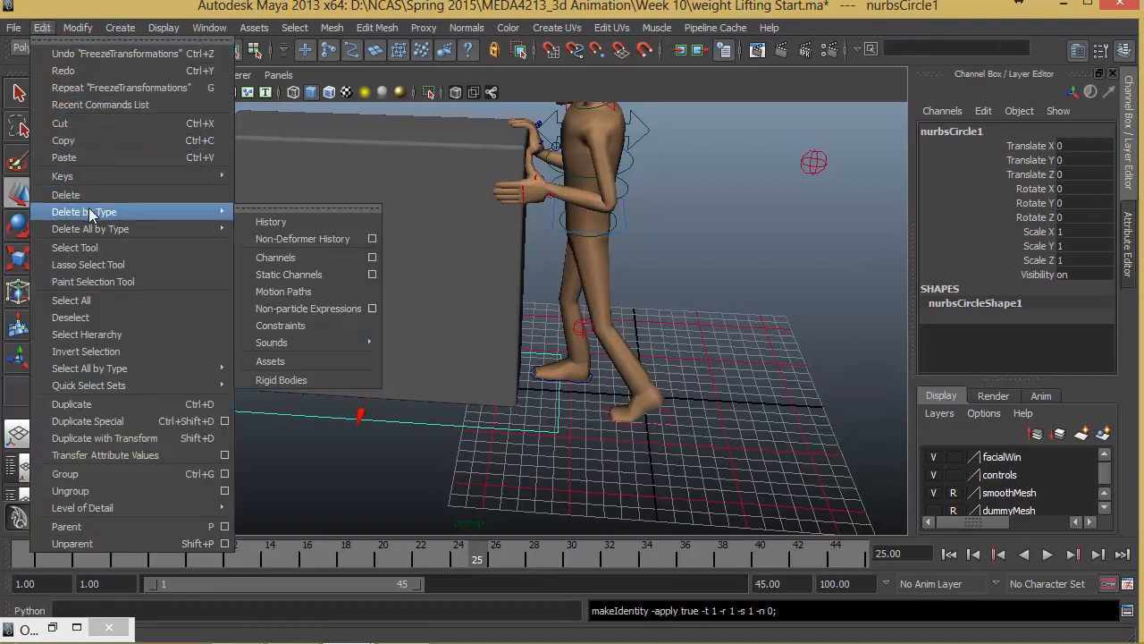
click(273, 221)
- Freeze the box's transformations and delete its construction history
click(491, 318)
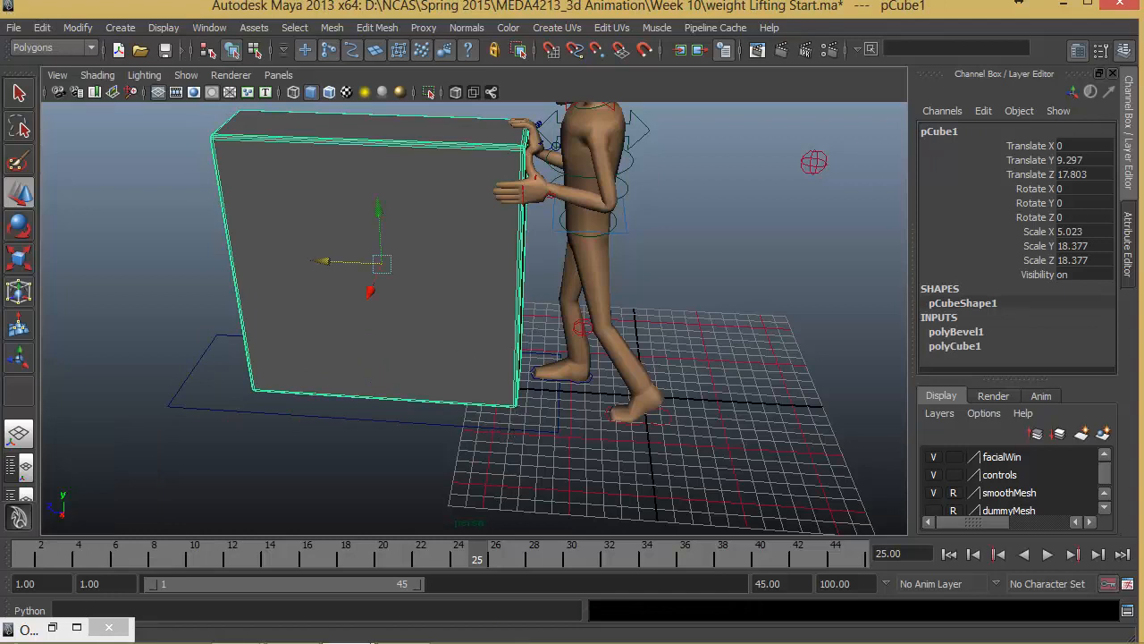
click(78, 28)
click(88, 42)
click(93, 79)
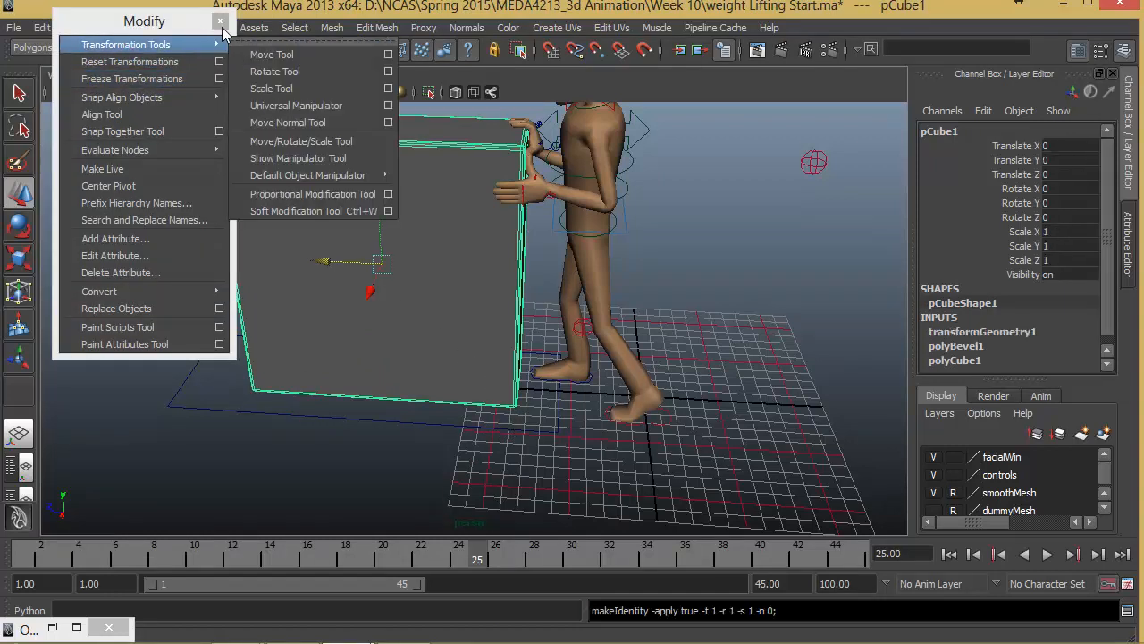
click(219, 20)
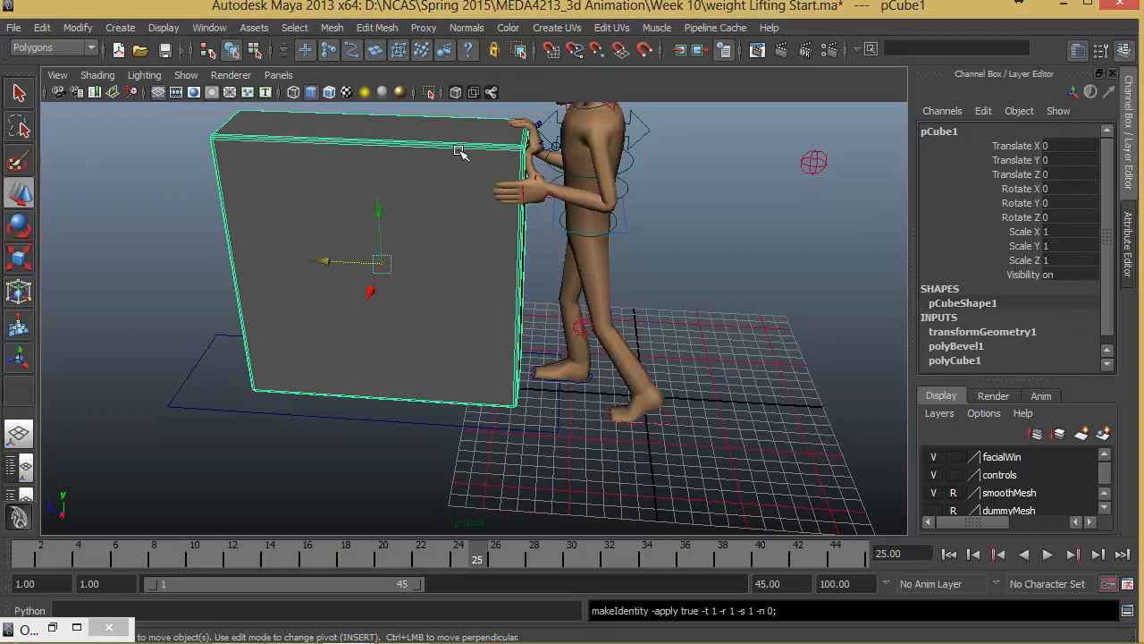
click(42, 27)
mouse_move(211, 211)
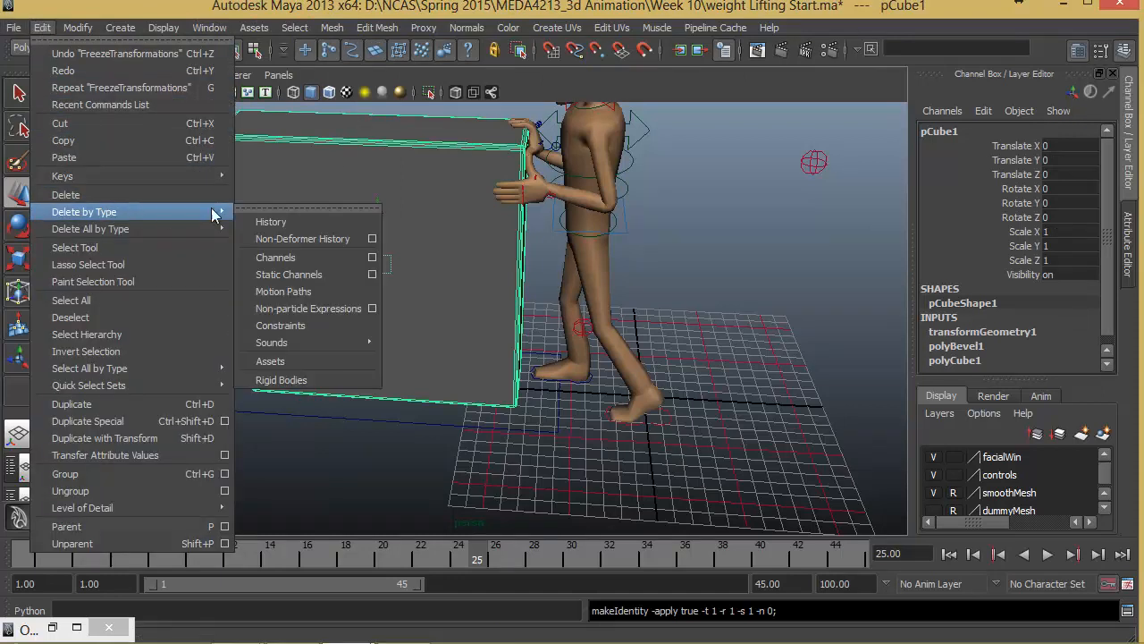
click(242, 219)
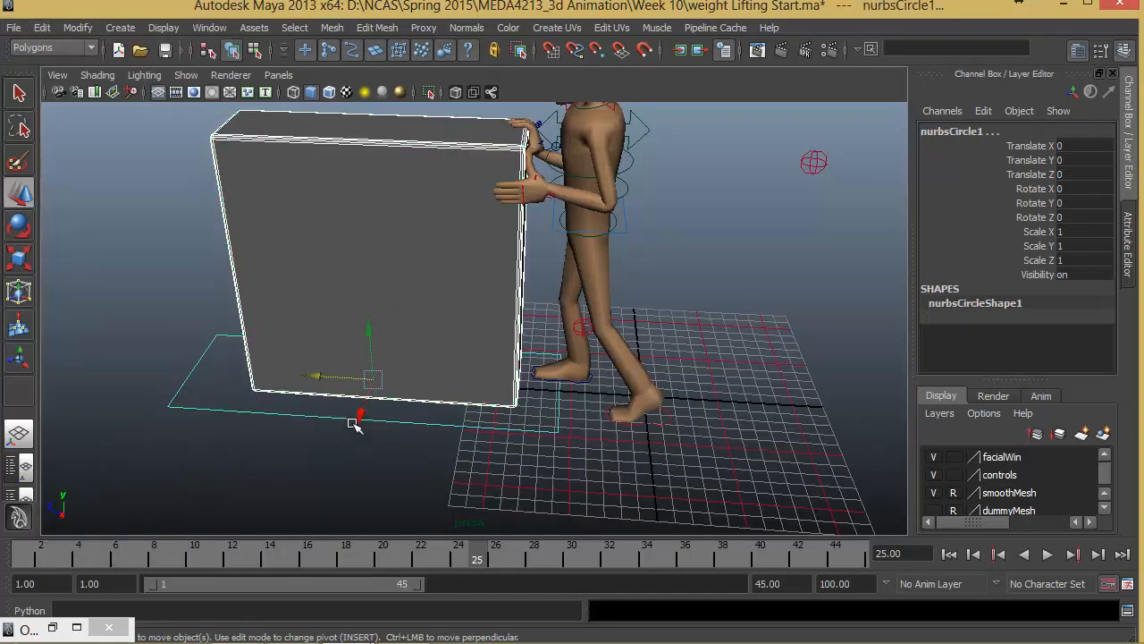
- Parent the box to the control curve beneath it and select the curve alone
key(p)
click(379, 421)
click(510, 427)
- Try moving the control curve about 5 units along Z to test the parenting, and undo the move
alt+drag(509, 427, 474, 342)
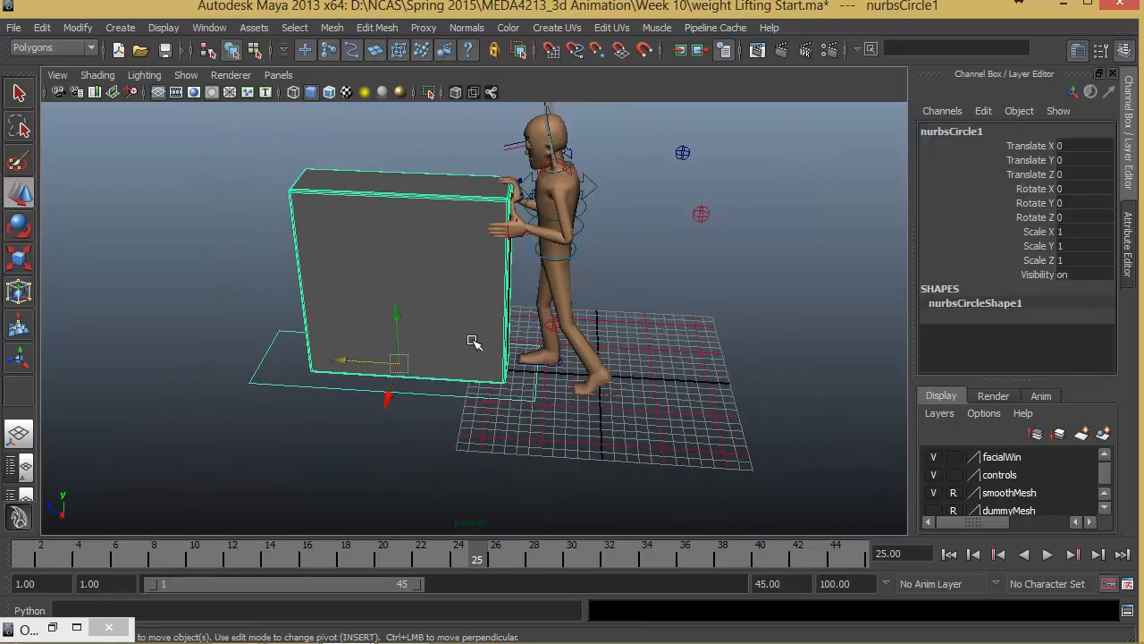
drag(364, 361, 319, 352)
key(ctrl+z)
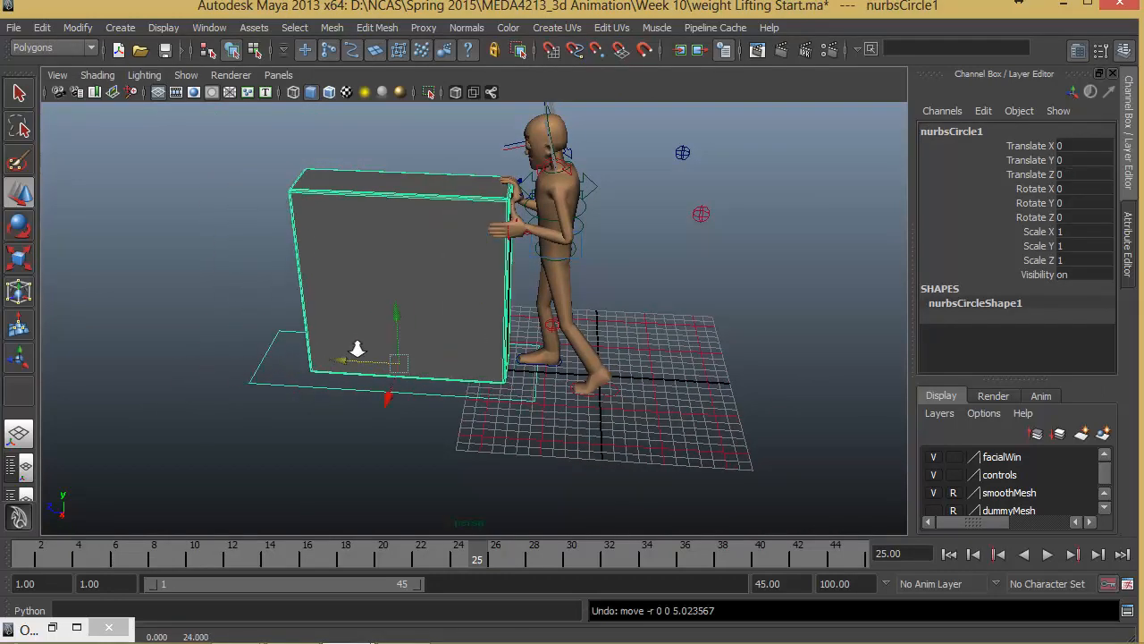
- At frame 24, point-constrain the left arm IK control to the box's control curve
alt+right_drag(357, 349, 464, 386)
alt+drag(464, 386, 498, 311)
alt+drag(351, 453, 384, 467)
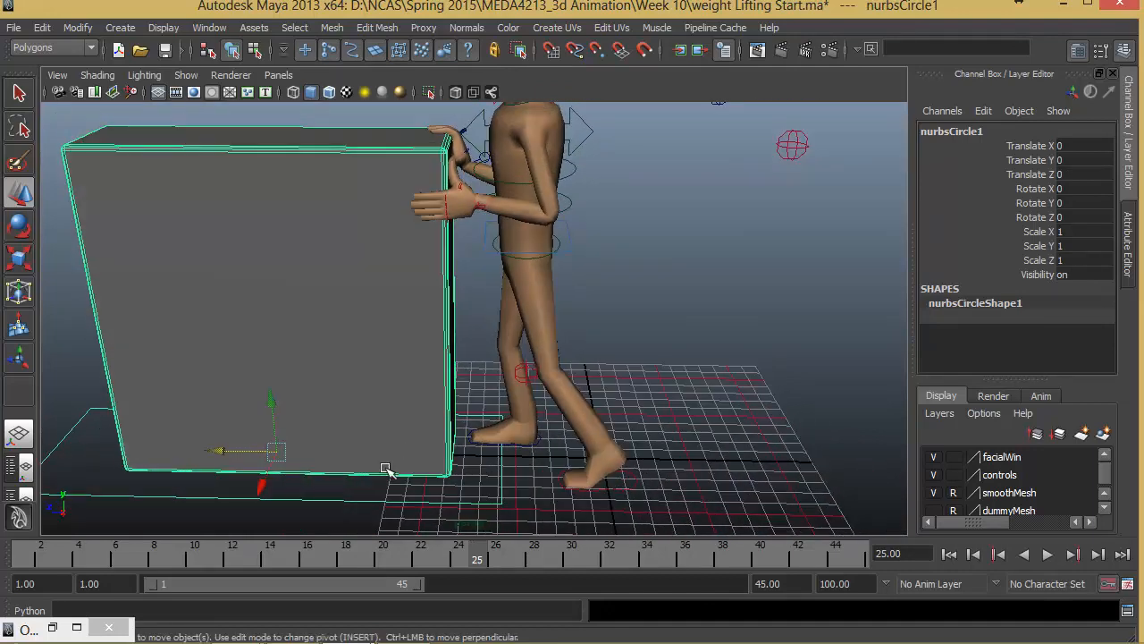
click(327, 550)
drag(327, 563, 458, 559)
click(348, 510)
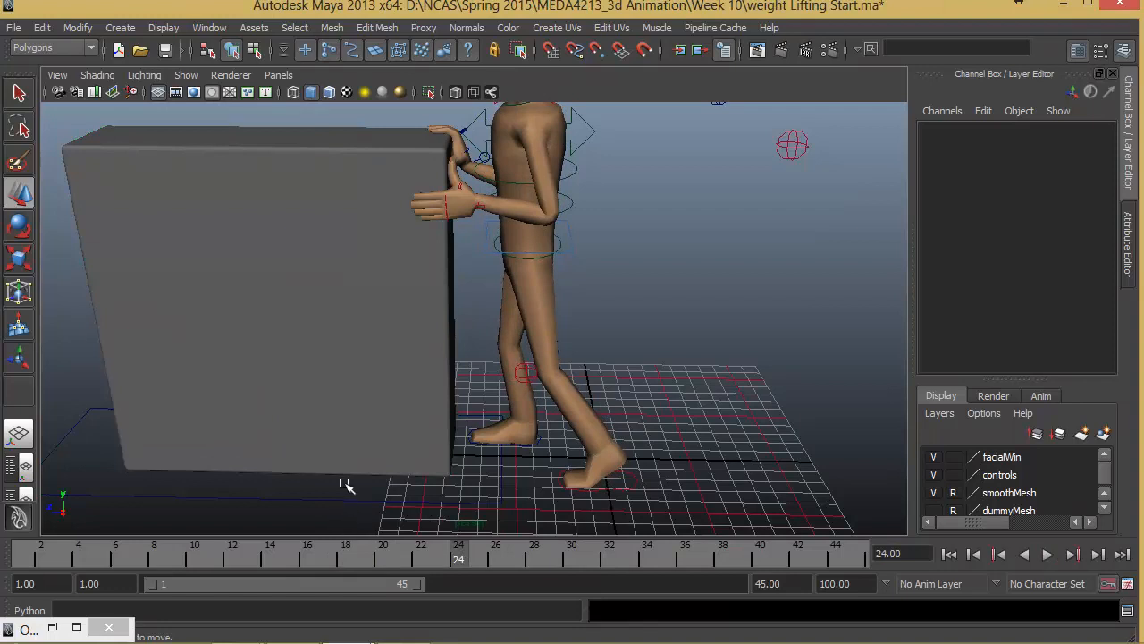
click(419, 459)
click(480, 204)
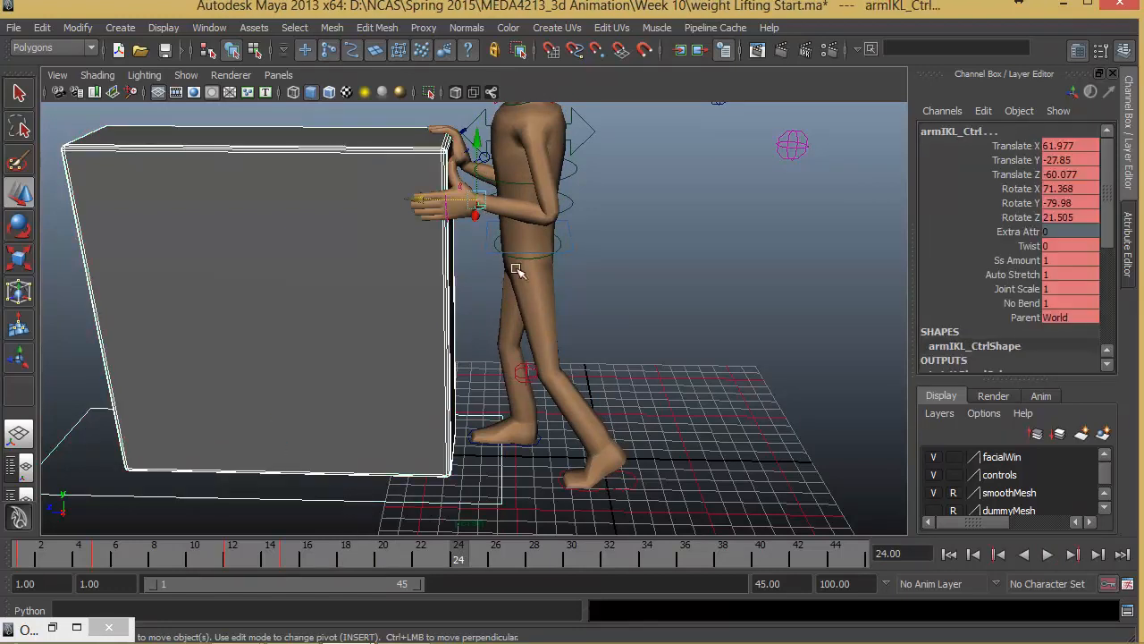
click(49, 47)
click(45, 68)
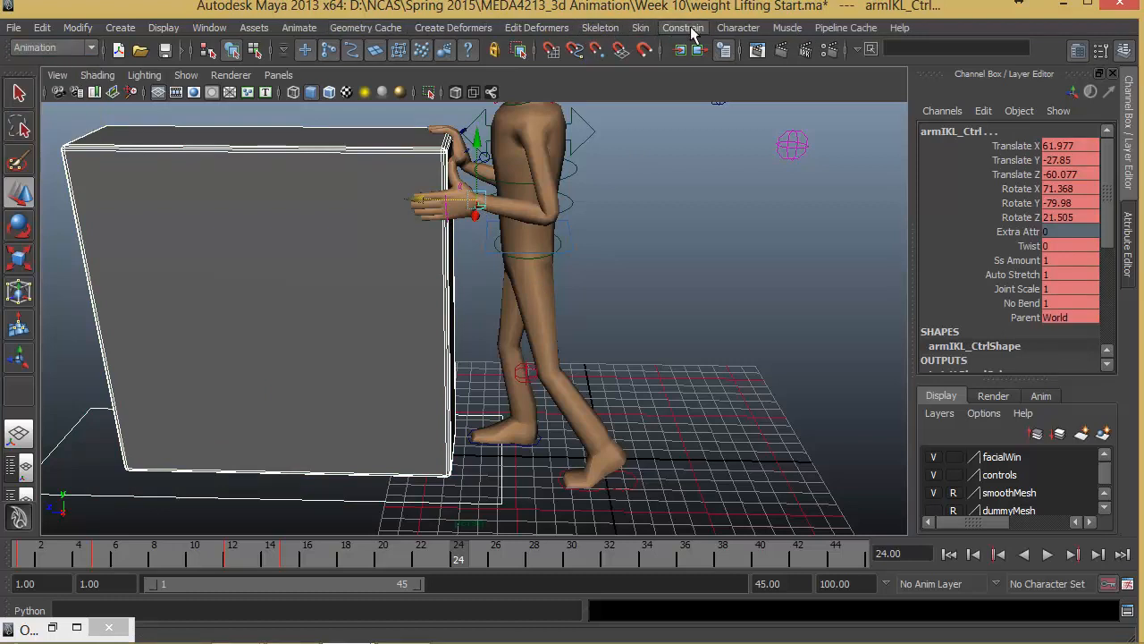
click(683, 28)
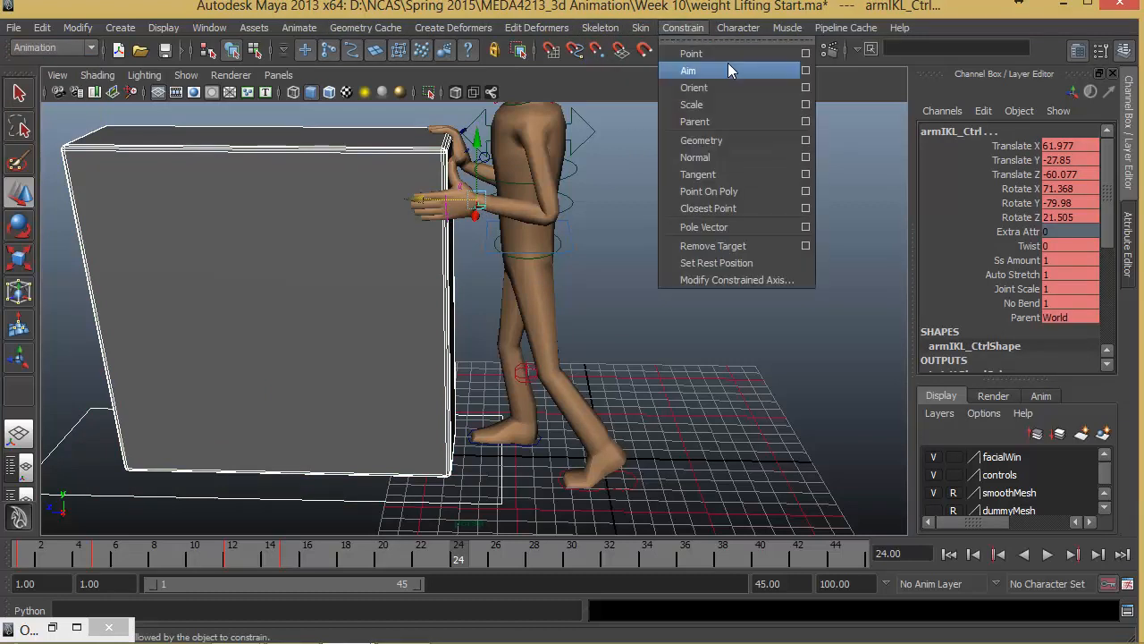
click(800, 54)
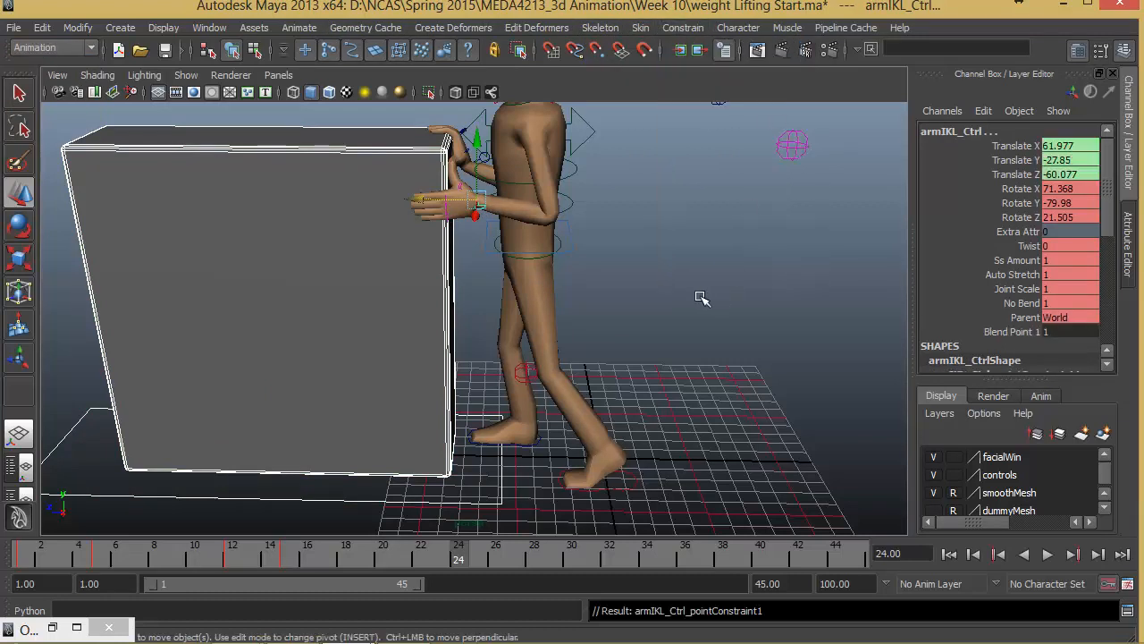
- Point-constrain the right arm IK control to the box's control curve
click(656, 287)
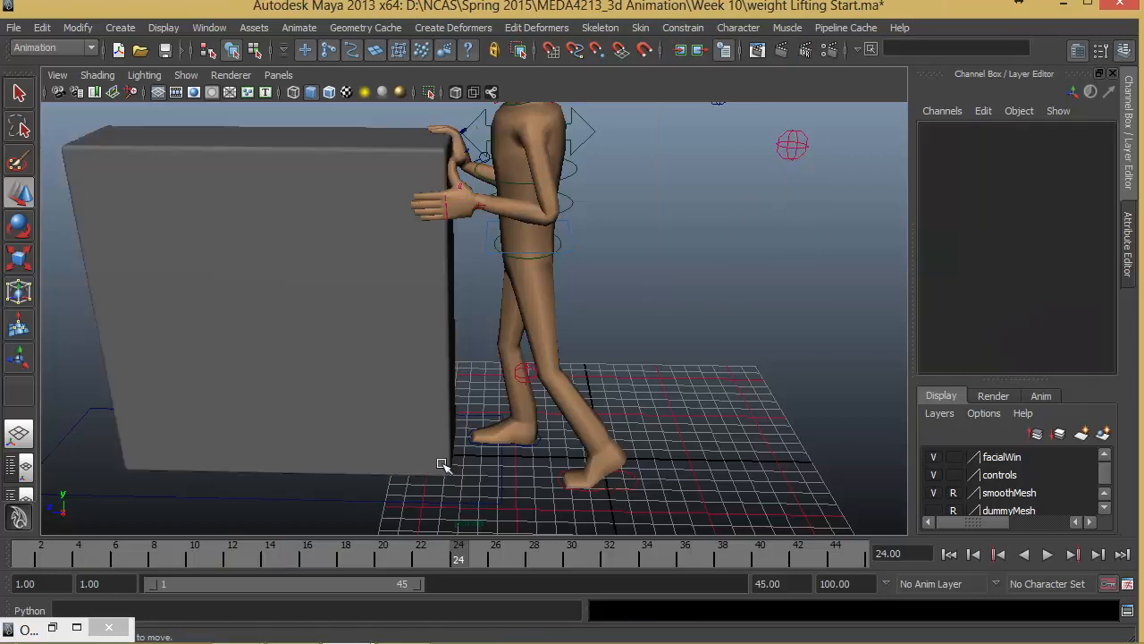
click(419, 511)
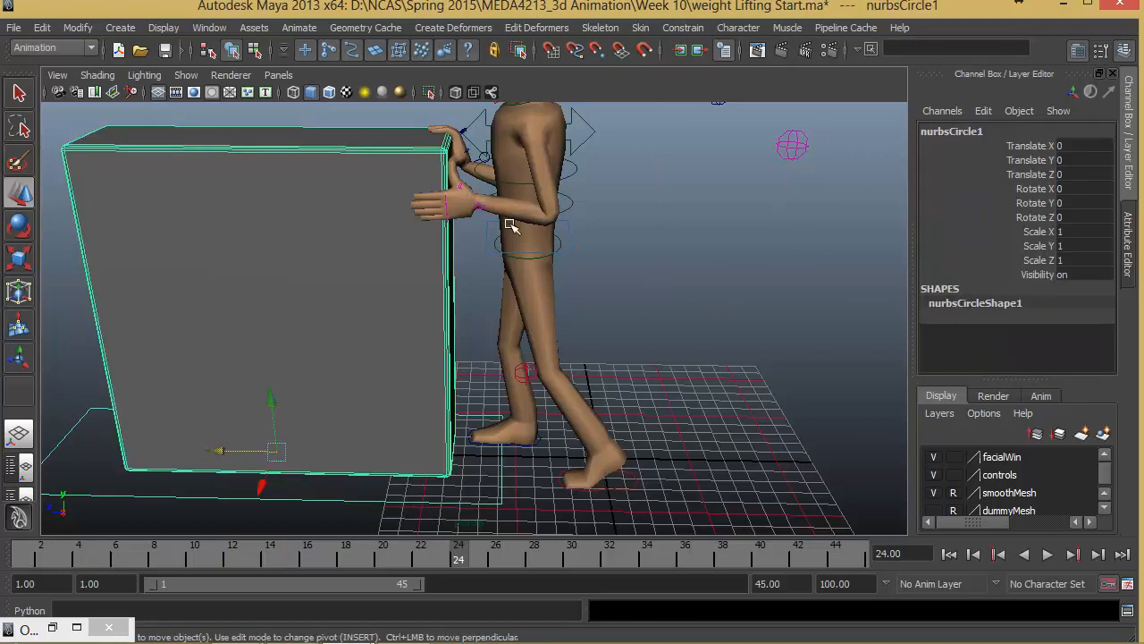
alt+drag(509, 224, 567, 187)
alt+right_drag(567, 187, 501, 301)
alt+middle_drag(500, 301, 473, 501)
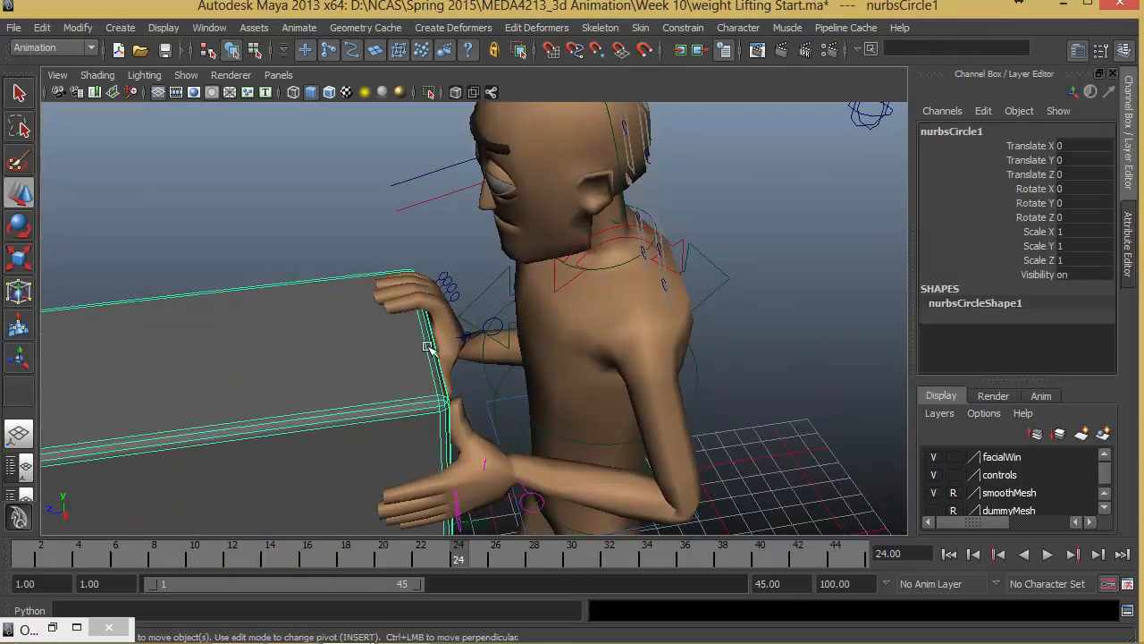
alt+right_drag(427, 347, 493, 349)
alt+drag(493, 350, 530, 316)
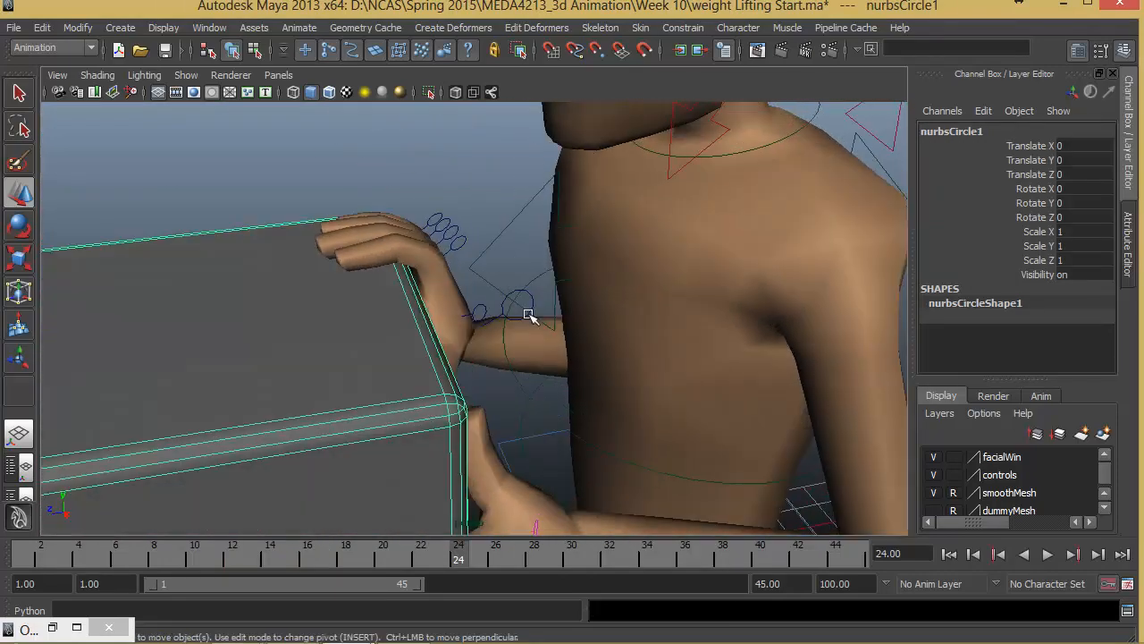
click(515, 295)
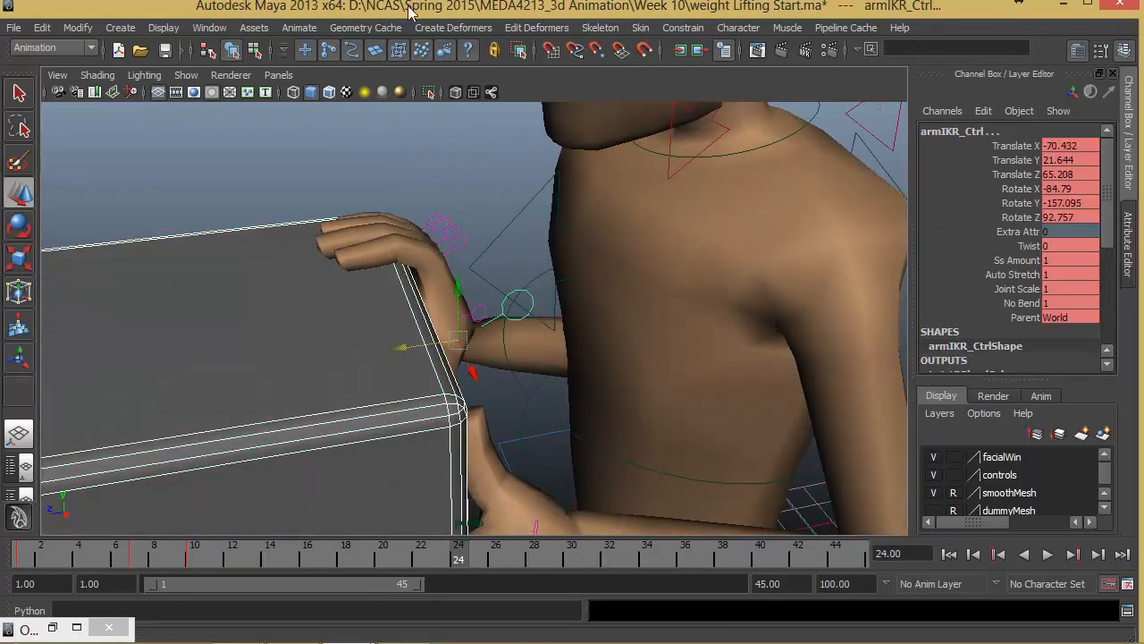
click(677, 27)
click(684, 51)
- Try moving the control curve along Z to test the hand constraints, and undo the move
alt+drag(588, 402, 297, 334)
alt+right_drag(296, 335, 259, 329)
alt+drag(363, 343, 380, 313)
click(445, 493)
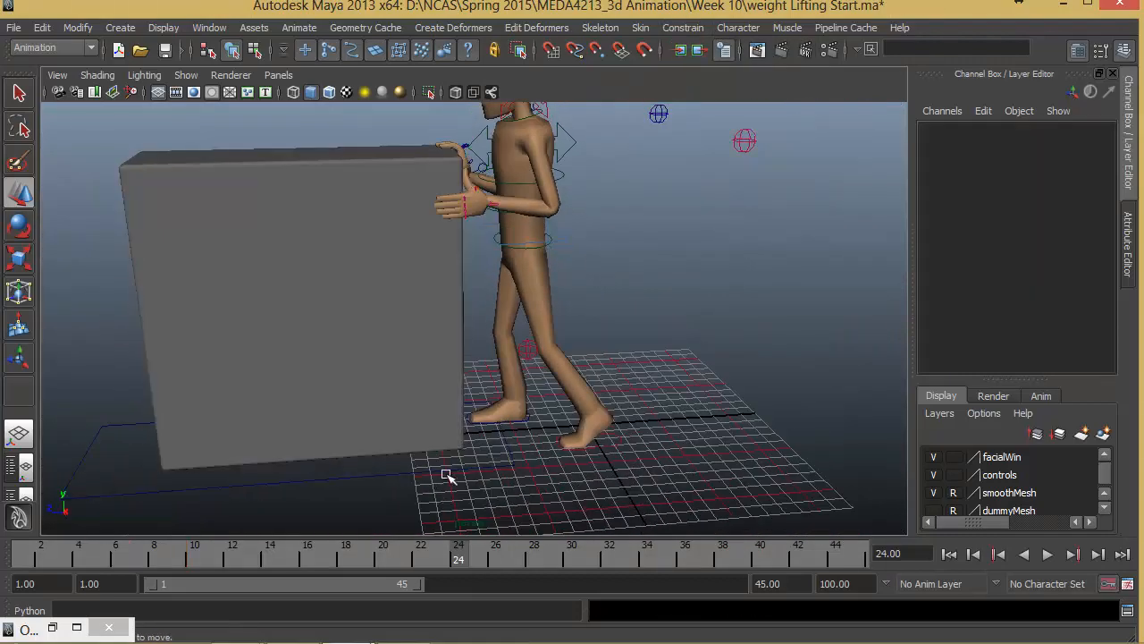
click(464, 474)
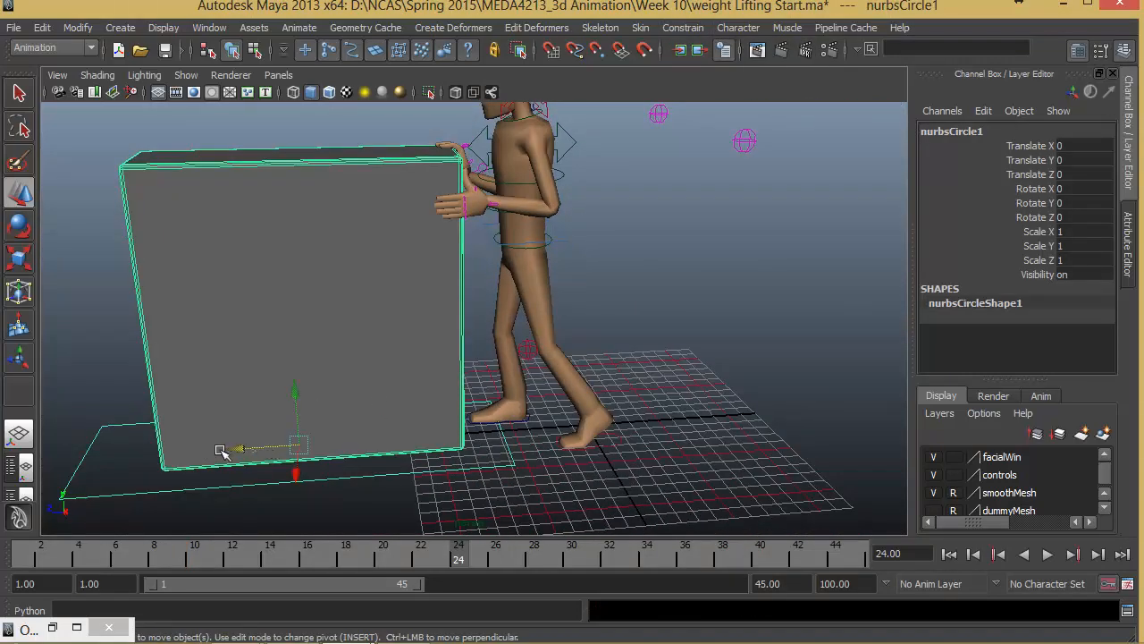
drag(221, 450, 249, 453)
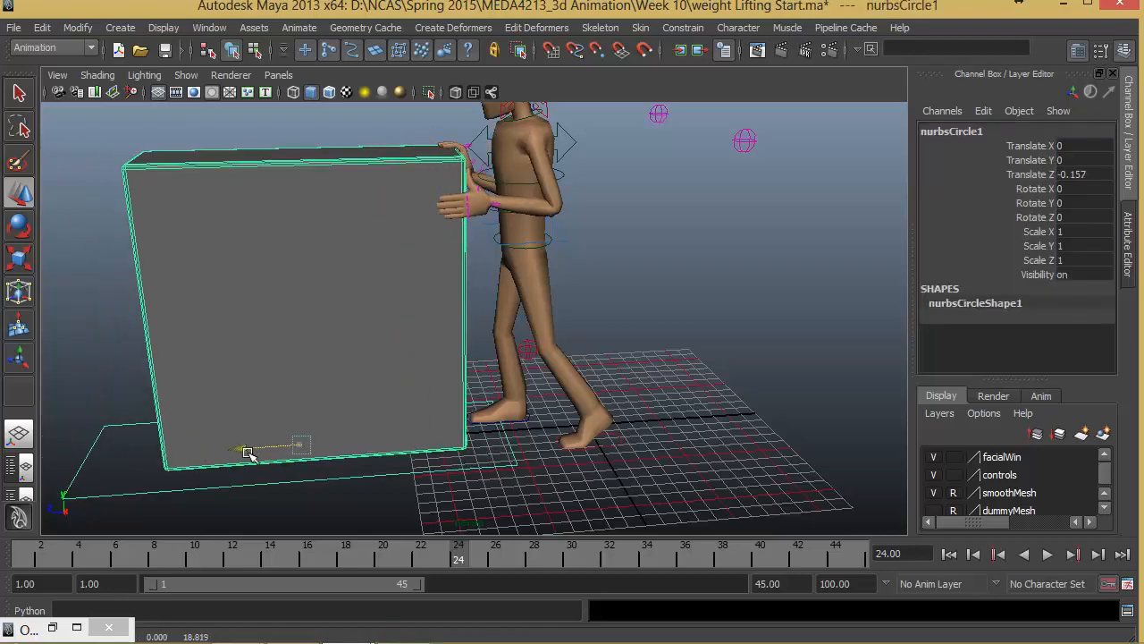
key(ctrl+z)
- Key the right arm IK control's Blend Point 1 at a value of 1 on frame 10
alt+drag(393, 377, 440, 420)
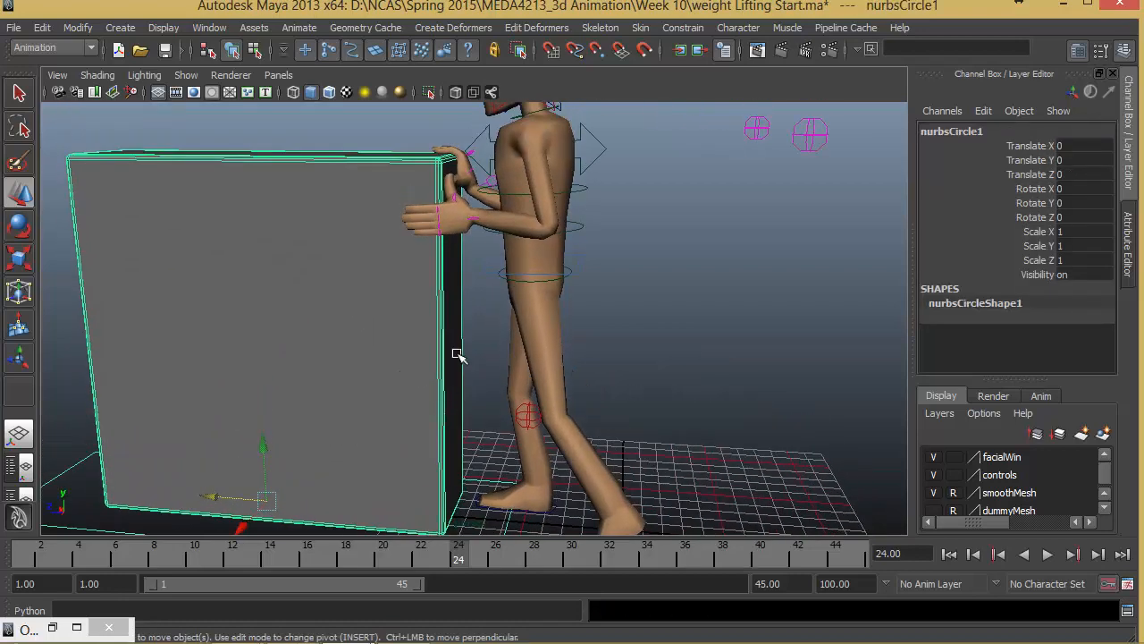
alt+drag(456, 355, 441, 328)
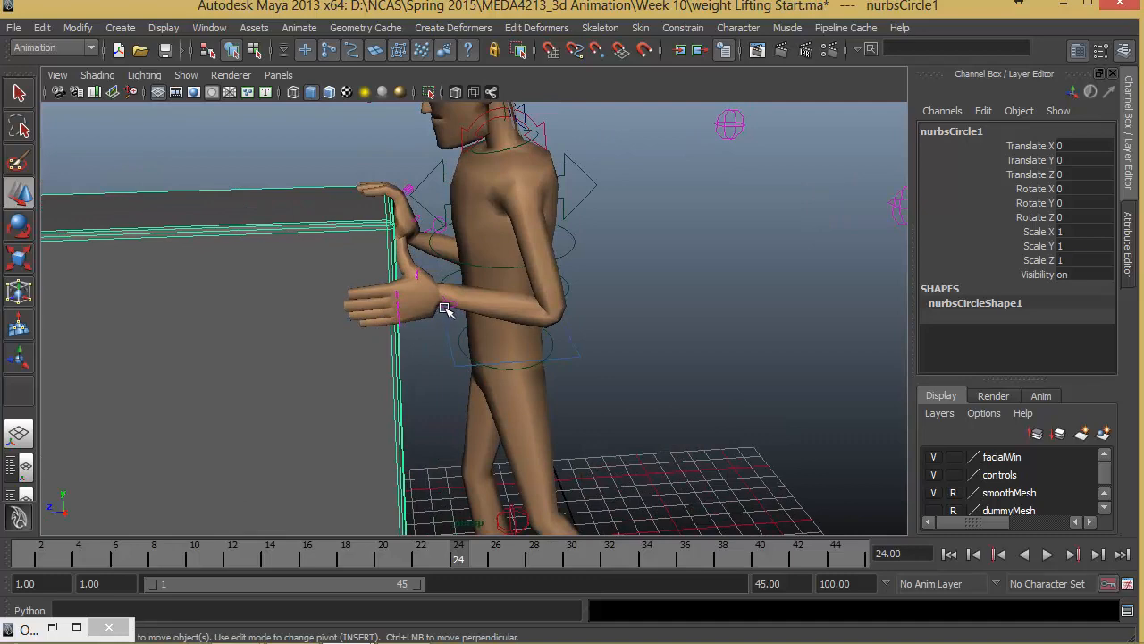
click(444, 308)
alt+drag(524, 408, 466, 428)
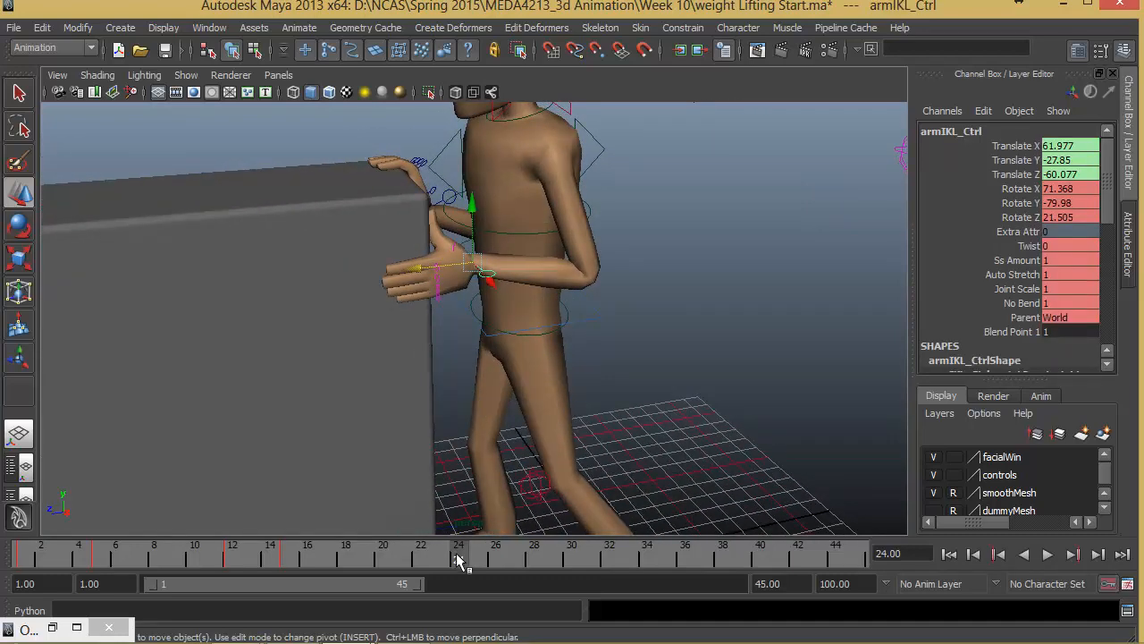
drag(457, 553, 230, 552)
alt+drag(538, 159, 393, 340)
click(452, 221)
drag(235, 559, 197, 561)
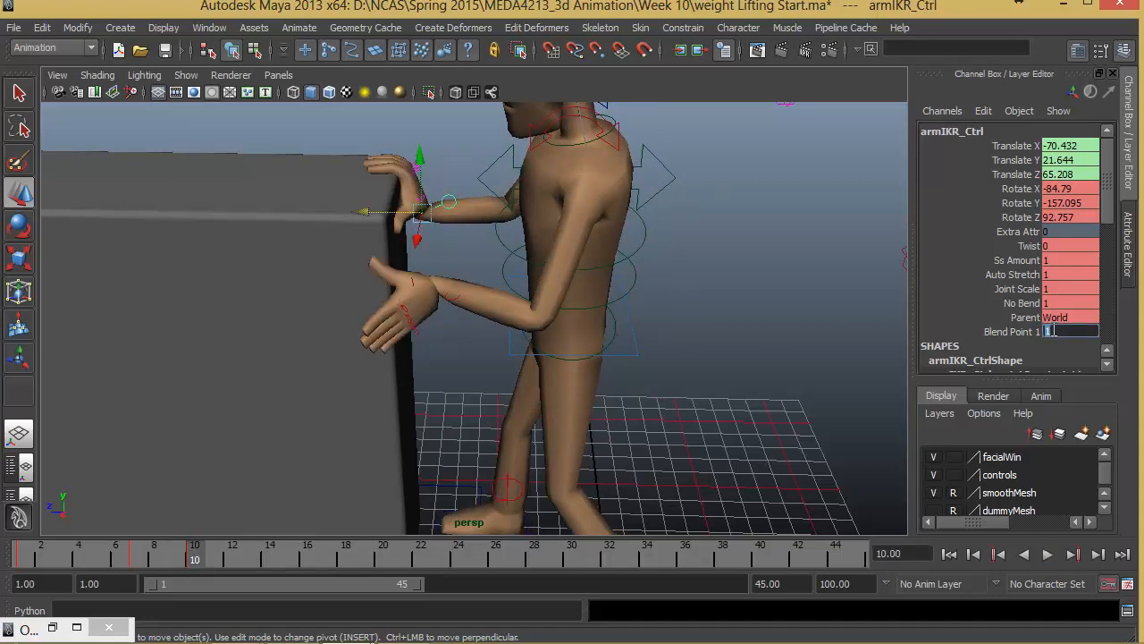
right_click(1015, 332)
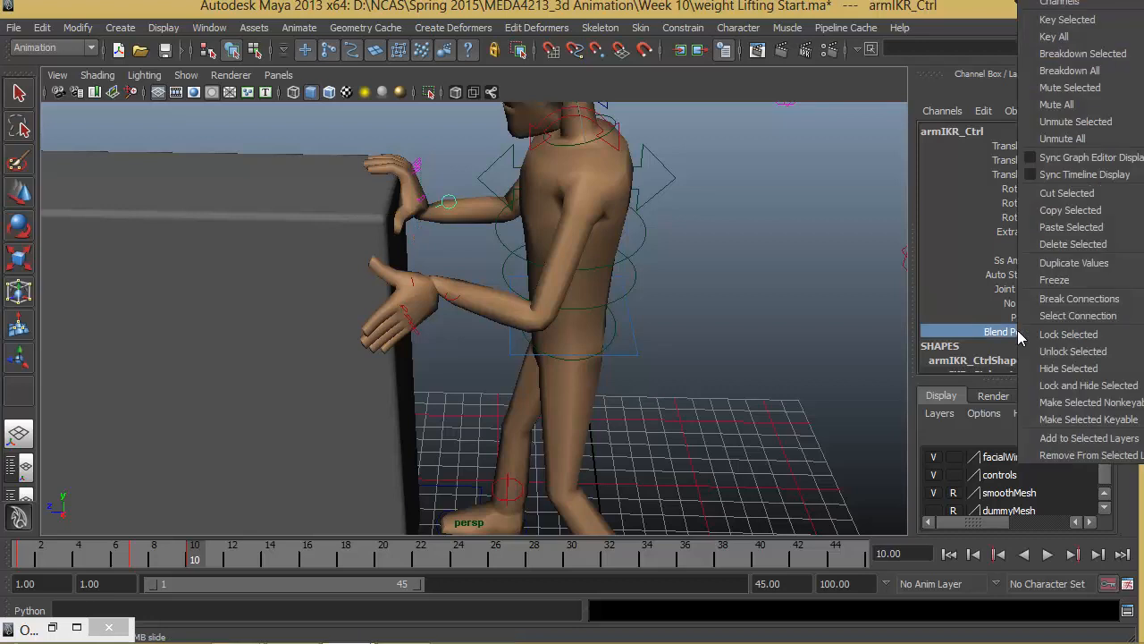
click(1073, 17)
- Set the right arm IK control's Blend Point 1 to 0 on frame 9 and key it
click(175, 558)
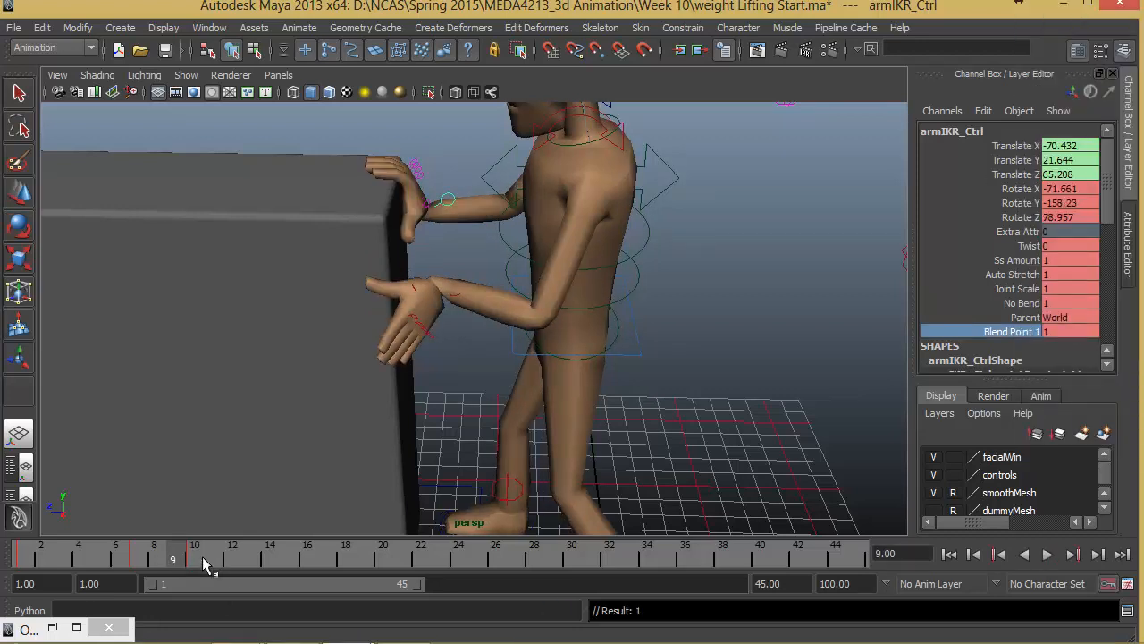
click(1060, 334)
text(0)
key(Return)
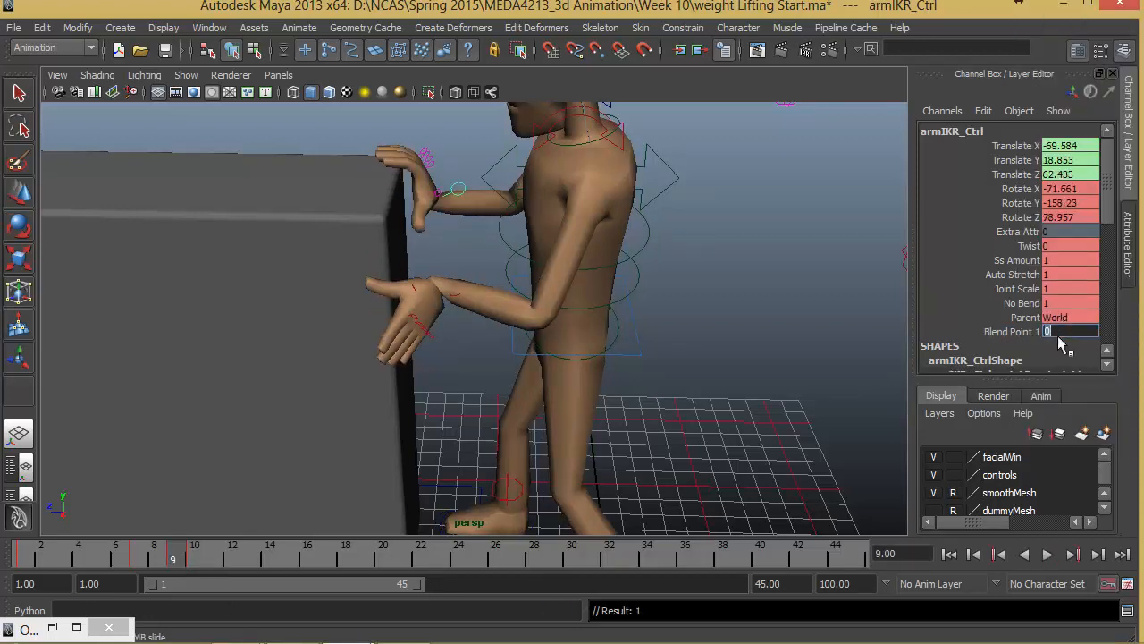
right_click(1028, 333)
click(1083, 9)
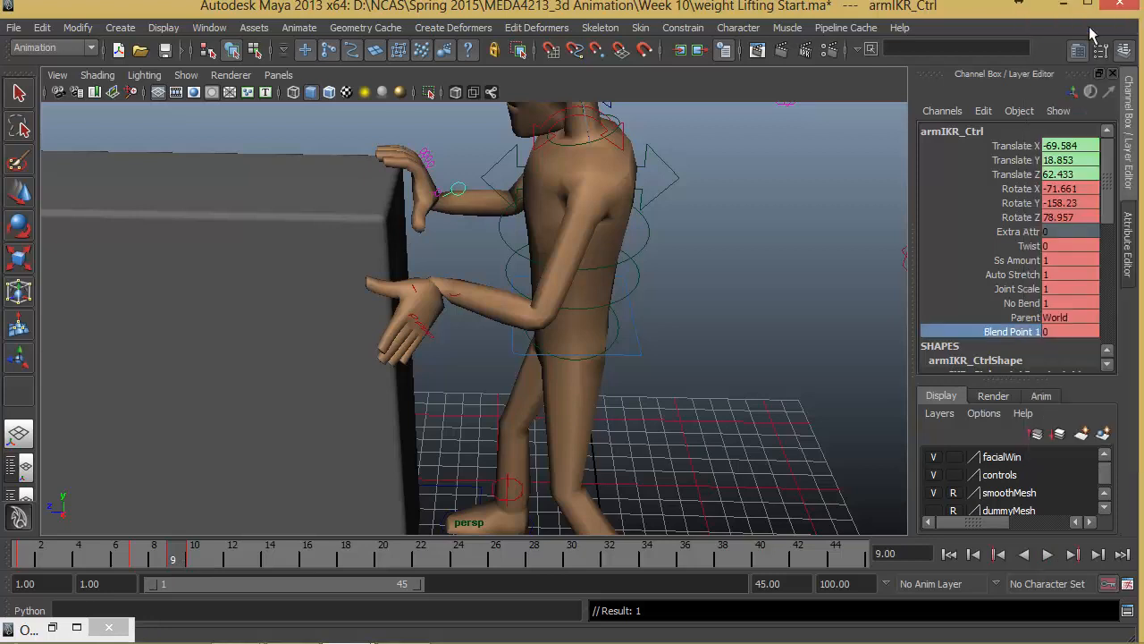
- Key the left arm IK control's Blend Point 1 at a value of 1 on frame 15
click(457, 295)
key(alt+v)
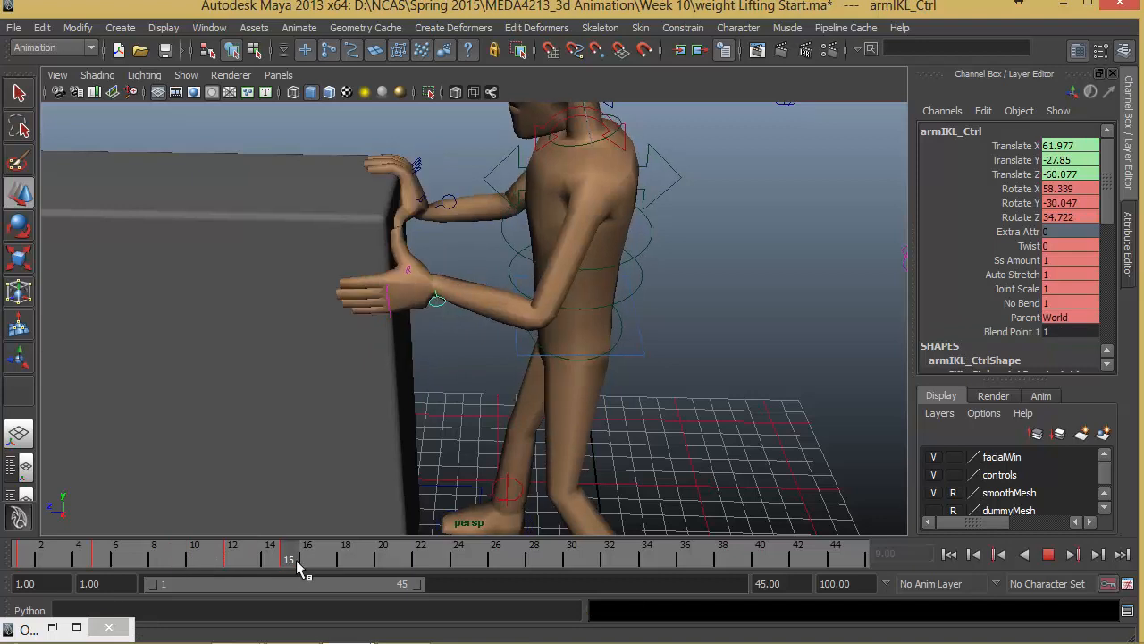
key(Escape)
right_click(1028, 333)
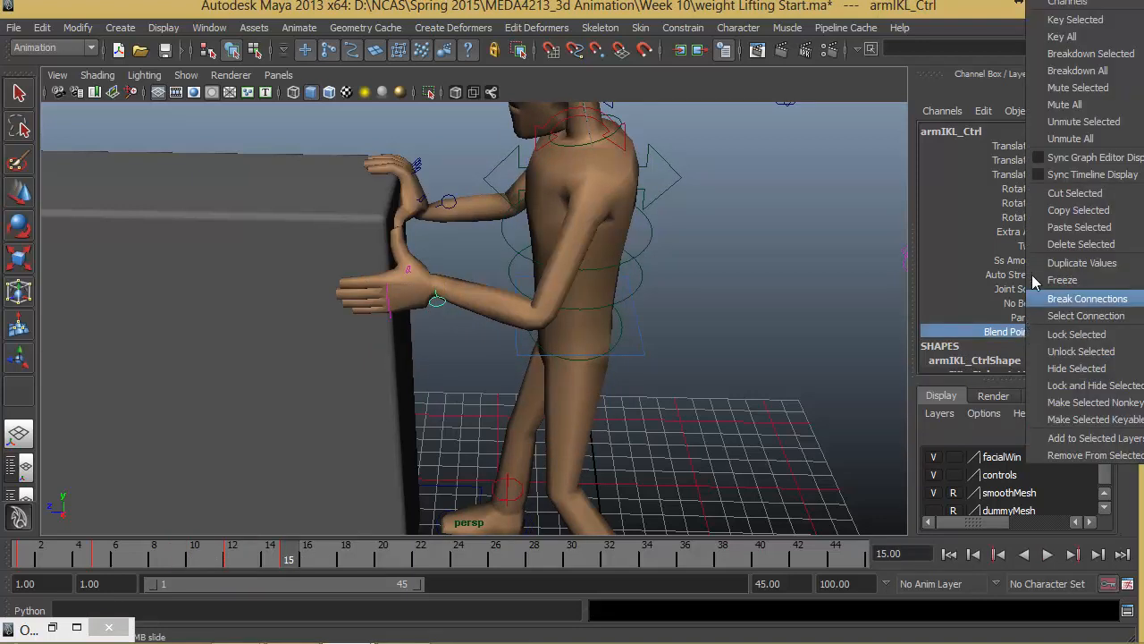
click(1073, 16)
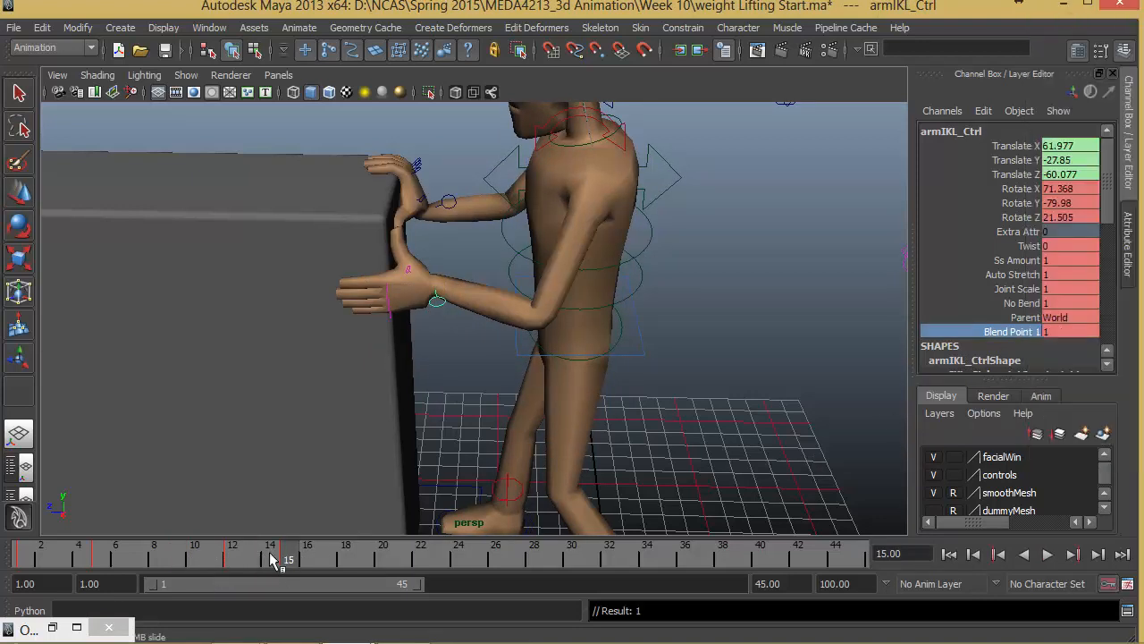
- Set the left arm IK control's Blend Point 1 to 0 on frame 14
click(271, 556)
double_click(1053, 331)
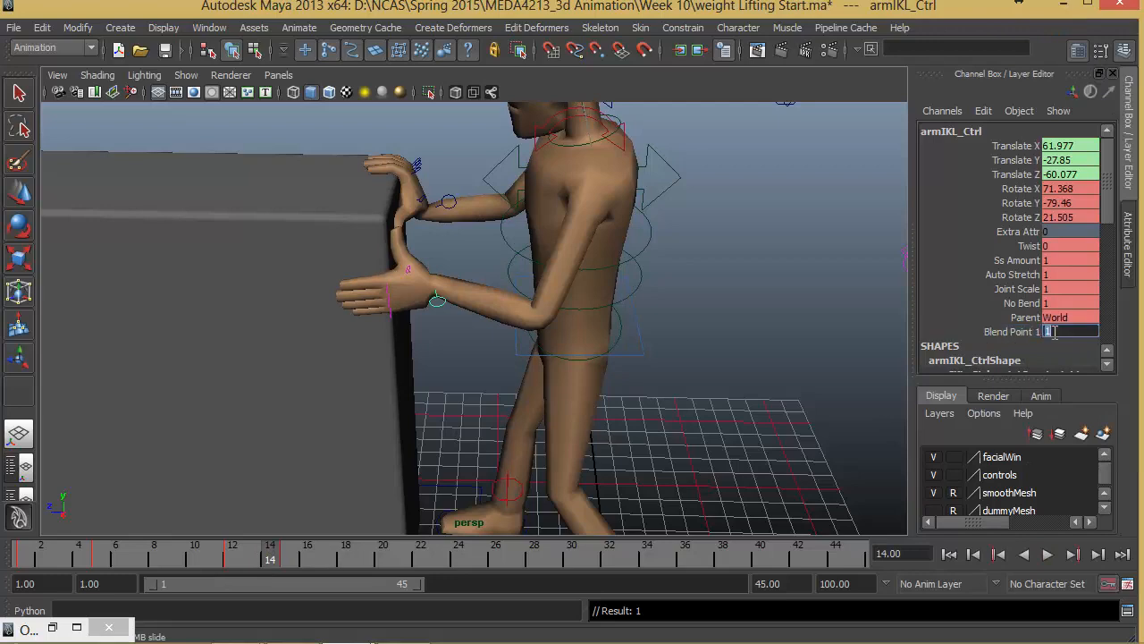
text(0)
key(Return)
- Play the animation from the first frame to check how both hands reach and hold the box
alt+right_drag(572, 458, 420, 391)
alt+drag(420, 392, 471, 371)
alt+right_drag(471, 371, 432, 375)
click(949, 554)
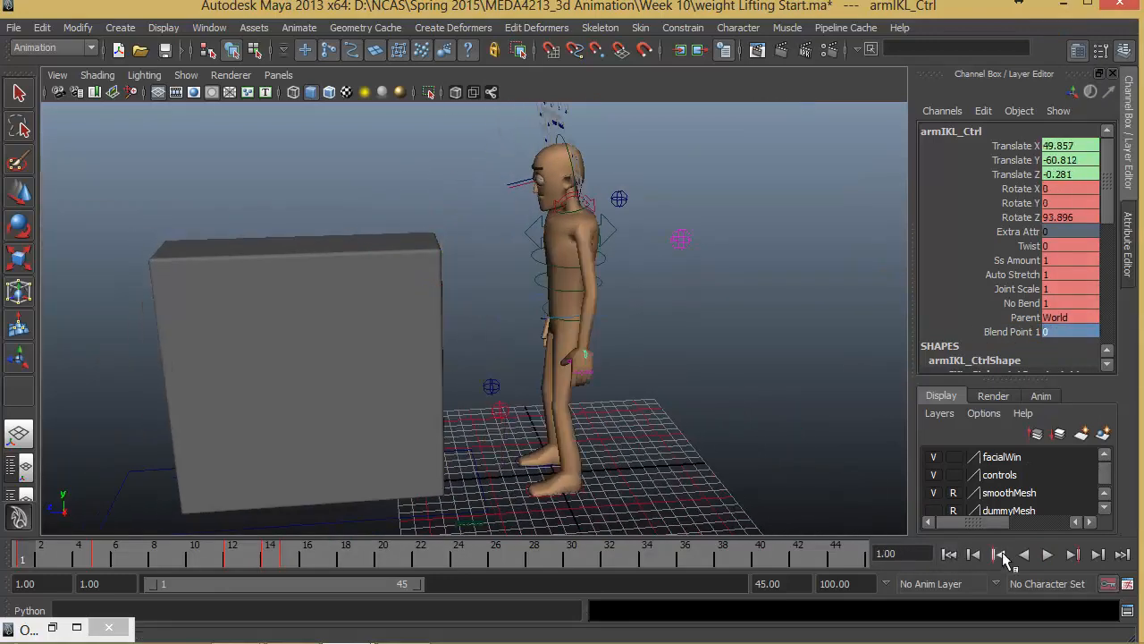
click(1047, 554)
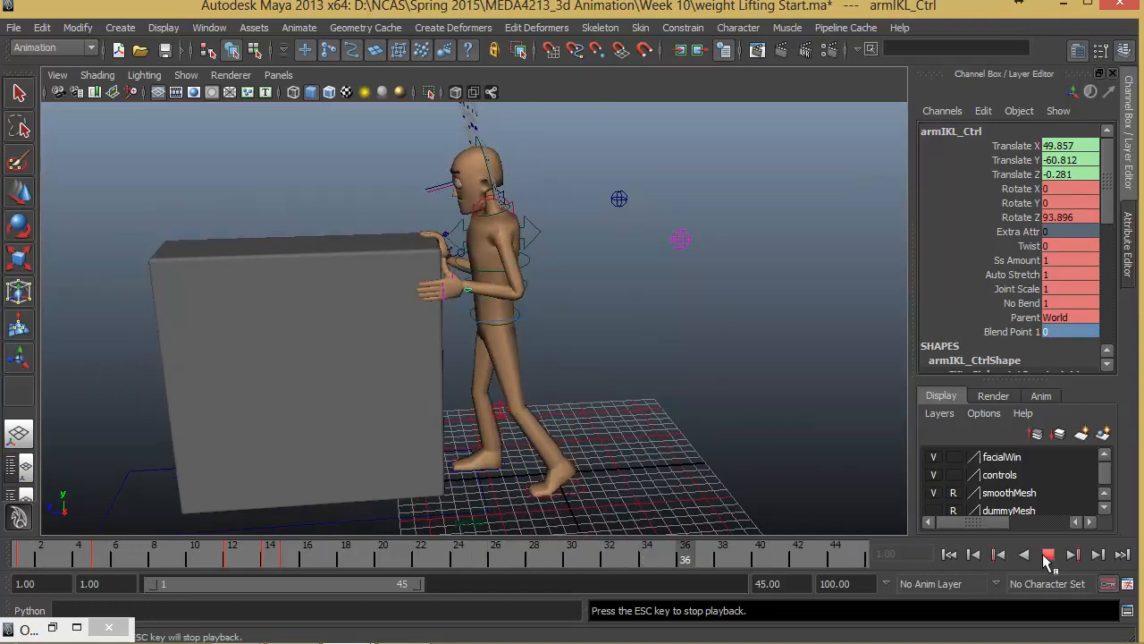
click(1049, 554)
click(949, 554)
key(alt+v)
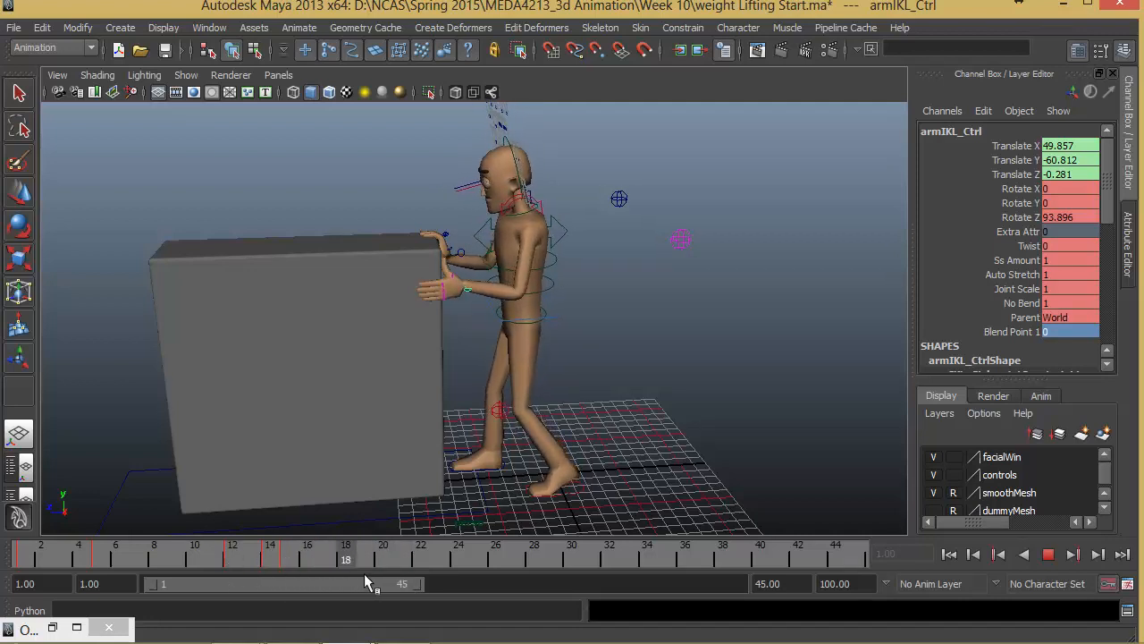
- Key the box's control curve at its starting position on frame 25
mouse_move(394, 560)
mouse_down()
mouse_move(529, 560)
mouse_move(426, 559)
mouse_move(493, 562)
mouse_move(477, 563)
mouse_up()
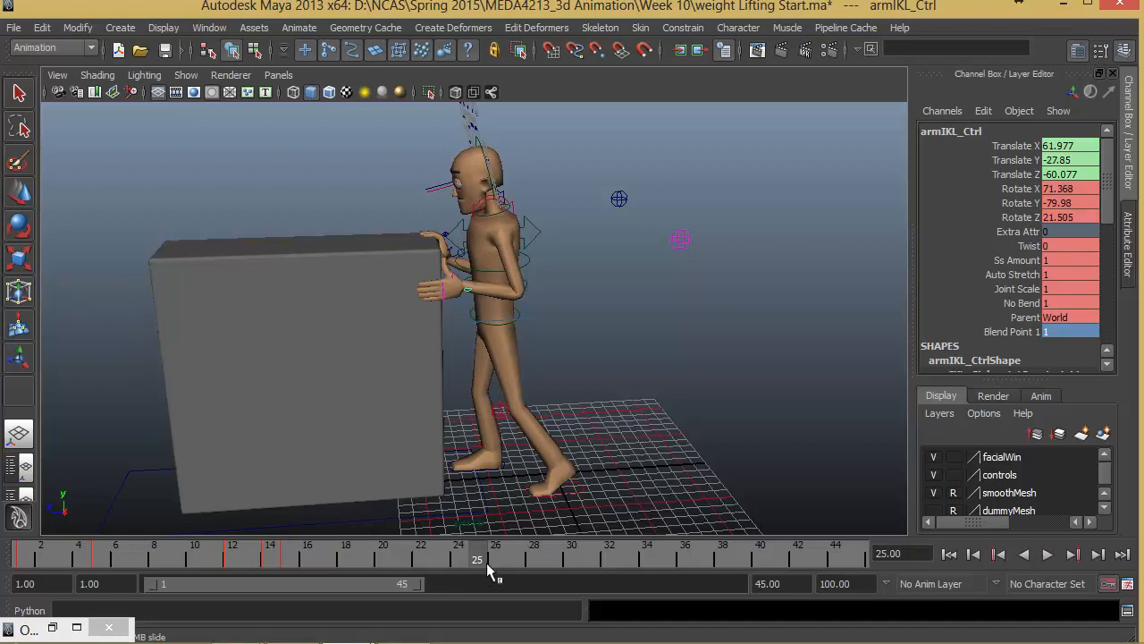
drag(465, 570, 488, 570)
click(441, 518)
key(w)
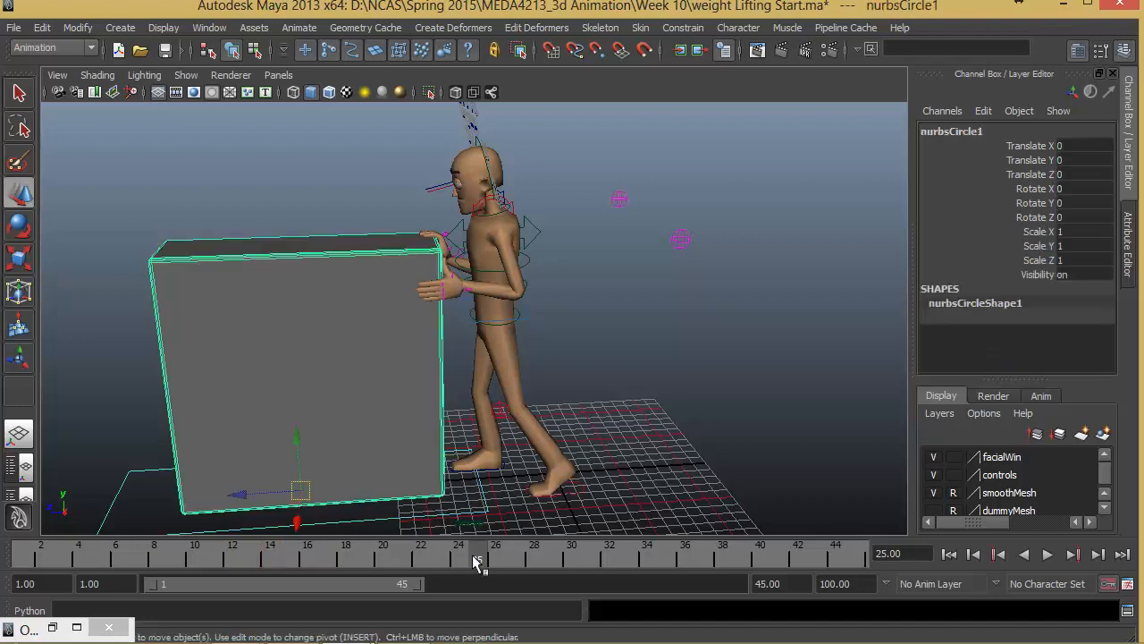
key(s)
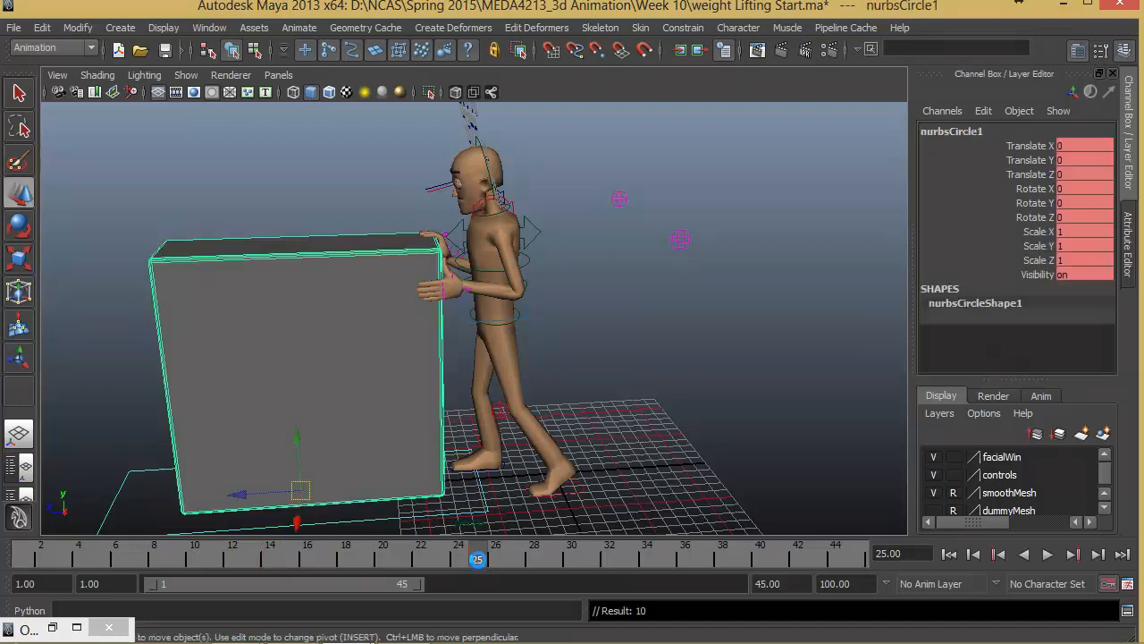
- On frame 30, move the box's control curve along Z to about 3.6 and play back the push
drag(480, 563, 572, 561)
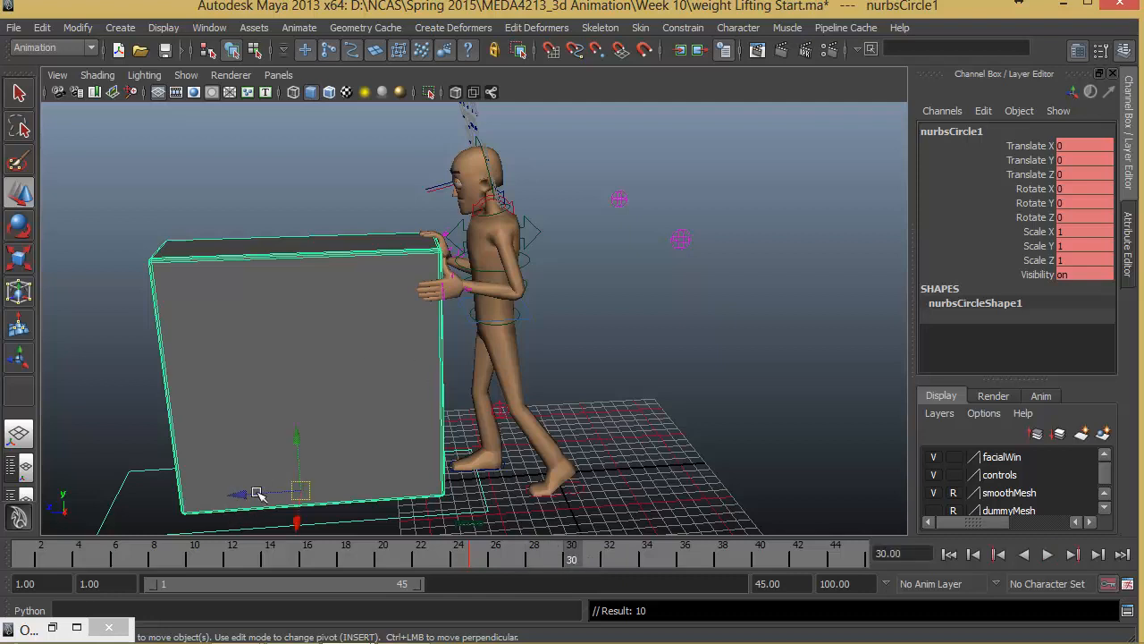
drag(258, 493, 206, 504)
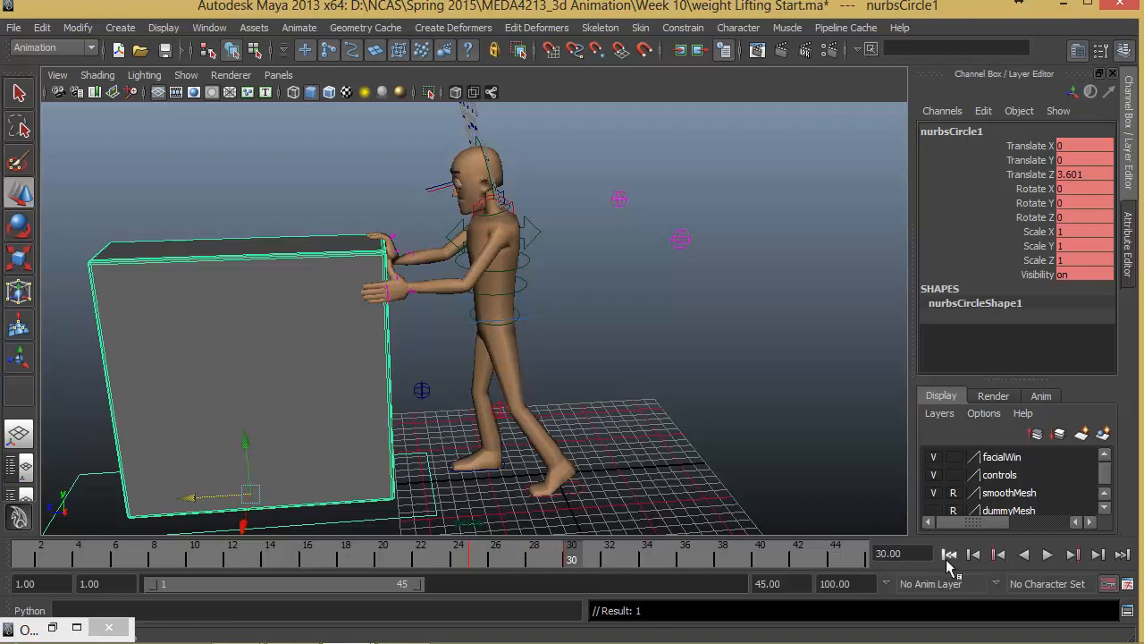
click(949, 554)
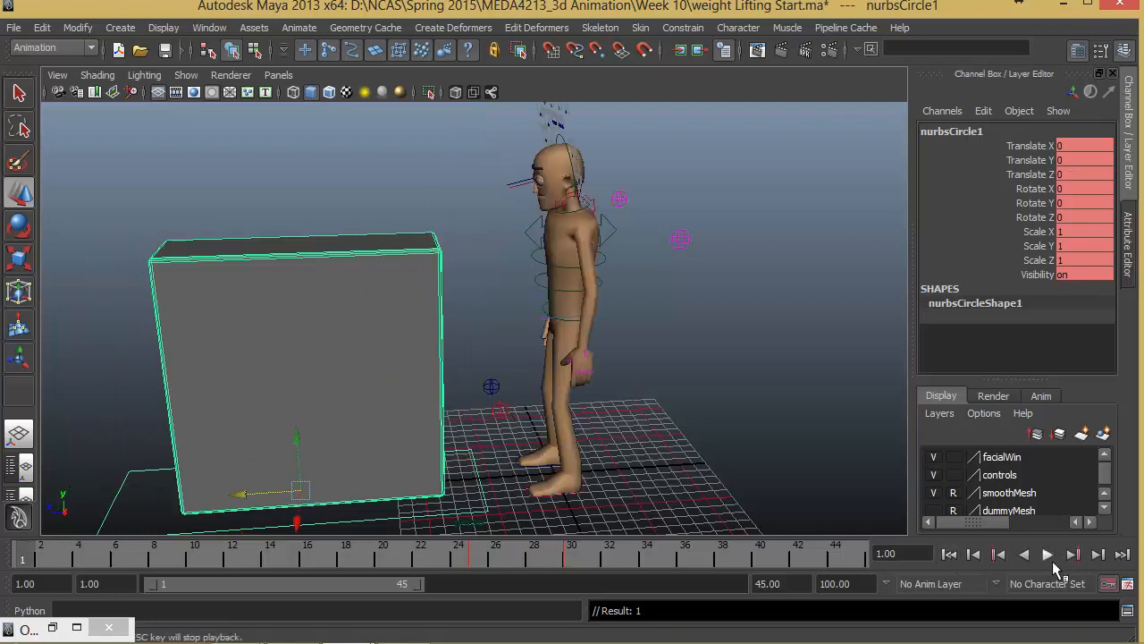
click(1048, 555)
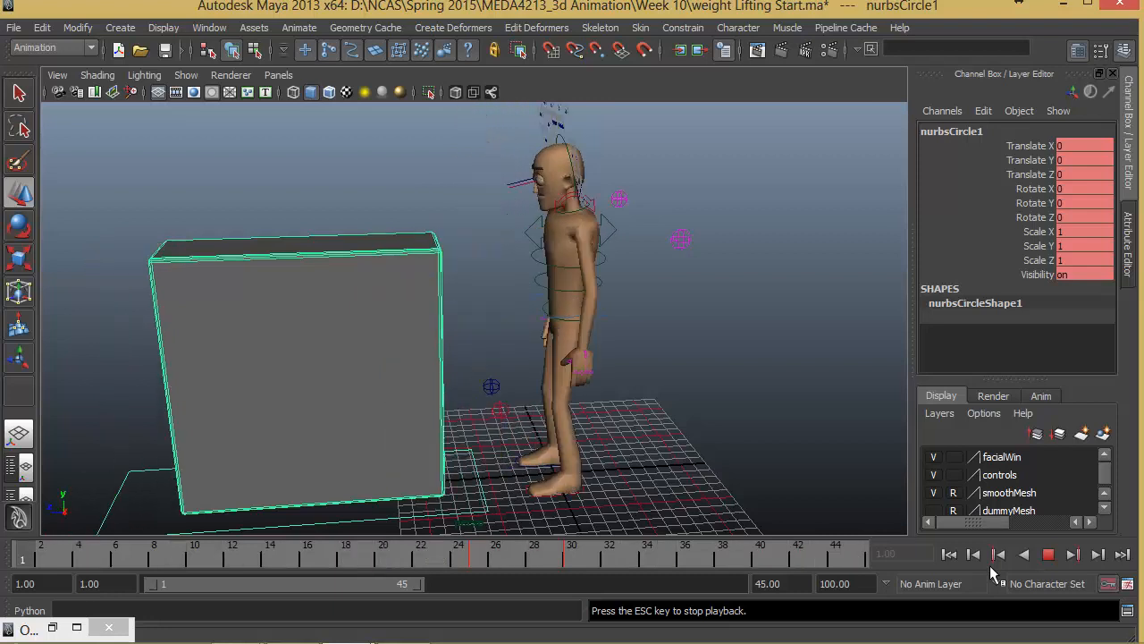
click(1049, 555)
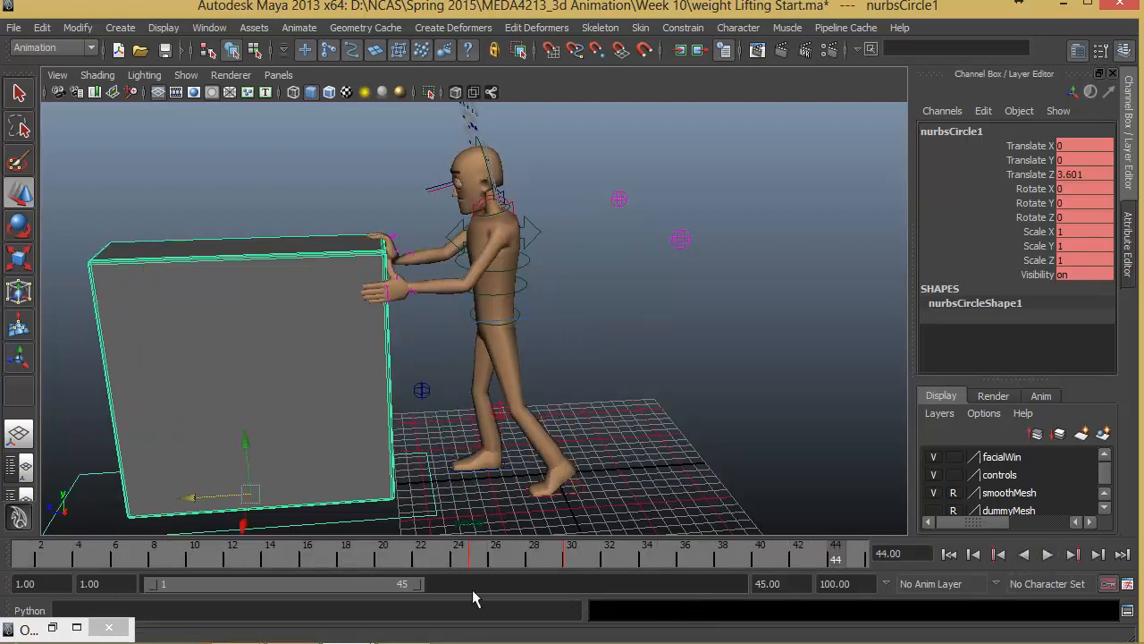
- On frame 30, rotate the root control about X to about 3.3 so the body leans toward the box
key(alt+v)
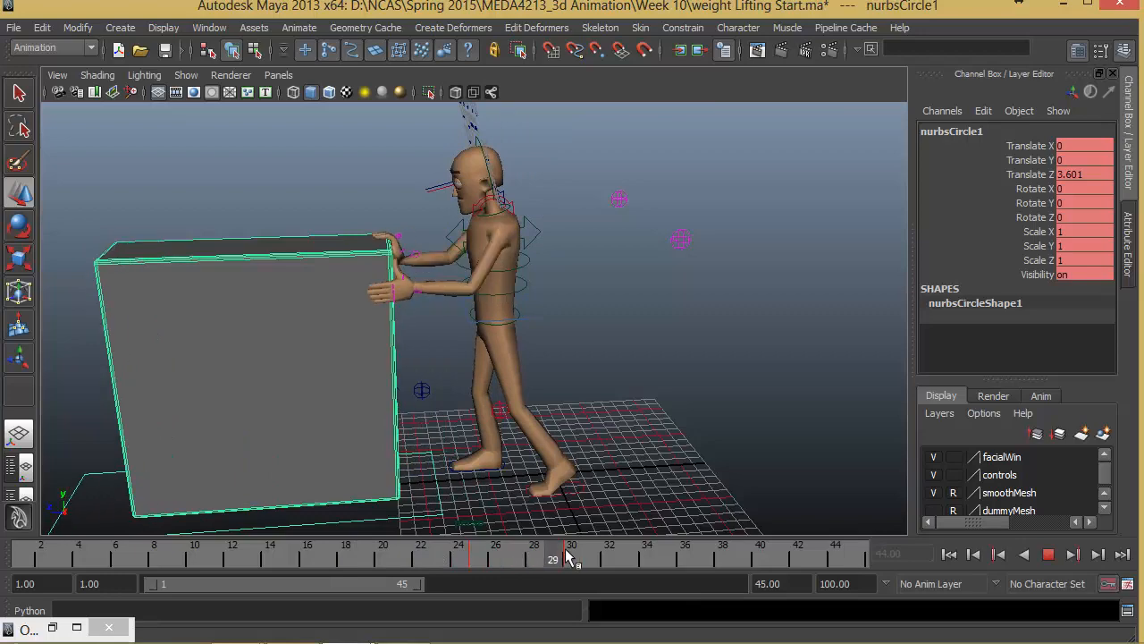
mouse_move(569, 556)
mouse_down()
mouse_move(478, 557)
mouse_move(576, 562)
mouse_up()
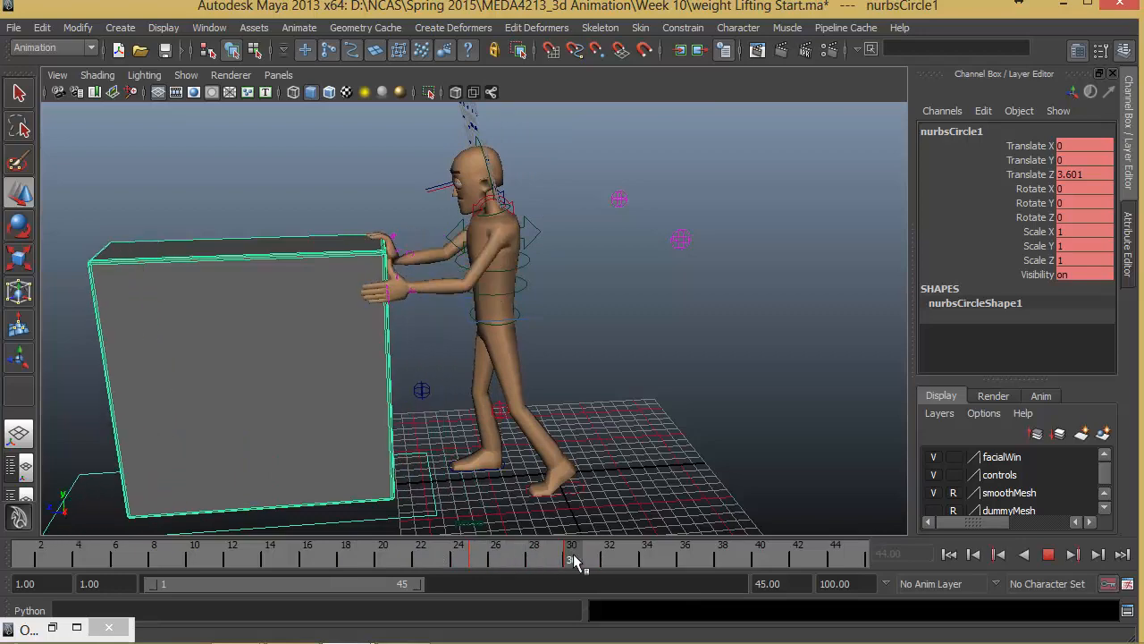
click(531, 320)
alt+drag(566, 385, 497, 375)
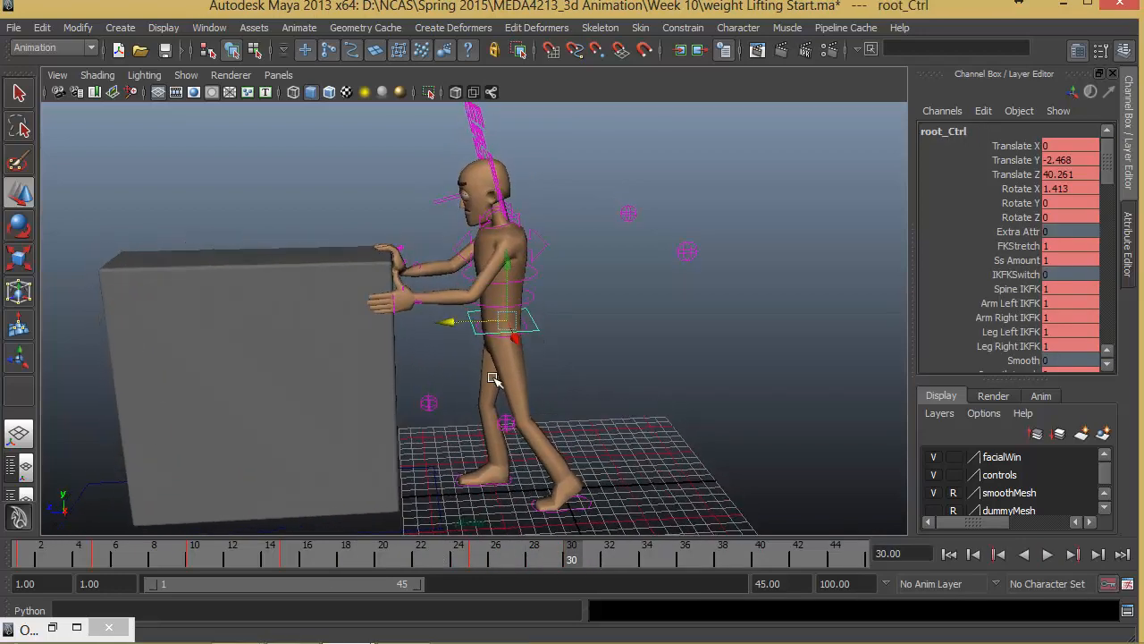
key(e)
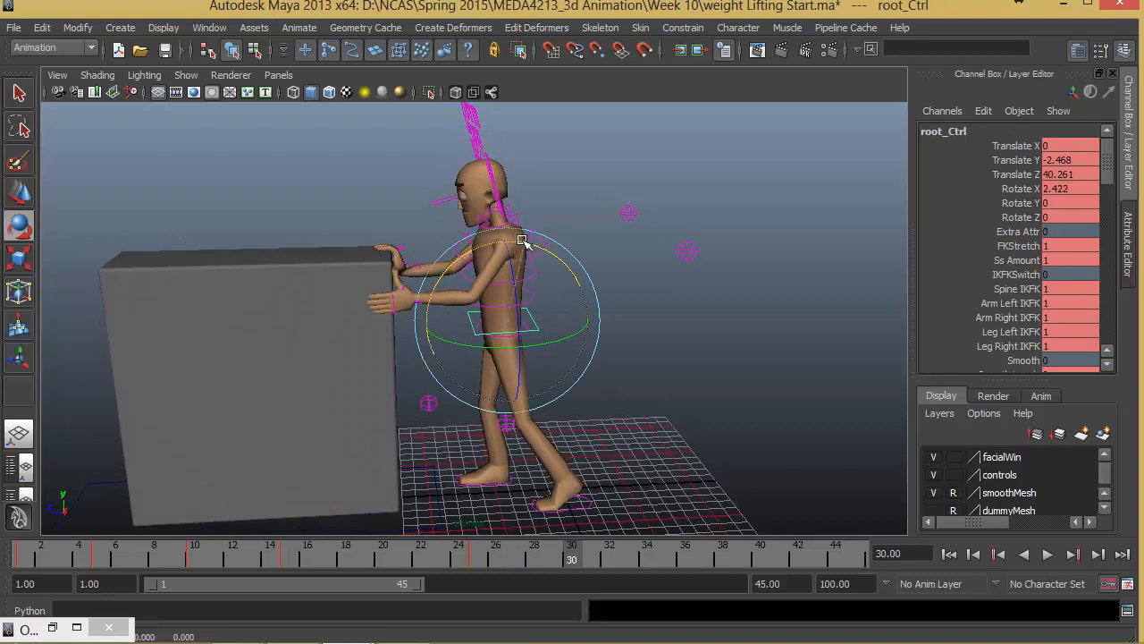
click(607, 258)
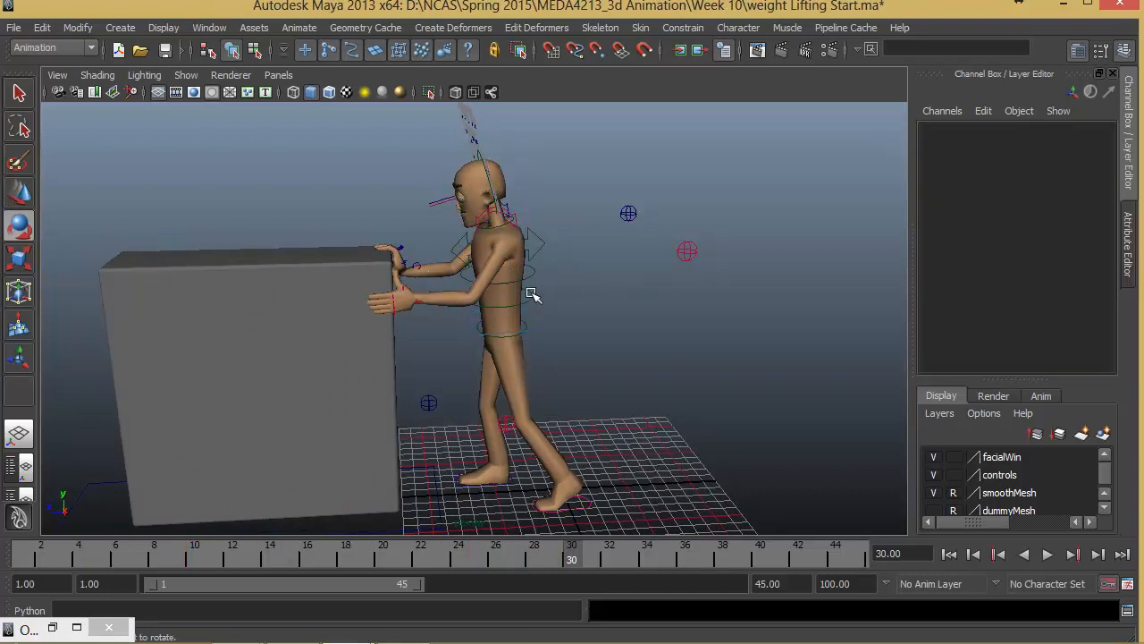
- Break the connections on the root control's spine, arm and leg IKFK attributes and switch the spine to FK
click(533, 295)
key(w)
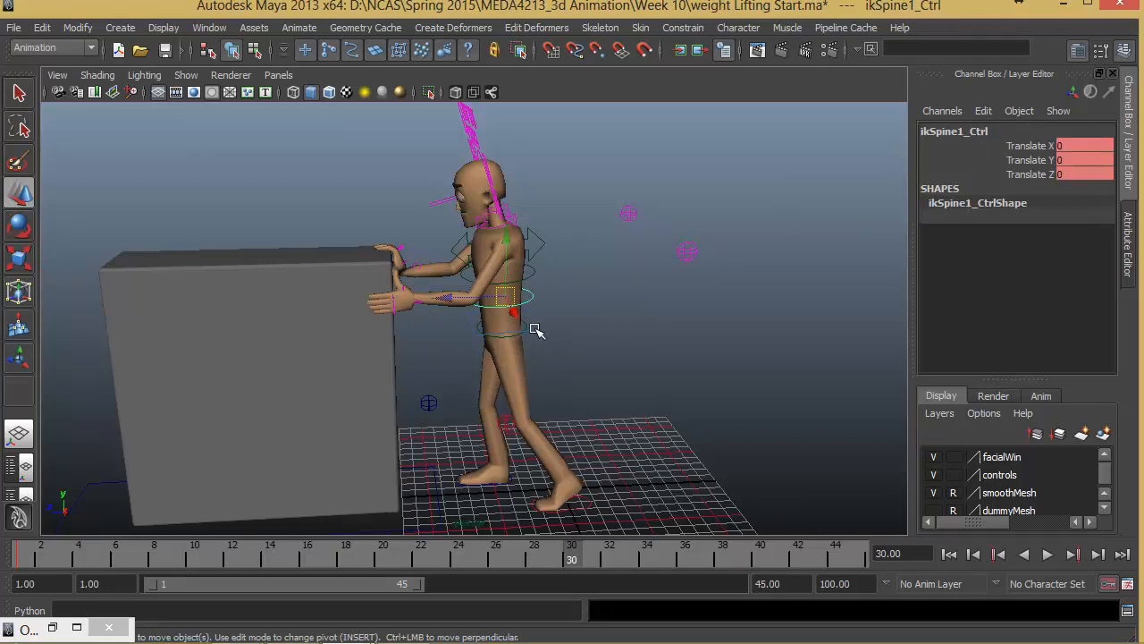
click(482, 326)
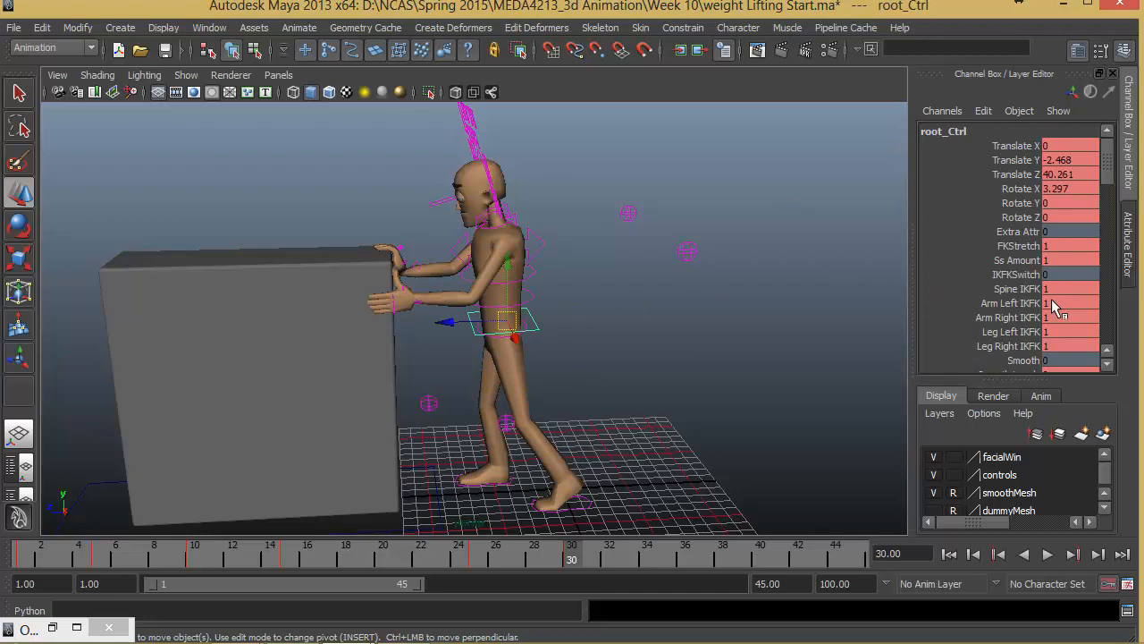
drag(1028, 289, 1023, 346)
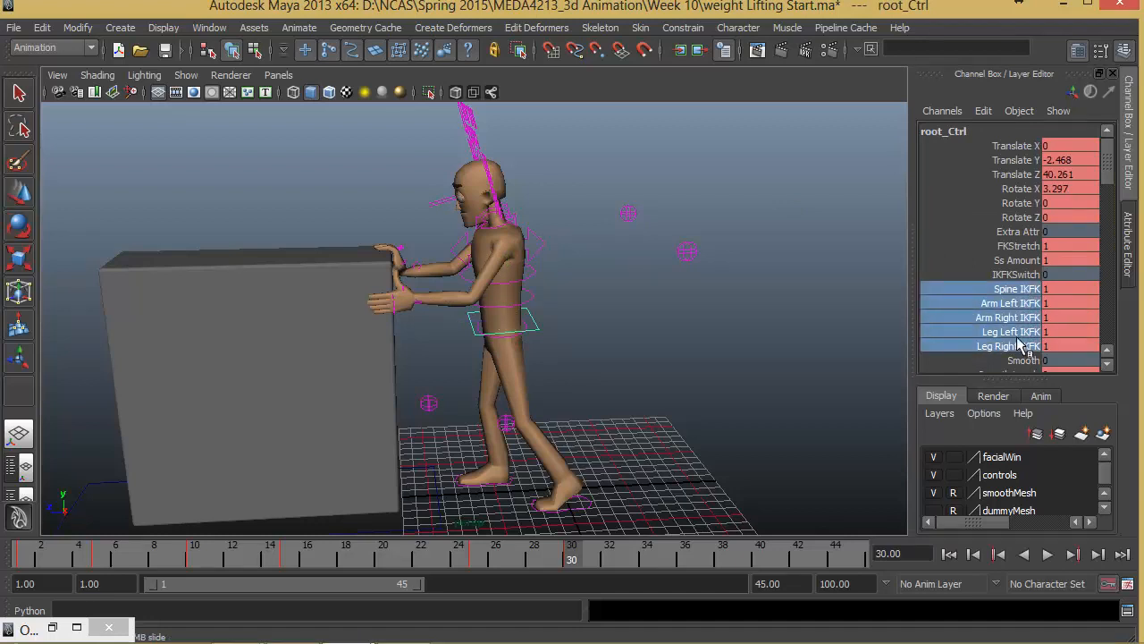
right_click(1023, 346)
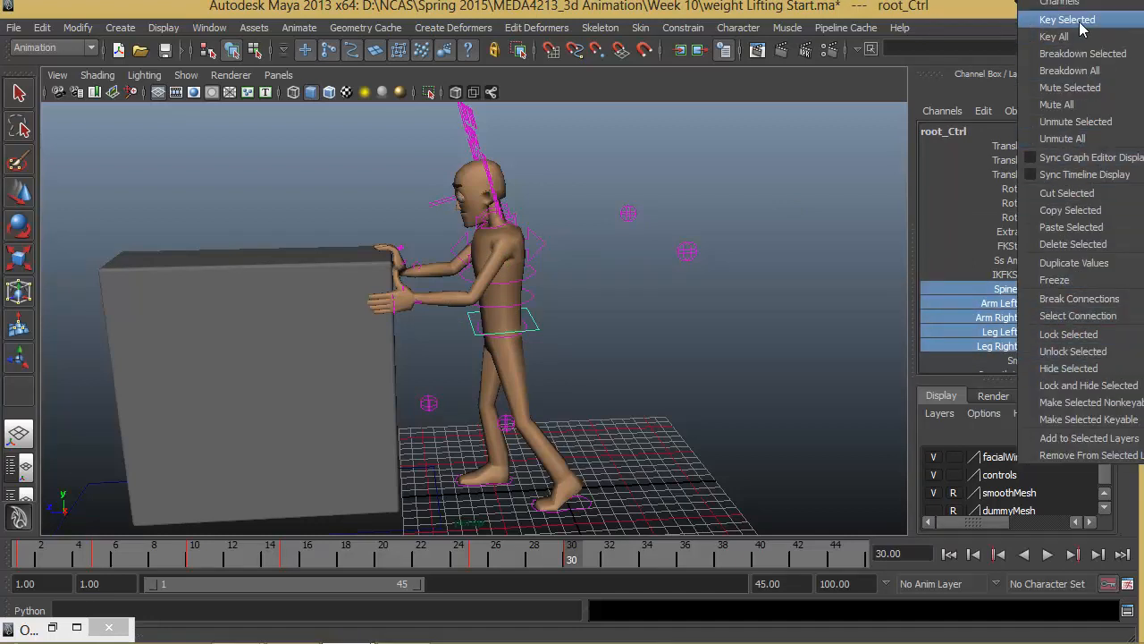
click(1106, 302)
double_click(1063, 289)
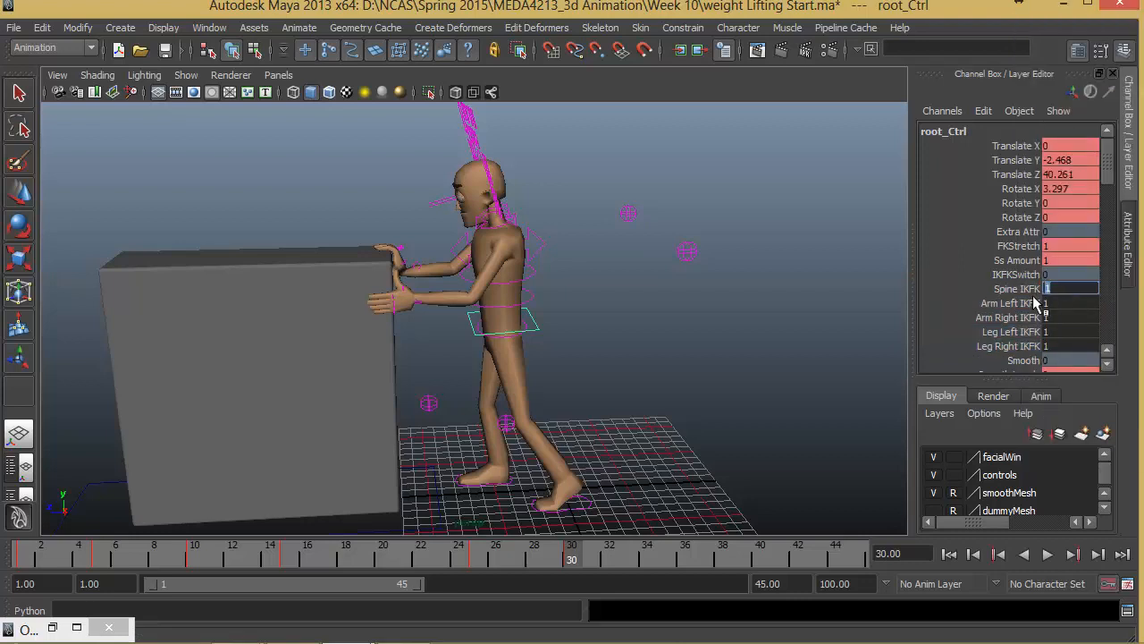
click(466, 278)
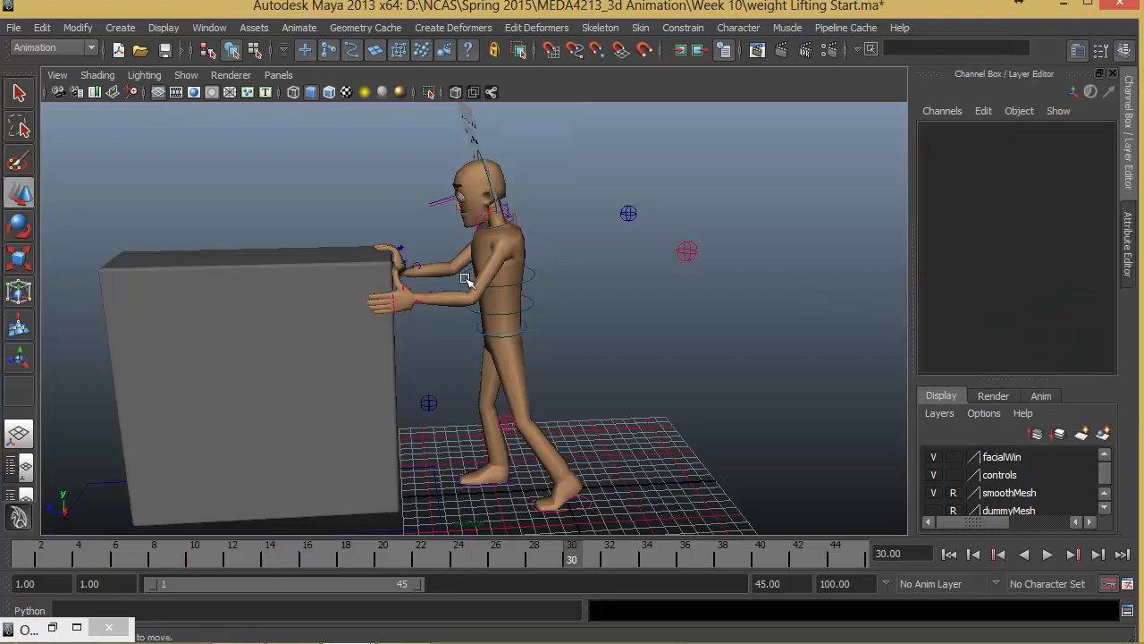
- Key the two FK spine controls at the torso in their neutral rotation on frame 25
click(528, 282)
shift+click(532, 304)
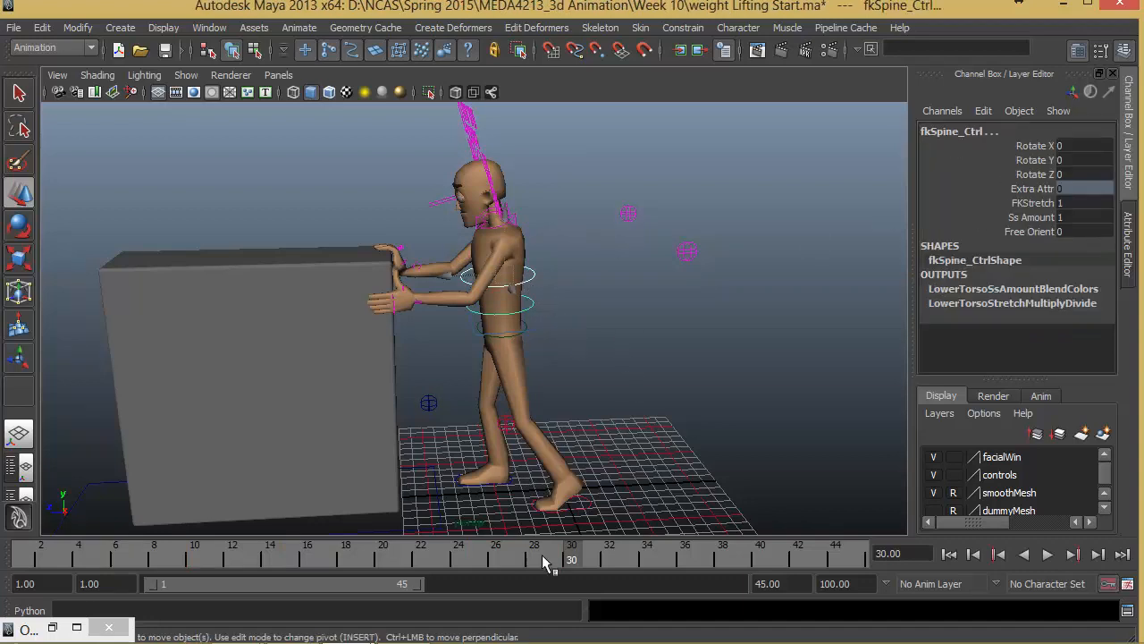
drag(570, 559, 477, 574)
key(s)
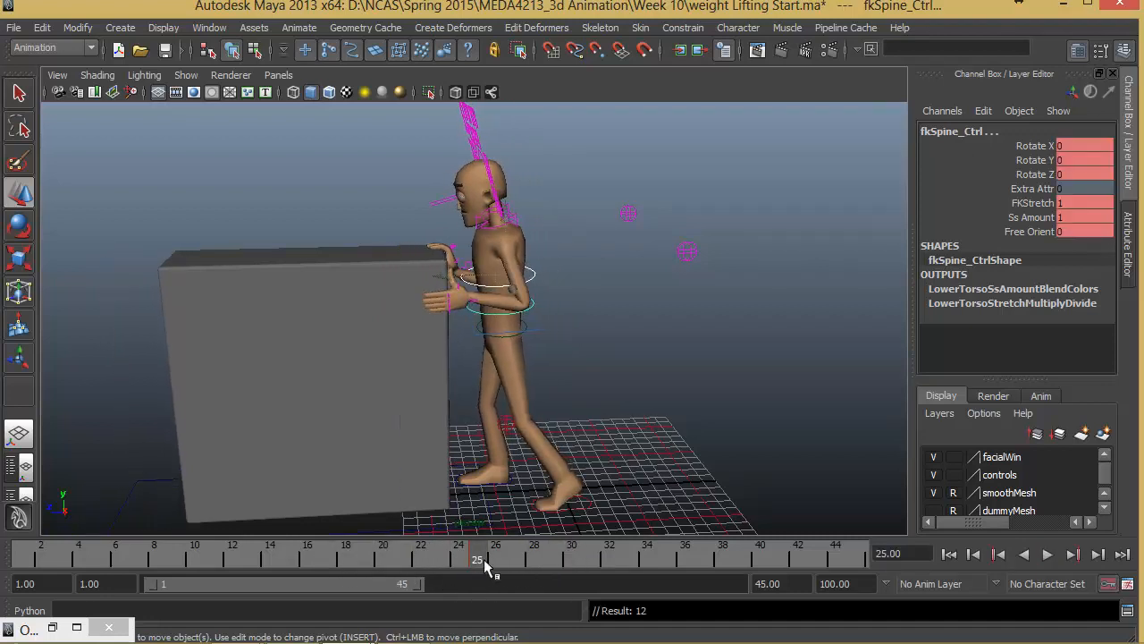
- On frame 30, rotate the two FK spine controls to about -2 in Y to bend the torso forward, and scrub through the motion
key(alt+v)
key(e)
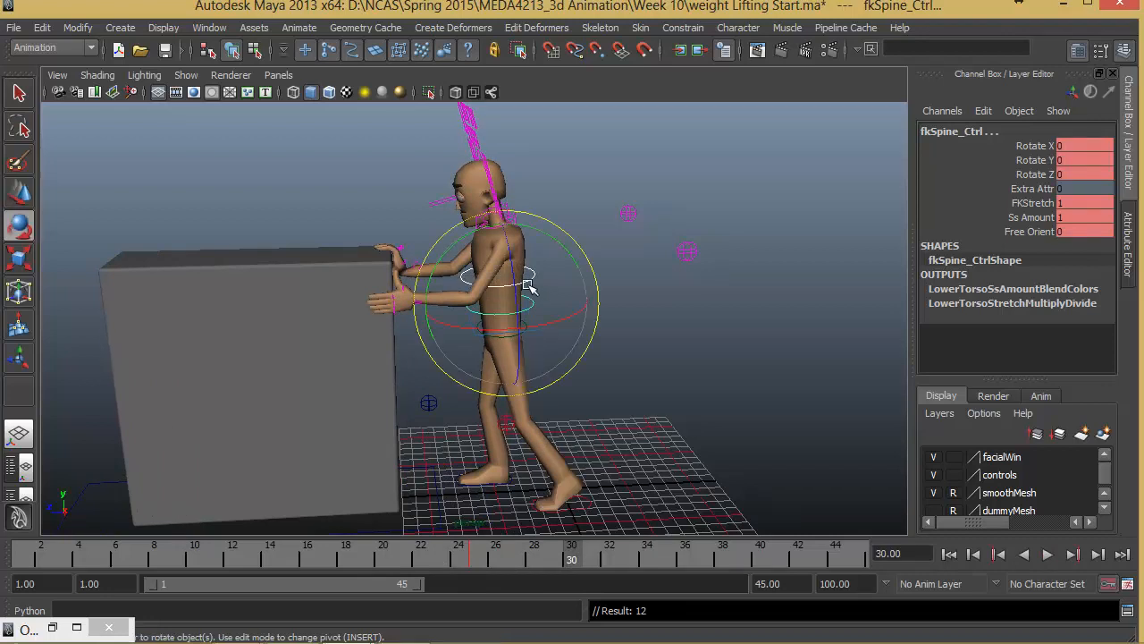
drag(516, 229, 517, 226)
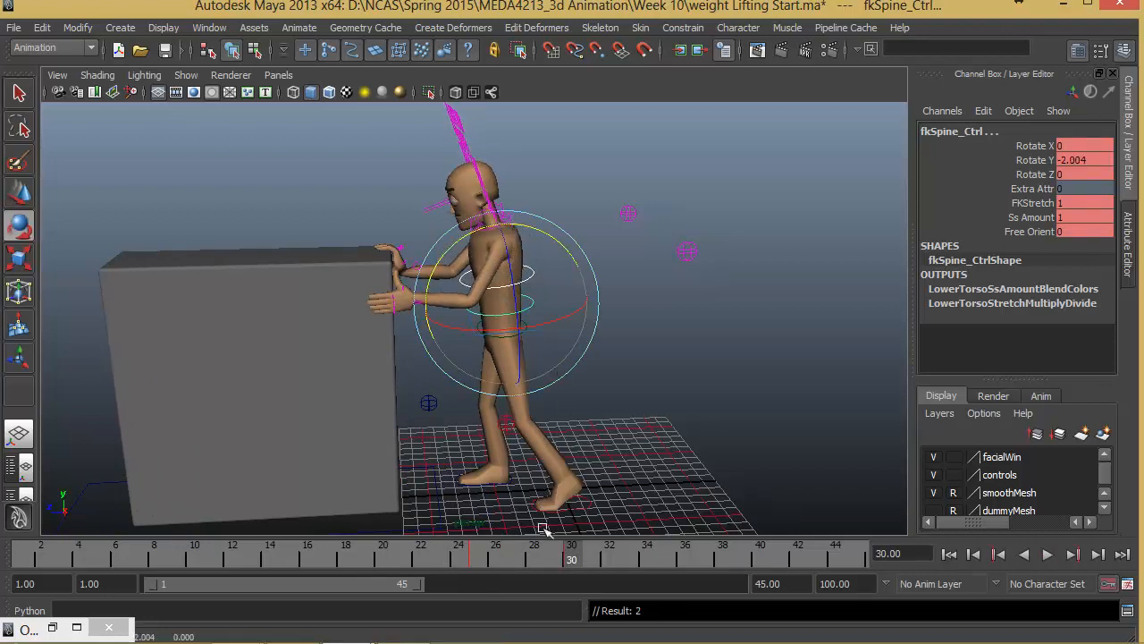
key(alt+v)
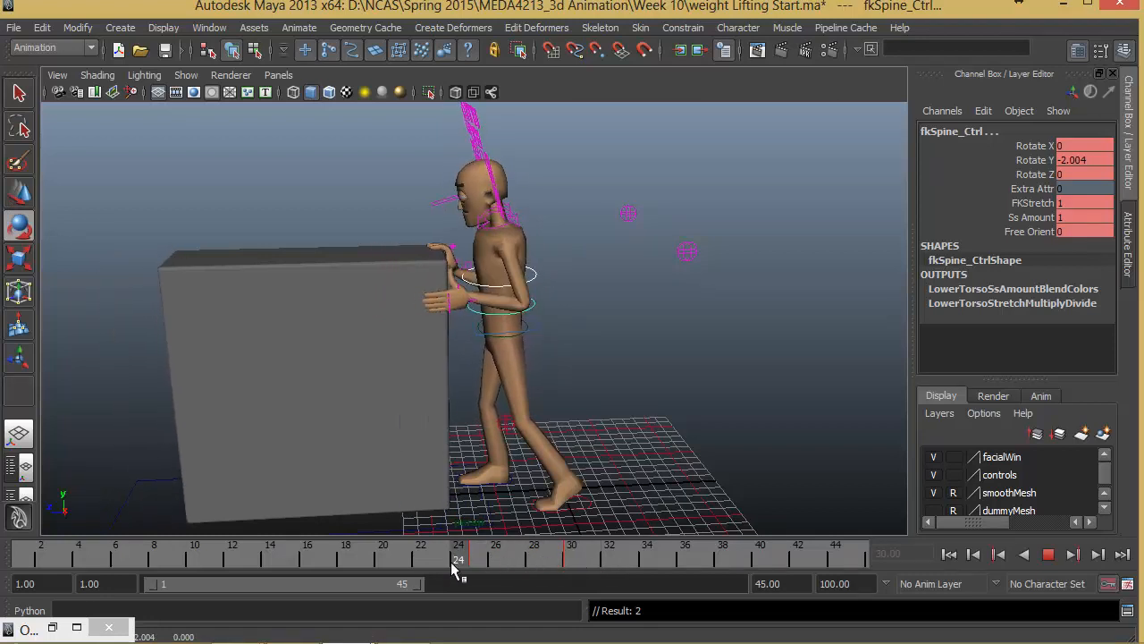
key(alt+v)
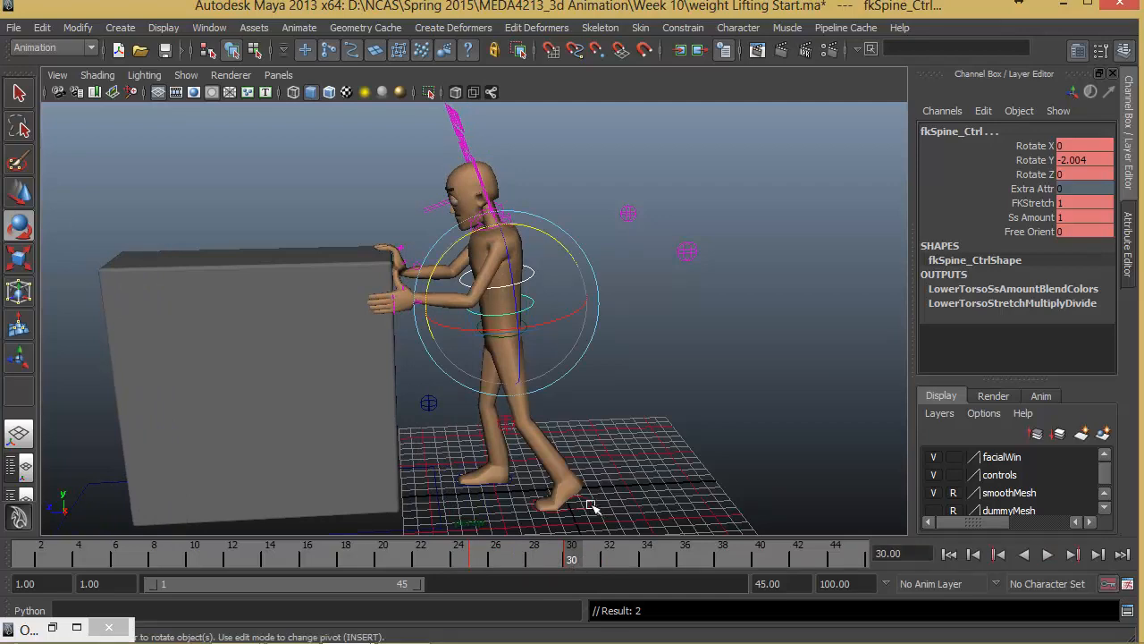
- Move the box's control curve farther along Z to about 4.4 on frame 30 and check the push
click(688, 482)
alt+drag(688, 483, 581, 424)
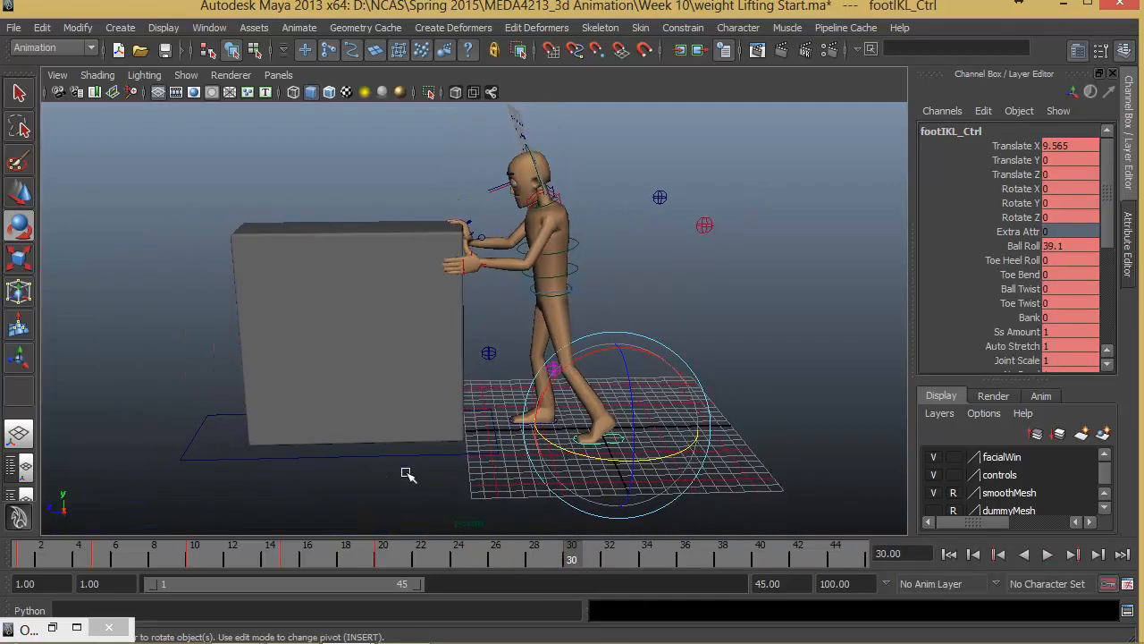
mouse_move(546, 564)
mouse_down()
mouse_move(407, 559)
mouse_move(596, 552)
mouse_move(568, 559)
mouse_up()
click(484, 456)
key(w)
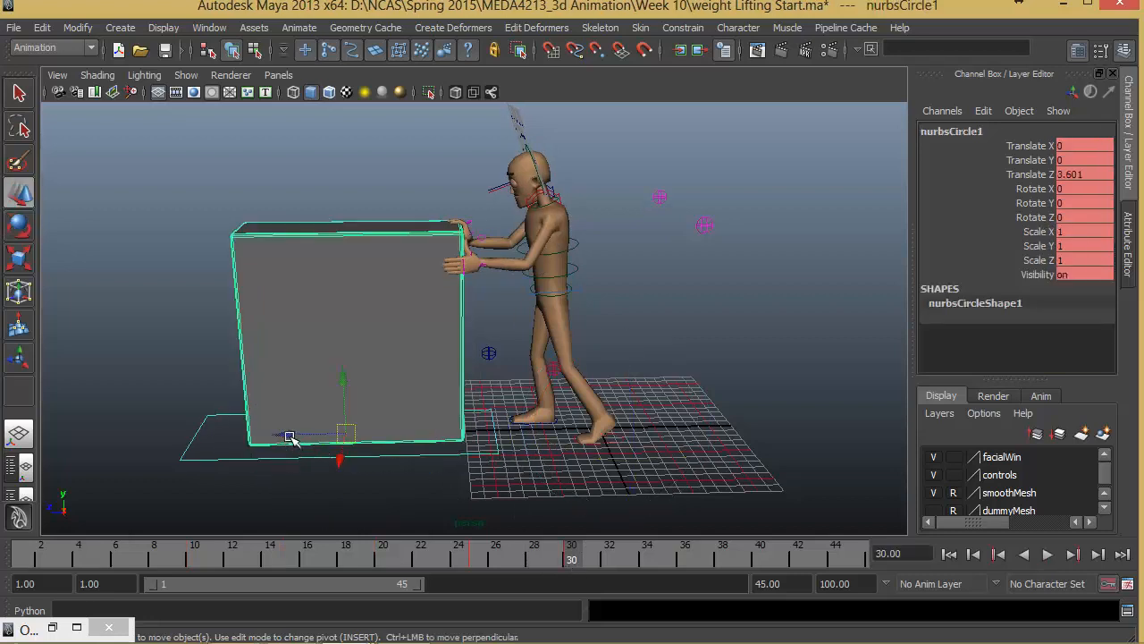
drag(288, 437, 281, 433)
key(alt+v)
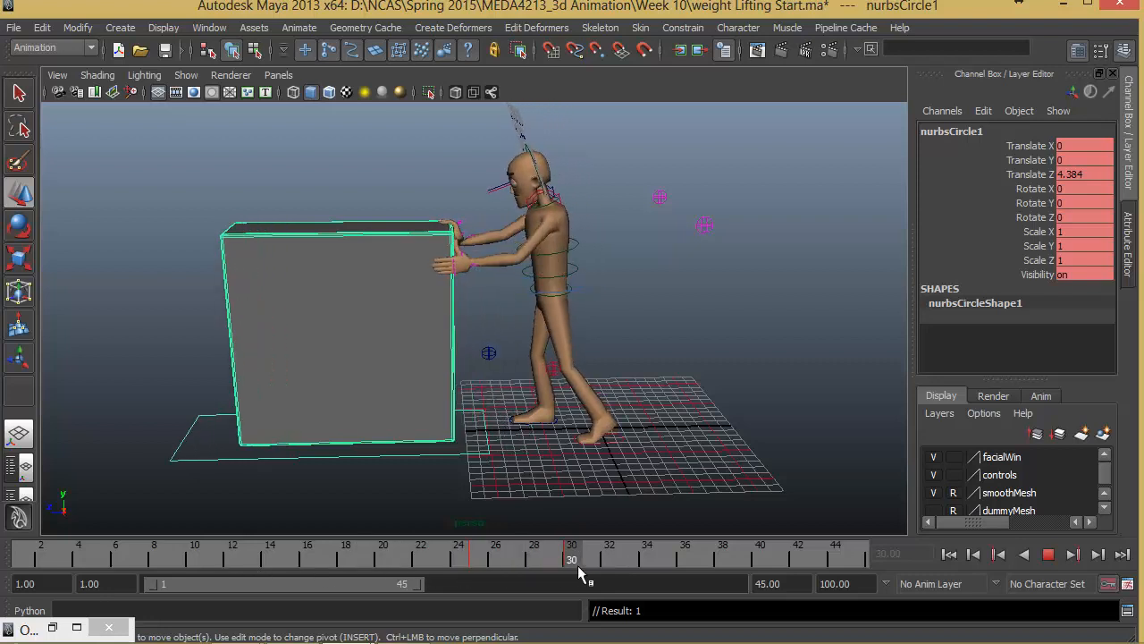
- Key the left foot control on frame 30, and on frame 35 move it forward to about 77 in Z with Ball Roll 0
click(640, 437)
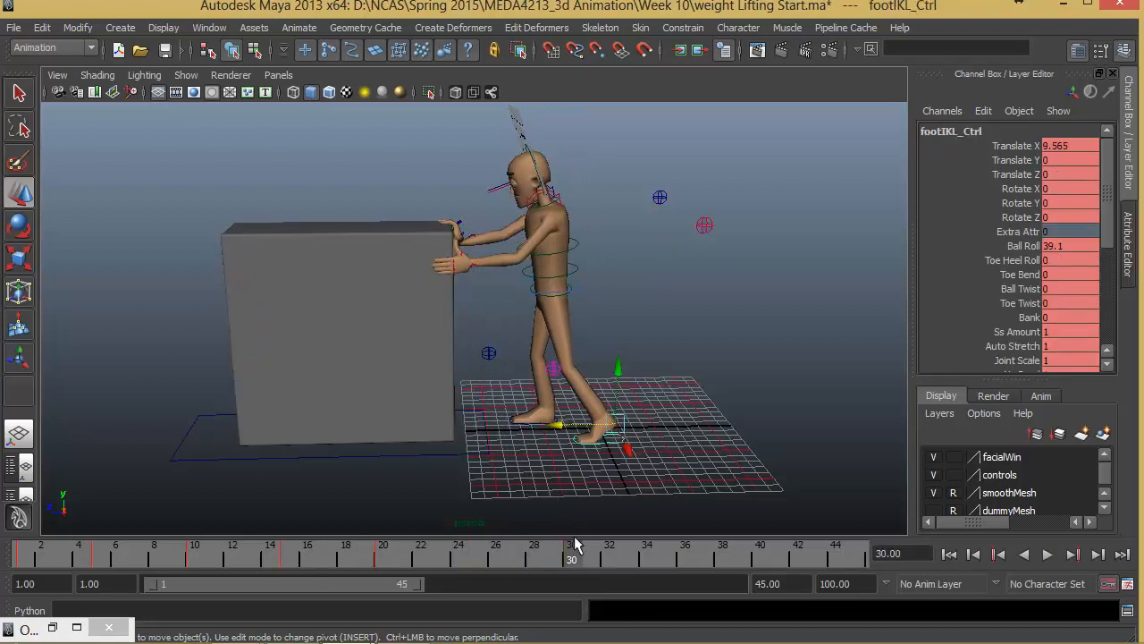
key(alt+v)
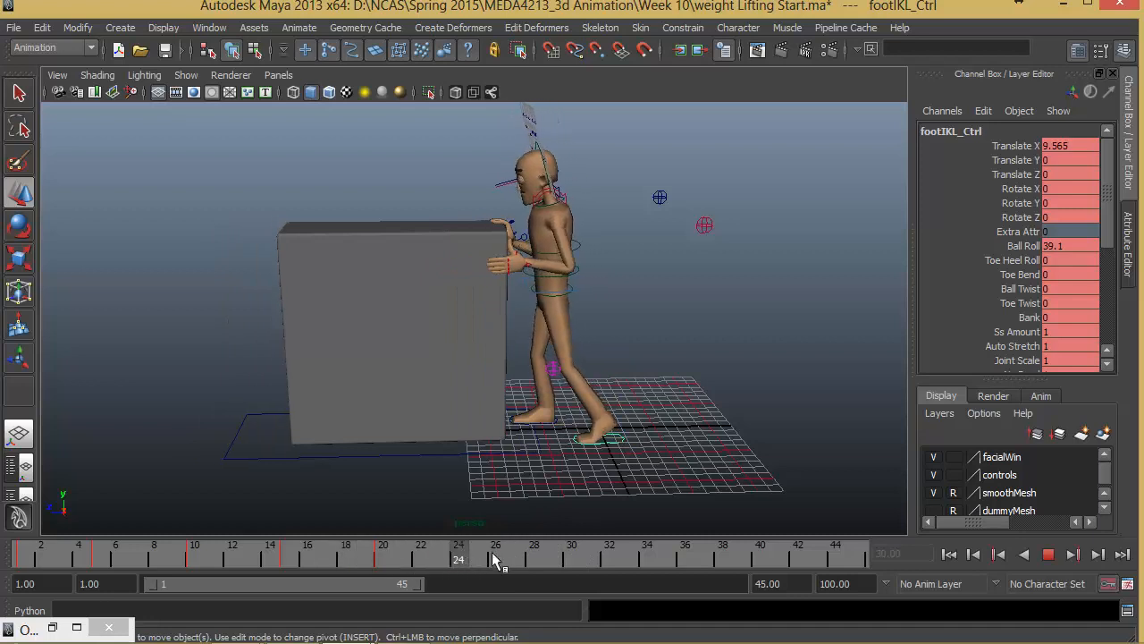
drag(565, 554, 495, 554)
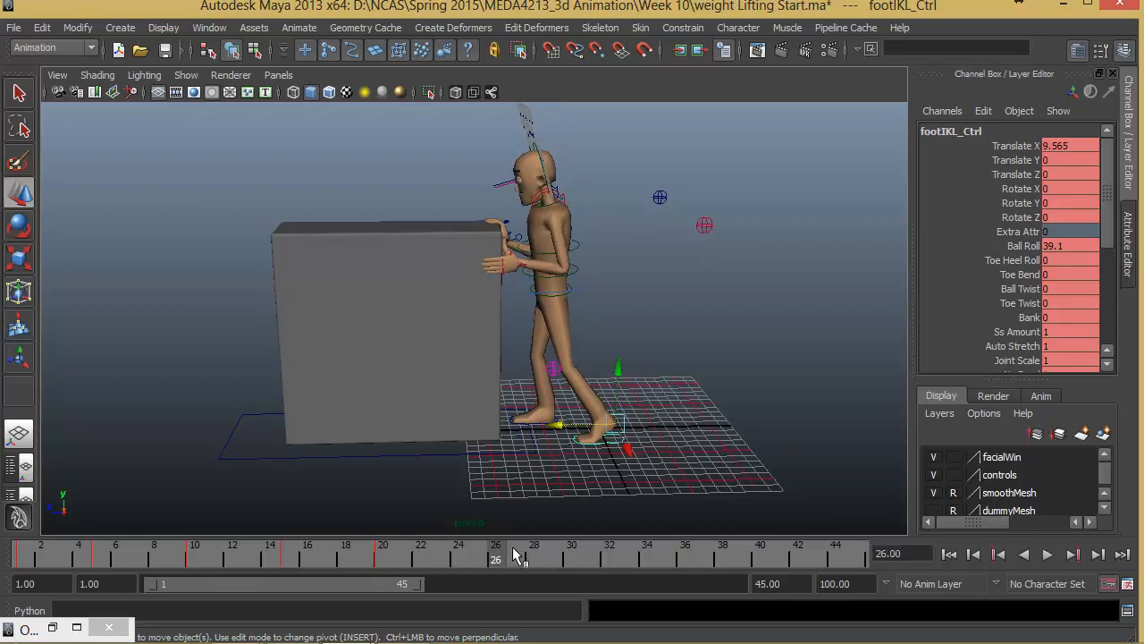
drag(496, 556, 704, 560)
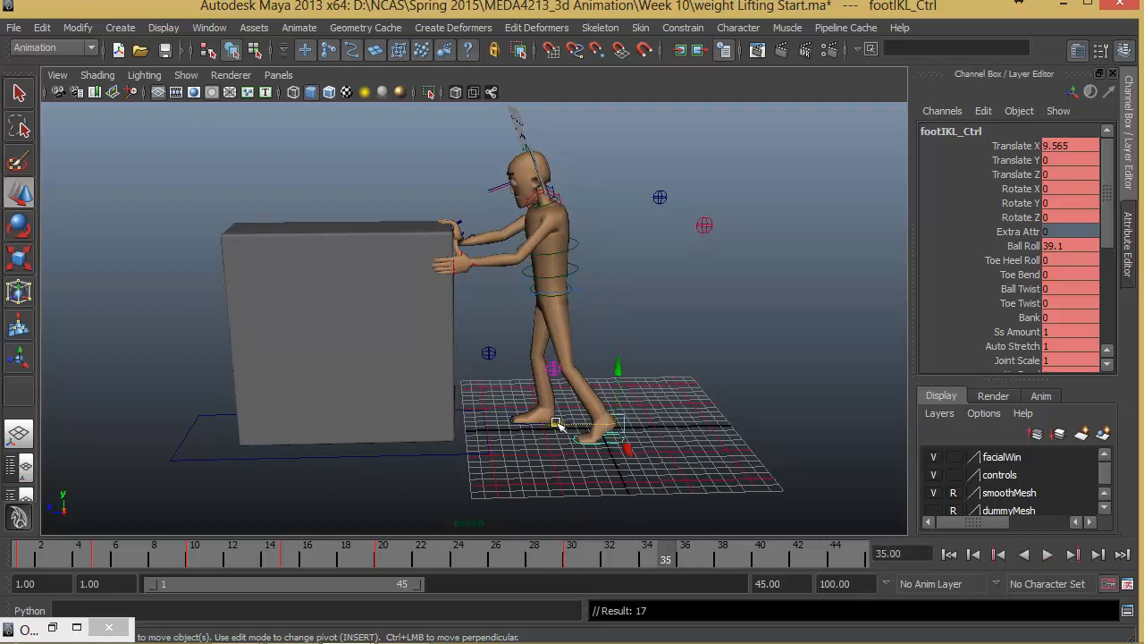
drag(556, 423, 469, 427)
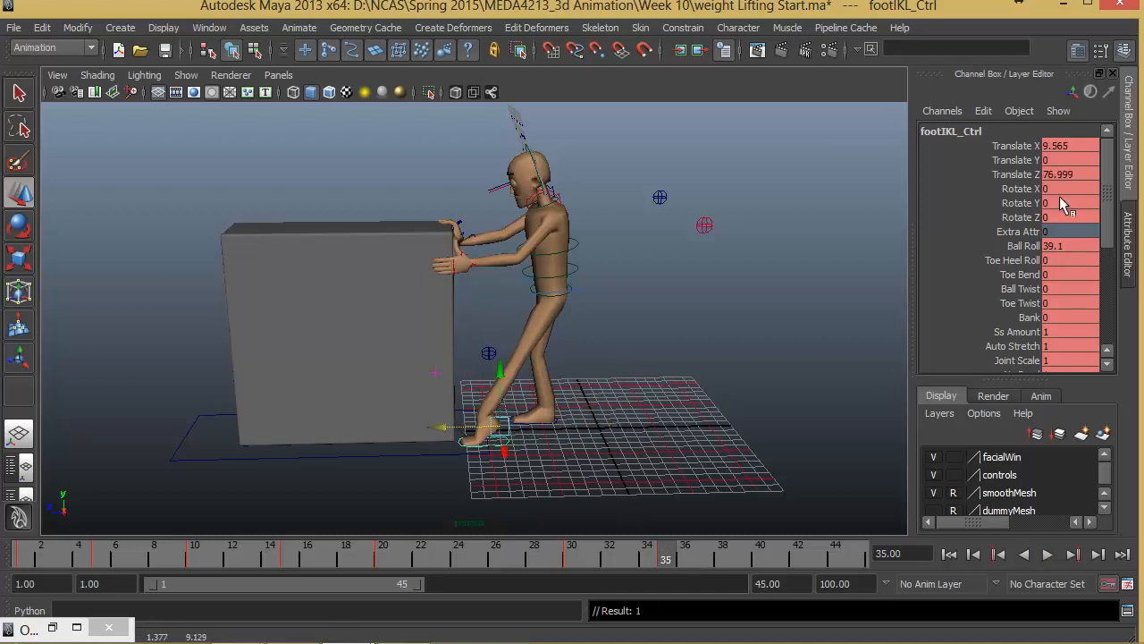
key(Return)
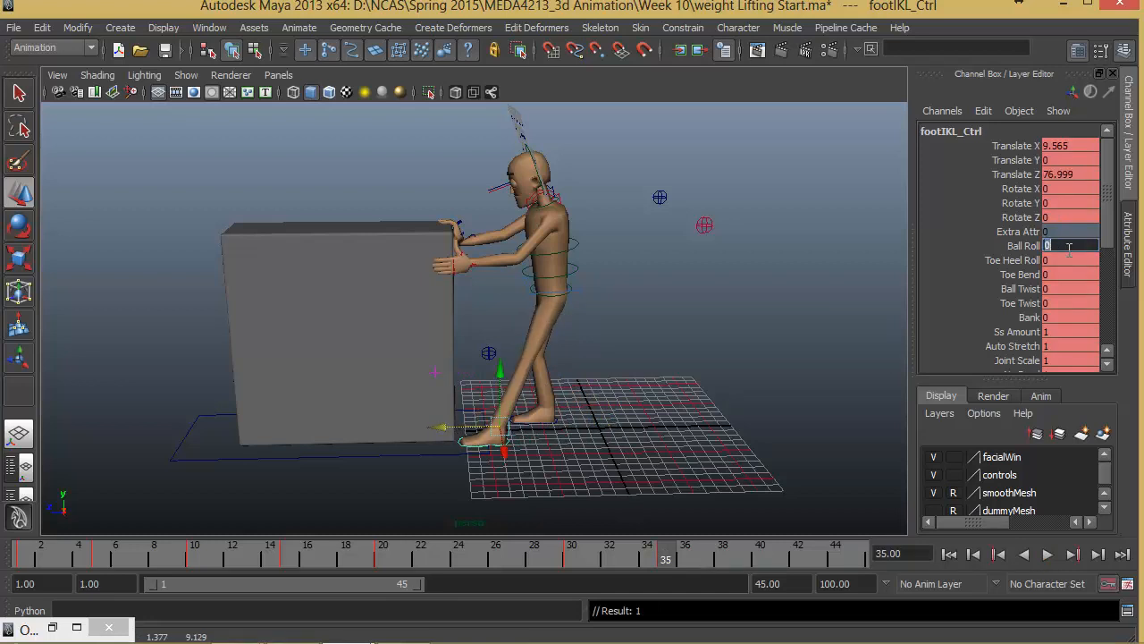
- Move the root control forward to about 69.3 in Z on frame 35 and scrub through the step
click(572, 297)
drag(517, 282, 470, 284)
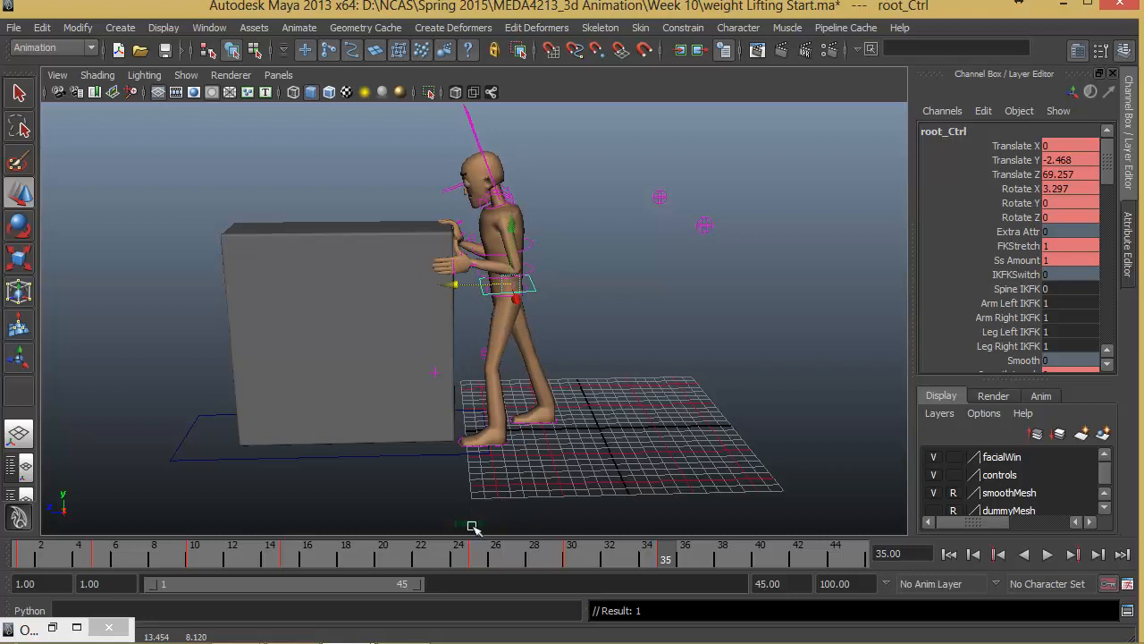
key(alt+v)
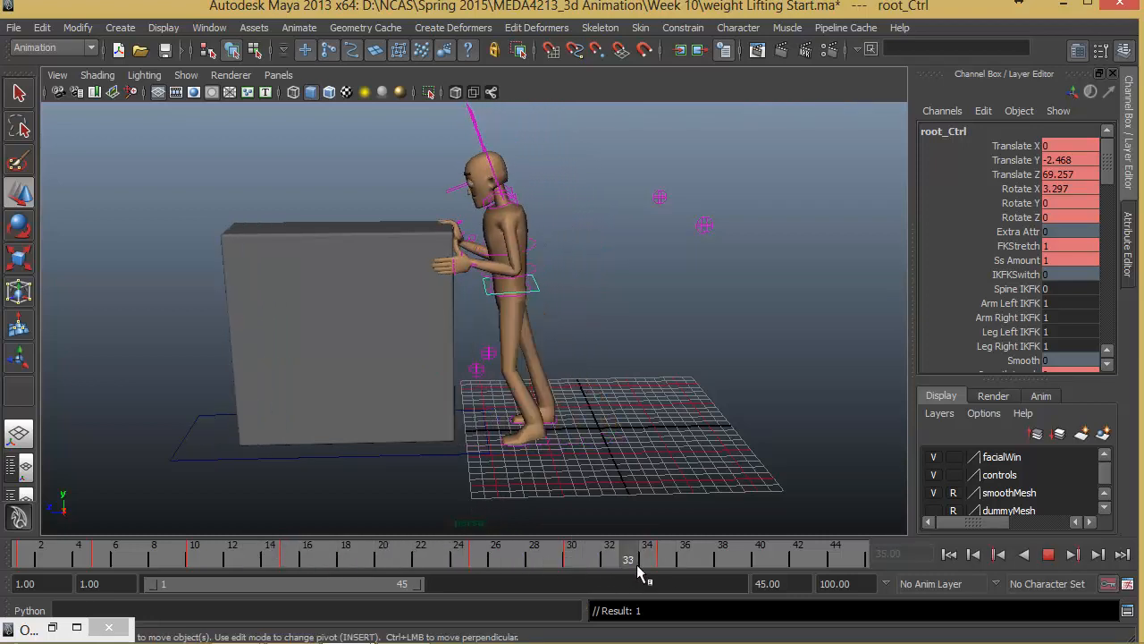
key(alt+v)
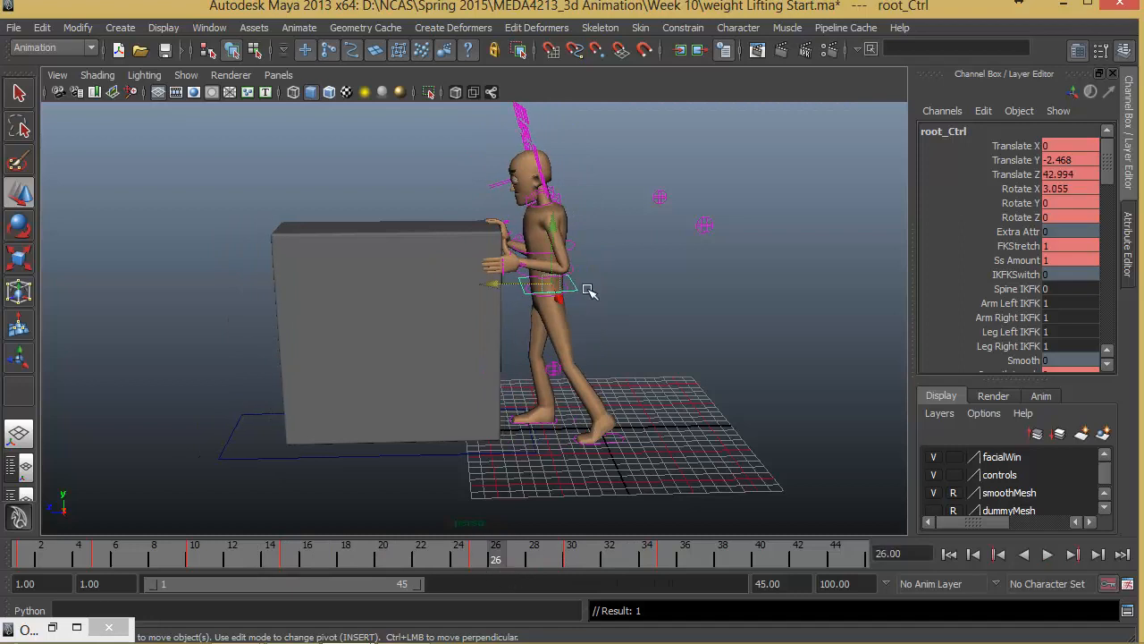
key(alt+v)
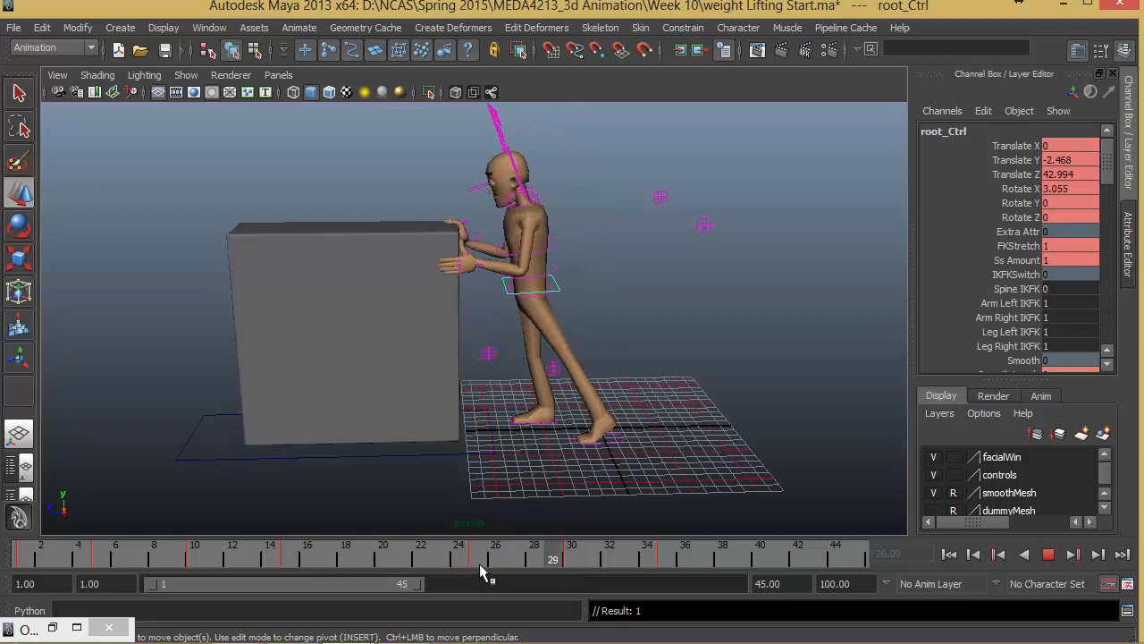
drag(561, 565, 434, 569)
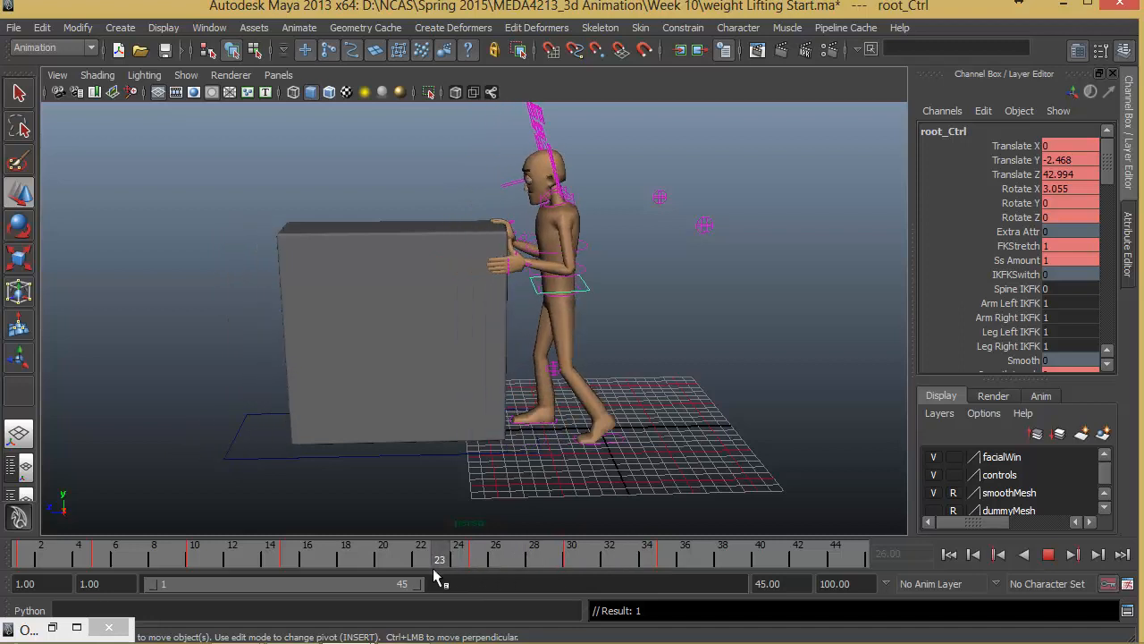
- Copy the root control's key from frame 25, paste it onto frame 30, and scrub through the motion
mouse_move(506, 574)
mouse_down()
mouse_move(613, 577)
mouse_move(455, 568)
mouse_move(482, 567)
mouse_up()
right_click(475, 563)
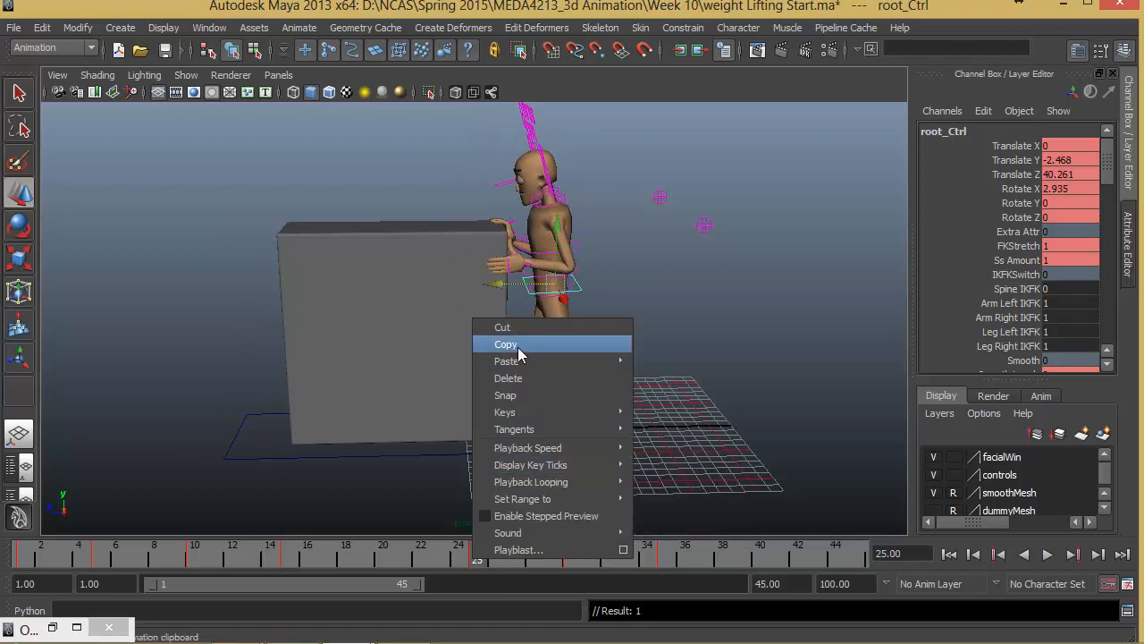
click(519, 340)
click(572, 554)
right_click(572, 554)
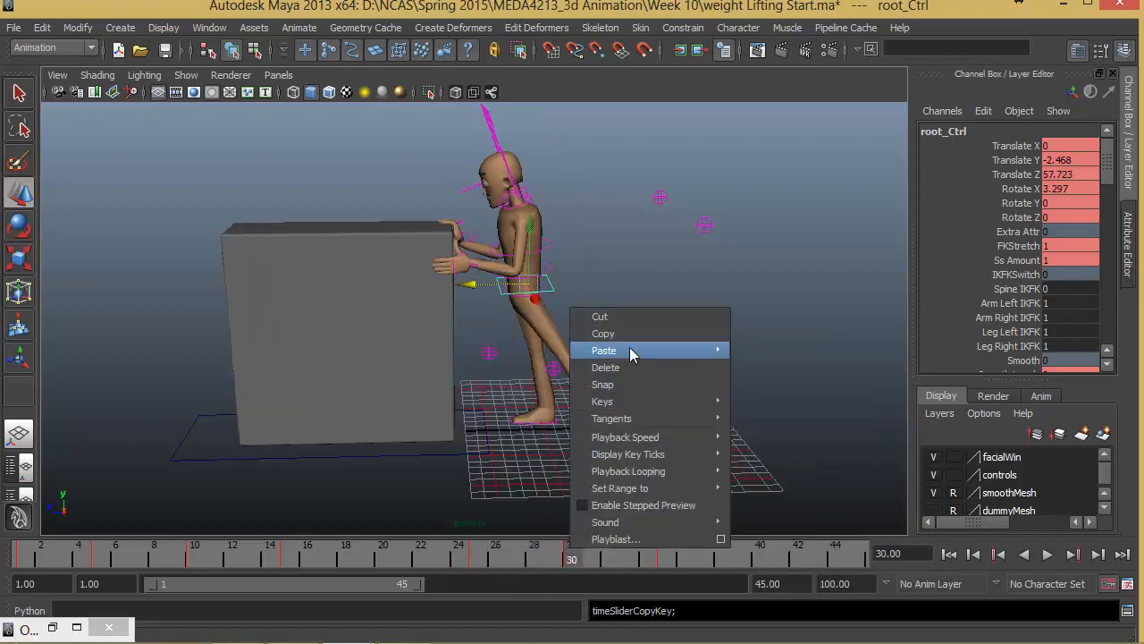
mouse_move(630, 349)
click(751, 360)
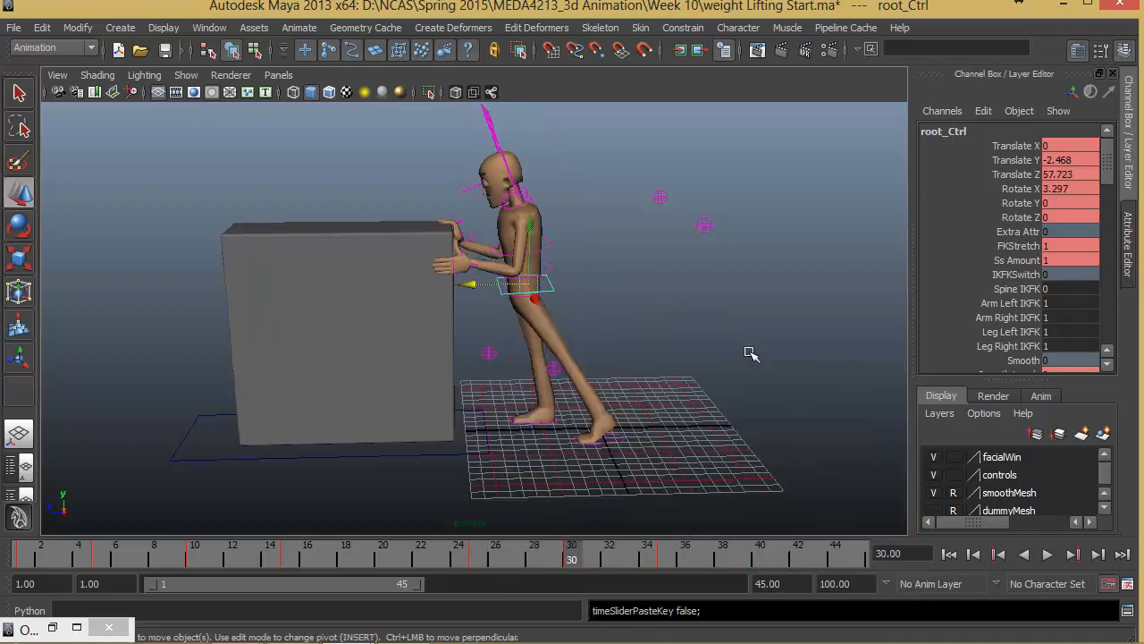
key(alt+v)
drag(439, 563, 646, 559)
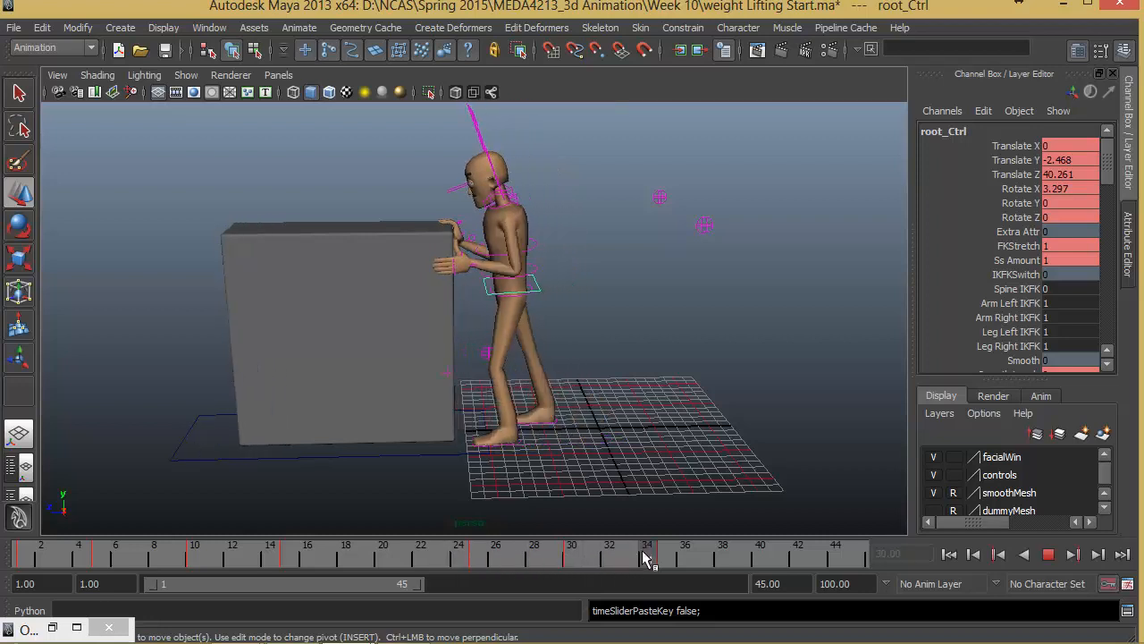
key(alt+v)
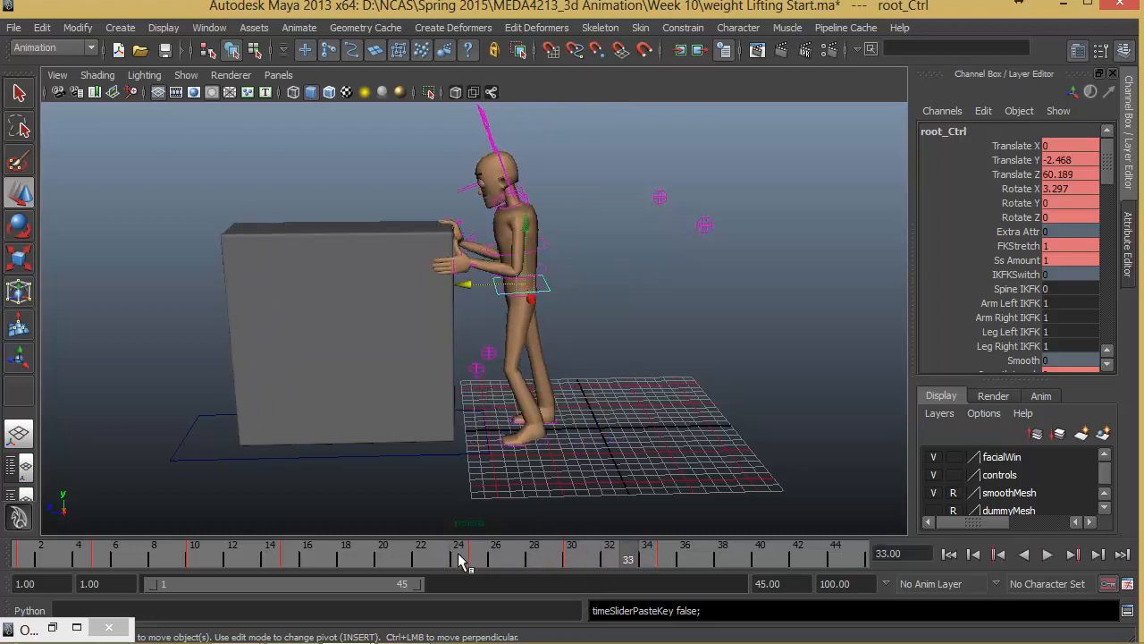
- Play back the animation and shift the root and left foot controls' keys on frames 30 and 35 five frames later
click(950, 554)
click(1048, 554)
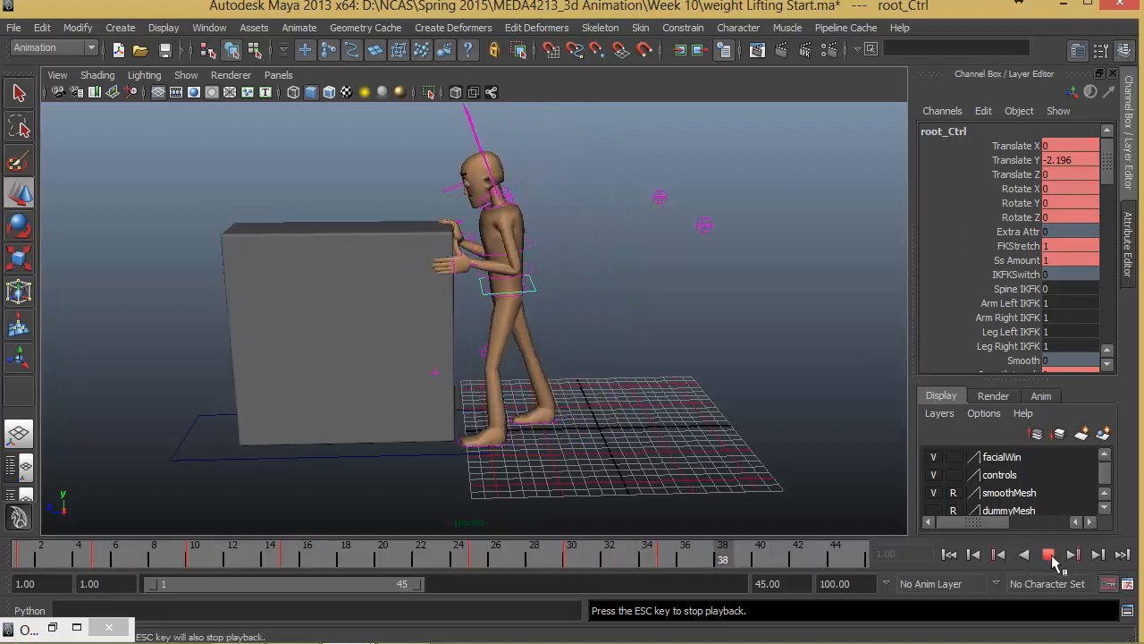
click(1048, 555)
mouse_move(565, 556)
mouse_down()
mouse_move(674, 557)
mouse_move(572, 561)
mouse_up()
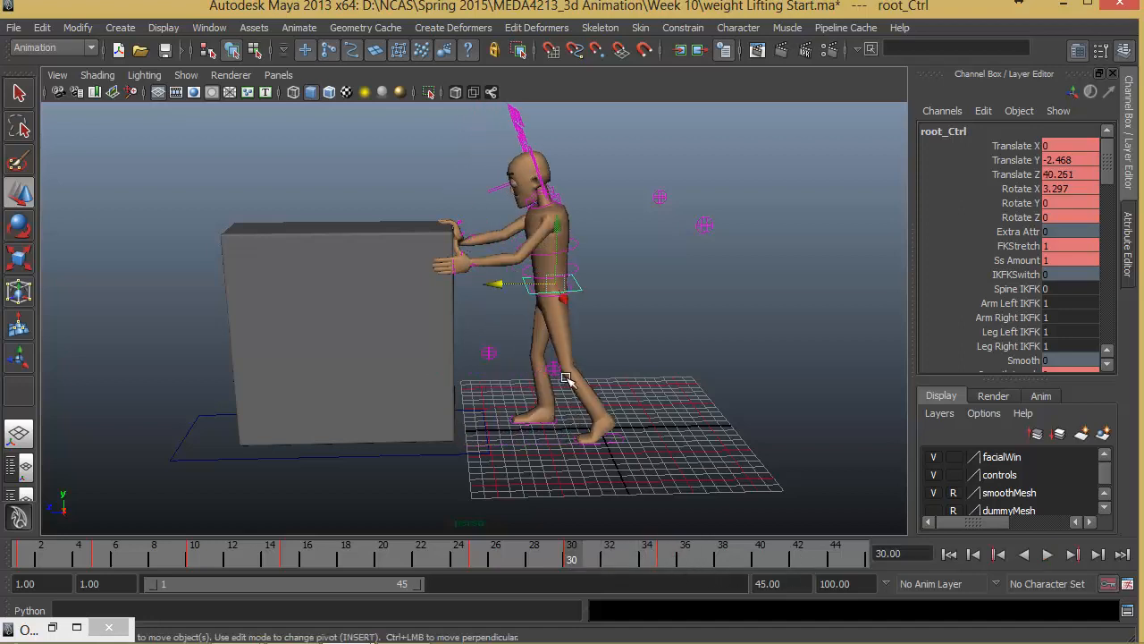
click(615, 446)
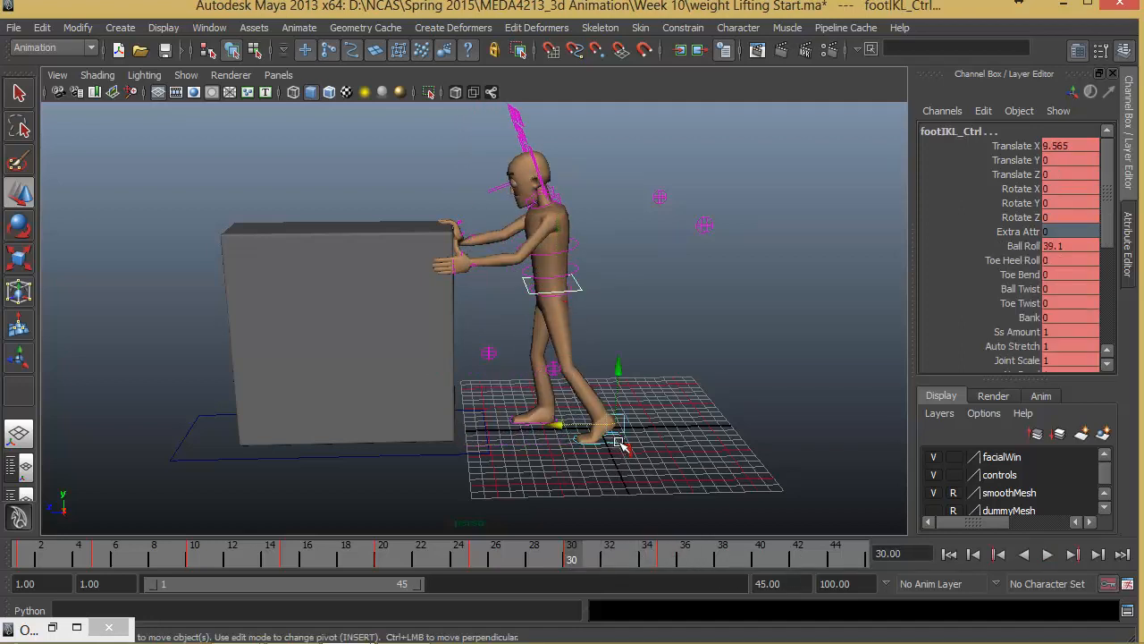
shift+drag(572, 559, 715, 579)
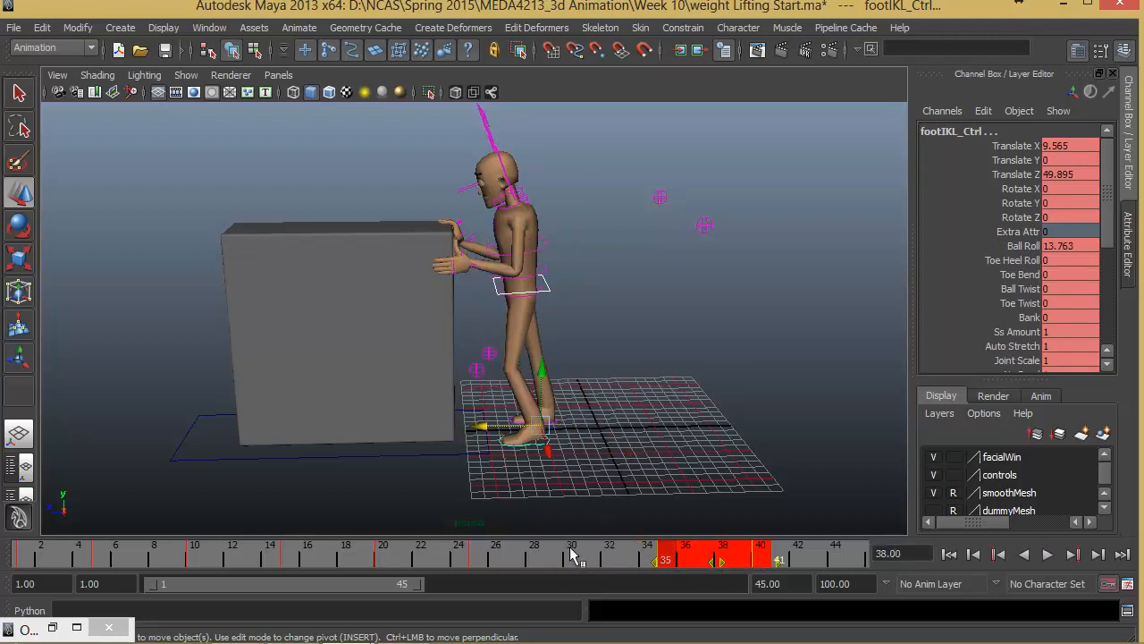
drag(580, 559, 664, 563)
- Move the root control slightly forward to about 39 in Z on frame 30 and play back the push
click(607, 286)
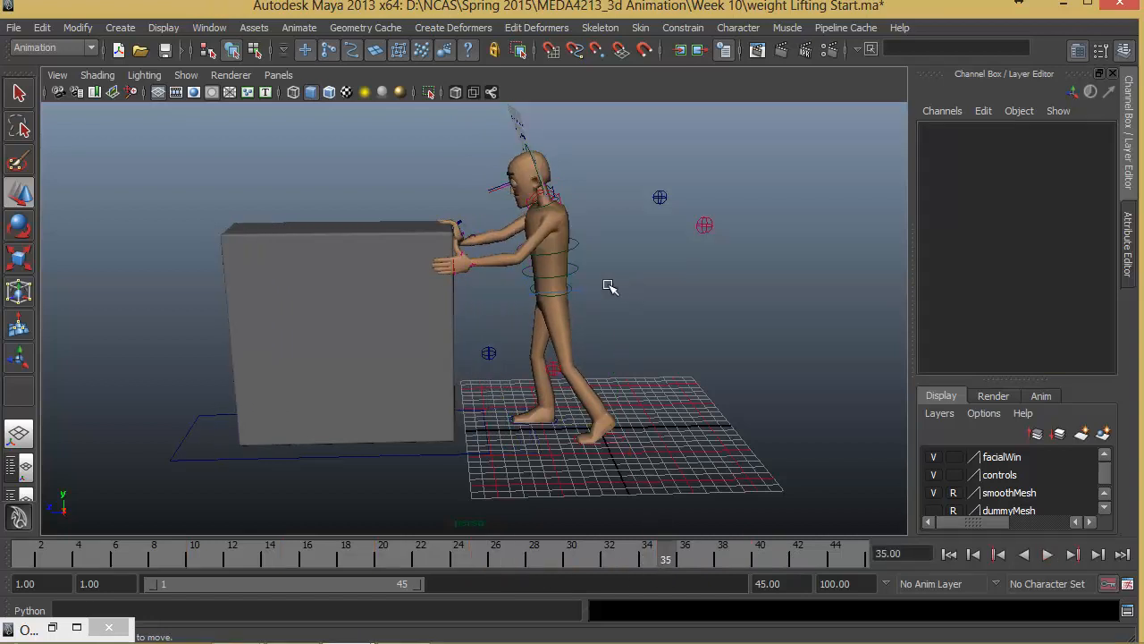
click(582, 294)
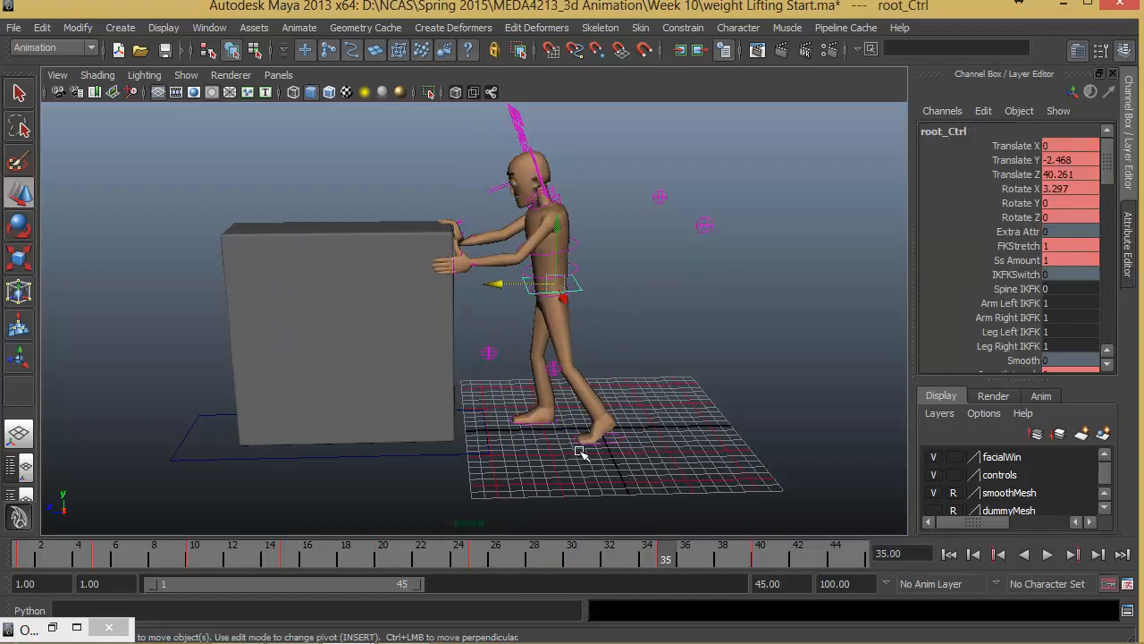
key(alt+v)
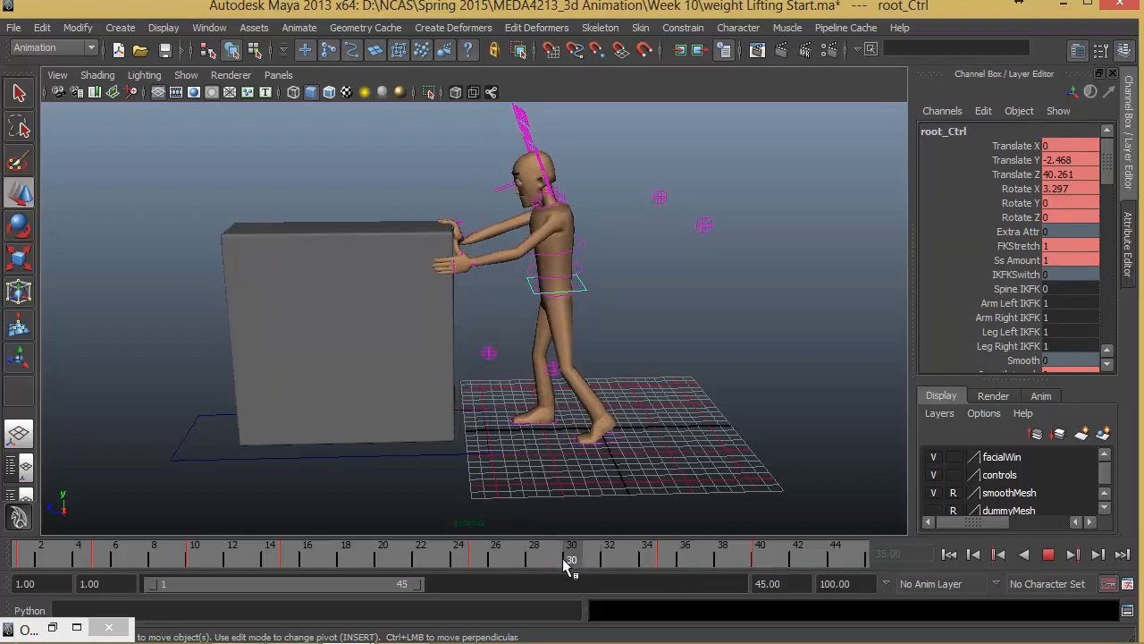
key(alt+v)
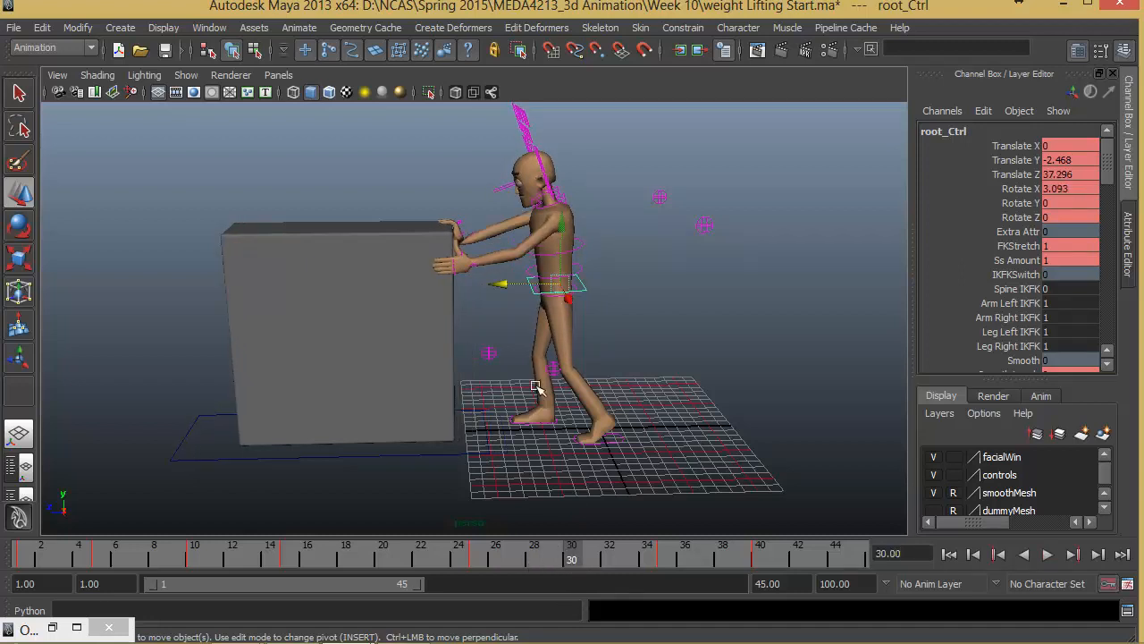
drag(516, 285, 516, 290)
key(alt+v)
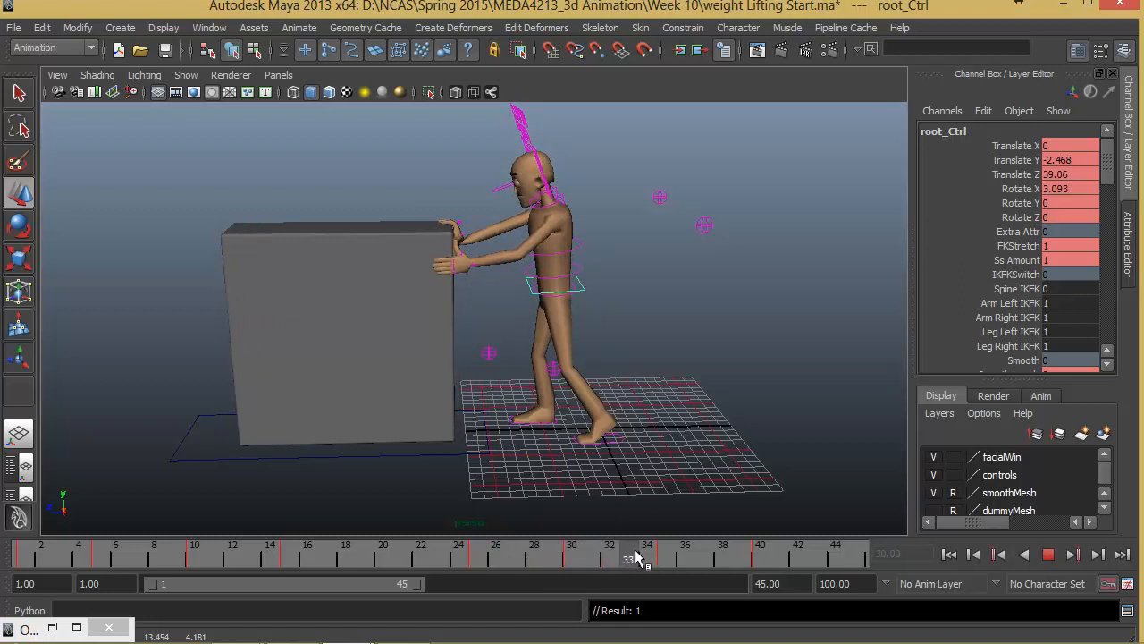
drag(646, 555, 810, 556)
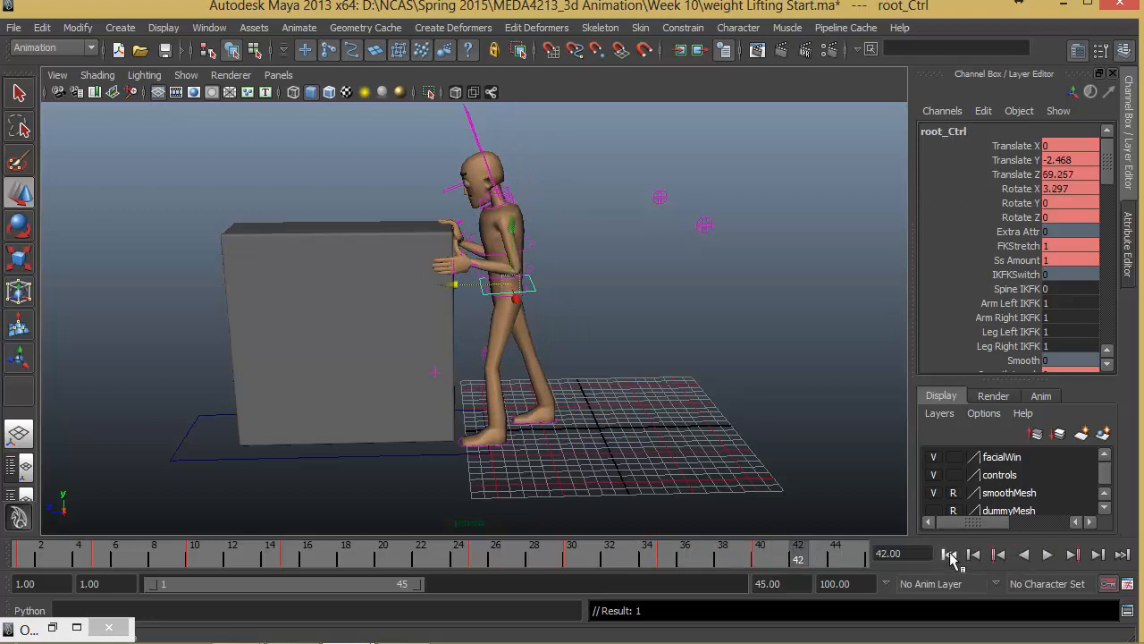
click(950, 555)
click(1047, 555)
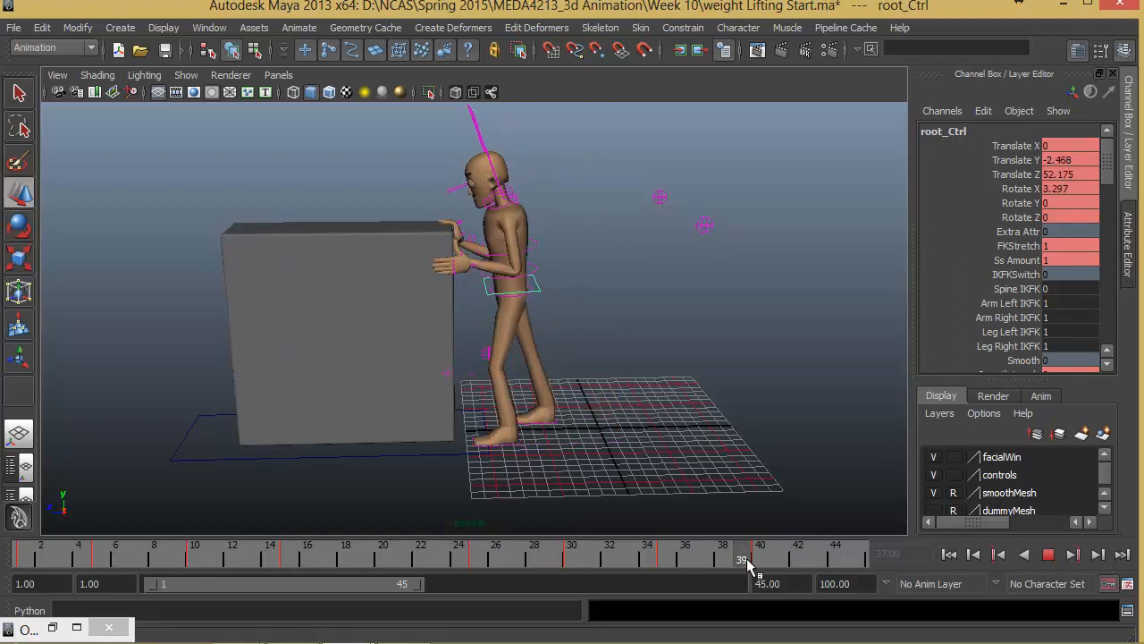
mouse_move(749, 563)
mouse_down()
mouse_move(764, 565)
mouse_move(670, 567)
mouse_up()
- Select the left foot and root controls together, key both on frame 30, and scrub through the step
click(620, 444)
alt+drag(621, 448, 654, 457)
alt+middle_drag(653, 457, 628, 426)
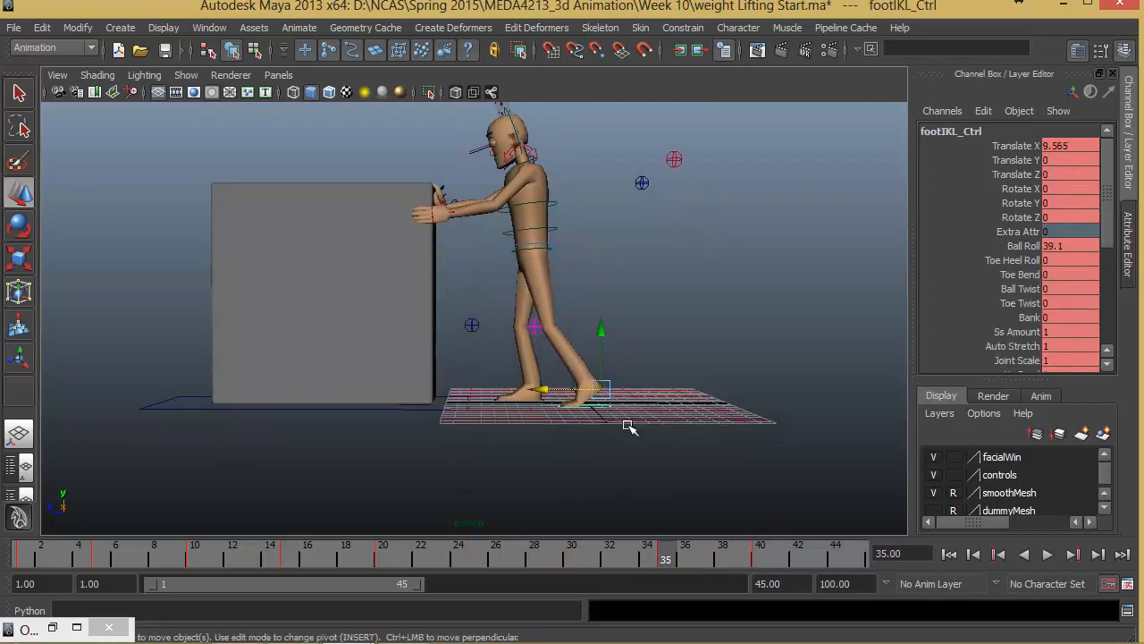
scroll(644, 449, up, 5)
click(550, 200)
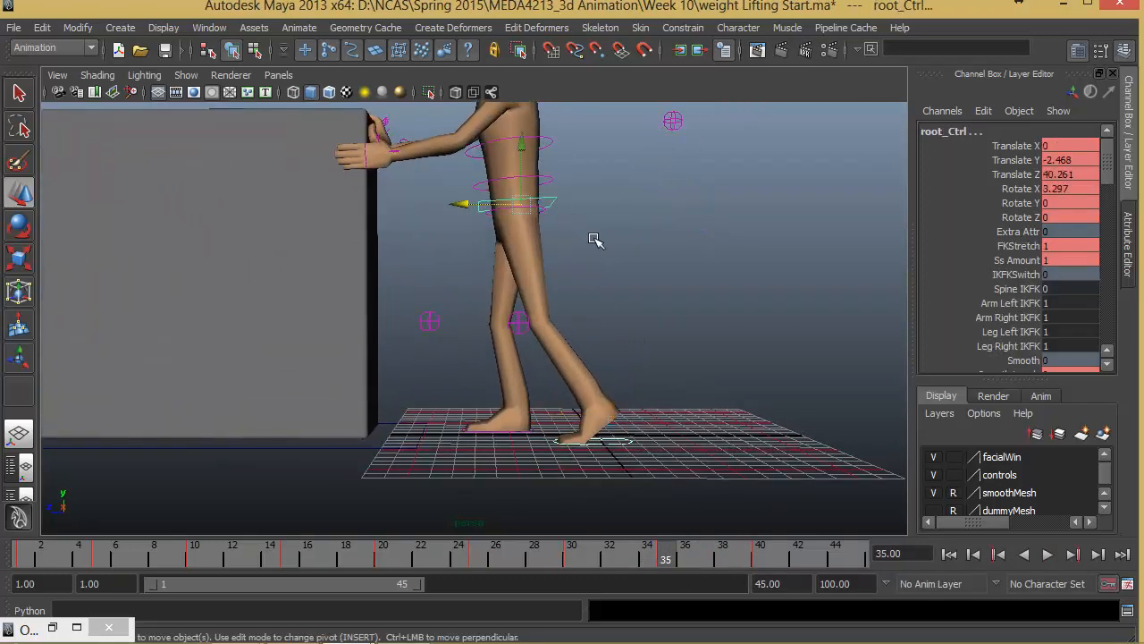
key(alt+v)
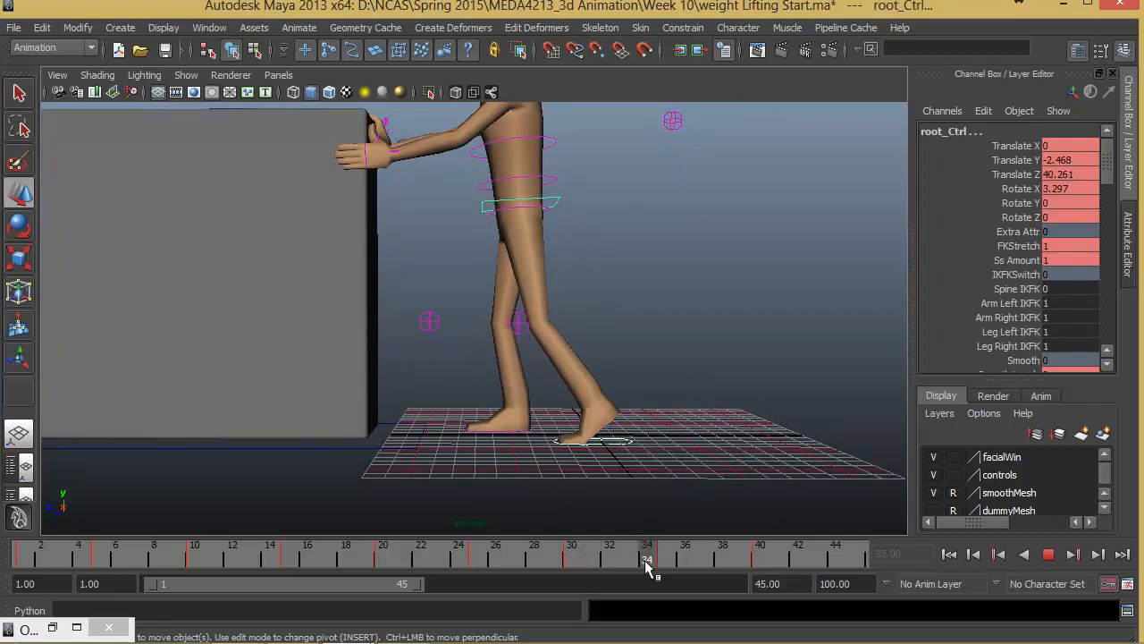
mouse_move(662, 562)
mouse_down()
mouse_move(751, 566)
mouse_move(559, 568)
mouse_up()
click(573, 549)
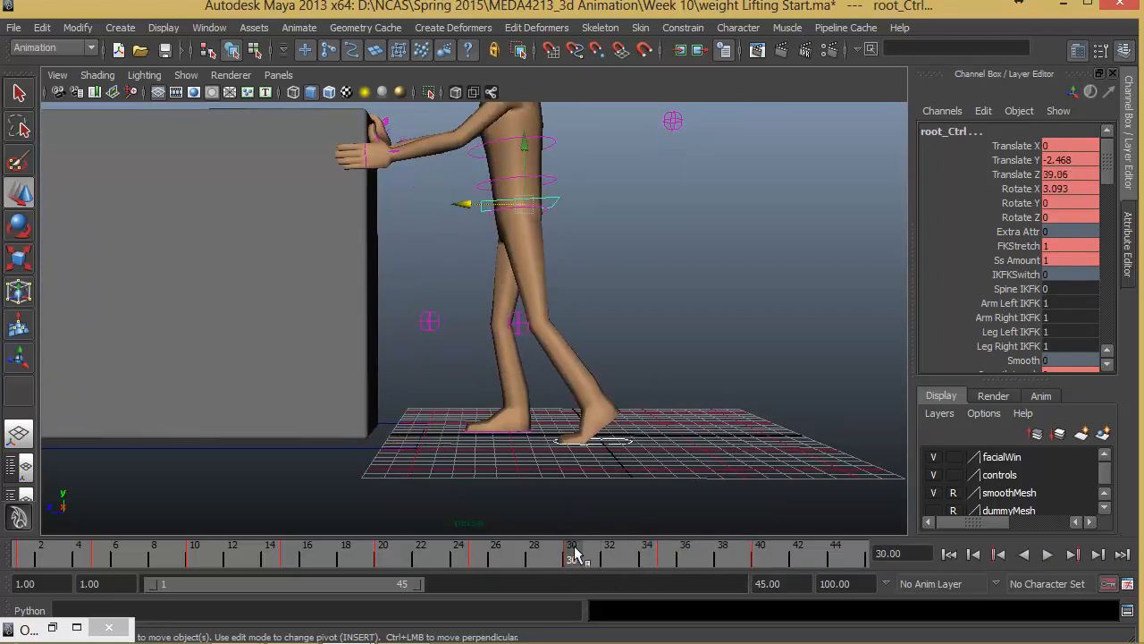
key(alt+v)
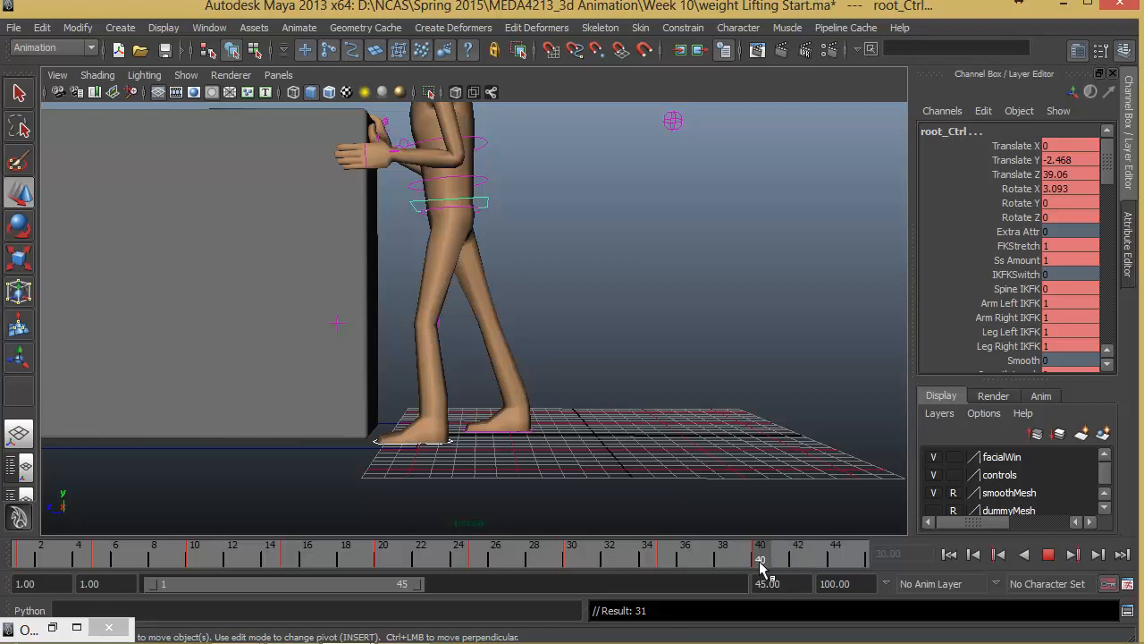
- On frame 35, raise the selected root and left foot controls, bringing the root to about -0.9 in Y
click(662, 561)
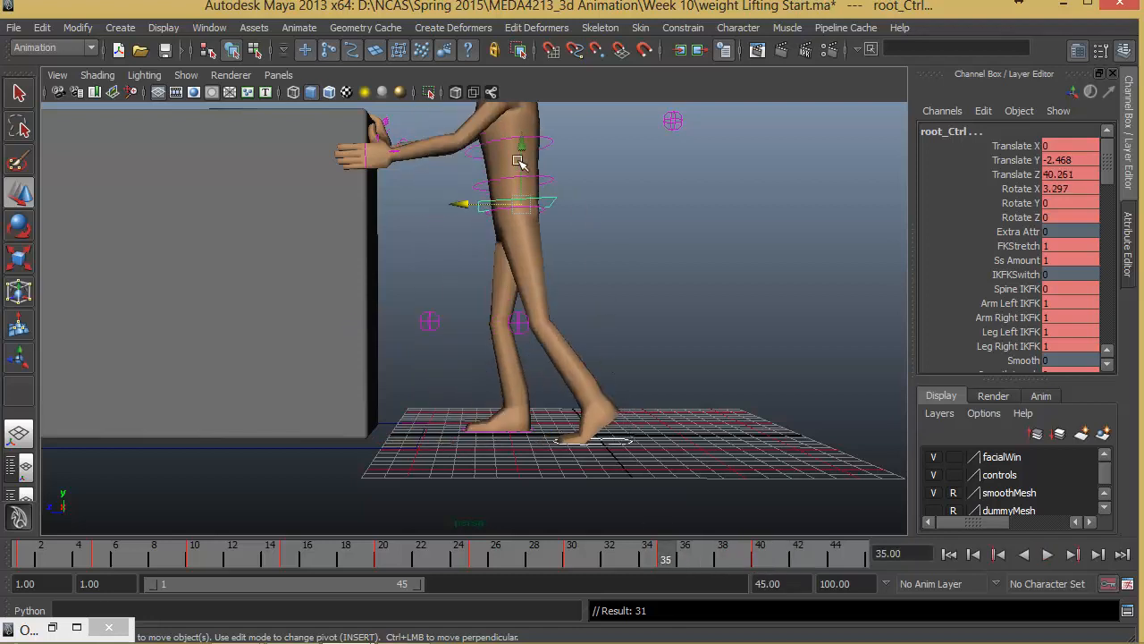
drag(518, 162, 522, 156)
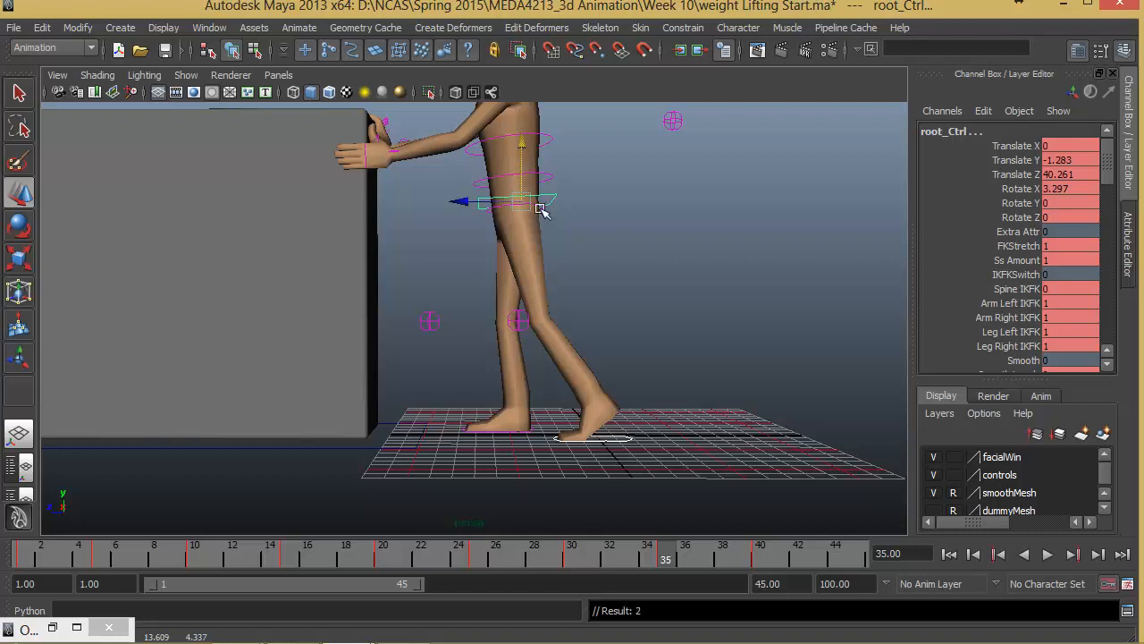
drag(523, 148, 524, 149)
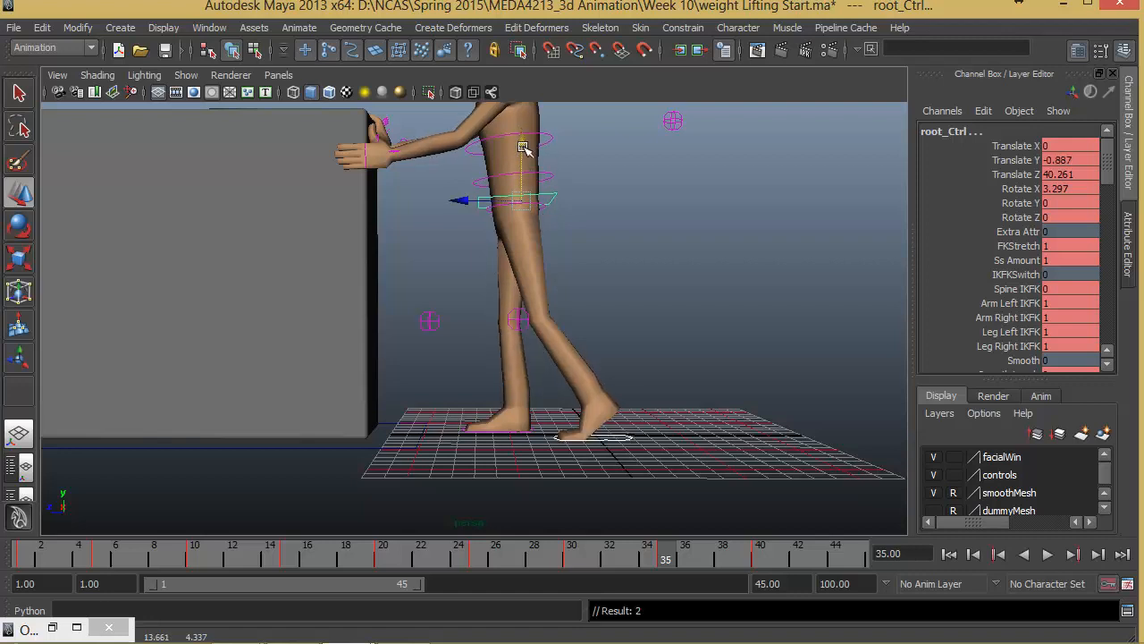
- On frame 35, set the left foot control's Ball Roll to 0 and move the foot forward to about 32.5 in Z
click(617, 438)
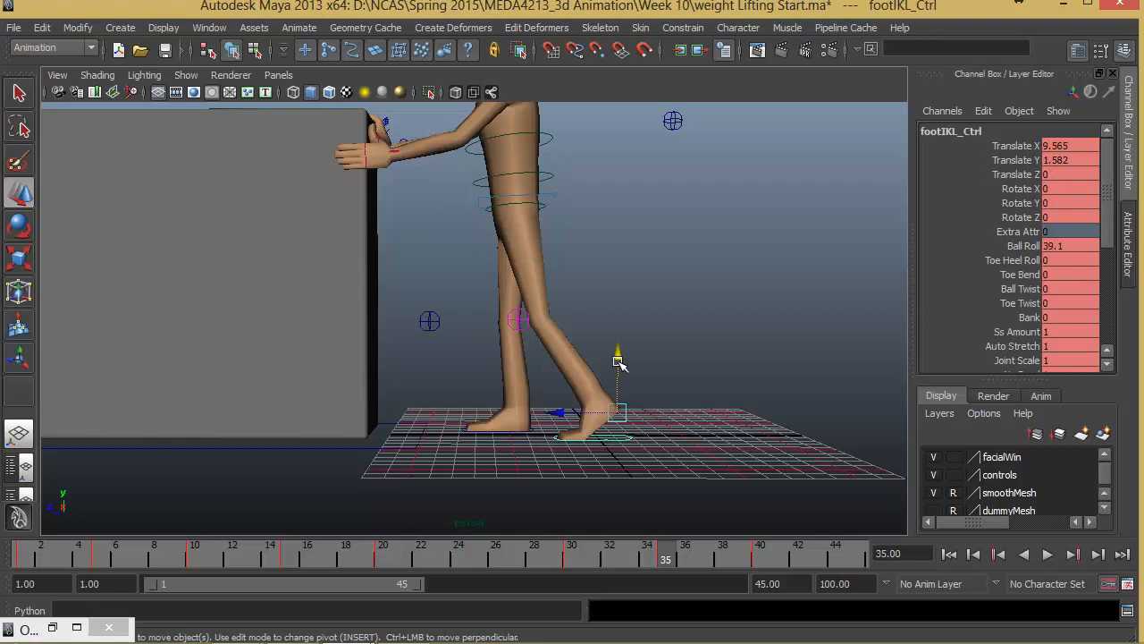
text(0)
key(Return)
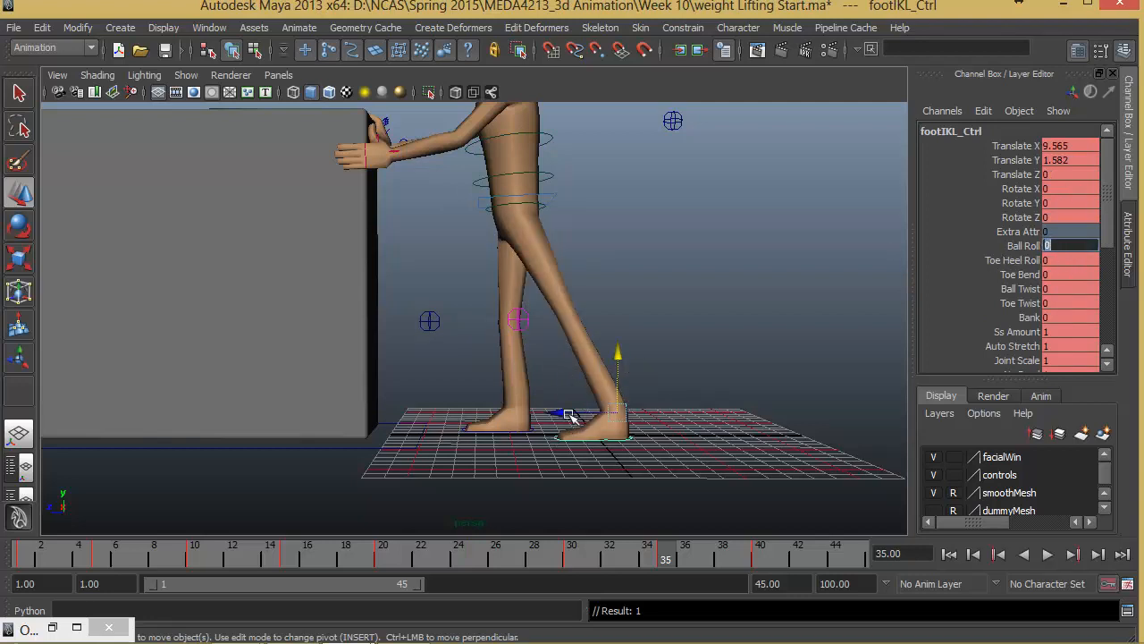
drag(568, 415, 493, 412)
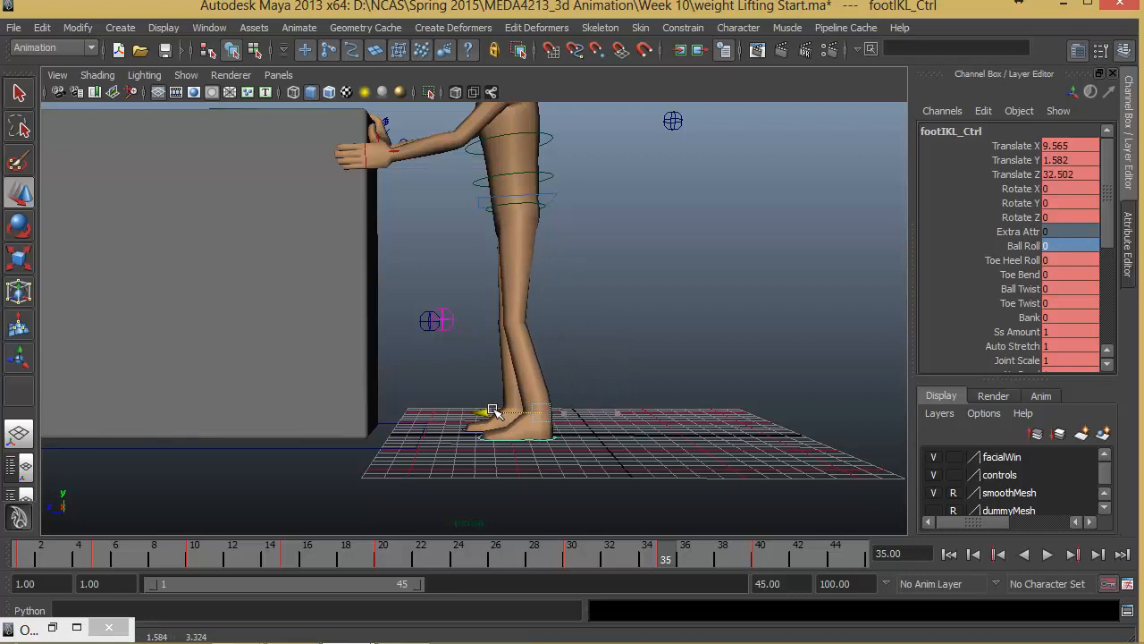
drag(626, 554, 666, 563)
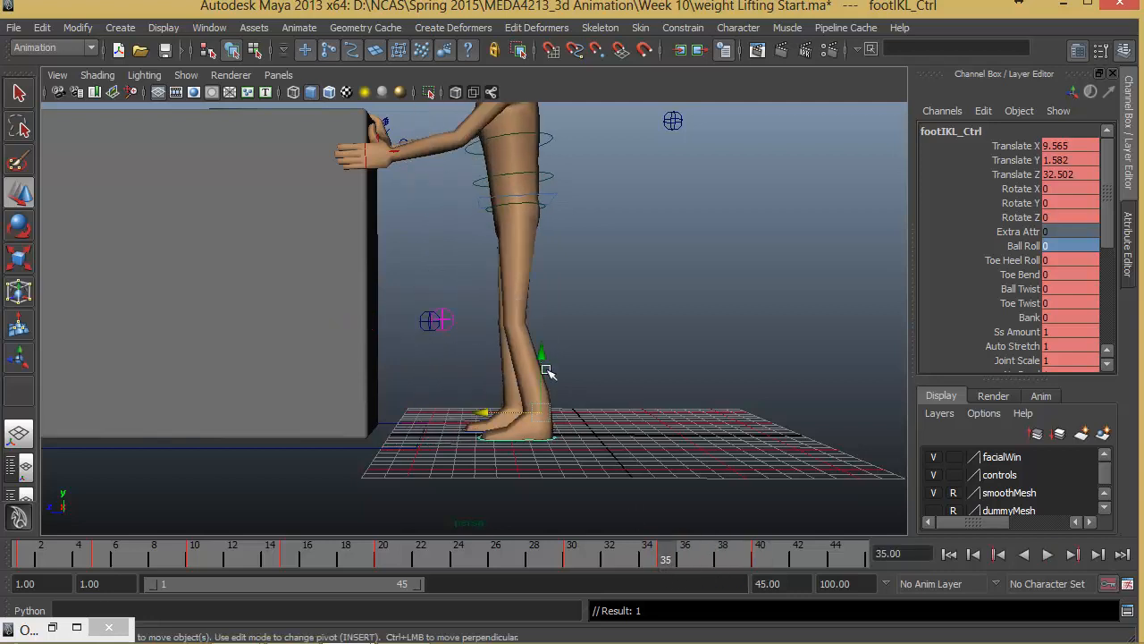
- Raise the left foot control to about 19.9 in Y, rotate it about 41 degrees in X, and scrub through the step
drag(539, 319, 472, 363)
key(e)
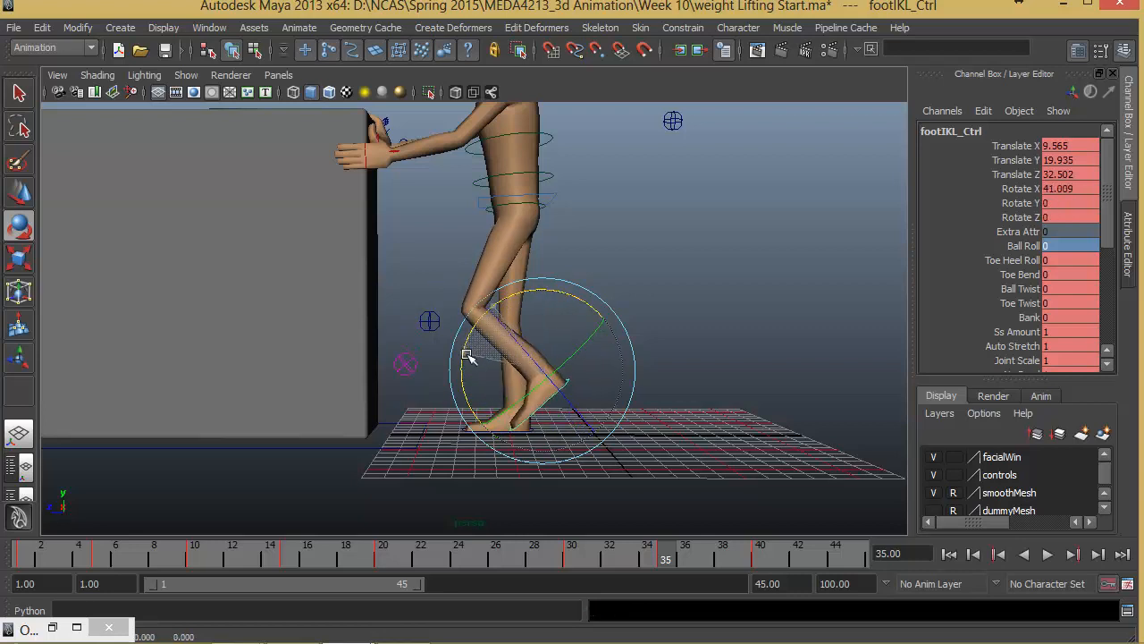
mouse_move(665, 556)
mouse_down()
mouse_move(582, 561)
mouse_move(753, 572)
mouse_move(543, 579)
mouse_move(662, 577)
mouse_move(822, 598)
mouse_up()
- Play back the push from the first frame with the whole character and box in view, deselect the foot control, and review the motion again
alt+right_drag(796, 475, 579, 344)
alt+drag(581, 346, 580, 427)
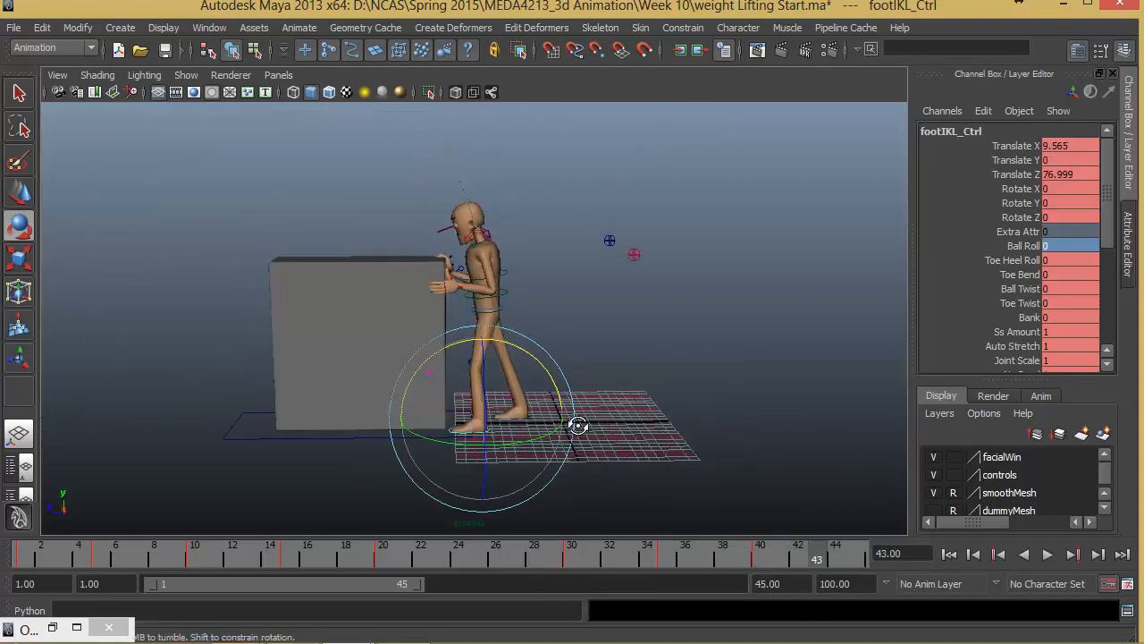
alt+right_drag(581, 427, 620, 398)
alt+middle_drag(621, 398, 641, 398)
click(949, 554)
click(1048, 554)
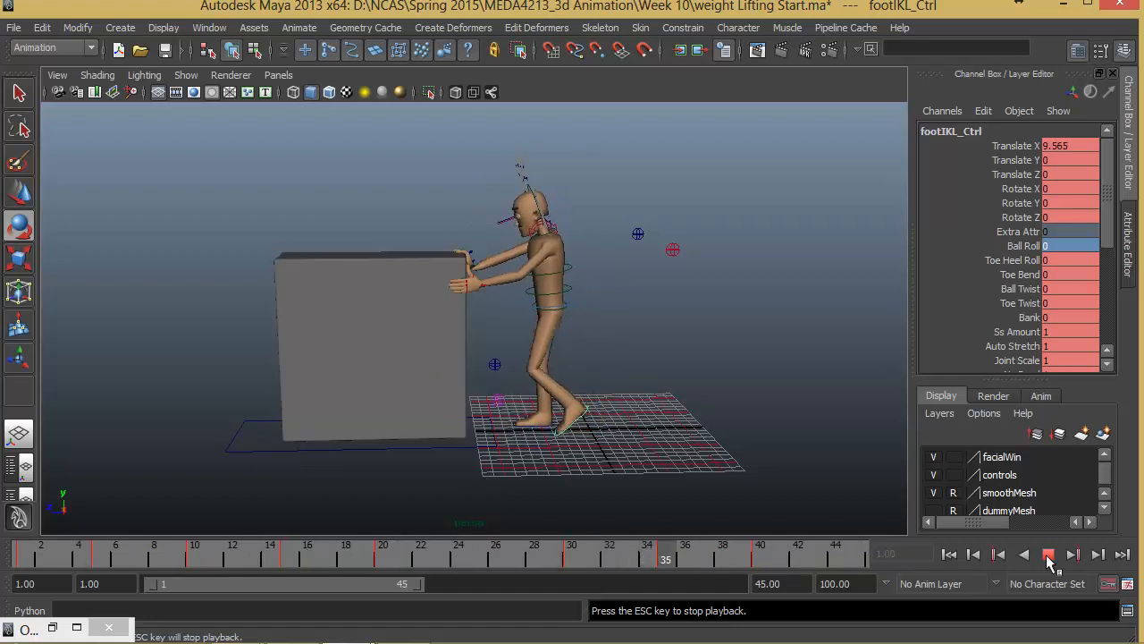
click(1048, 555)
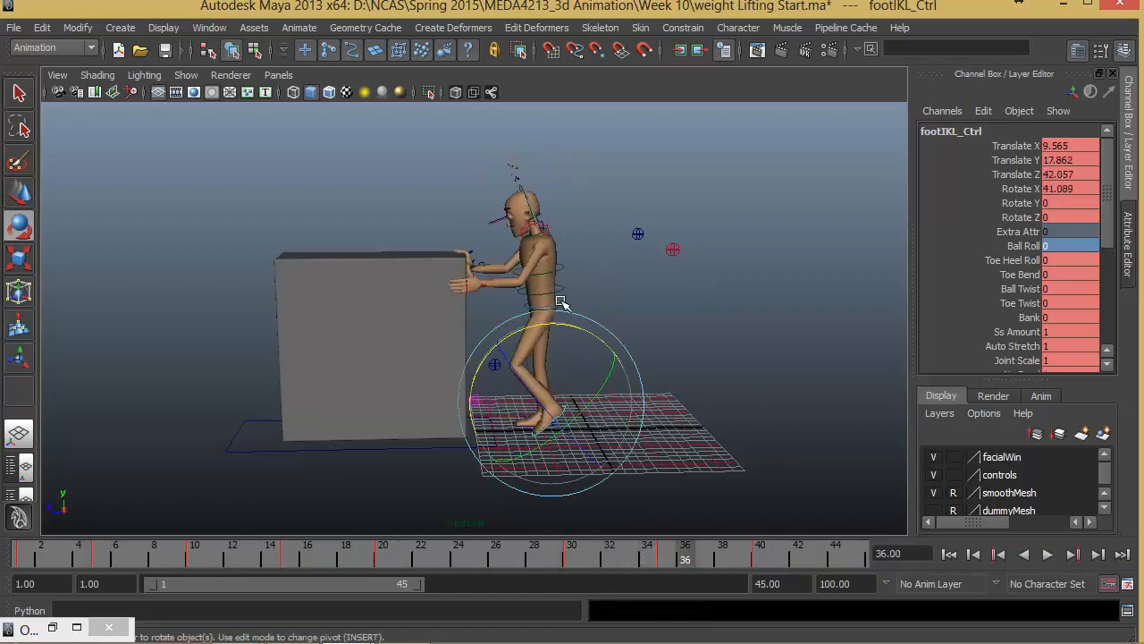
click(655, 335)
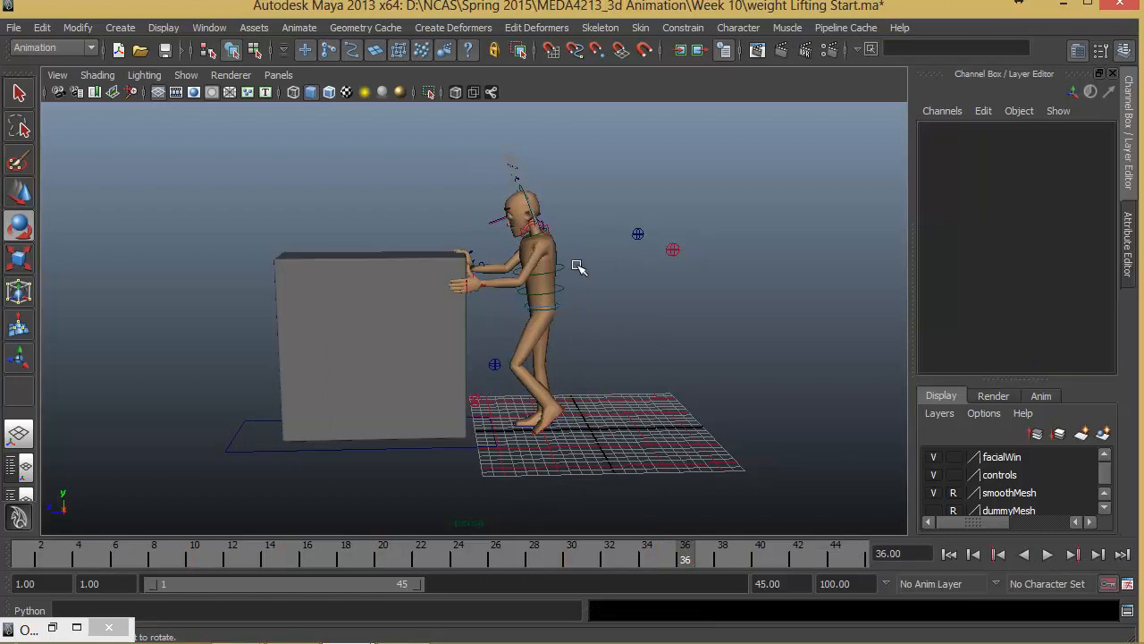
key(alt+v)
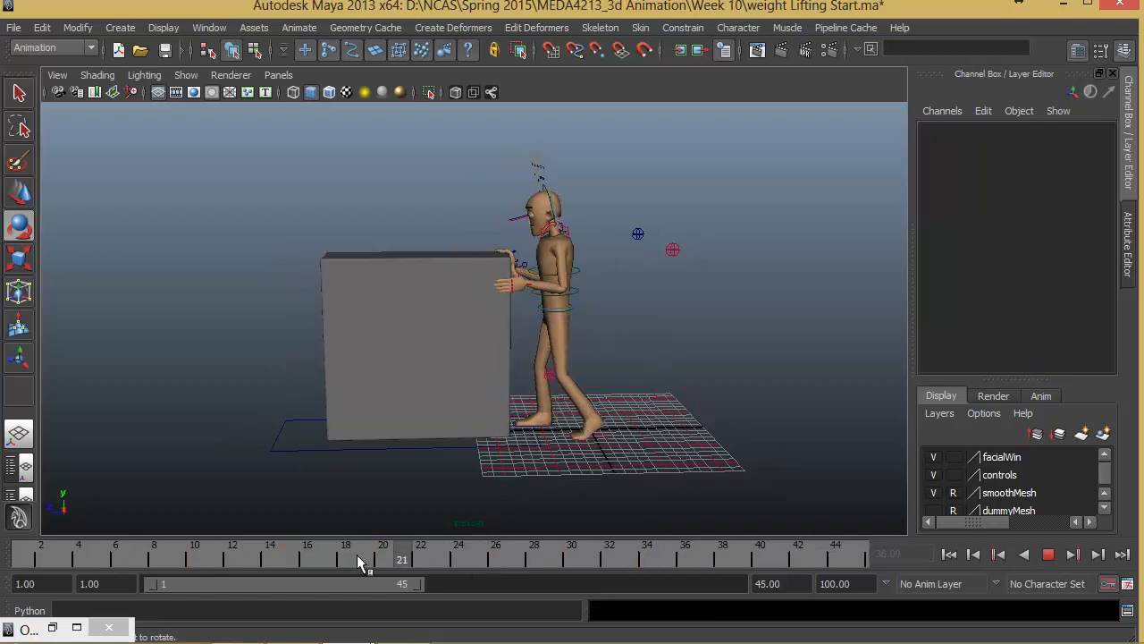
drag(490, 562, 872, 572)
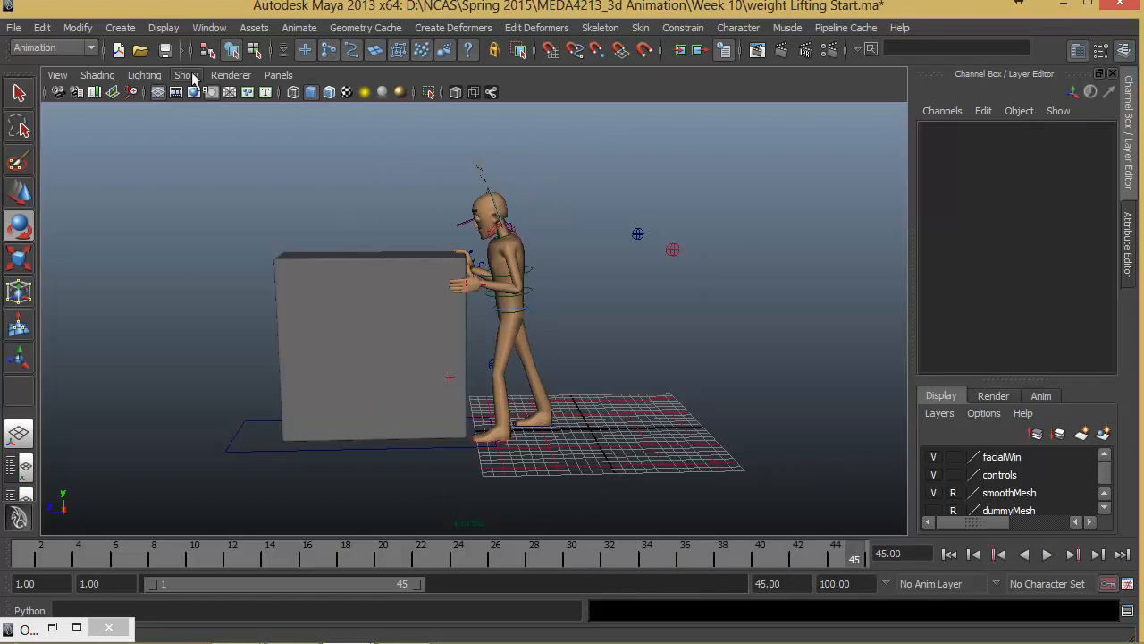
- Hide the rig's control curves in the viewport, frame the character and box closer, and create a playblast of the animation
click(186, 75)
click(203, 104)
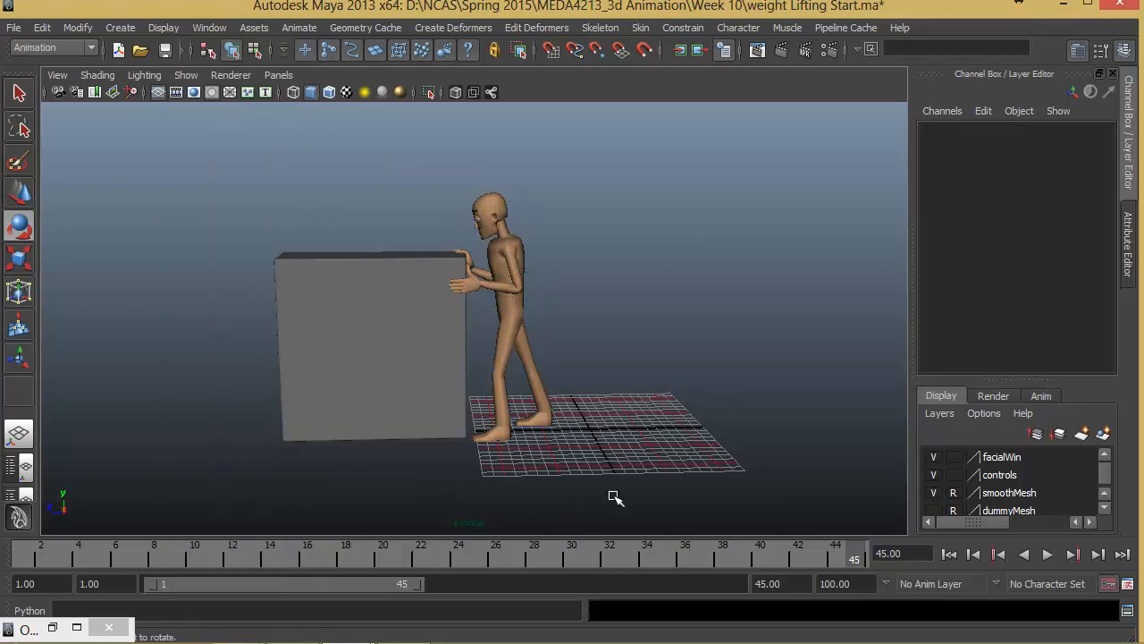
alt+right_drag(554, 443, 648, 460)
right_click(675, 548)
click(745, 545)
click(745, 556)
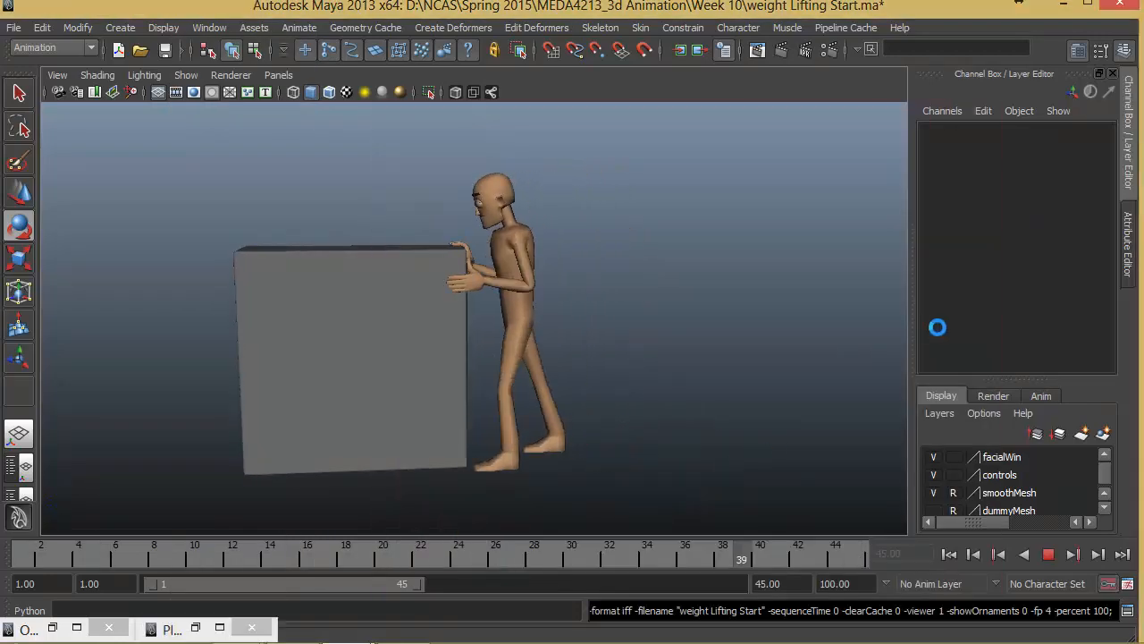